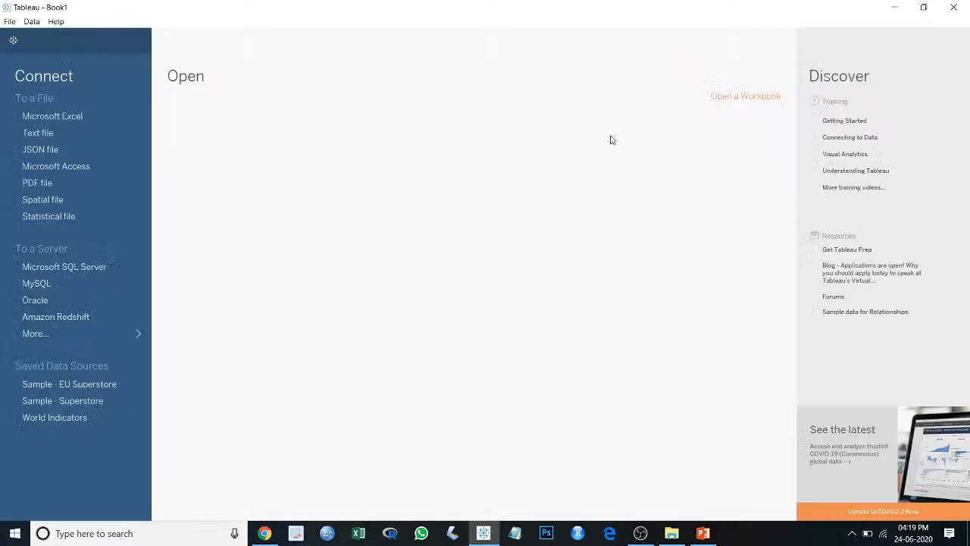
click(482, 532)
click(483, 533)
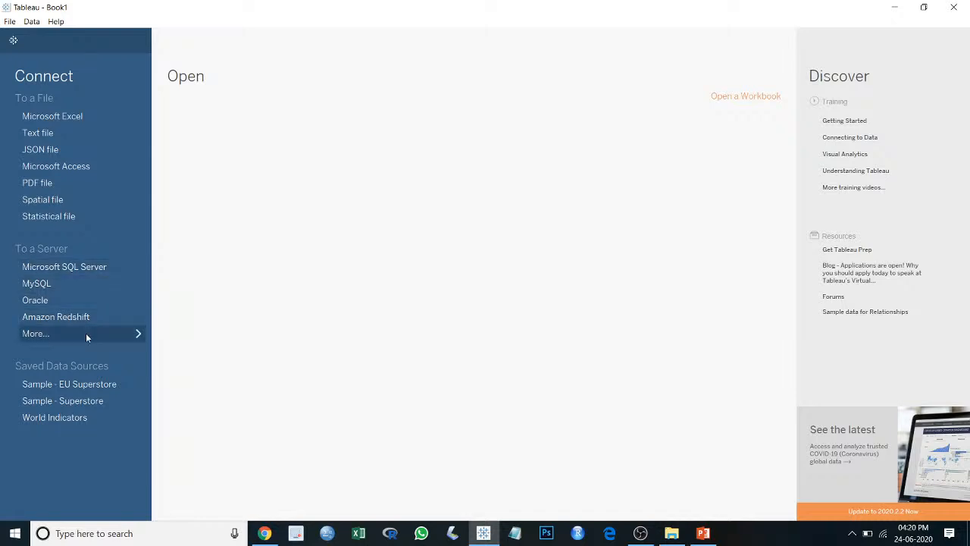
click(138, 333)
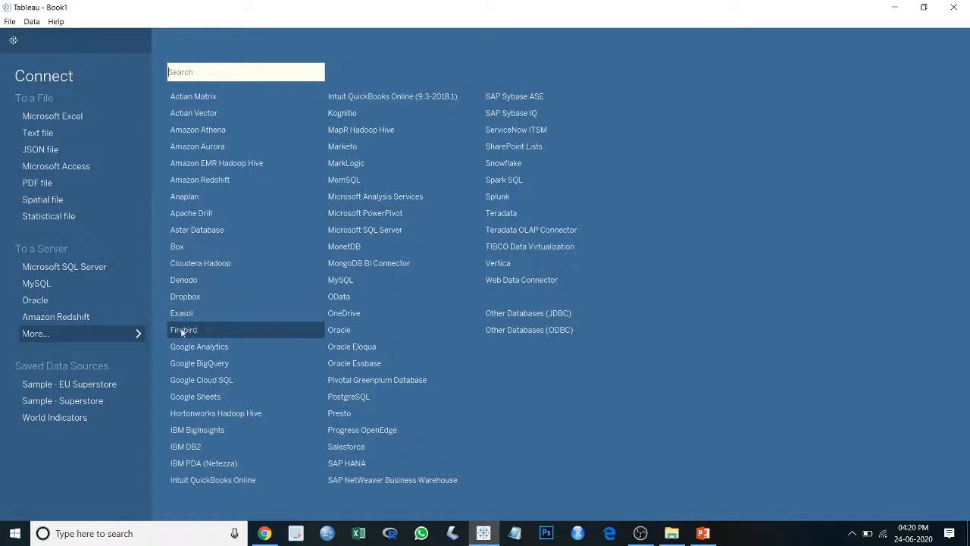
click(141, 332)
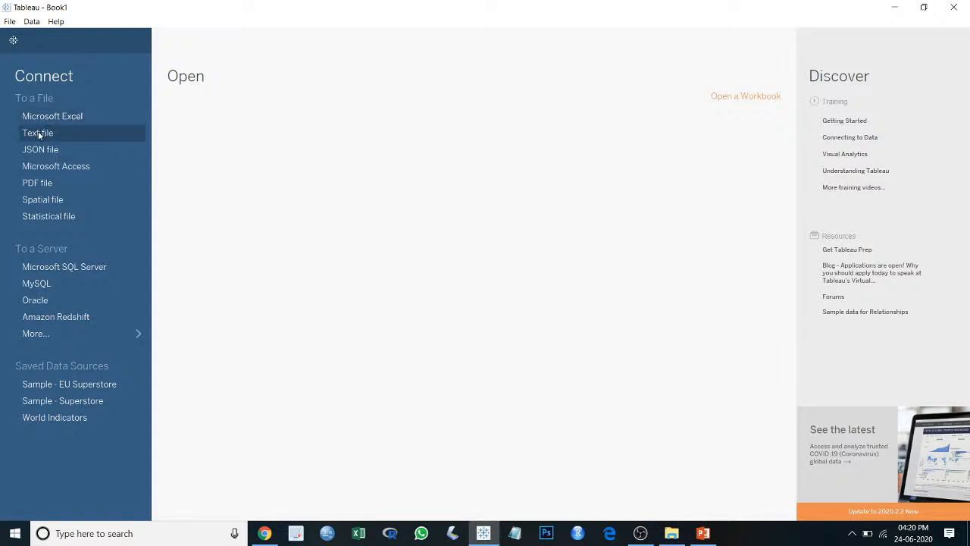
Step: Connect to the text file covid_19_data in the Training ITM folder
click(89, 134)
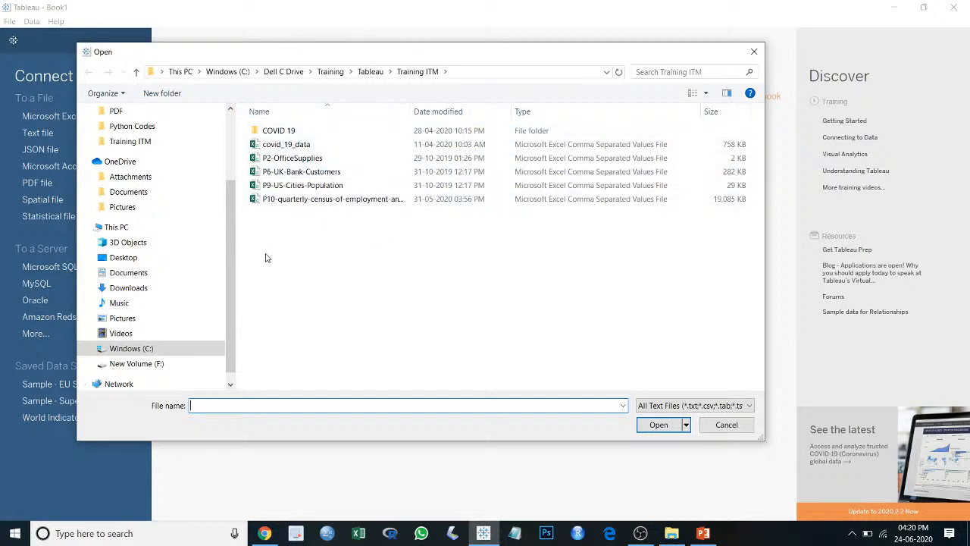
click(298, 145)
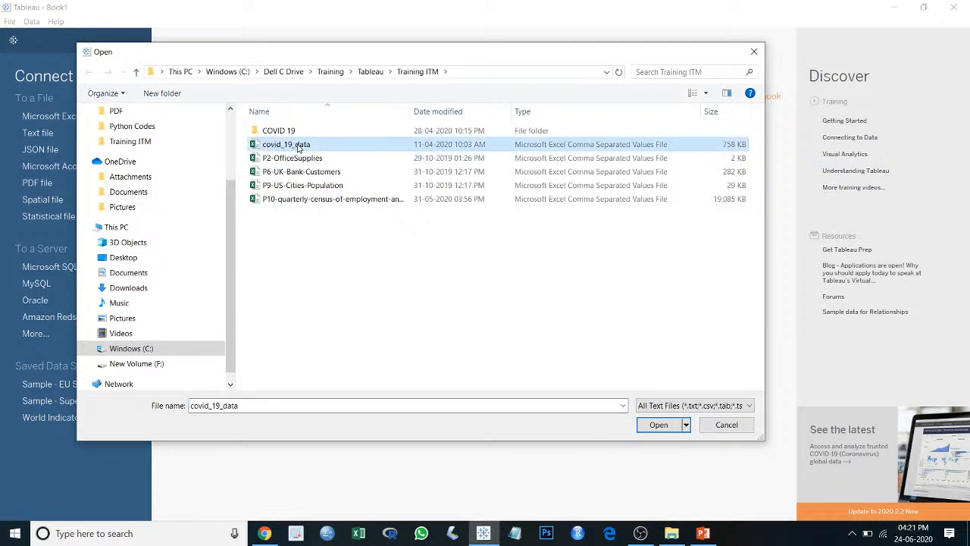
click(644, 426)
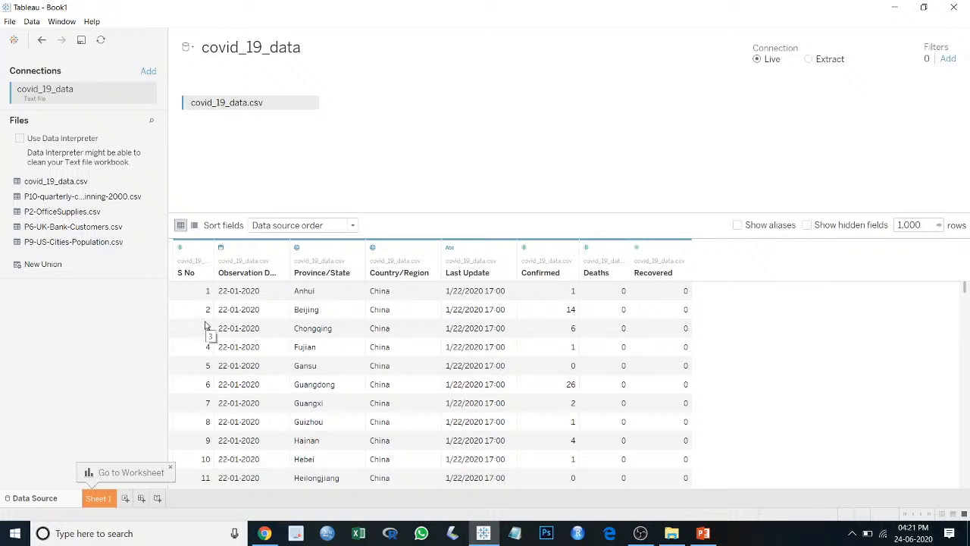
Step: Examine each column of the covid_19_data preview, from S No through Recovered
click(188, 273)
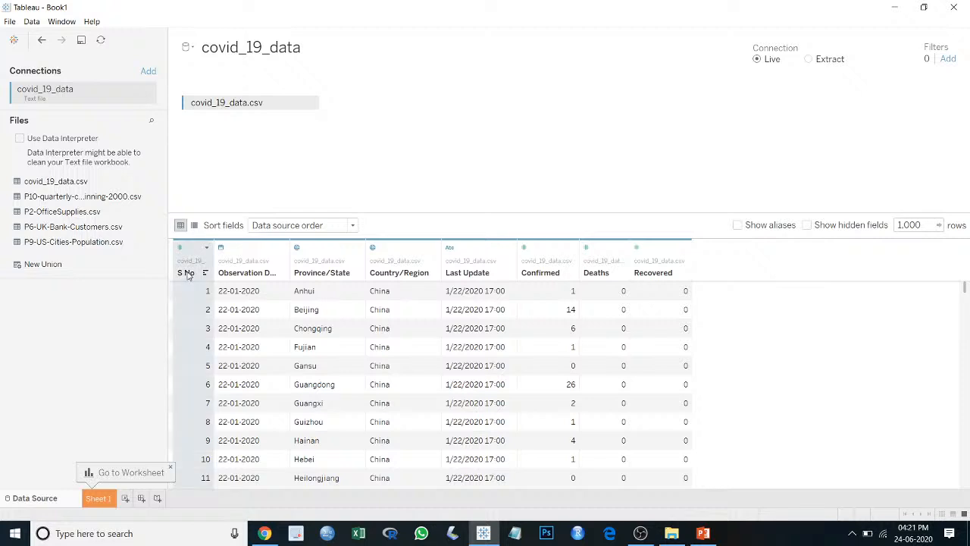
click(235, 271)
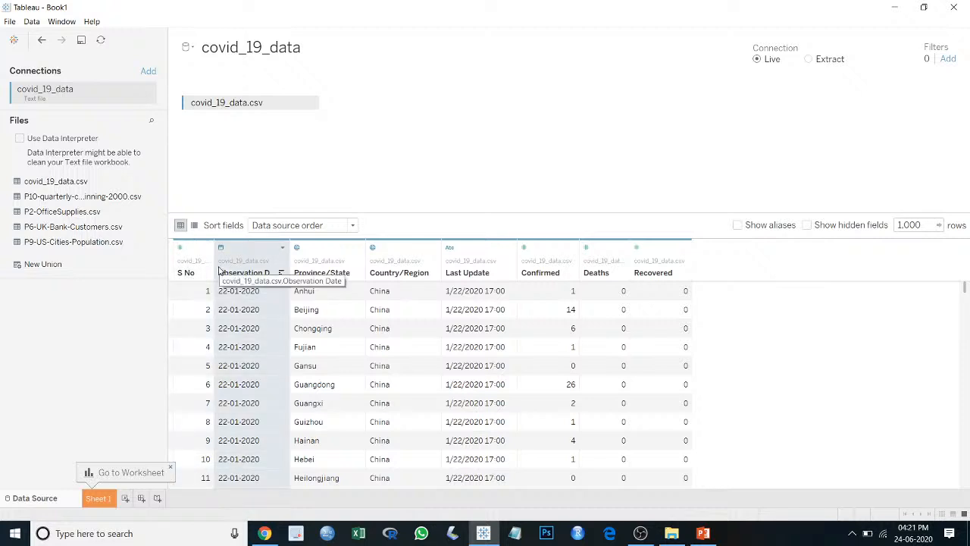
click(314, 269)
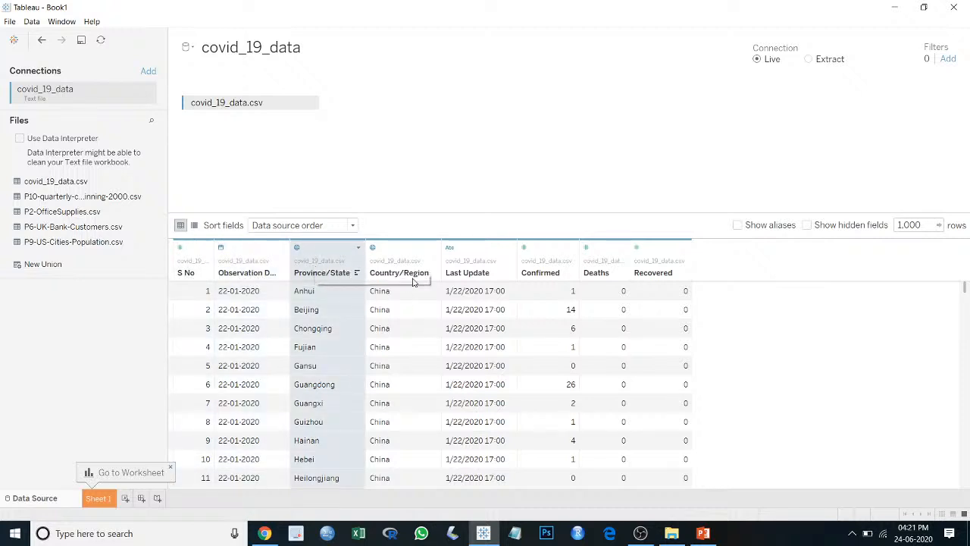
click(415, 270)
click(469, 267)
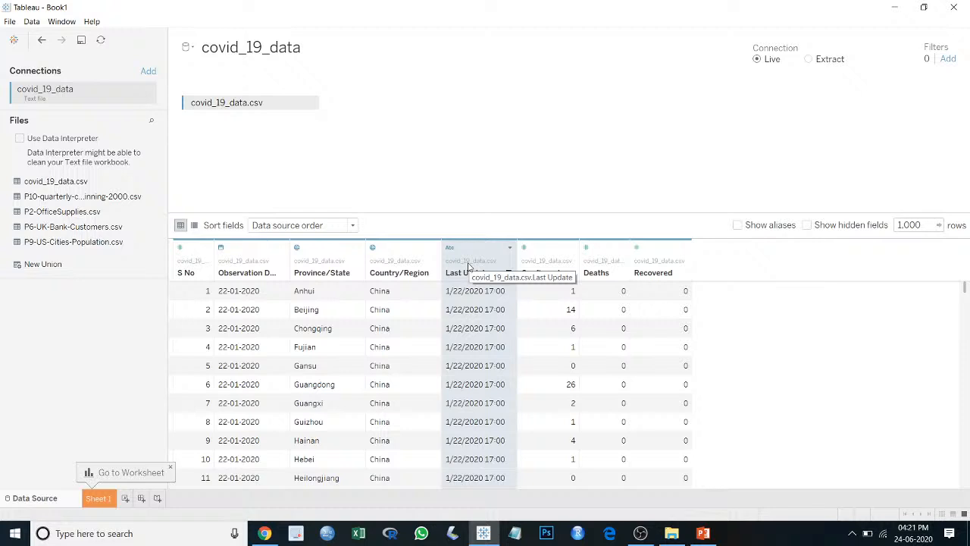
click(544, 271)
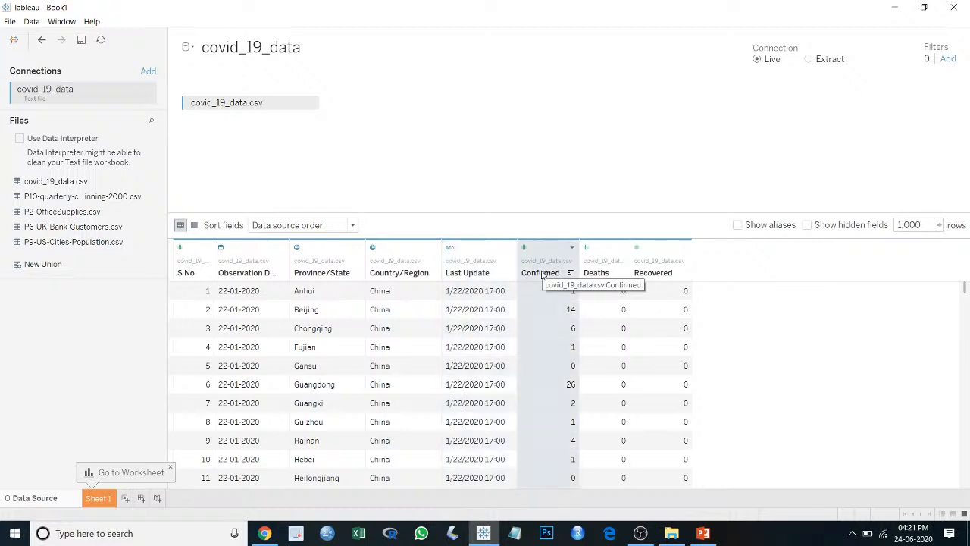
click(590, 272)
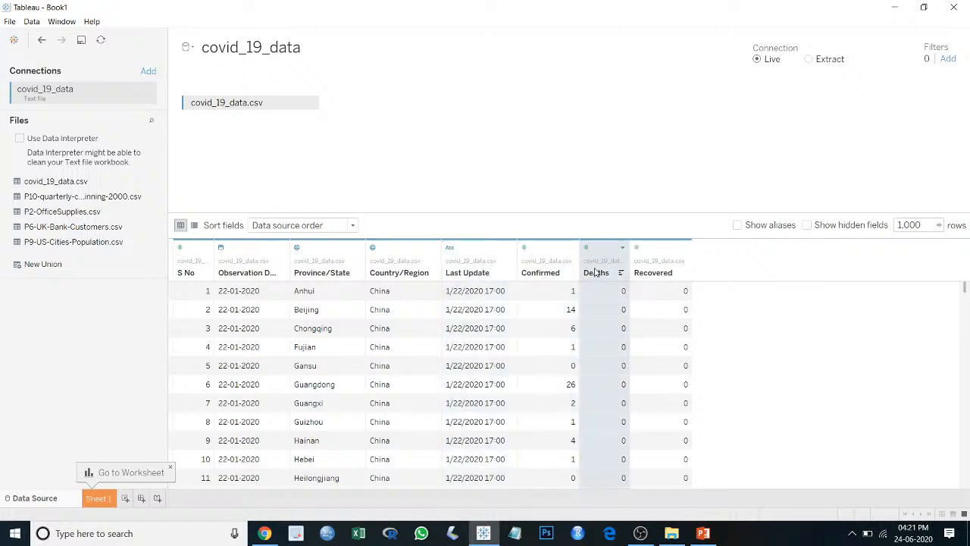
click(647, 271)
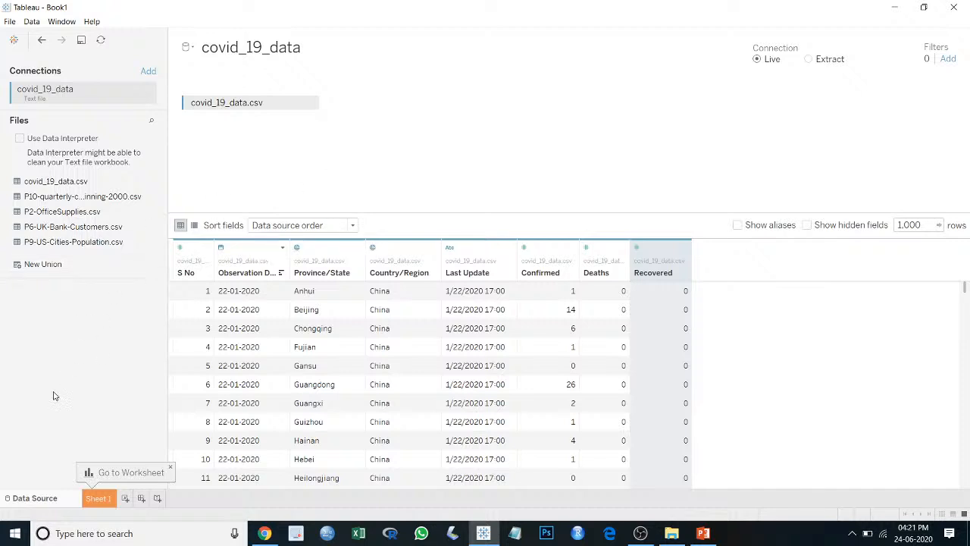
Step: Open Sheet 1 and plot Country/Region in the view as a world map
click(98, 498)
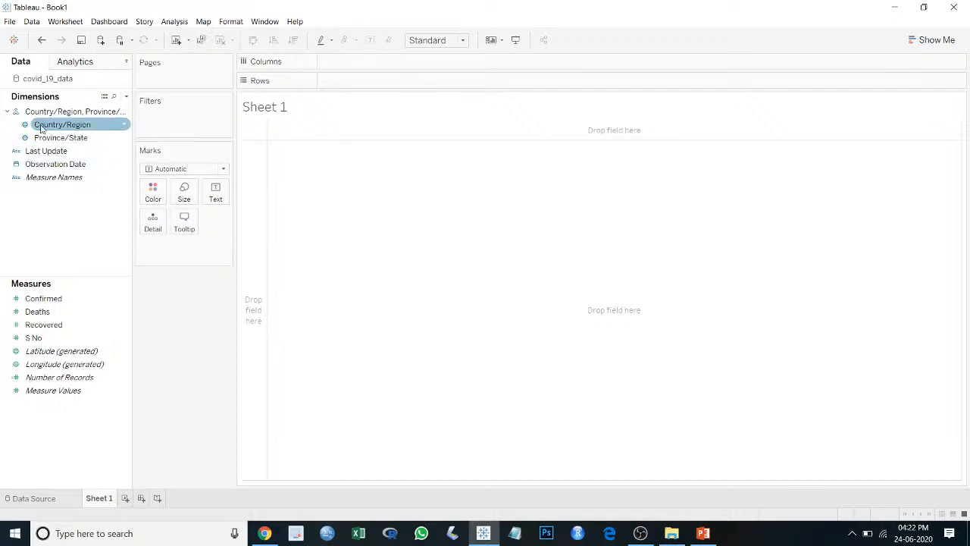
drag(52, 128, 493, 334)
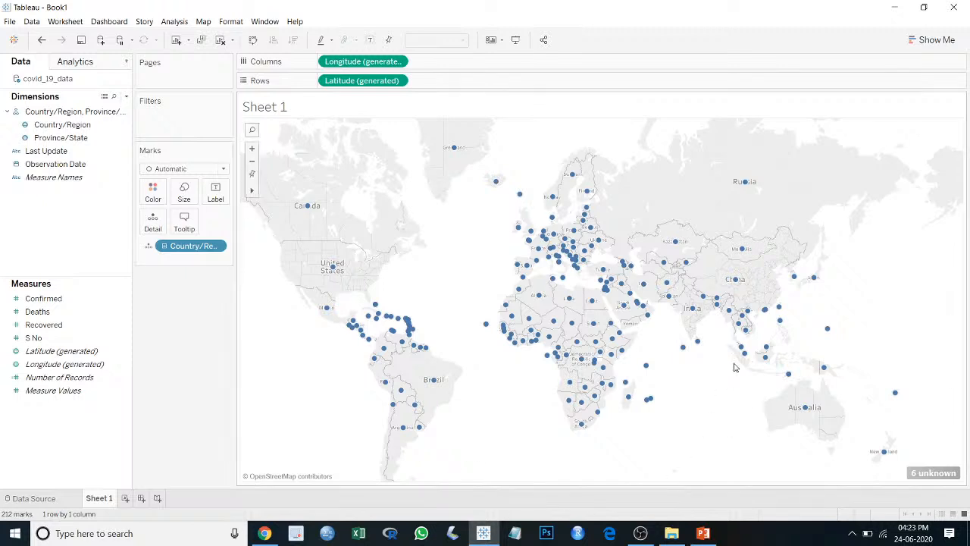
mouse_move(735, 285)
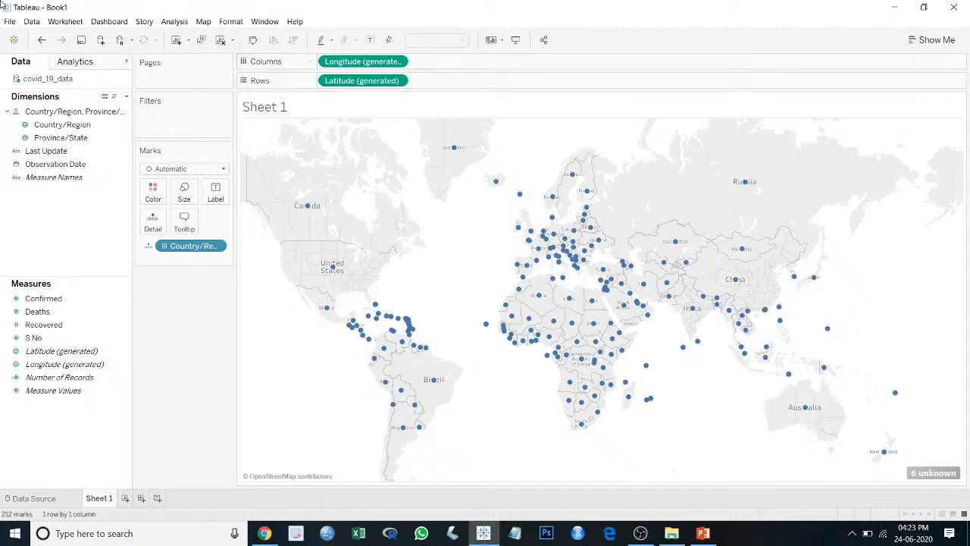
Step: Convert the symbol map into a filled map using the Show Me chart choices
click(917, 44)
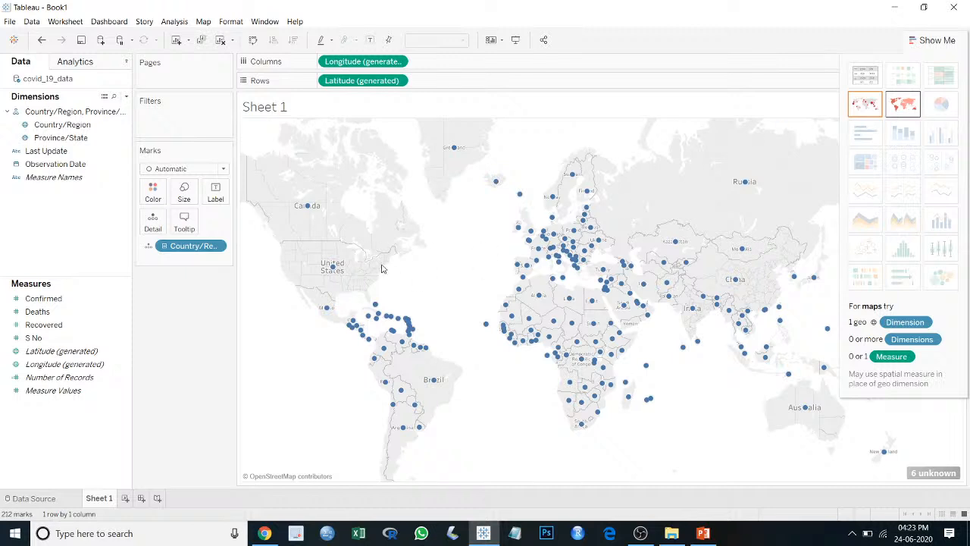
click(865, 103)
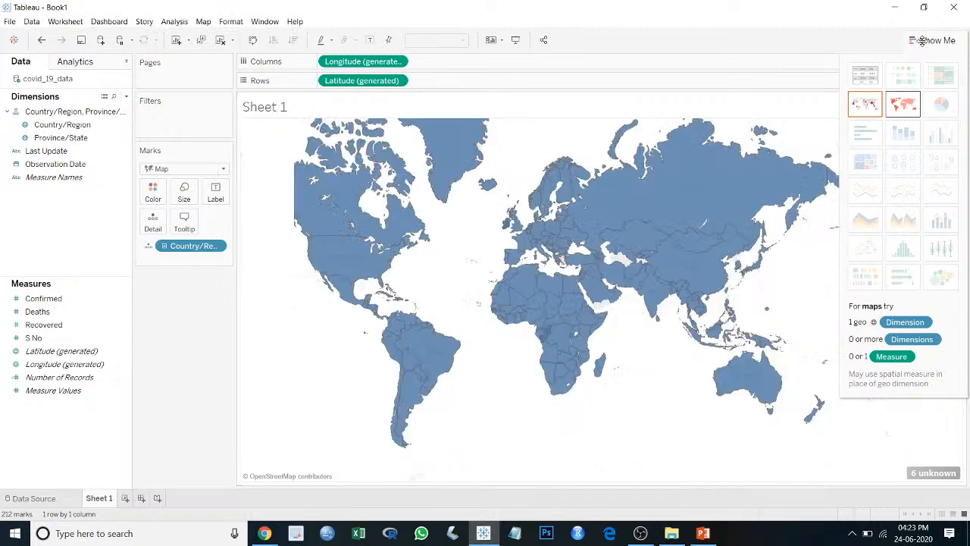
click(923, 42)
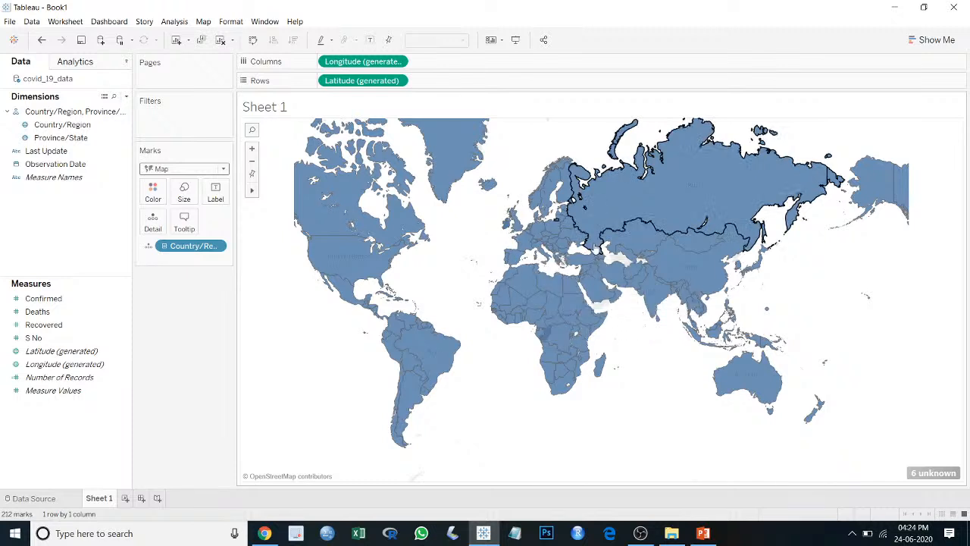
Step: Set the border colour of the map marks to white
click(153, 191)
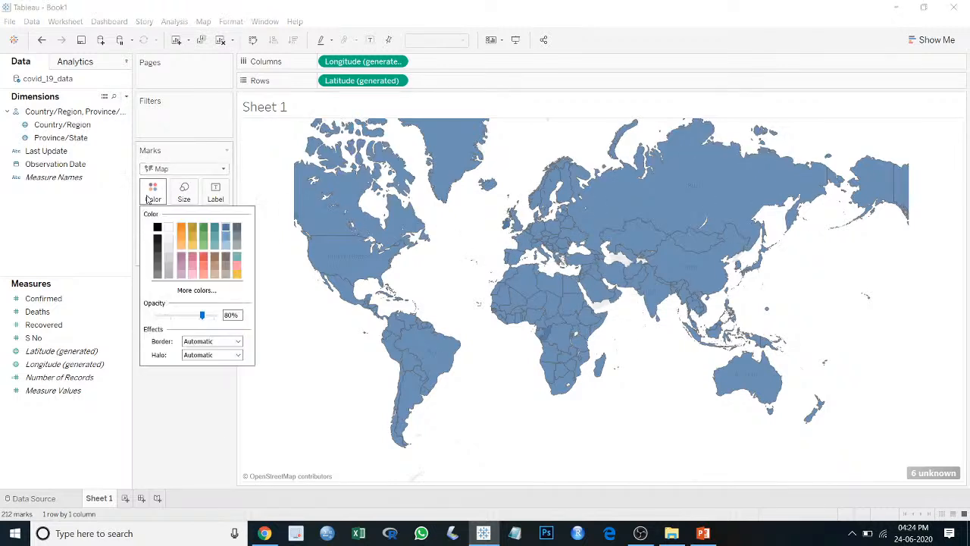
click(220, 344)
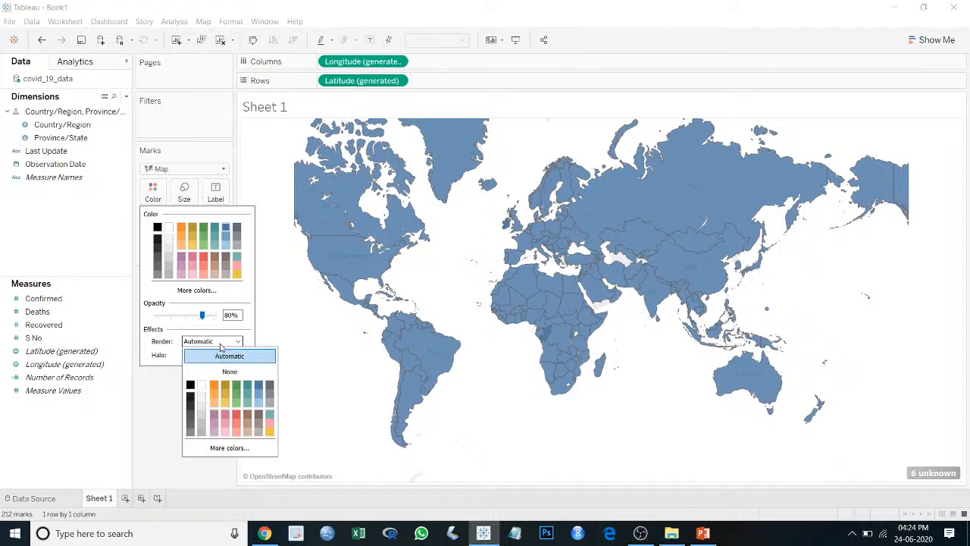
click(203, 385)
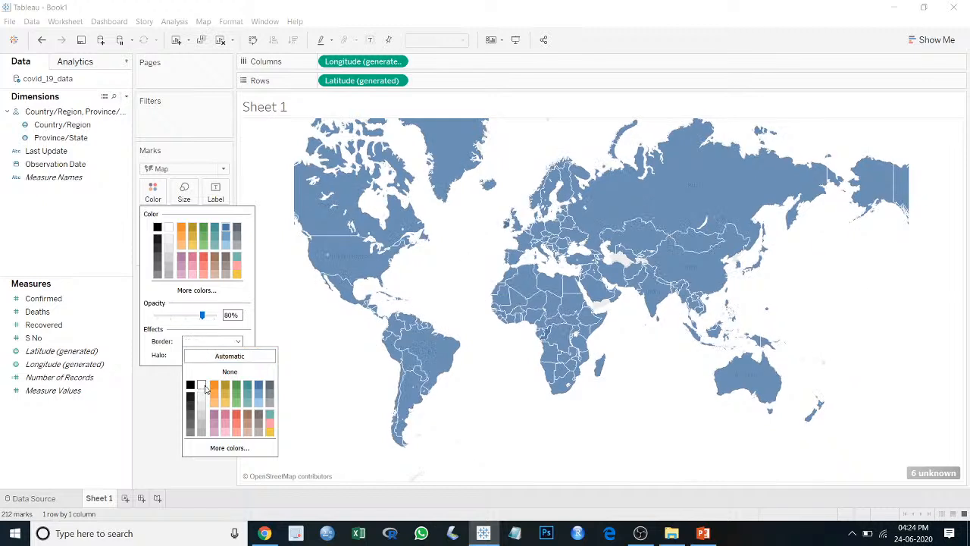
click(143, 398)
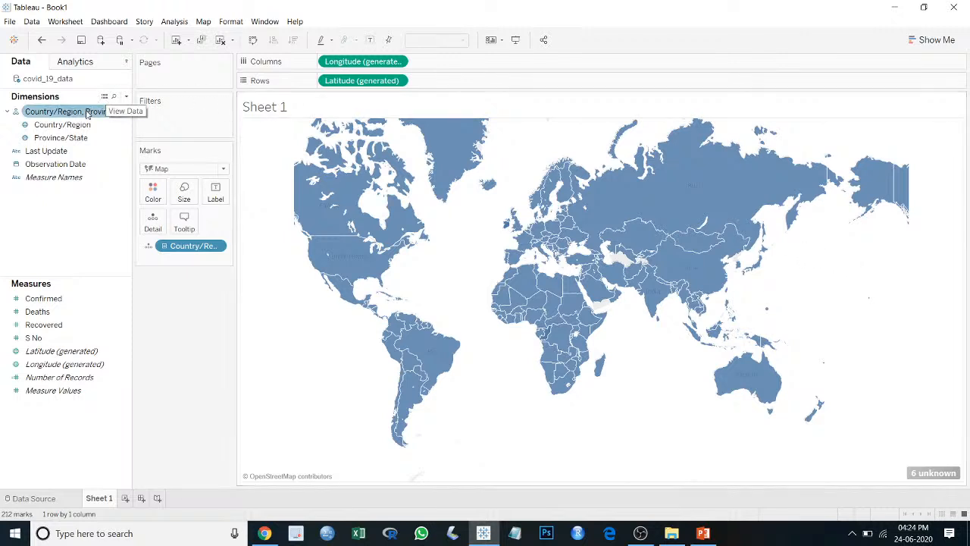
Step: Colour the map by Country/Region and move the colour legend beneath the Marks card
click(59, 126)
drag(53, 129, 153, 192)
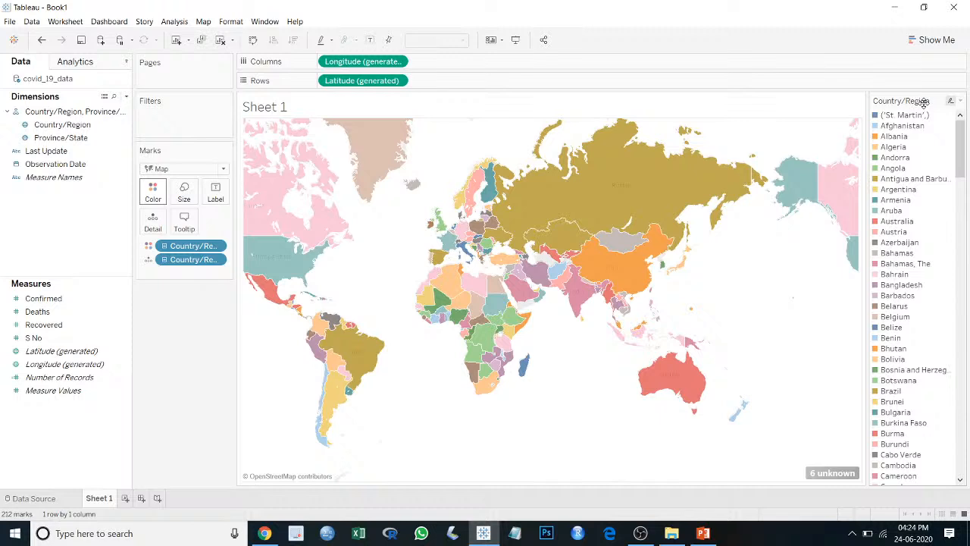
drag(233, 432, 173, 424)
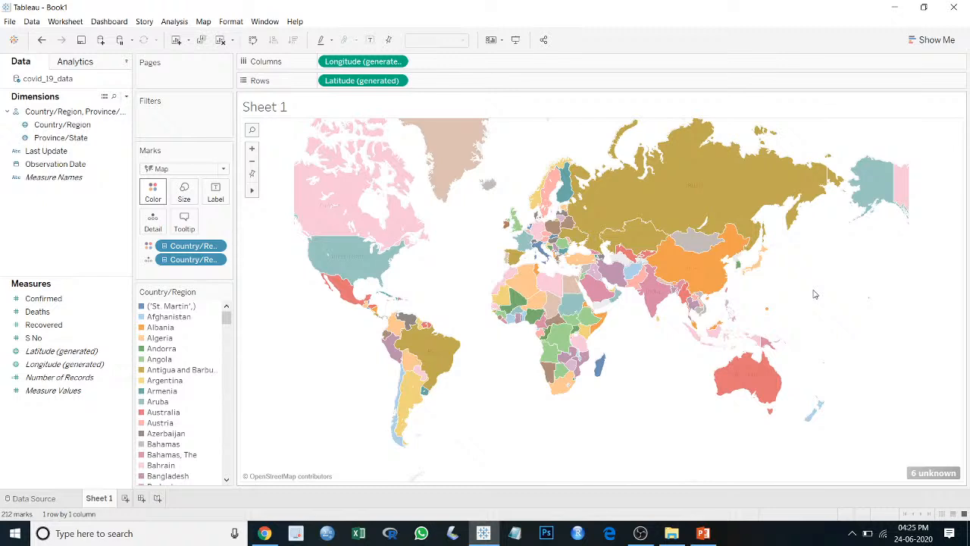
Step: Colour the countries by the Confirmed measure in place of Country/Region
click(45, 299)
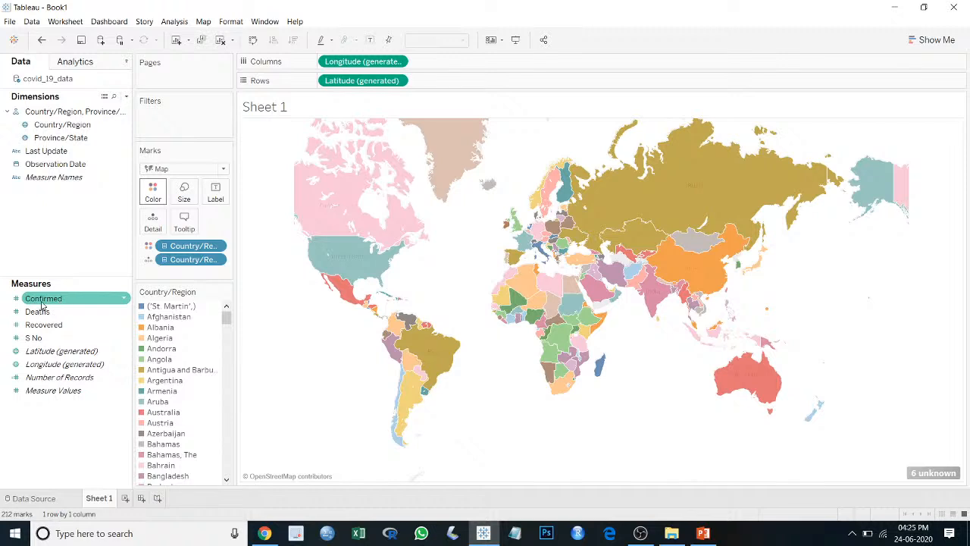
click(34, 324)
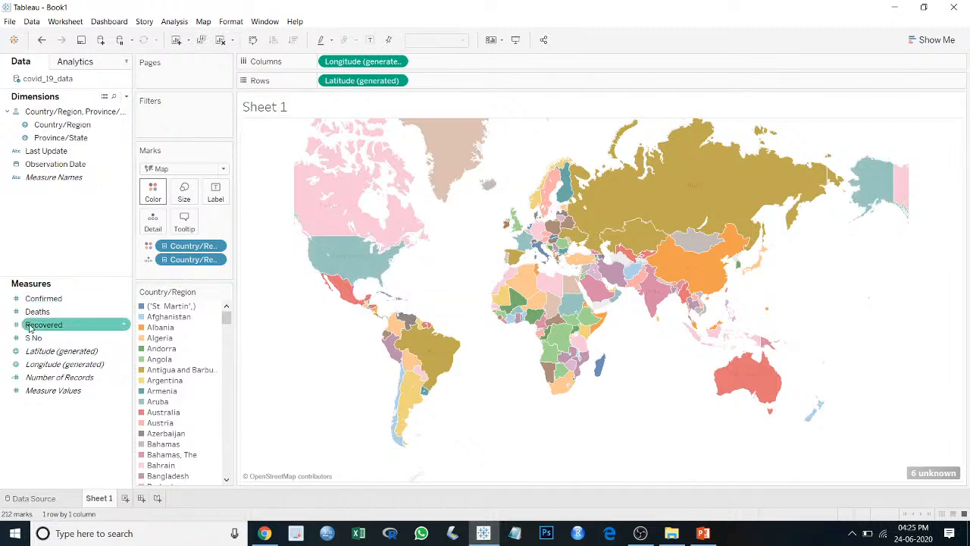
click(42, 311)
click(44, 326)
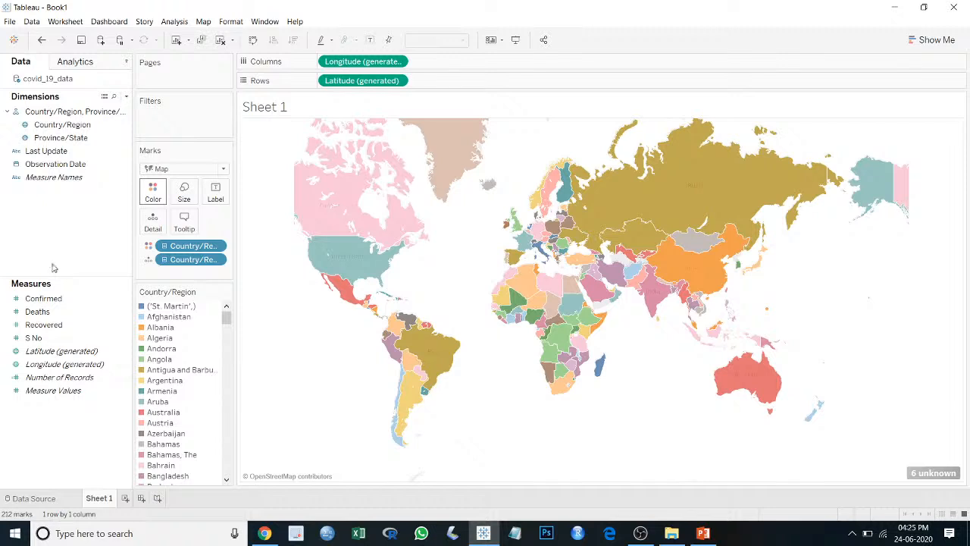
click(47, 298)
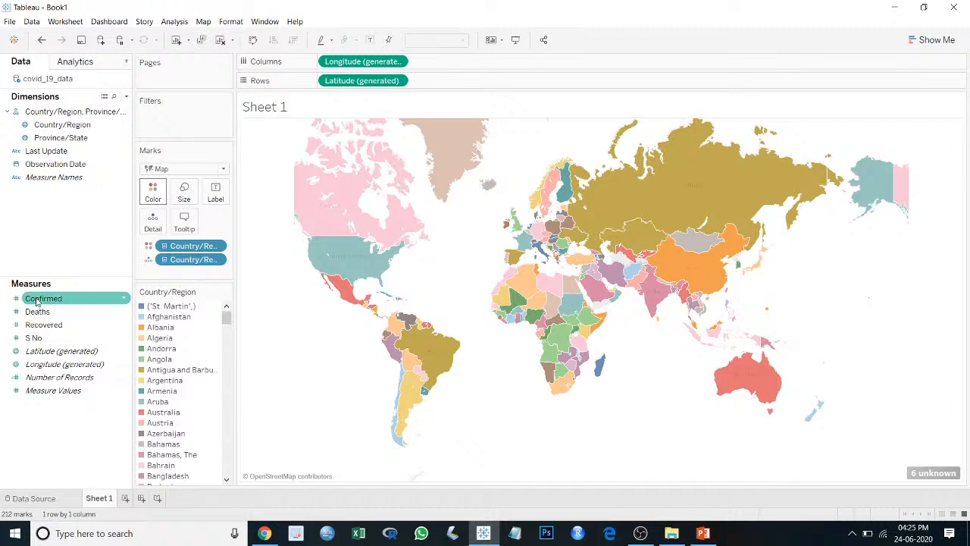
drag(38, 303, 155, 190)
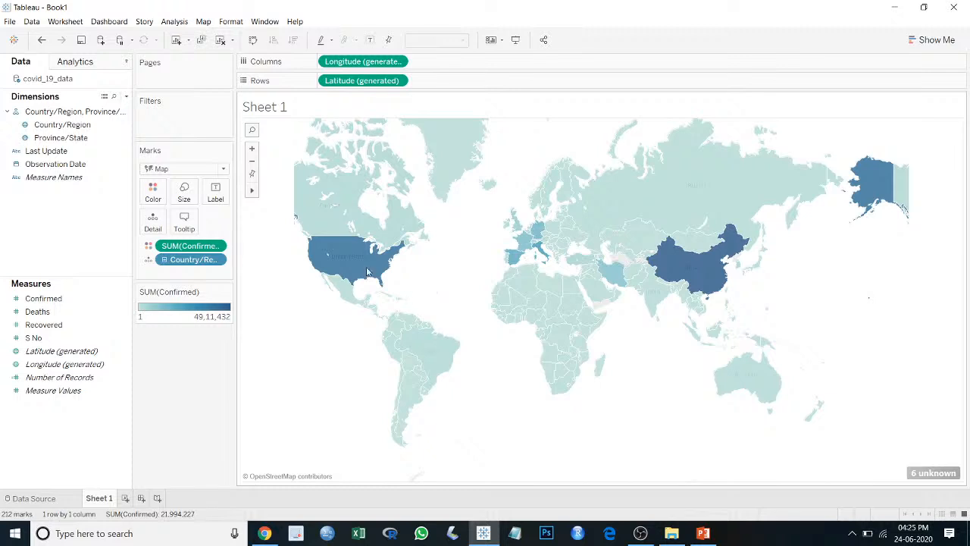
Step: Inspect the confirmed case figures on the map for the US, China, Iran and the European countries
mouse_move(350, 265)
mouse_move(678, 284)
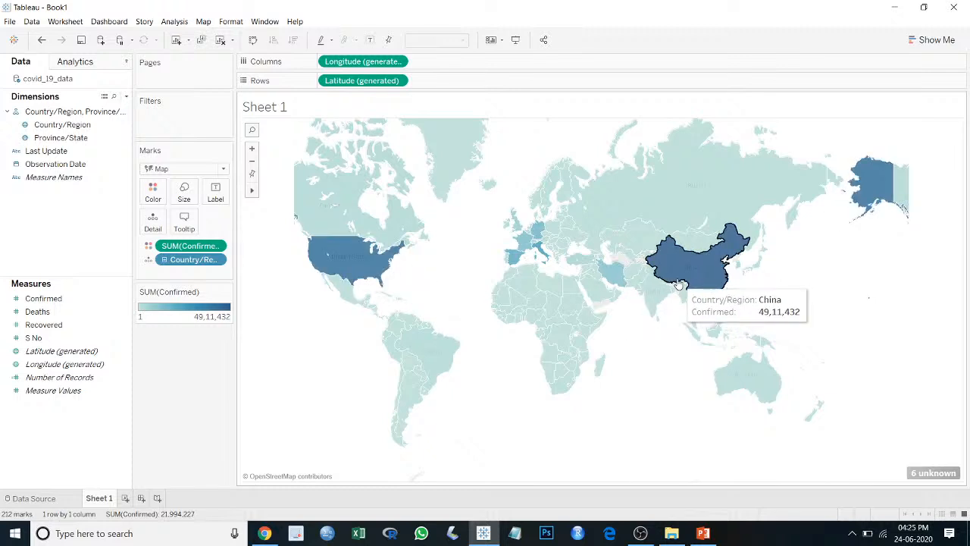
mouse_move(618, 280)
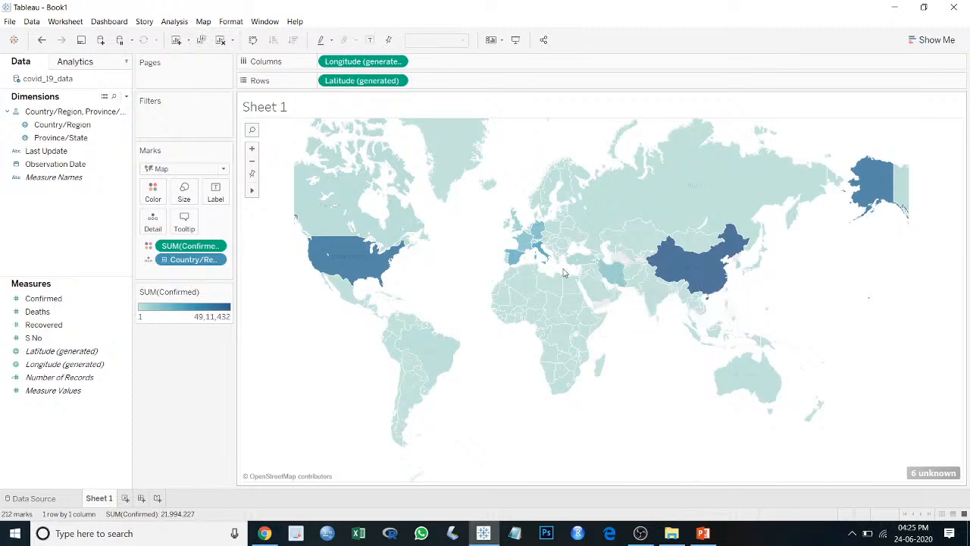
mouse_move(541, 253)
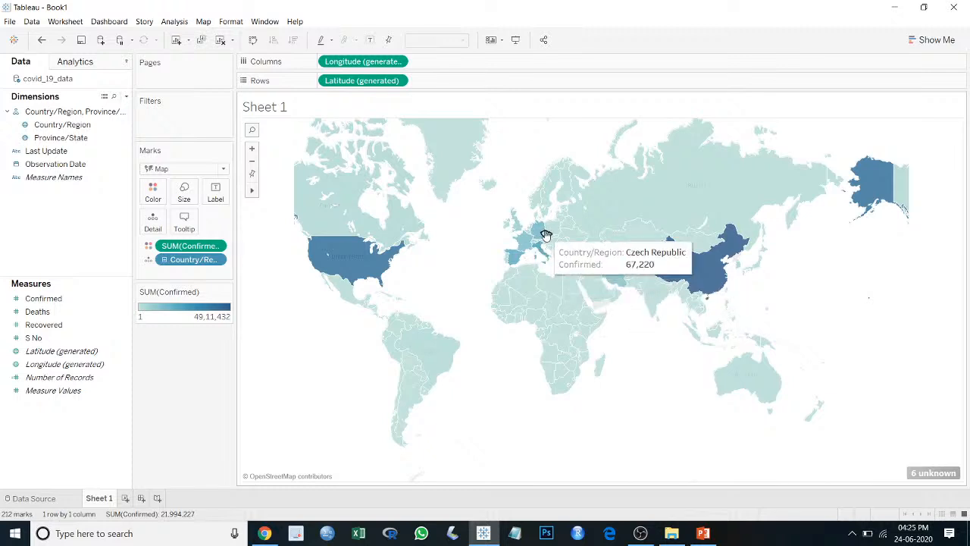
mouse_move(544, 235)
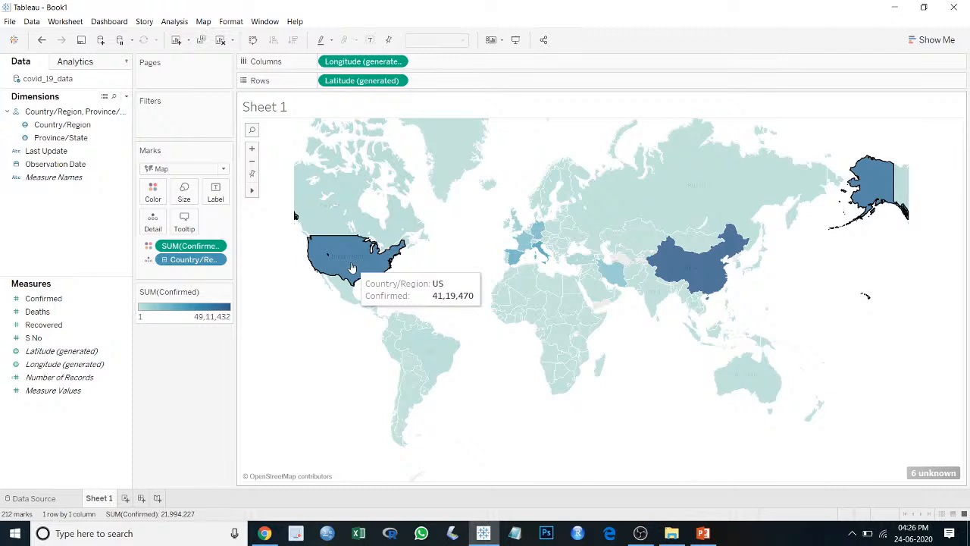
Step: Filter the map by Country/Region so that only US is included
click(42, 124)
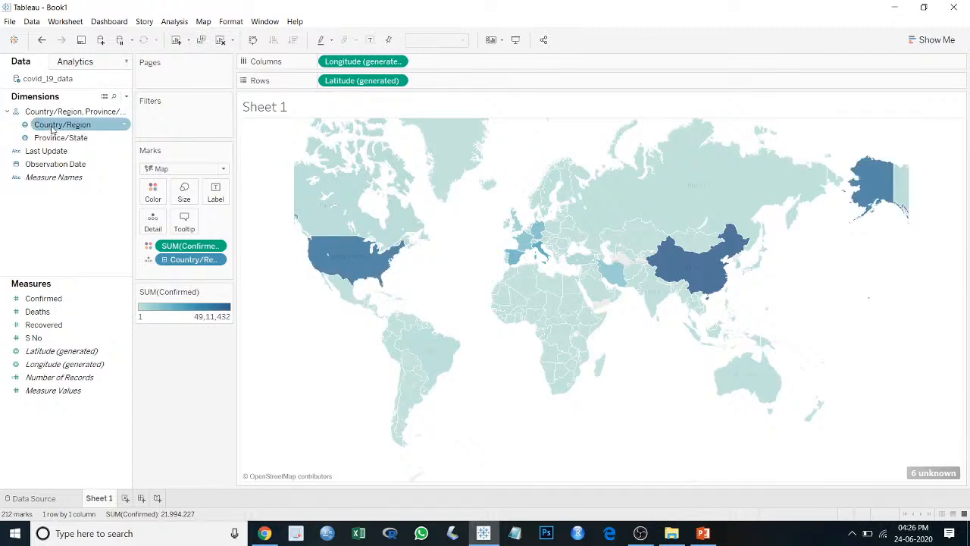
drag(81, 130, 175, 121)
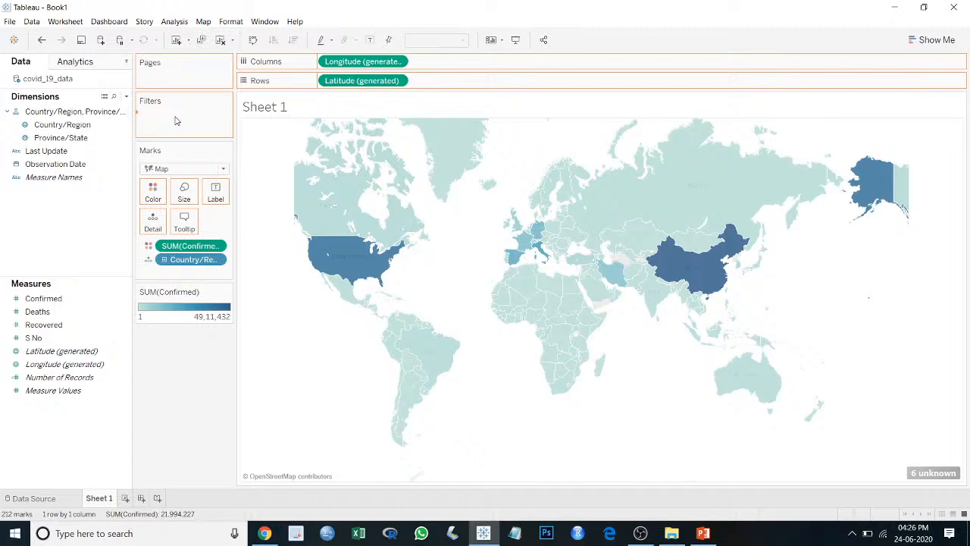
drag(175, 121, 175, 122)
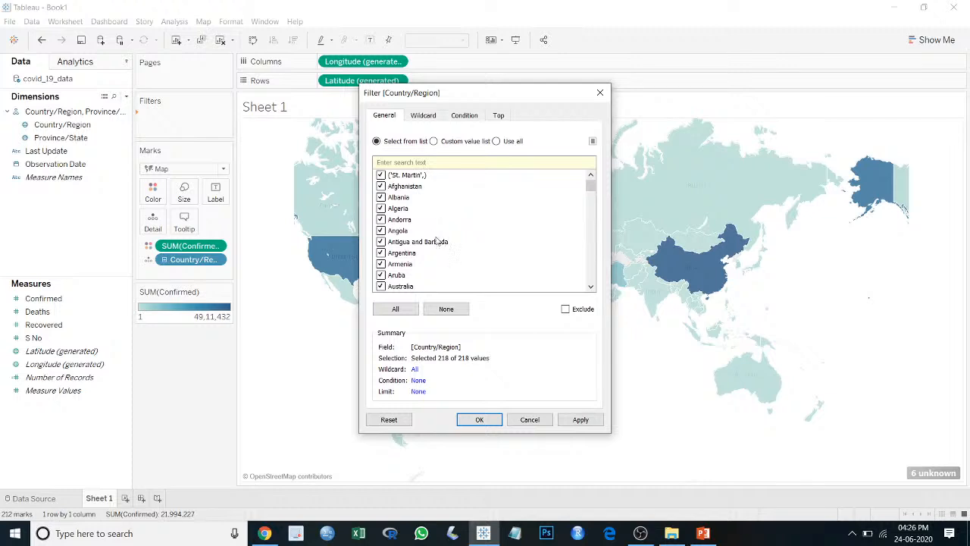
click(447, 312)
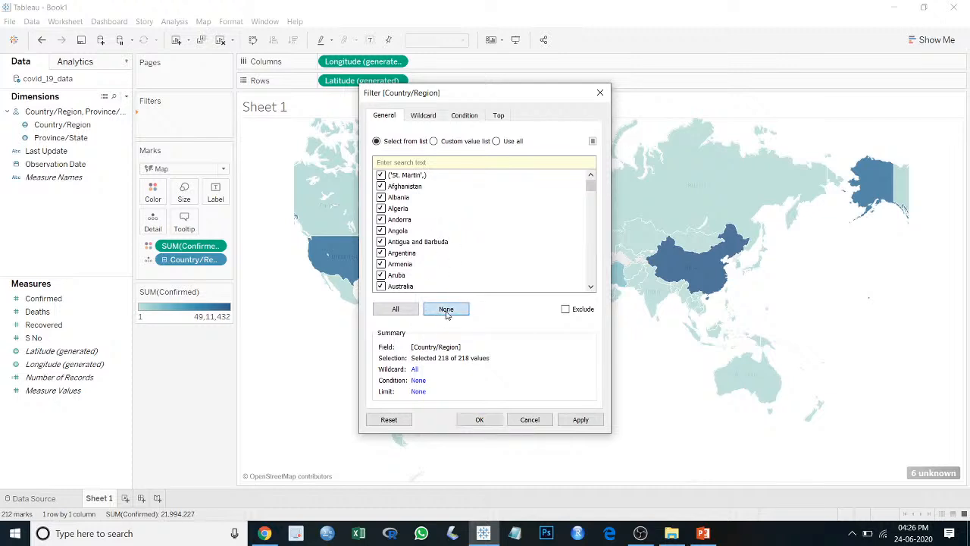
click(449, 158)
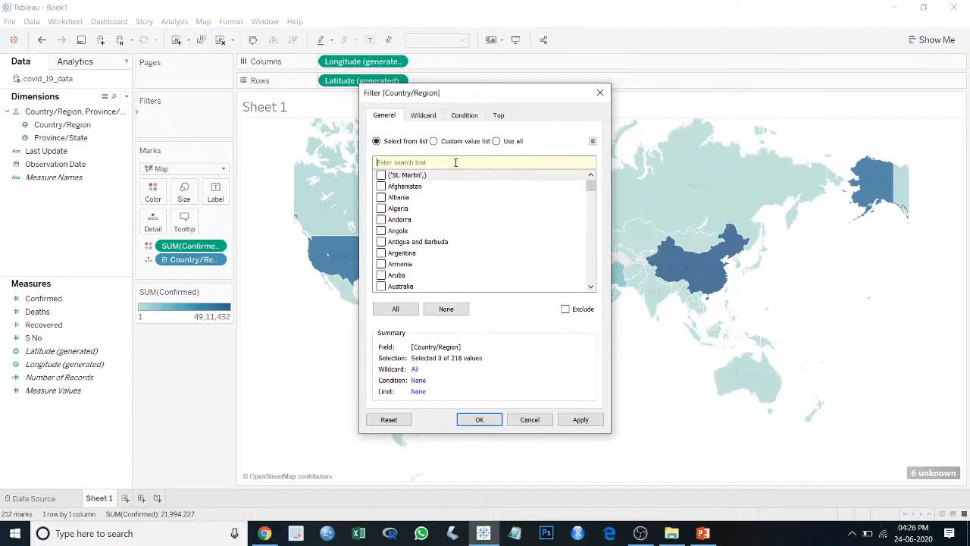
text(us)
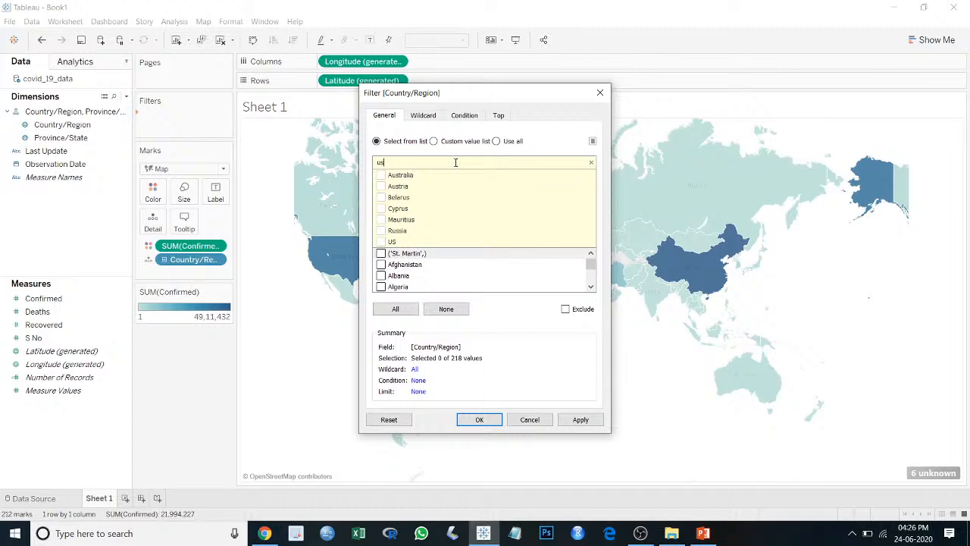
click(380, 241)
click(581, 419)
click(480, 422)
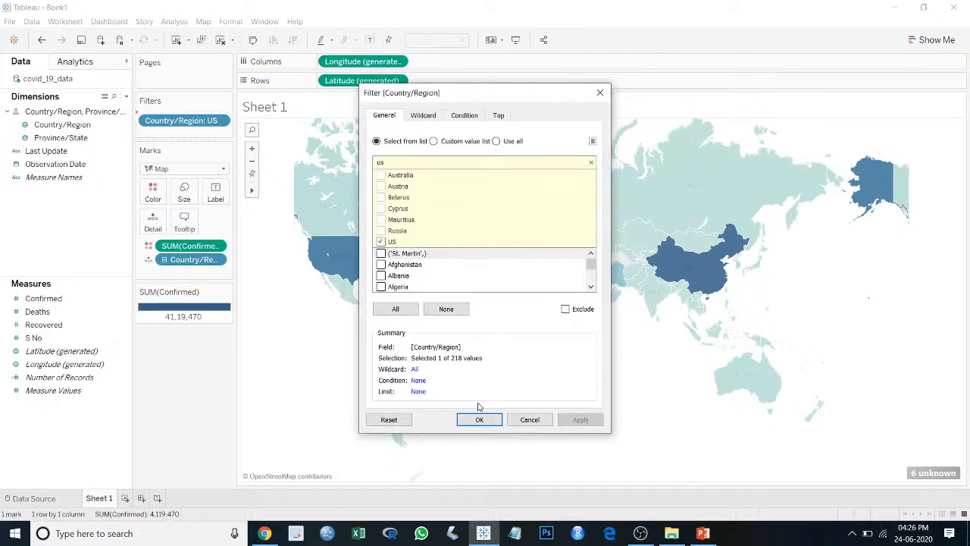
click(483, 421)
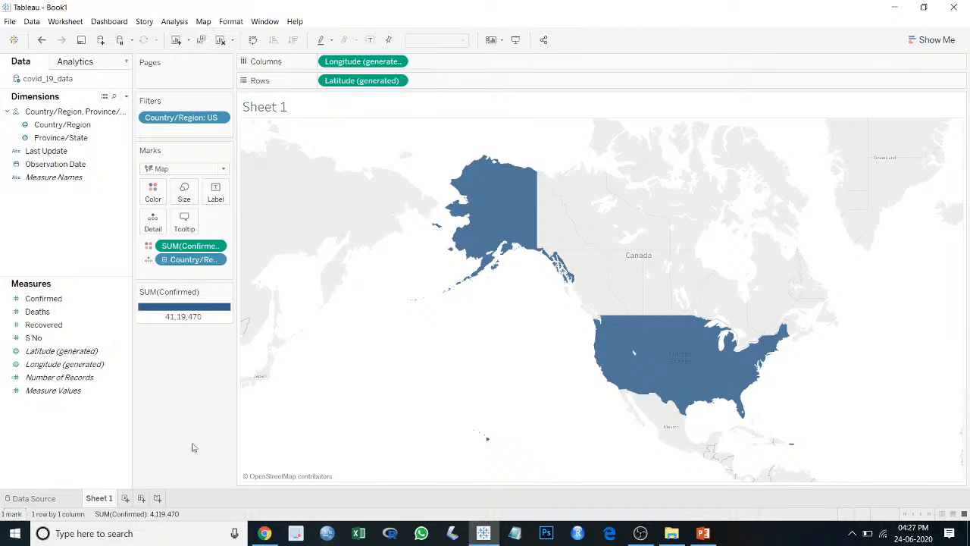
Step: Colour the US map by Province/State in place of the Confirmed measure
mouse_move(705, 342)
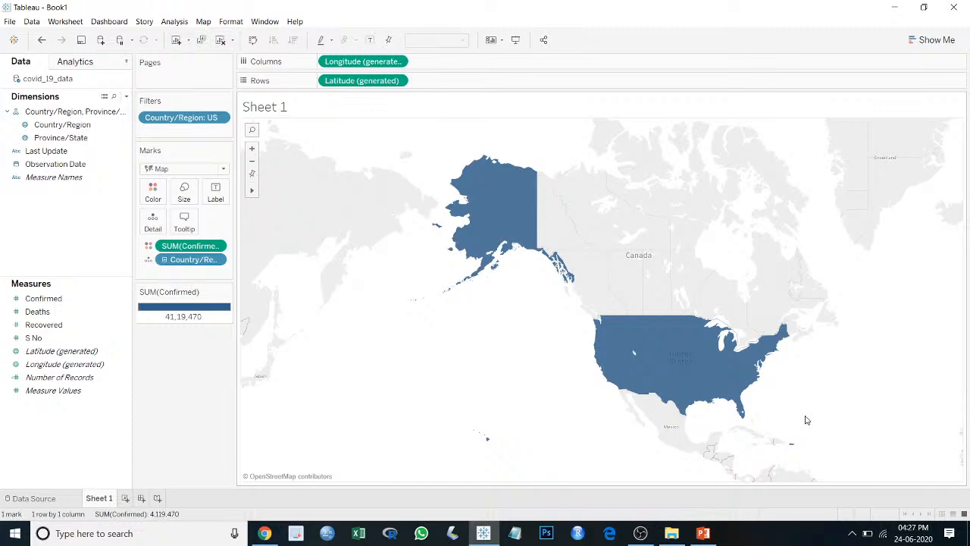
click(45, 138)
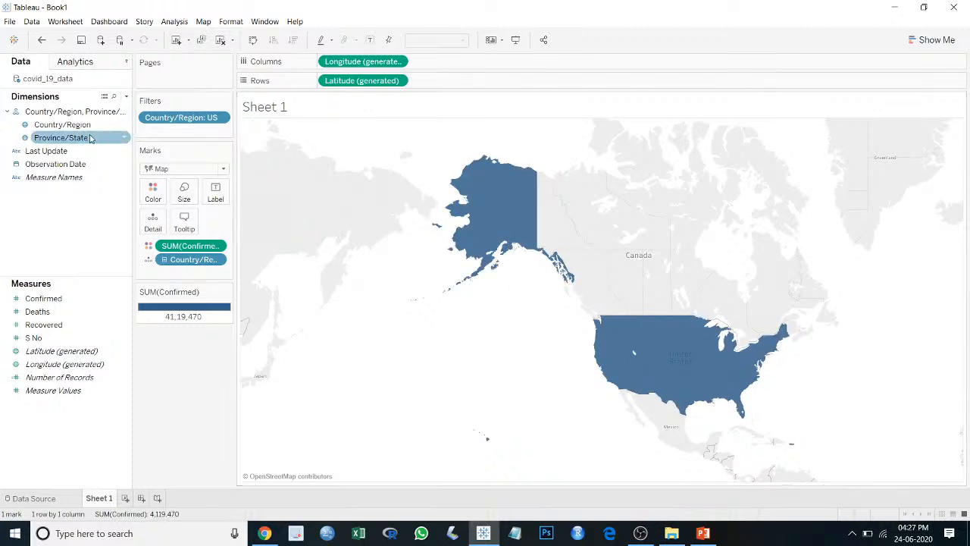
drag(43, 141, 147, 194)
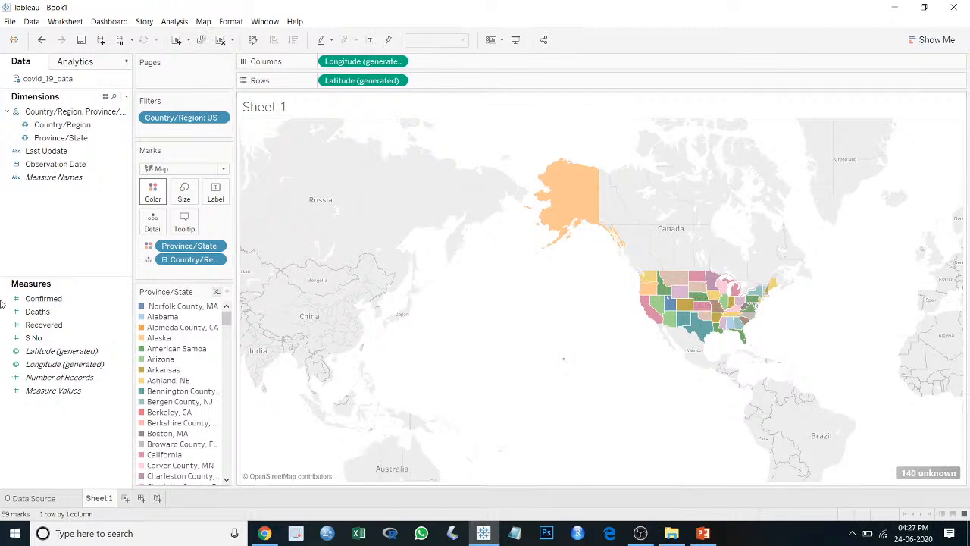
mouse_move(671, 309)
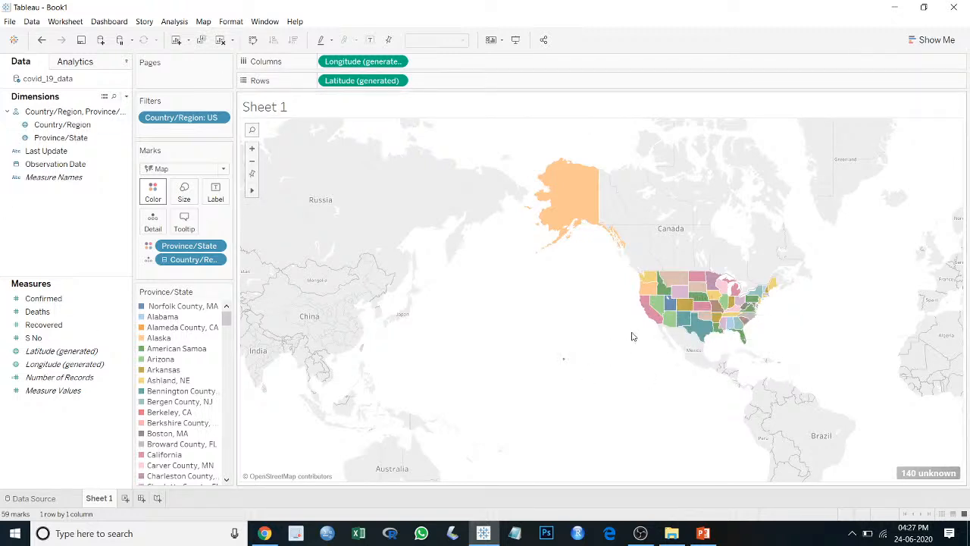
Step: Zoom and pan the map until the contiguous US states from Washington to Maine fill the view
mouse_move(254, 193)
click(252, 149)
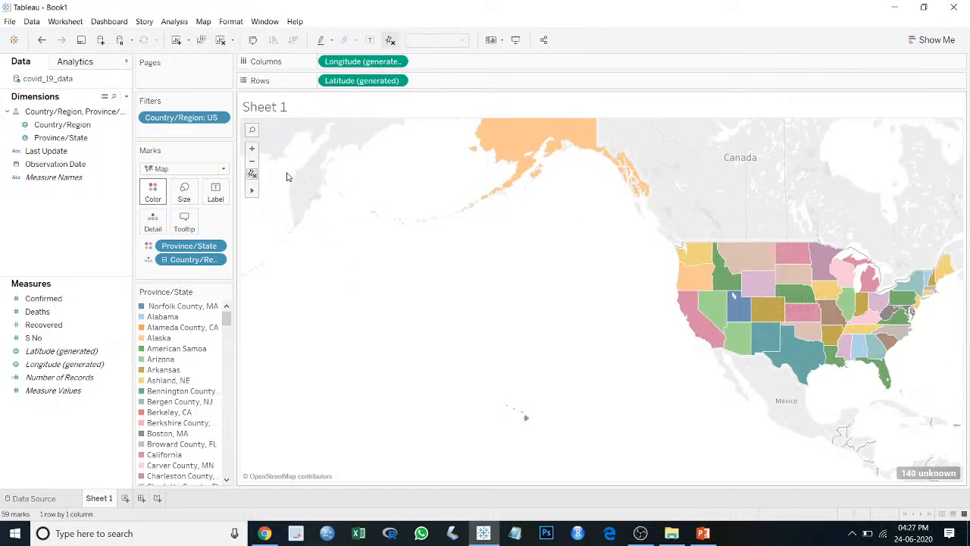
click(252, 150)
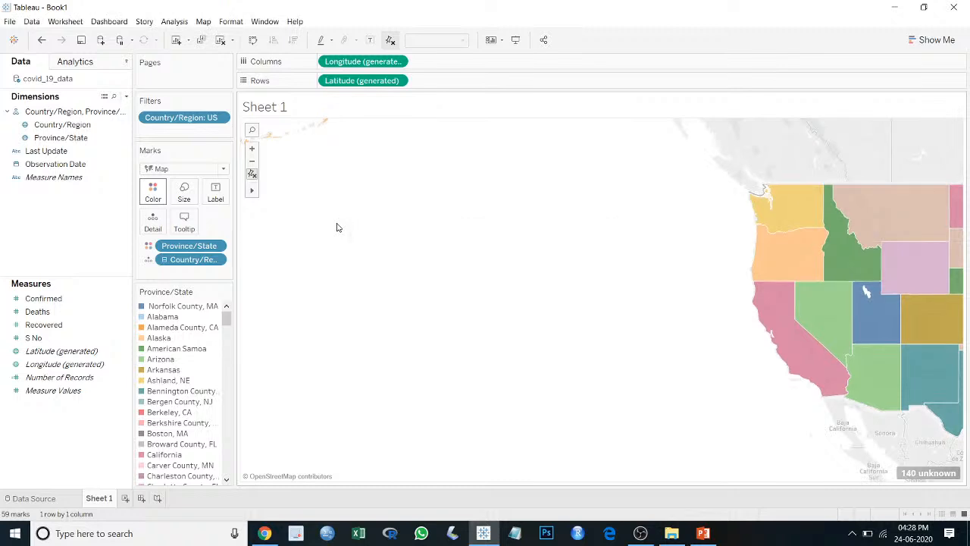
mouse_move(252, 191)
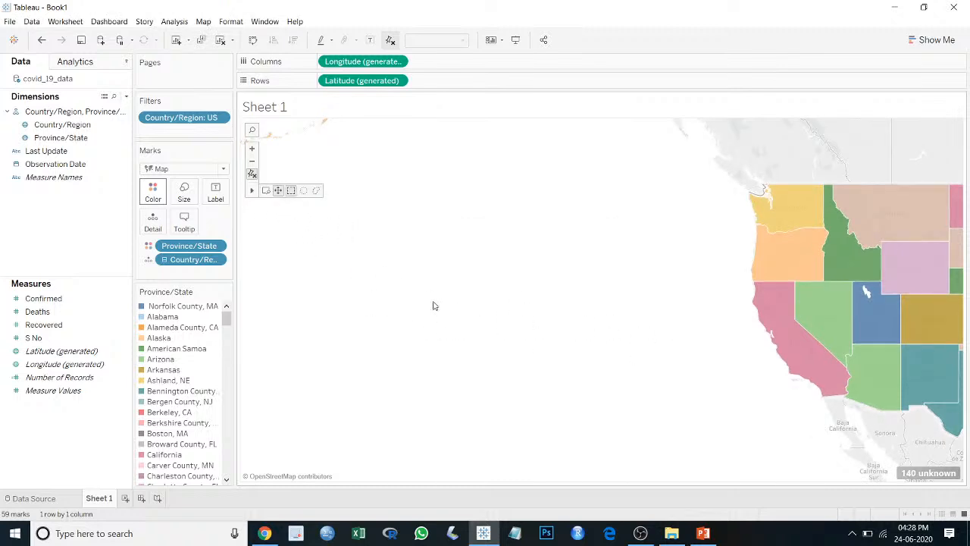
click(279, 192)
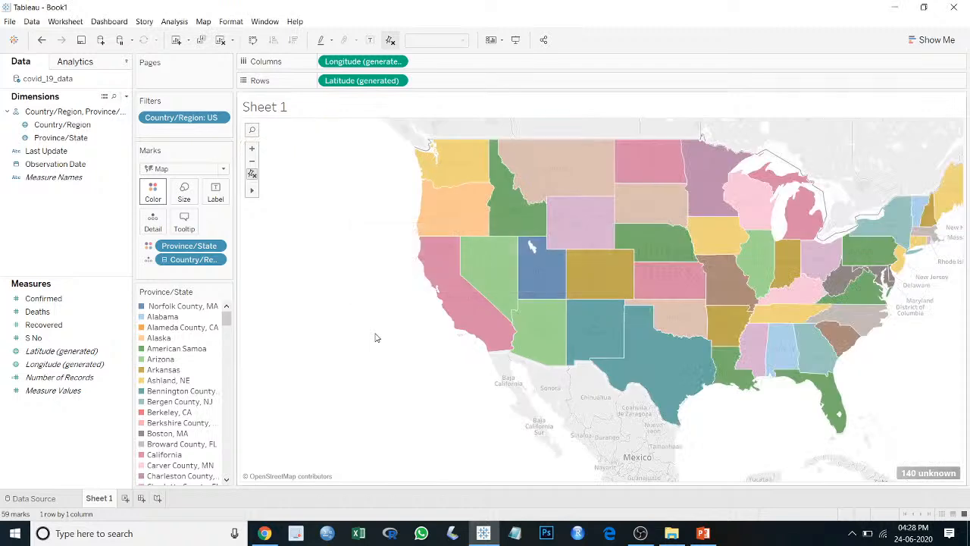
double_click(314, 371)
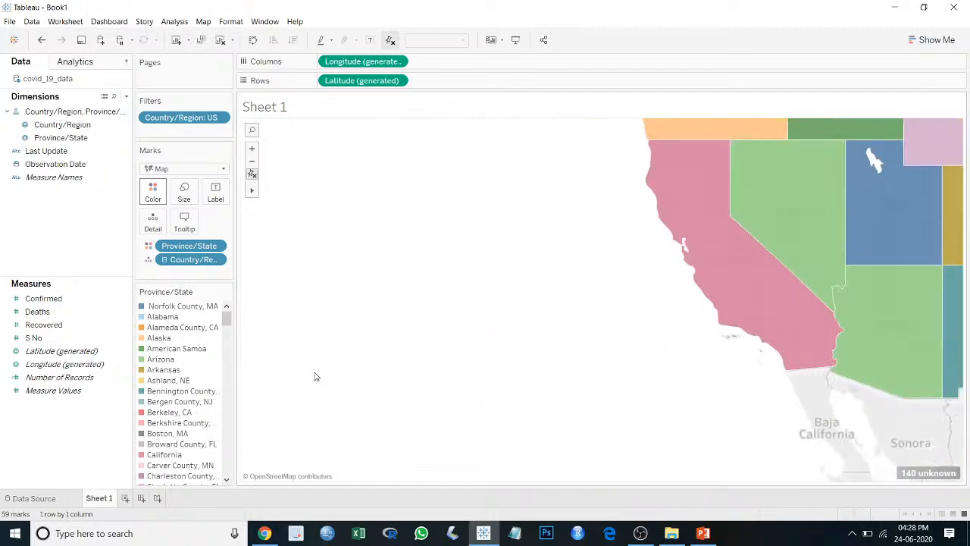
drag(604, 256, 331, 368)
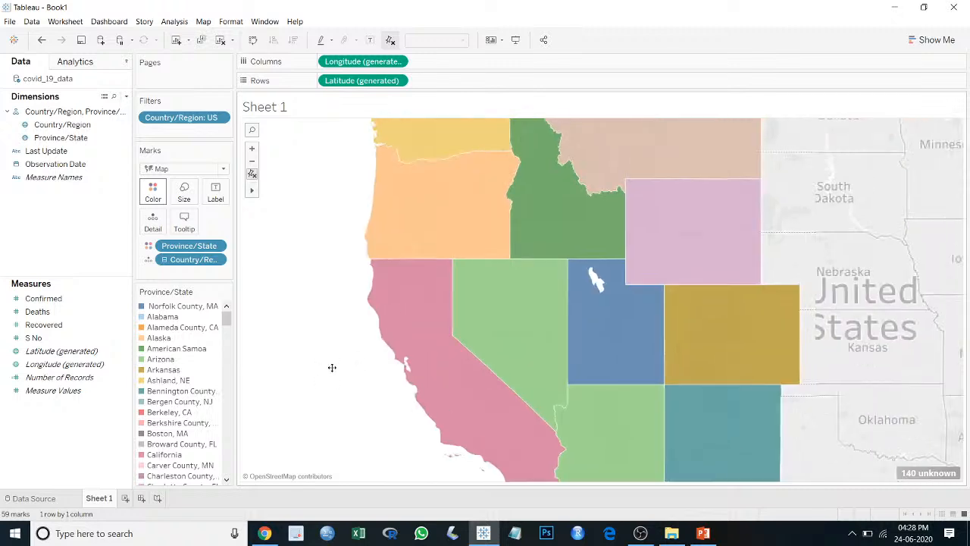
click(252, 174)
drag(422, 338, 266, 293)
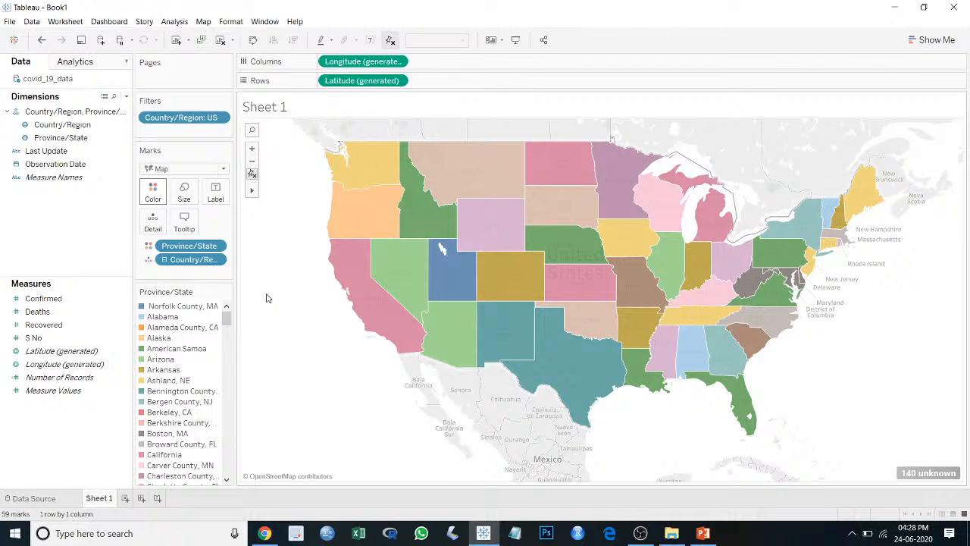
Step: Label the map with Province/State and check the state names from California across to Pennsylvania, Michigan and North Carolina
click(77, 138)
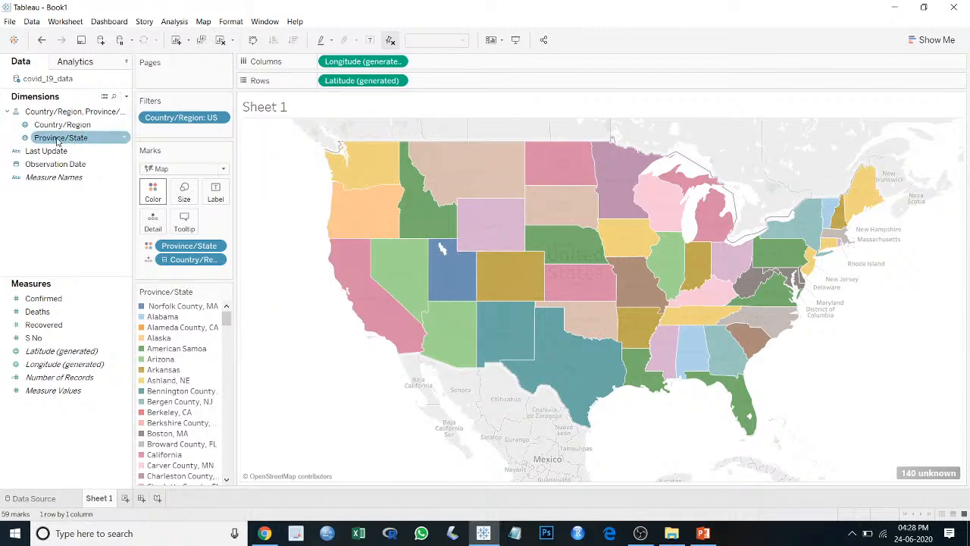
drag(82, 144, 215, 192)
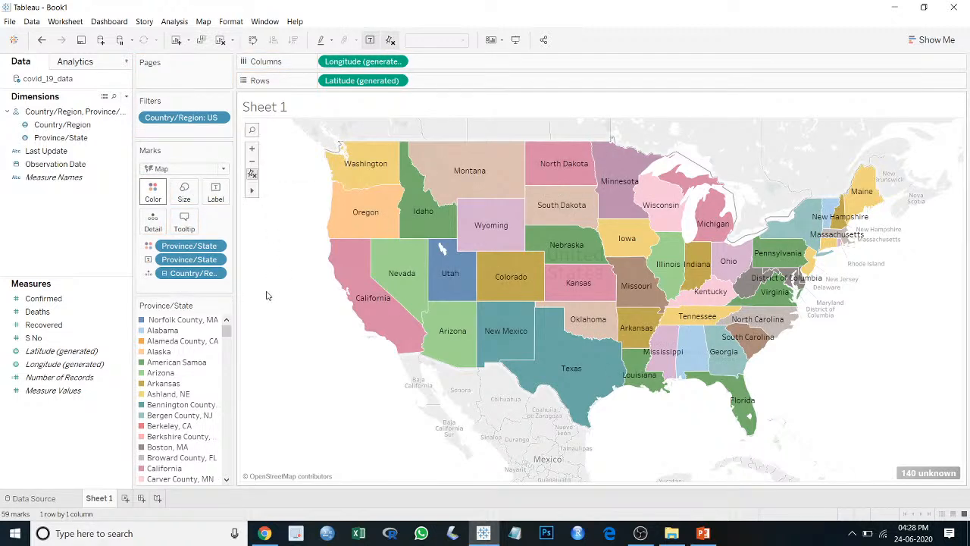
mouse_move(587, 426)
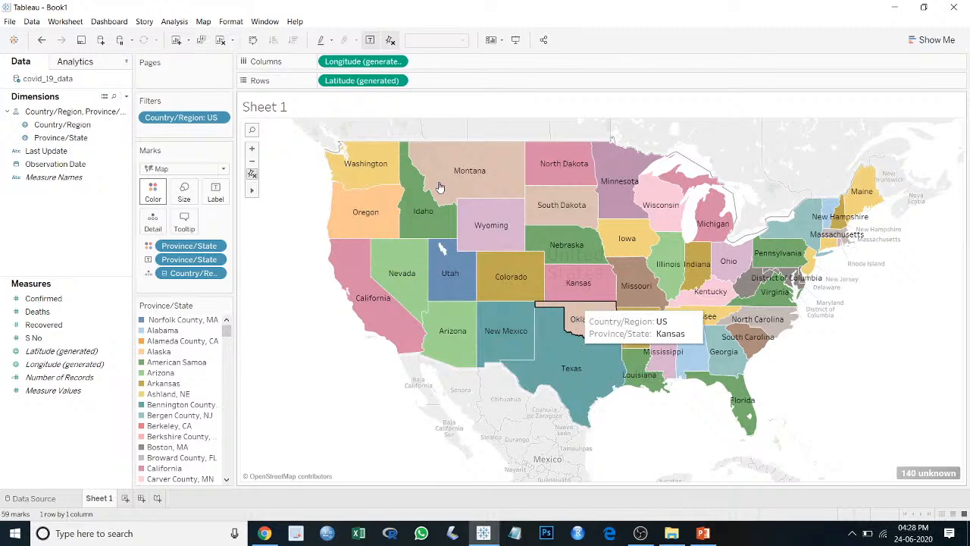
mouse_move(360, 237)
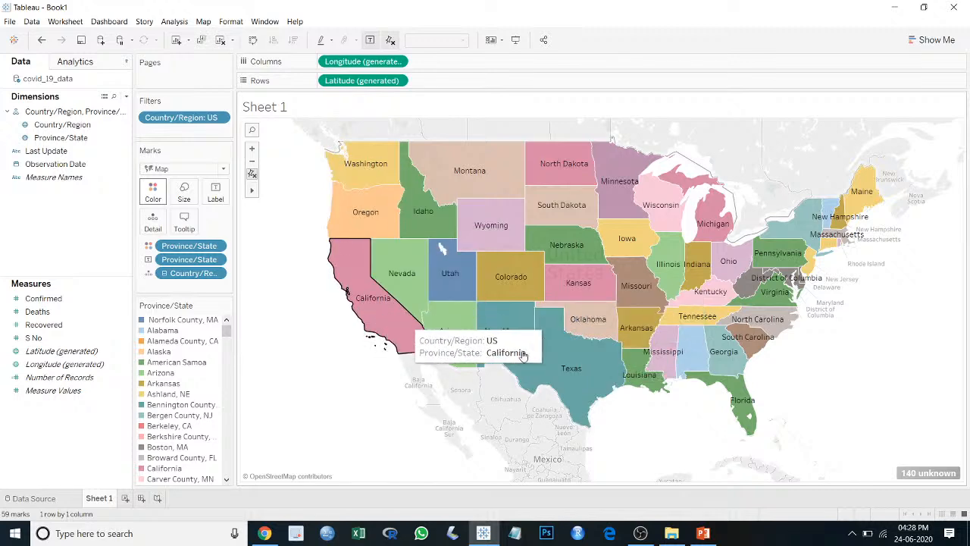
mouse_move(602, 390)
mouse_move(738, 407)
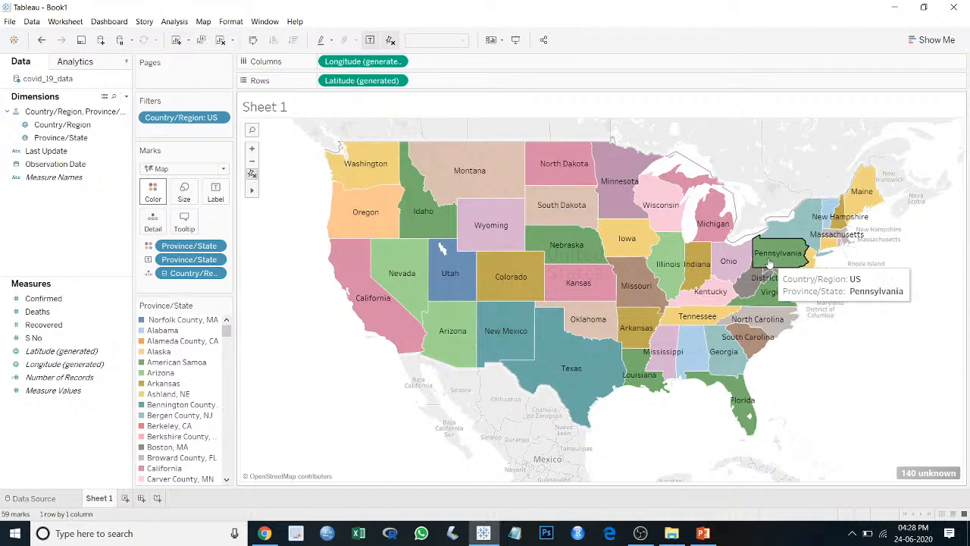
mouse_move(720, 227)
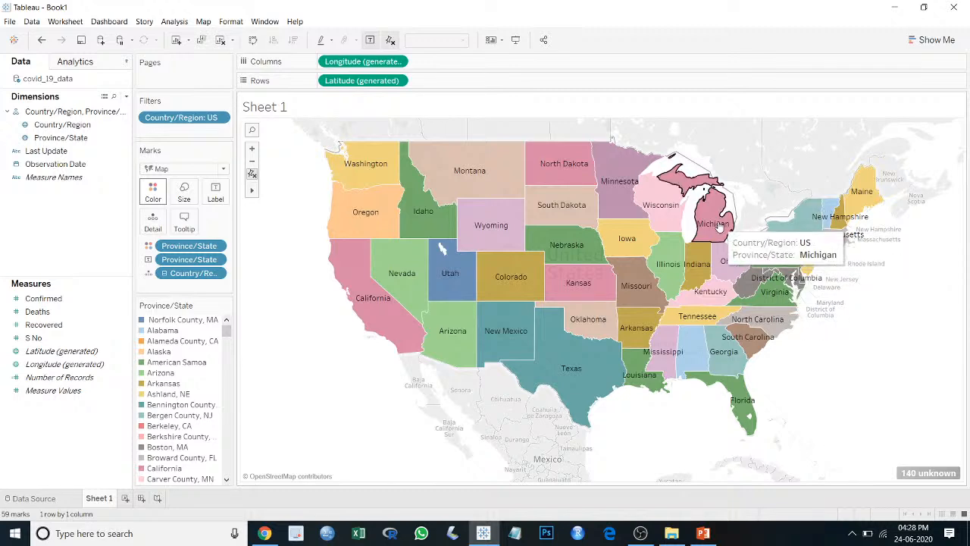
mouse_move(772, 324)
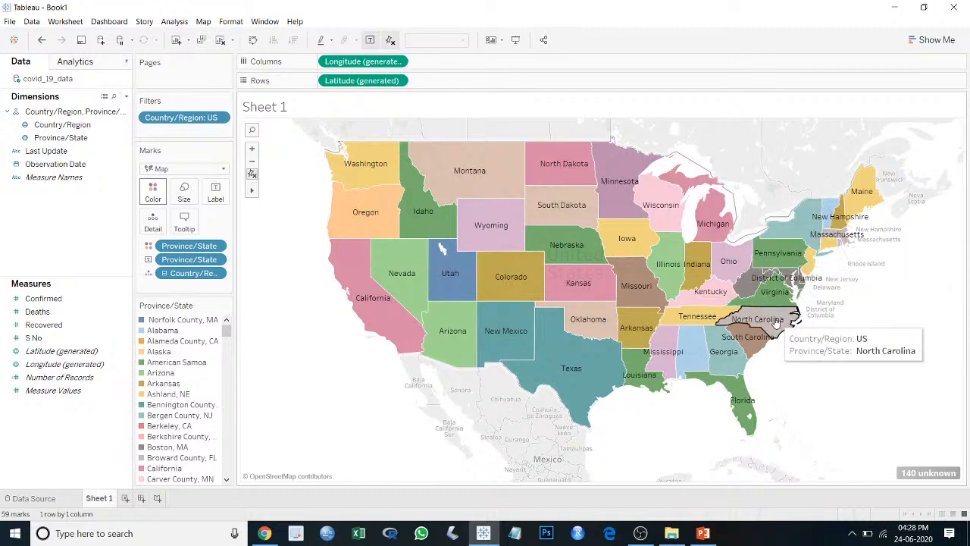
mouse_move(757, 346)
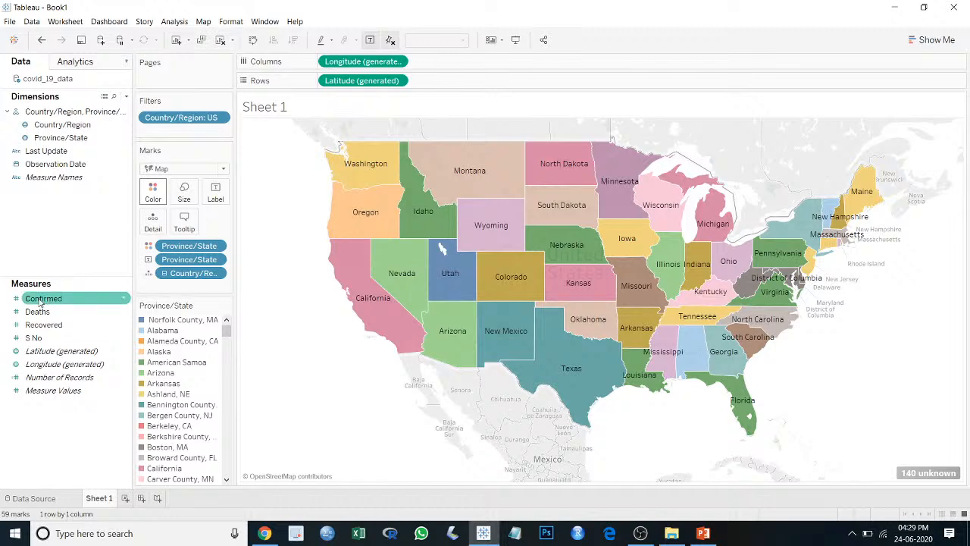
Step: Colour the US states by the Confirmed measure in place of Province/State
drag(41, 301, 153, 189)
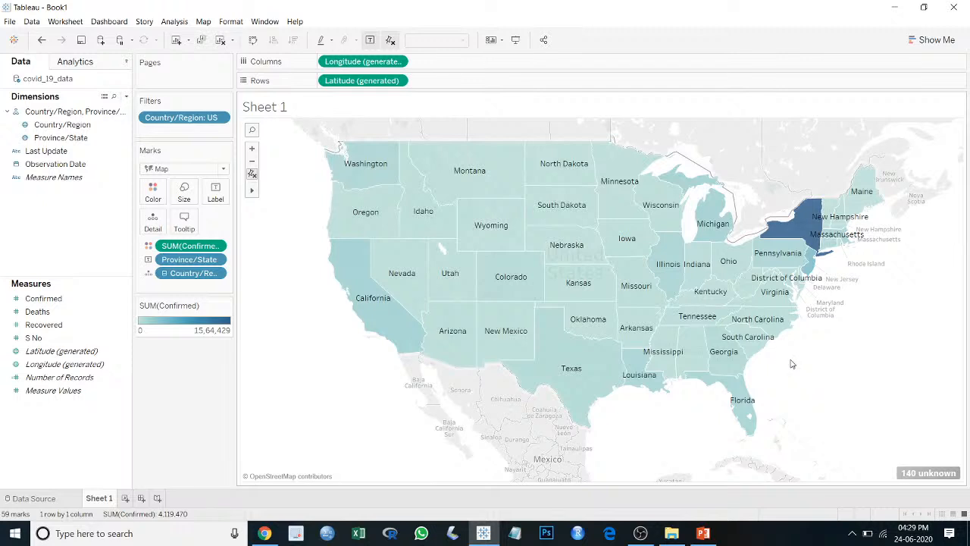
Step: Inspect the confirmed case figures on the map for New York, California, Indiana, Nevada and Illinois
mouse_move(803, 250)
mouse_move(580, 377)
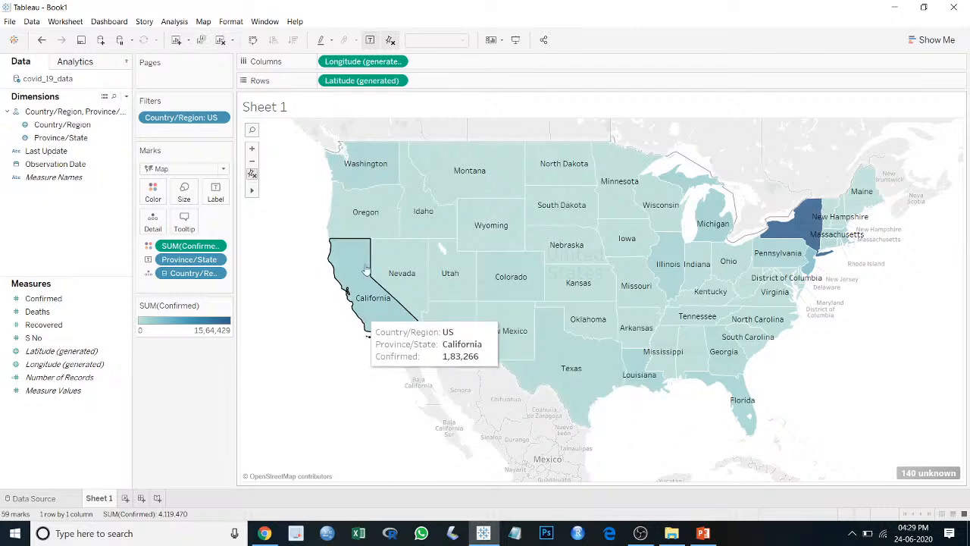
mouse_move(376, 173)
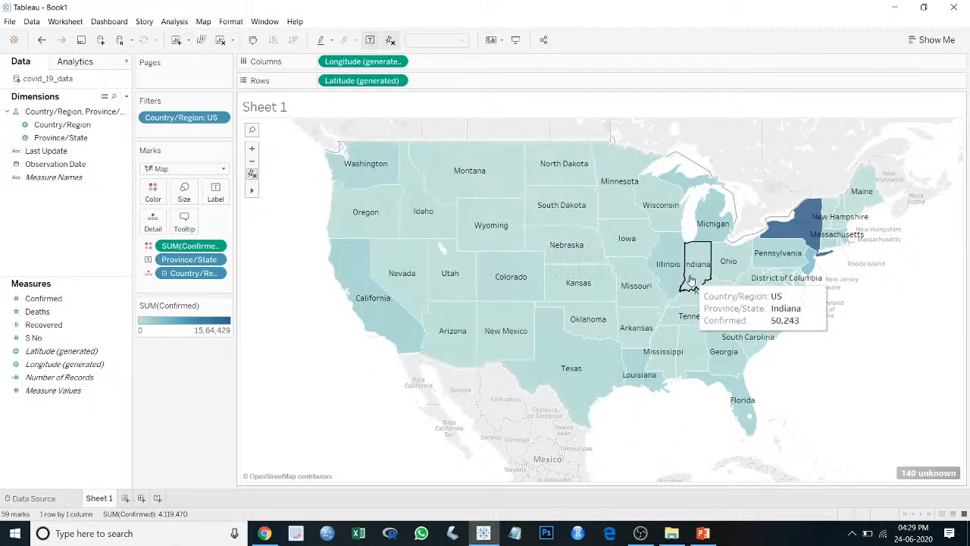
mouse_move(664, 275)
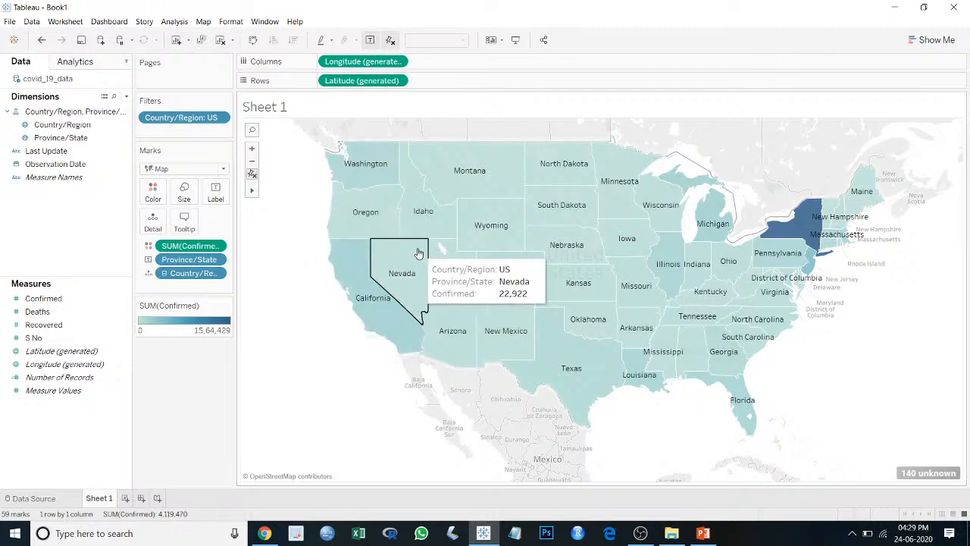
click(158, 196)
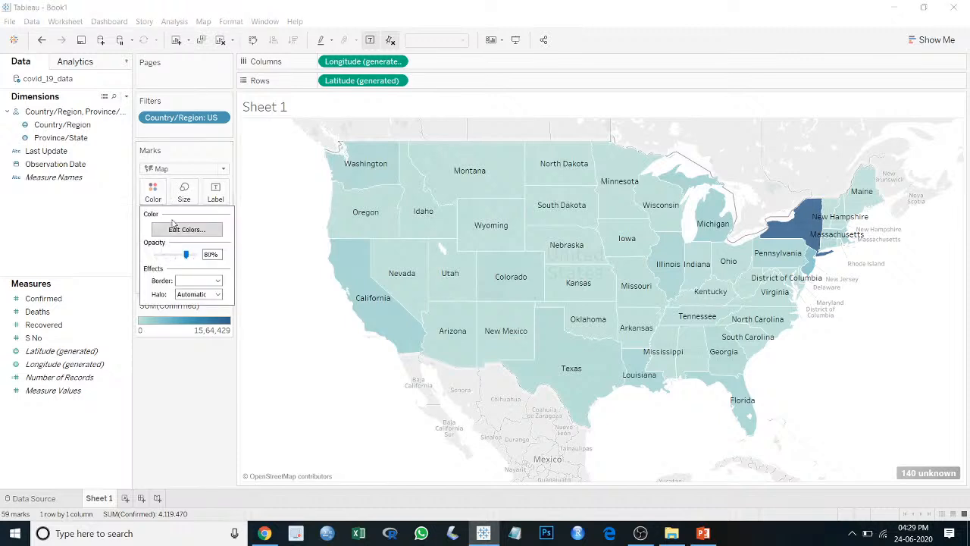
click(279, 265)
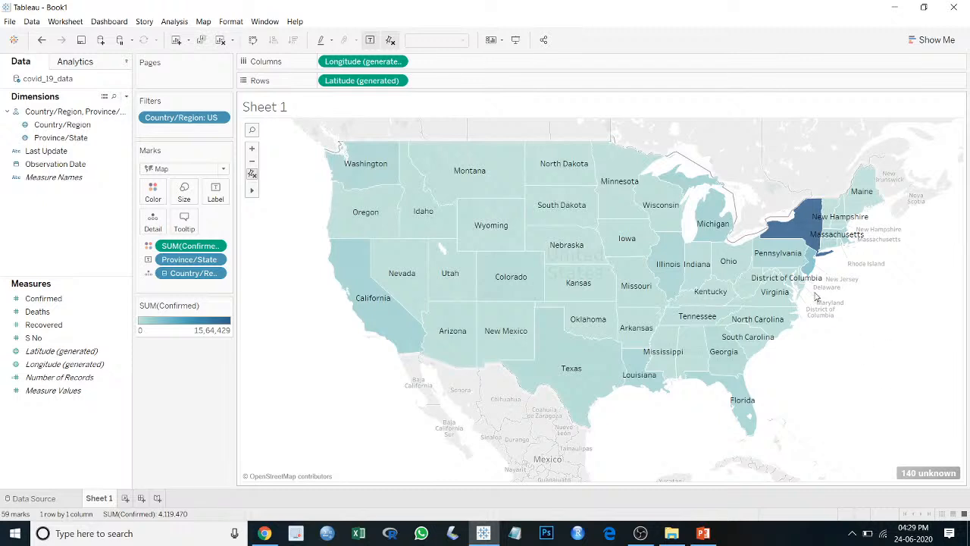
mouse_move(809, 248)
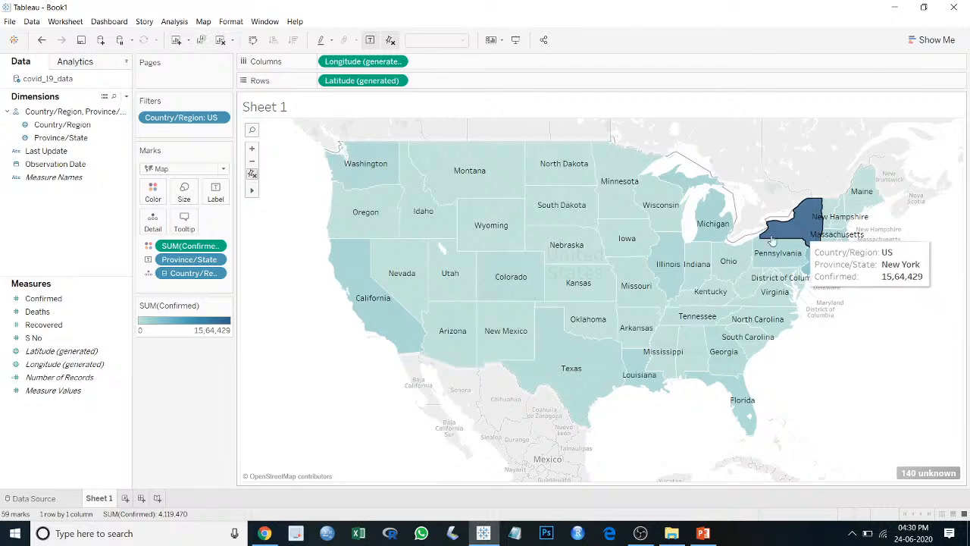
mouse_move(670, 282)
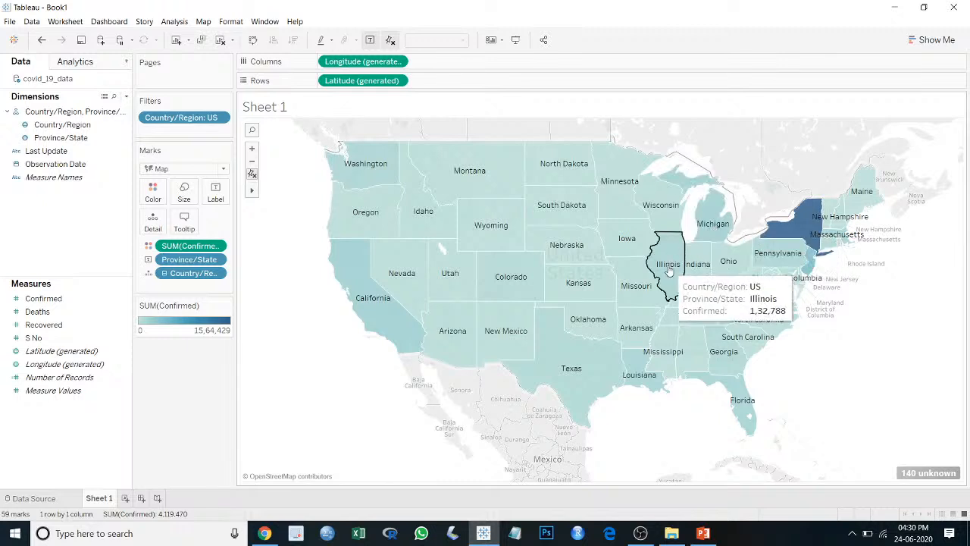
Step: Recolour the US states map by Confirmed with the Orange-Blue Diverging palette in 15 stepped colours
click(152, 194)
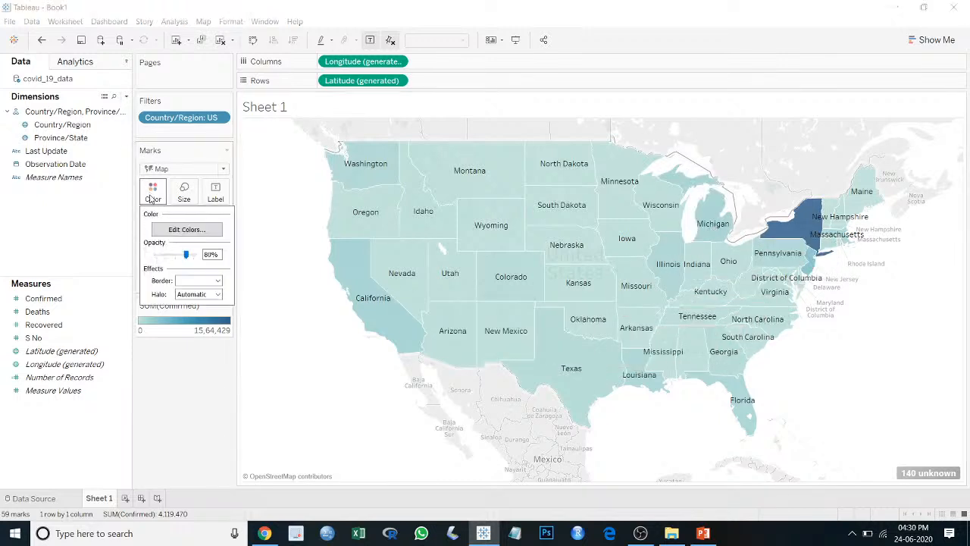
click(175, 235)
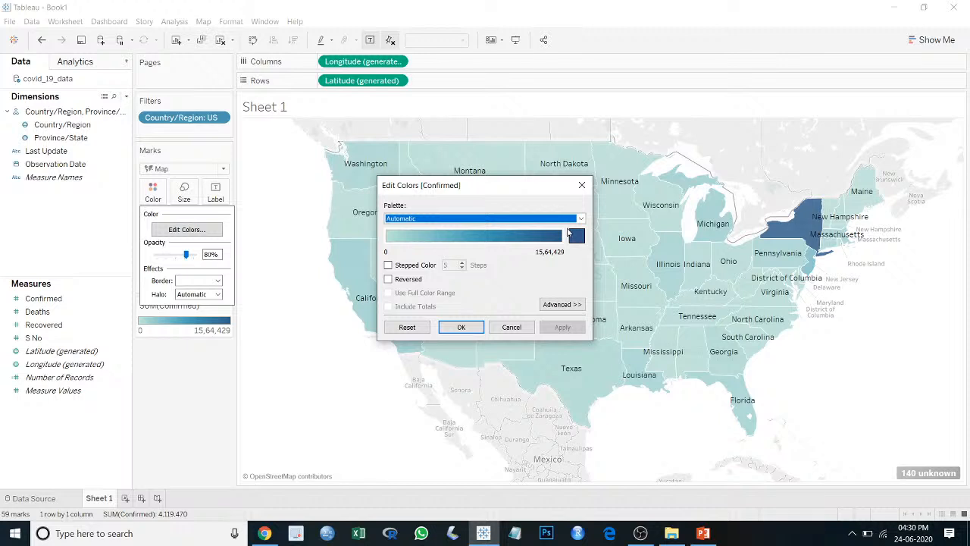
click(582, 218)
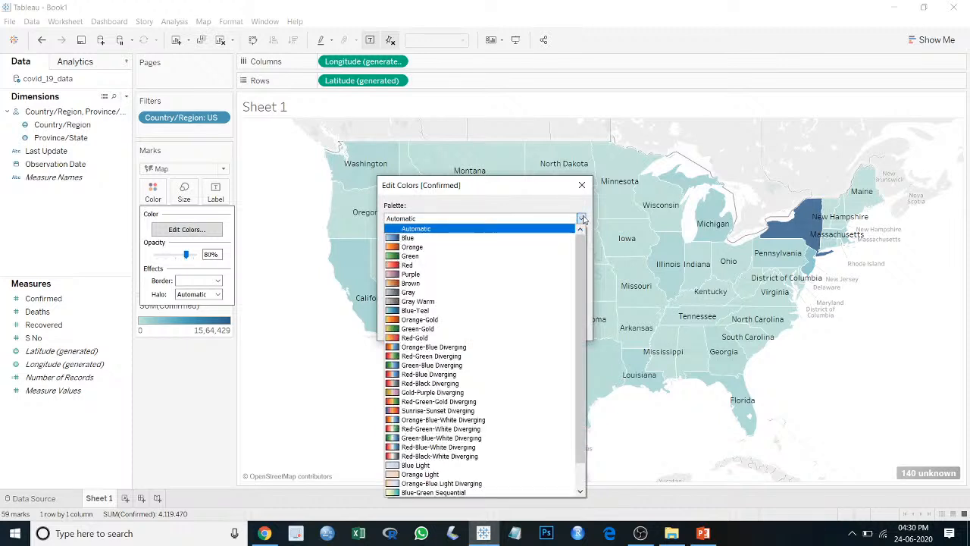
click(506, 350)
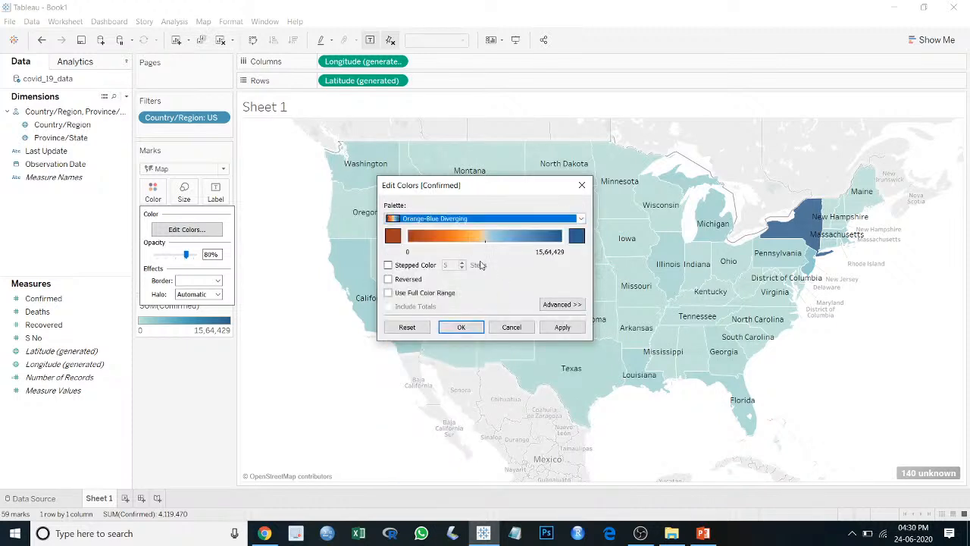
click(388, 265)
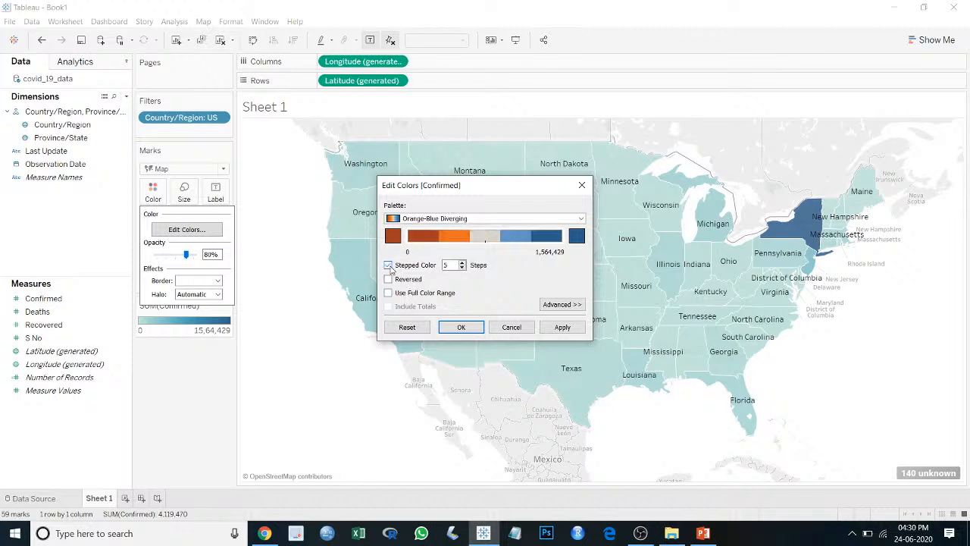
double_click(446, 266)
text(15)
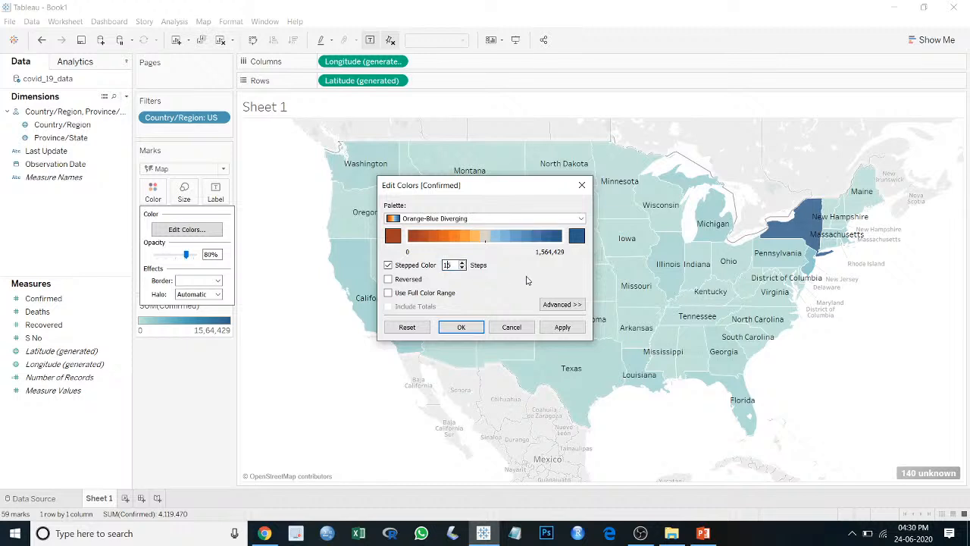
click(563, 326)
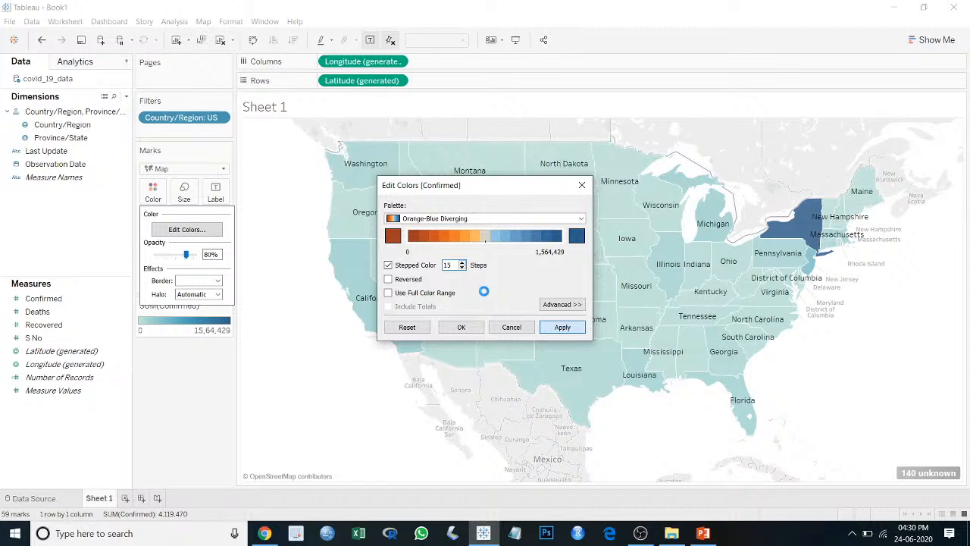
click(461, 328)
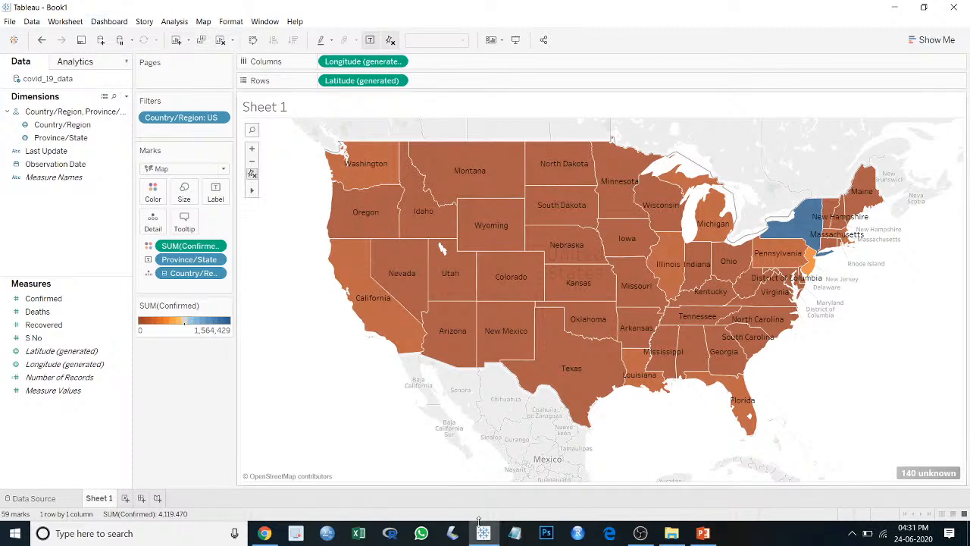
Step: Connect to the text file P2-OfficeSupplies from the Training ITM folder as a new data source
click(14, 41)
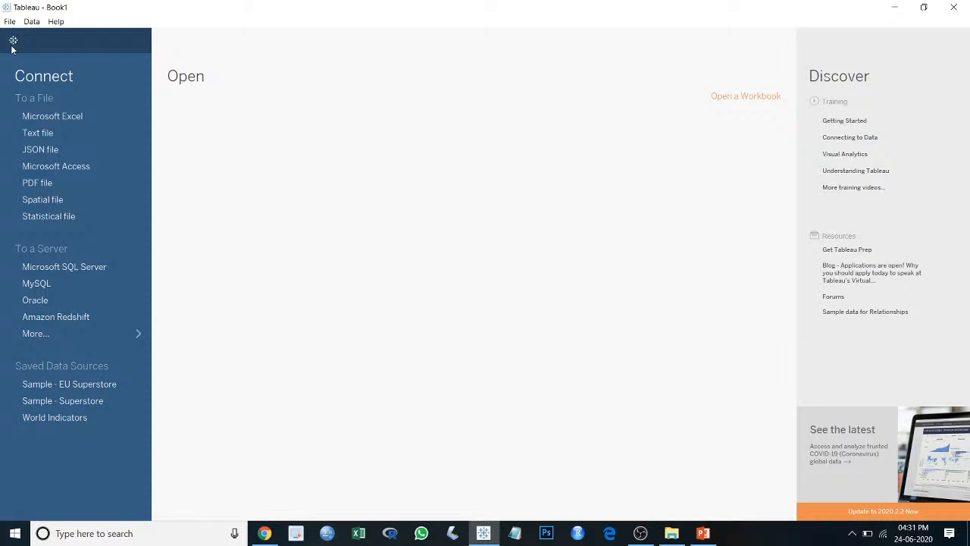
click(60, 120)
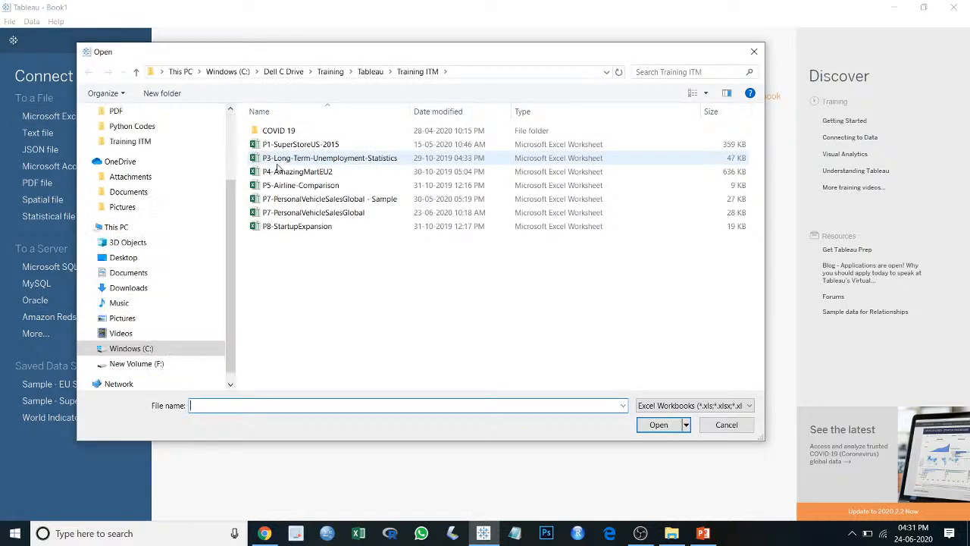
click(725, 425)
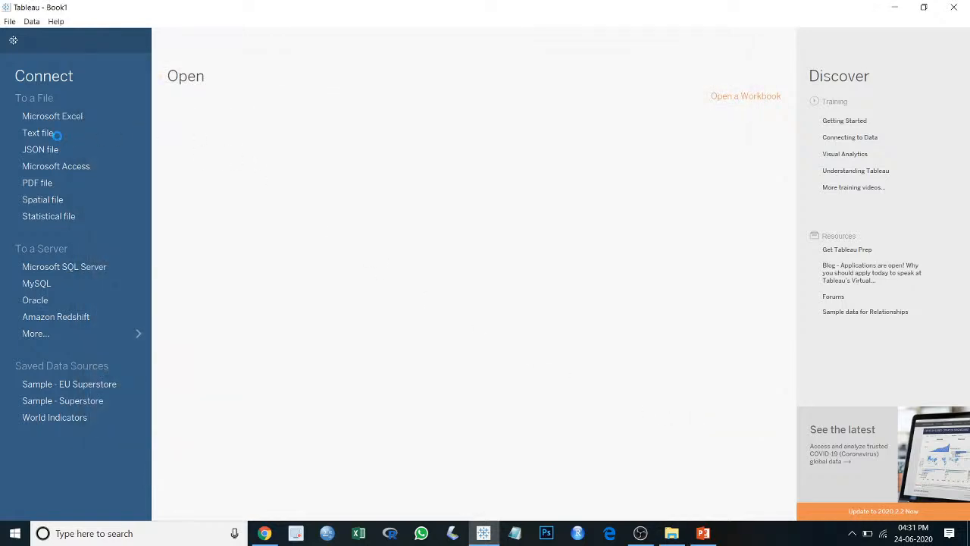
click(39, 135)
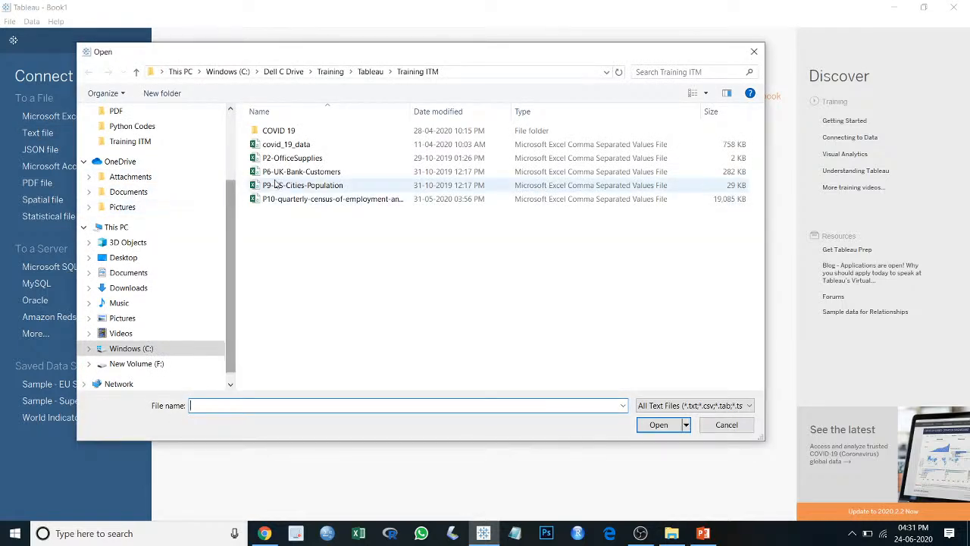
click(292, 159)
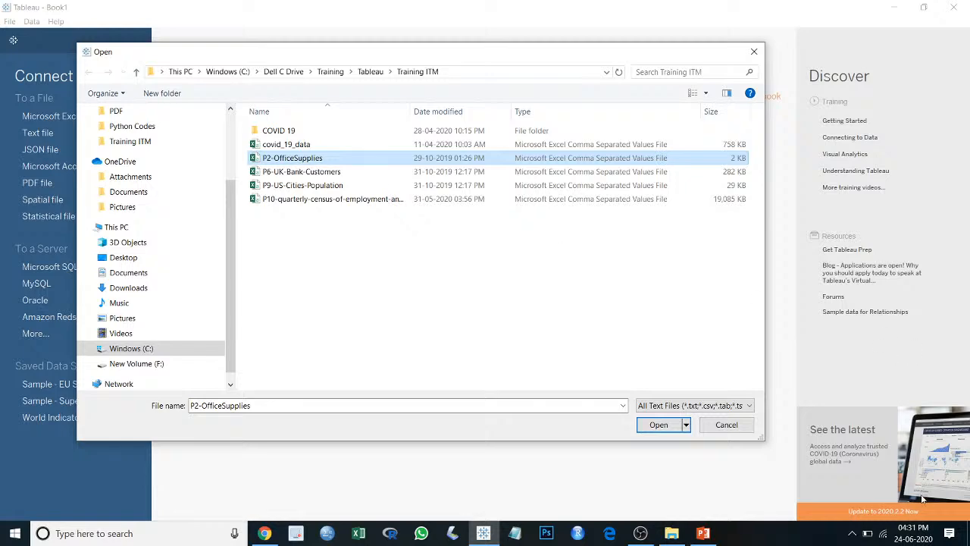
click(650, 426)
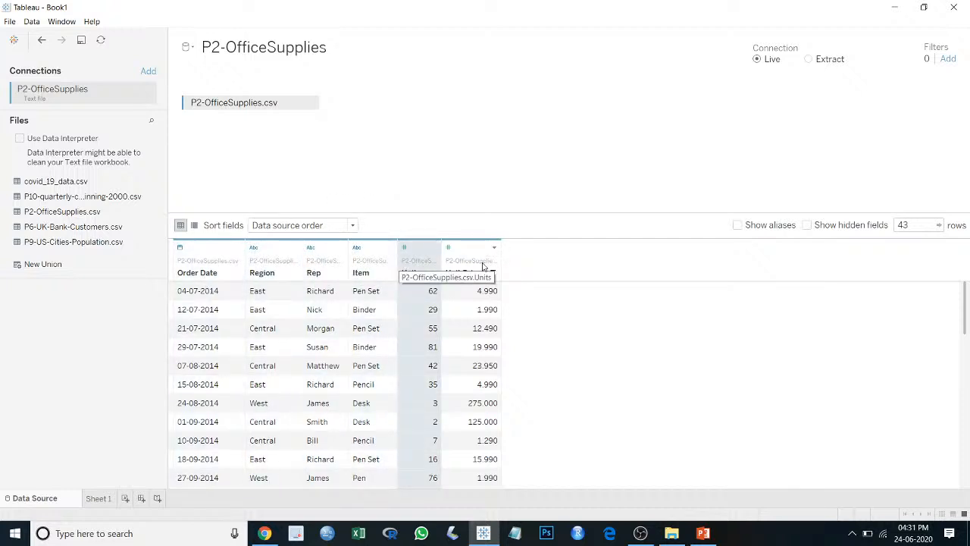
Step: Add a new worksheet for P2-OfficeSupplies and examine the Rep and Region columns in the source data
click(418, 388)
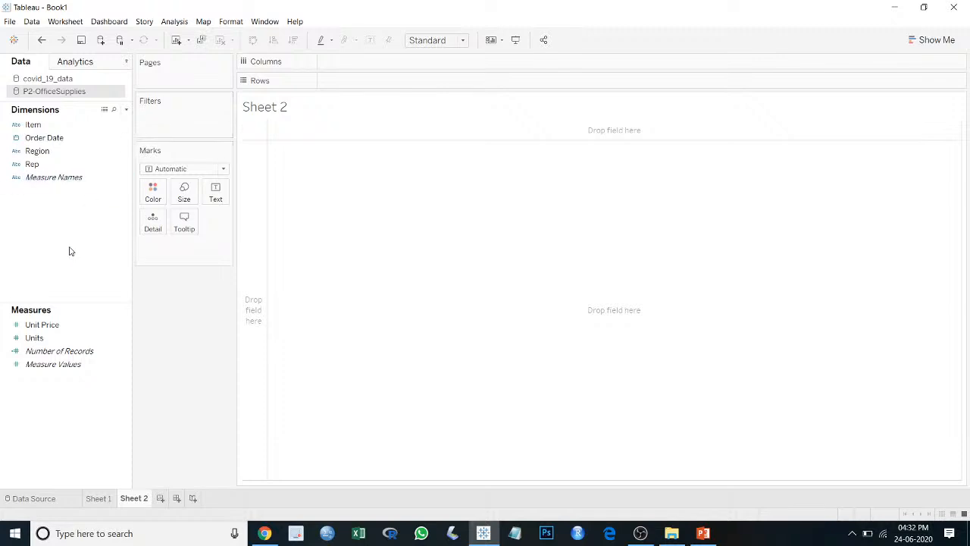
click(48, 165)
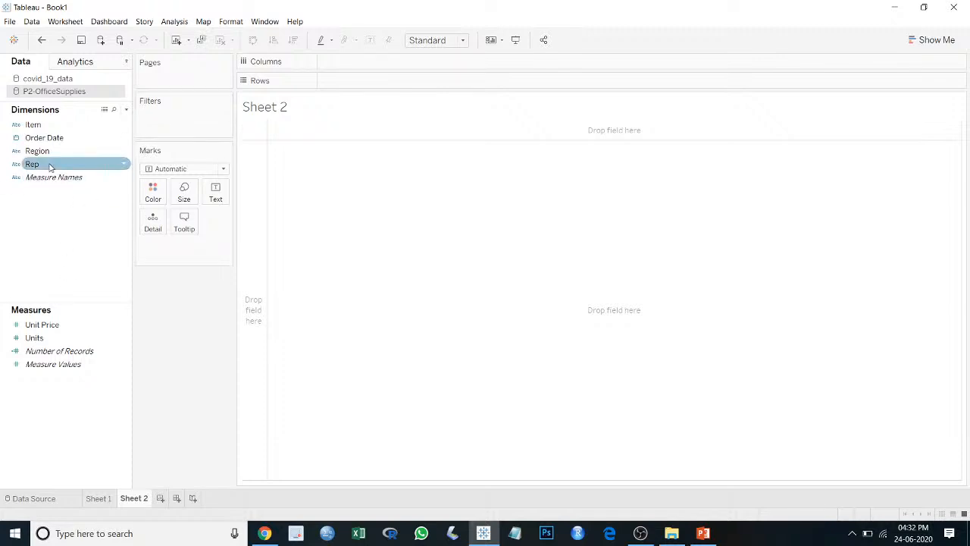
click(57, 502)
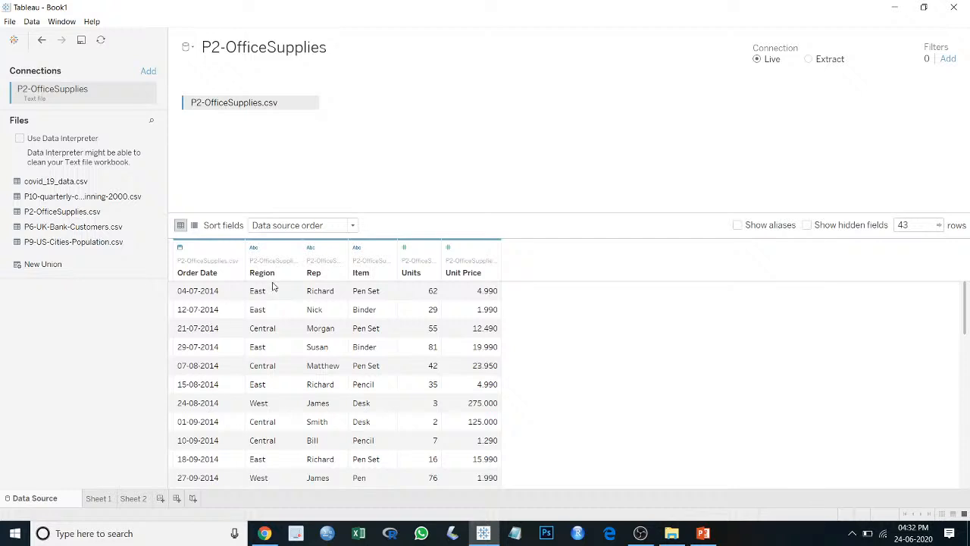
click(314, 264)
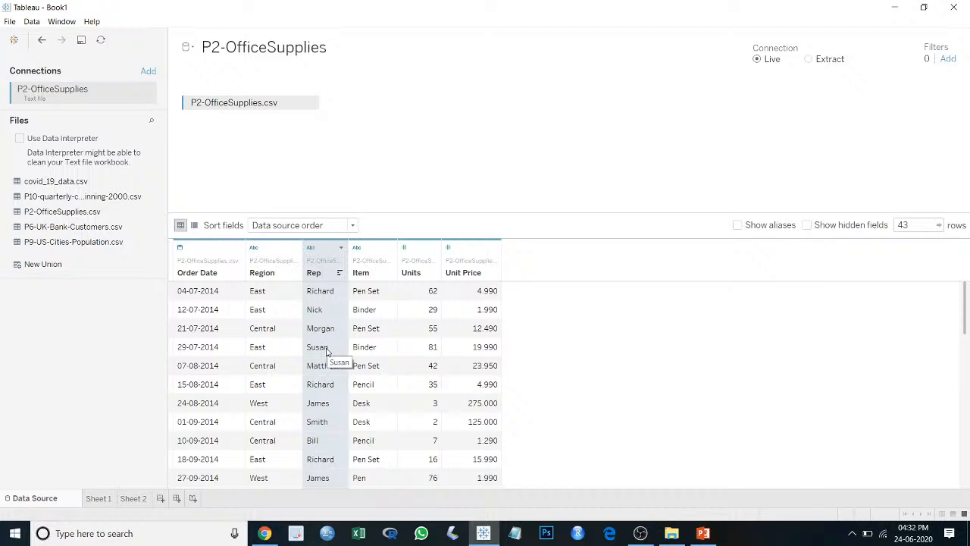
click(275, 261)
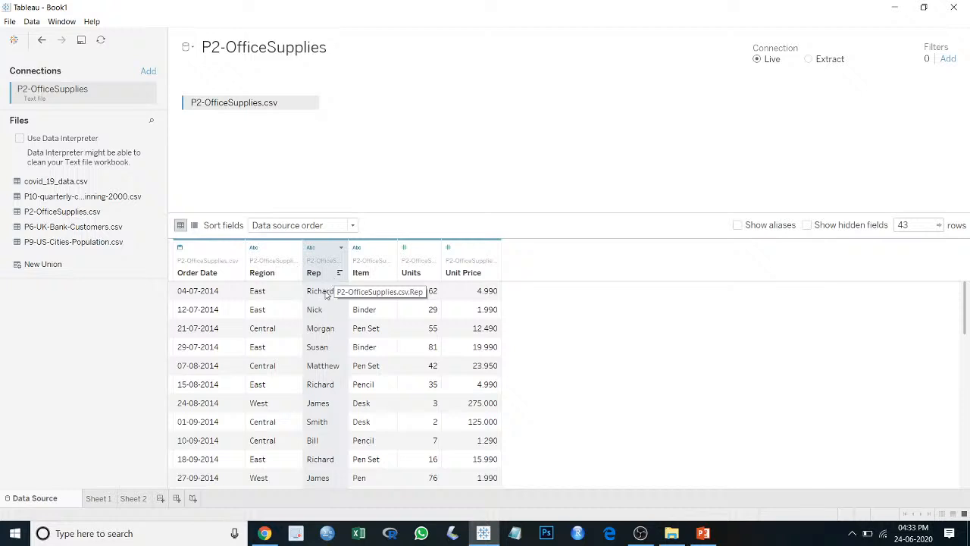
Step: Build a bar chart on Sheet 2 with Rep as columns and the sum of Units as rows, and widen it until the rep names fit
click(133, 498)
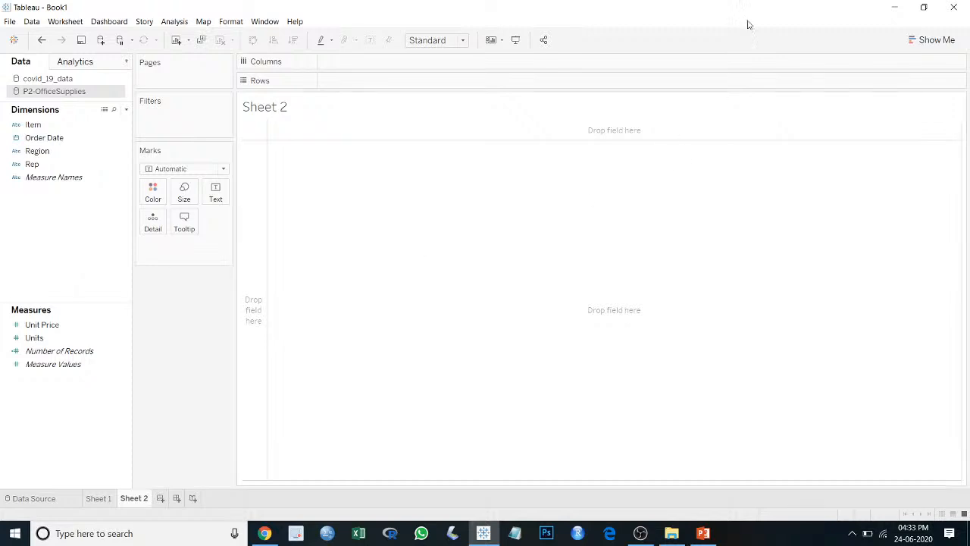
click(83, 167)
drag(83, 173, 409, 69)
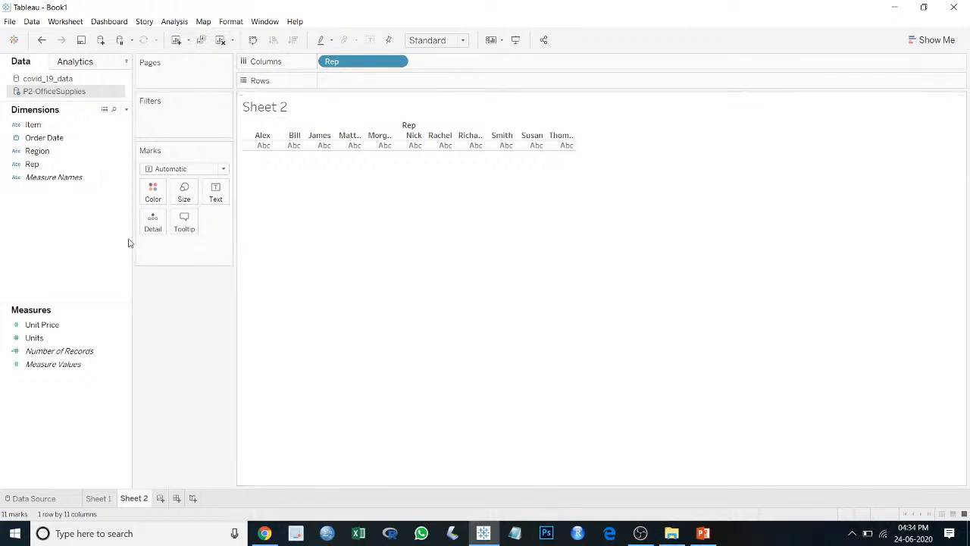
drag(43, 340, 366, 88)
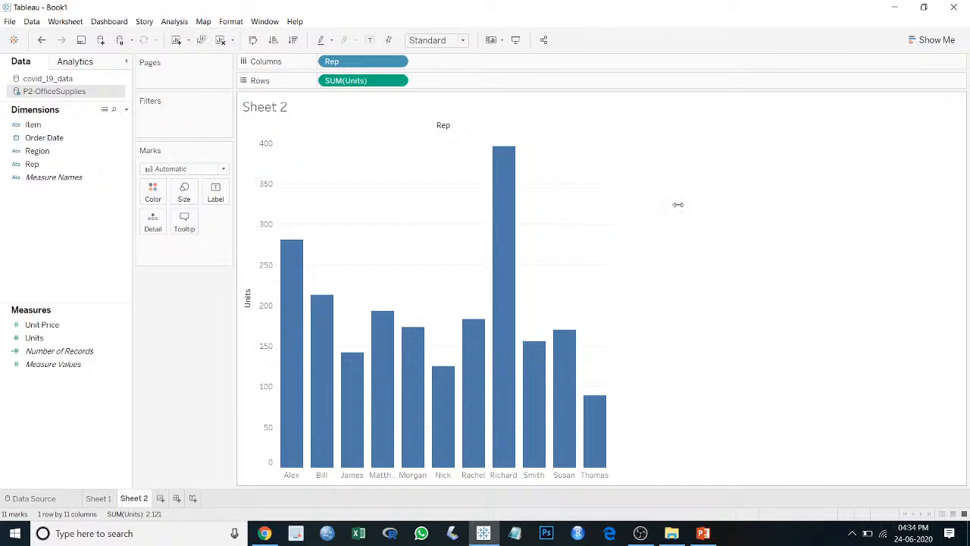
drag(678, 205, 660, 228)
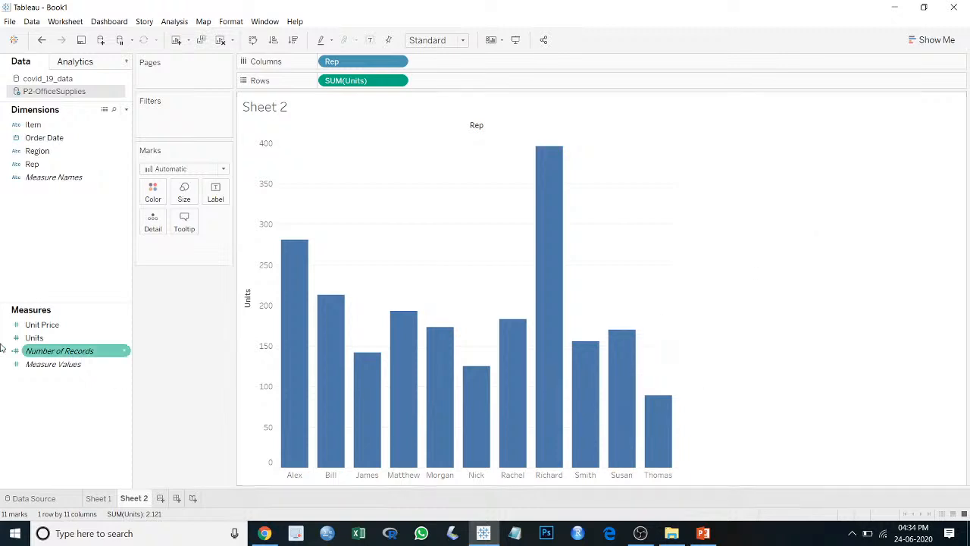
Step: Examine the Rep, Units and Unit Price values of the 12-07-2014 Binder order in the source data
mouse_move(542, 207)
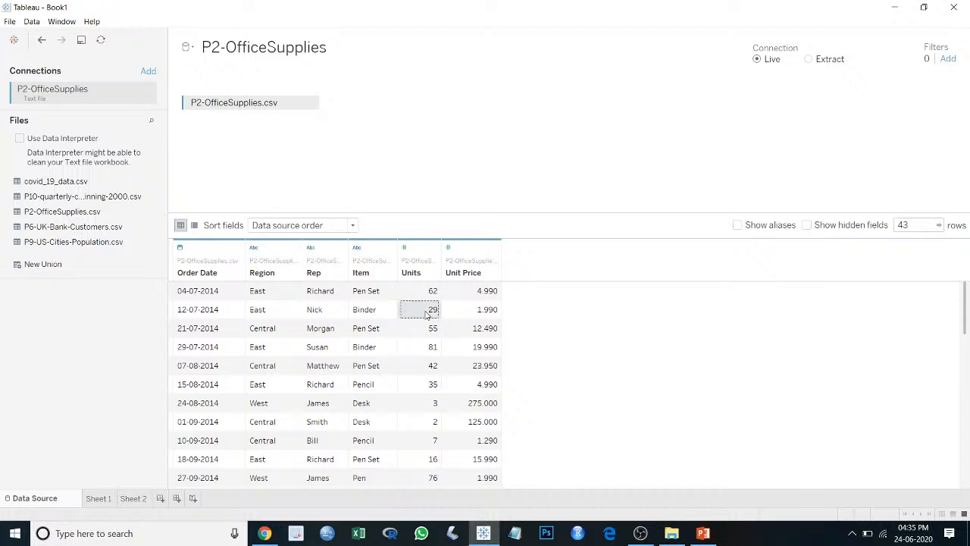
click(470, 312)
click(428, 312)
click(314, 312)
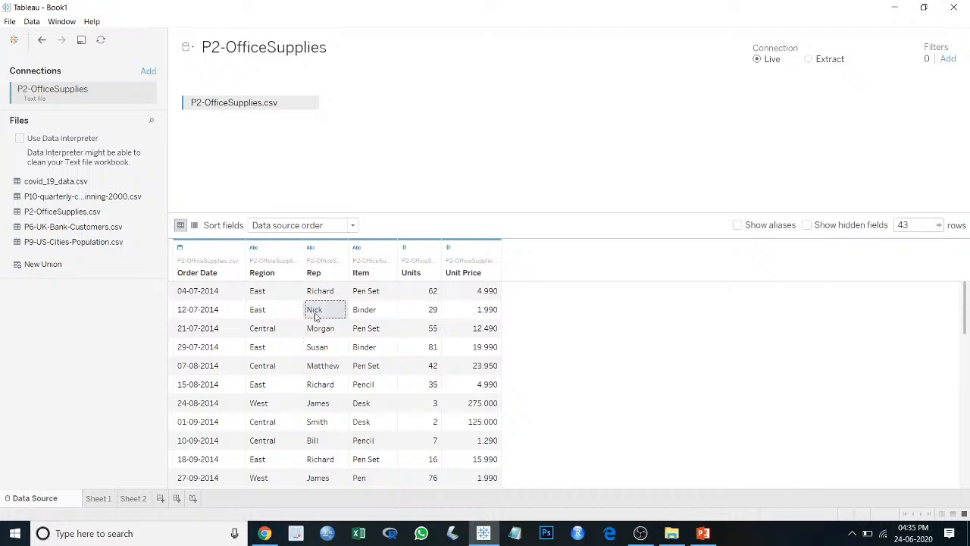
click(407, 316)
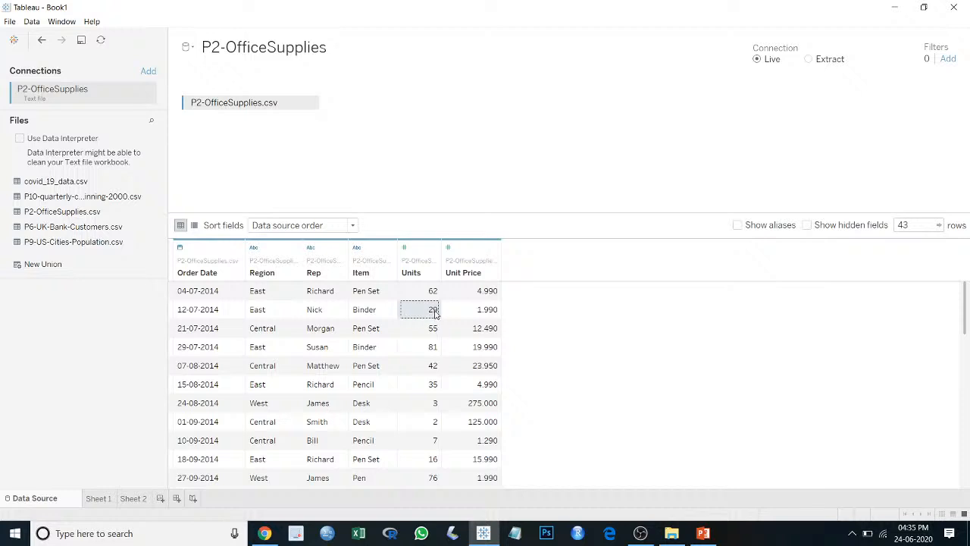
click(468, 317)
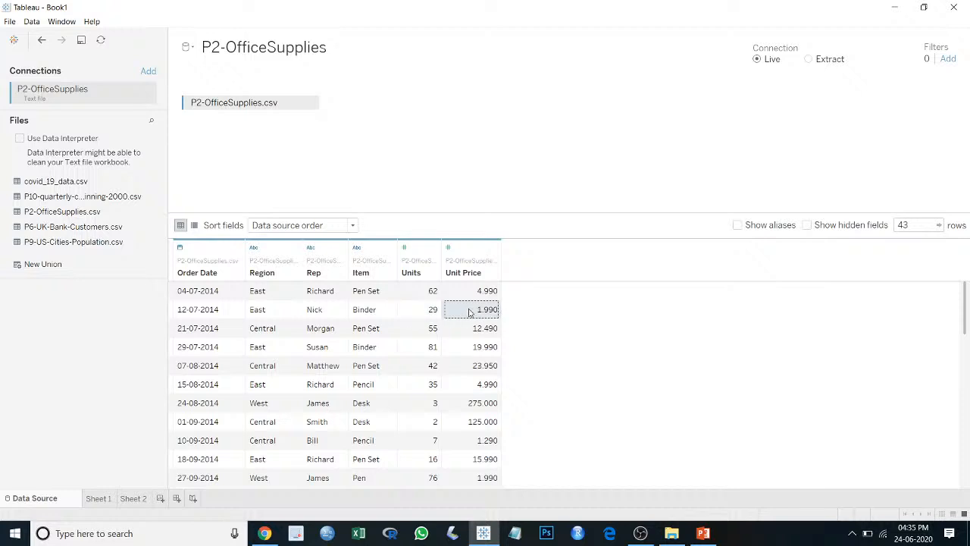
click(420, 316)
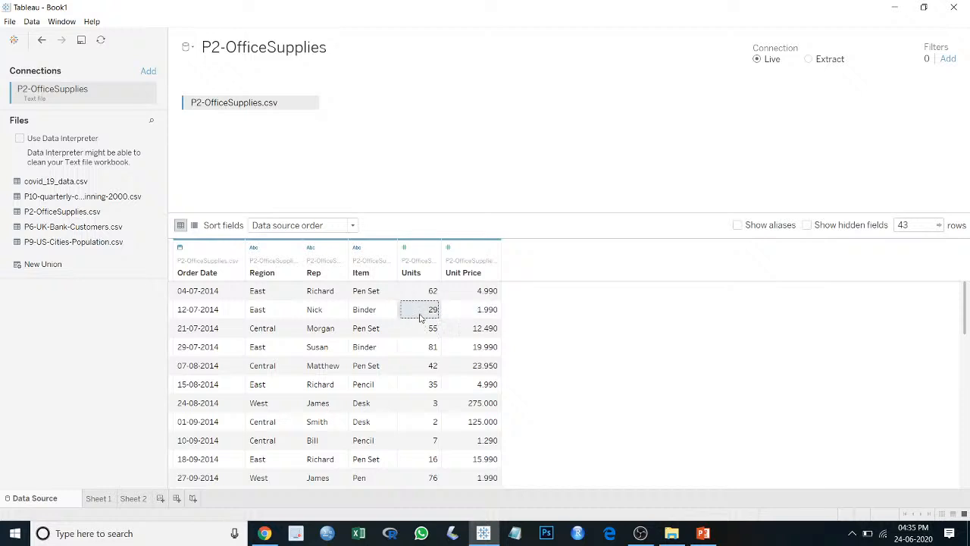
click(453, 313)
drag(417, 315, 459, 315)
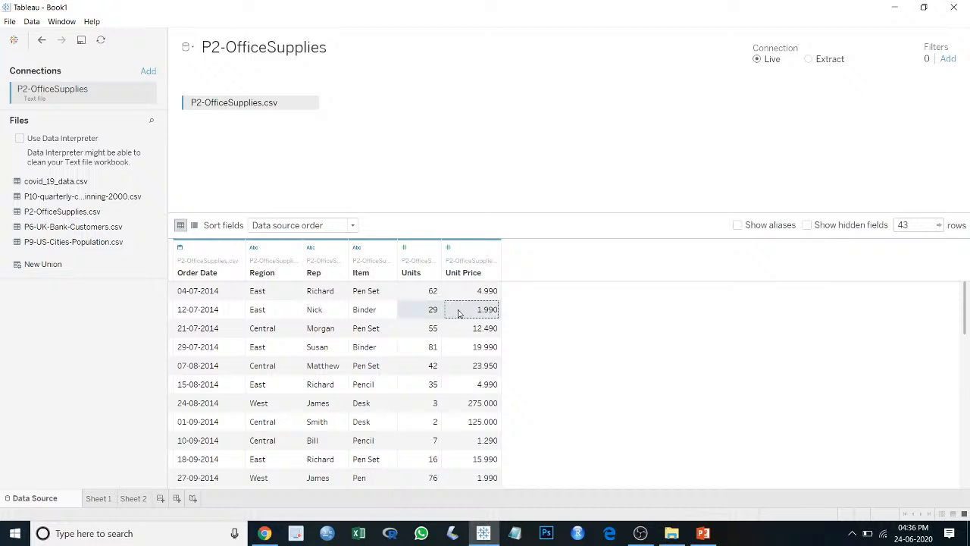
Step: Compare Units and Unit Price of the 01-09-2014 Desk order with those of the 12-07-2014 Binder order
click(338, 428)
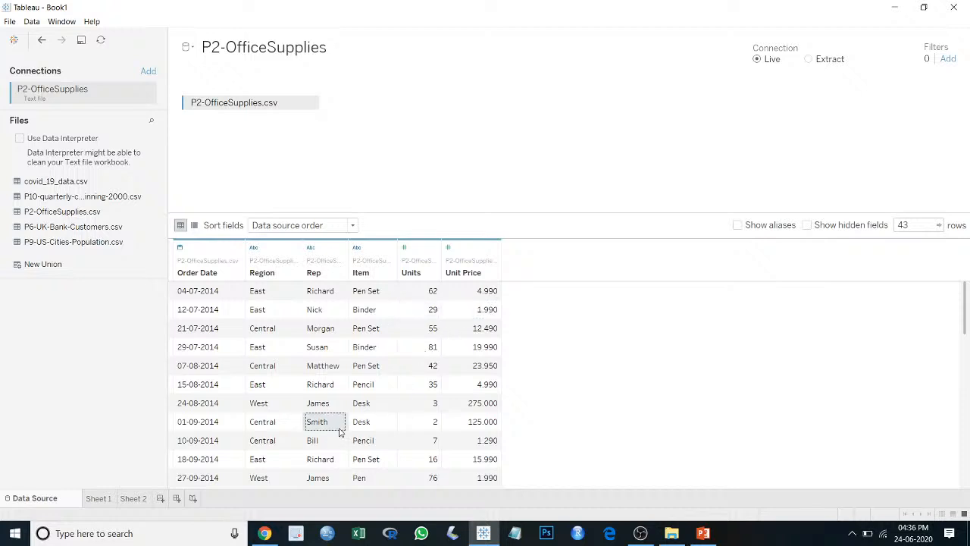
click(432, 425)
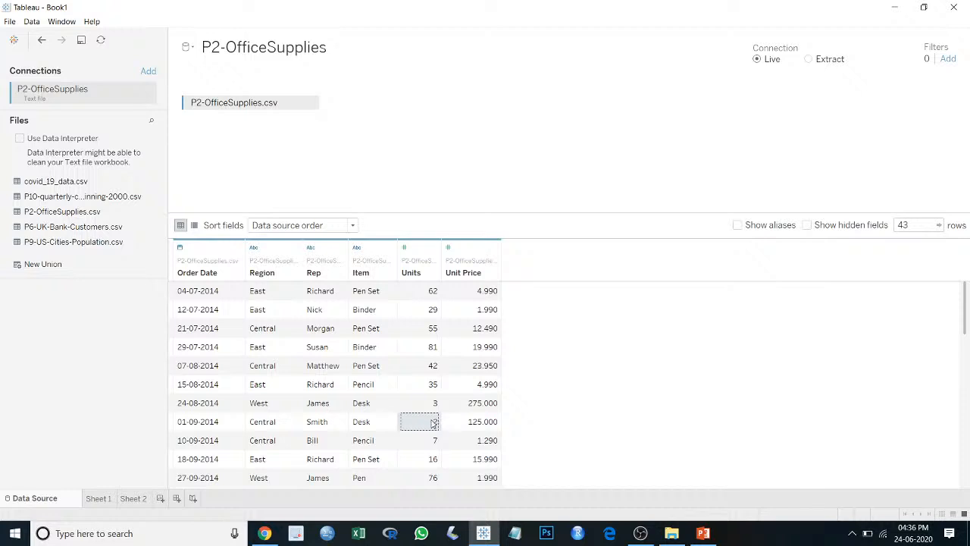
click(466, 428)
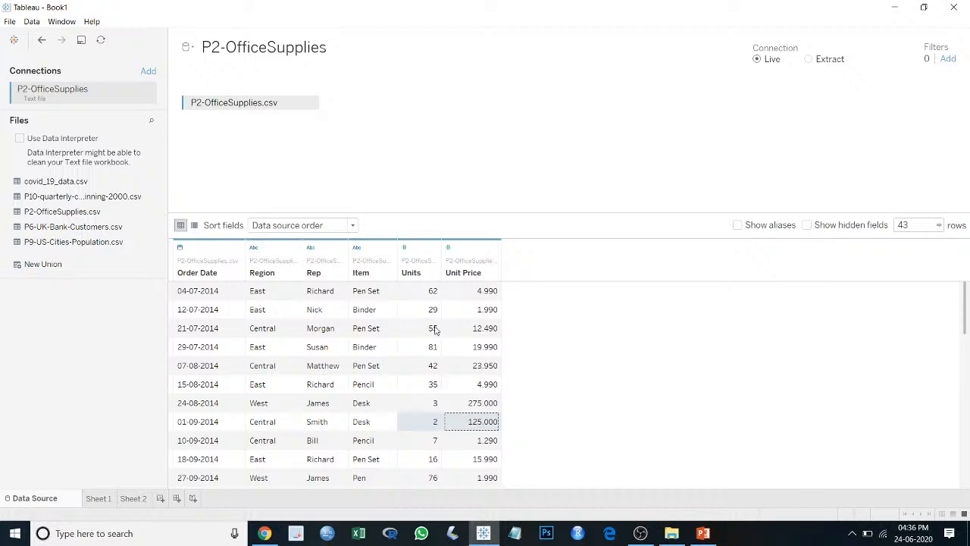
click(460, 313)
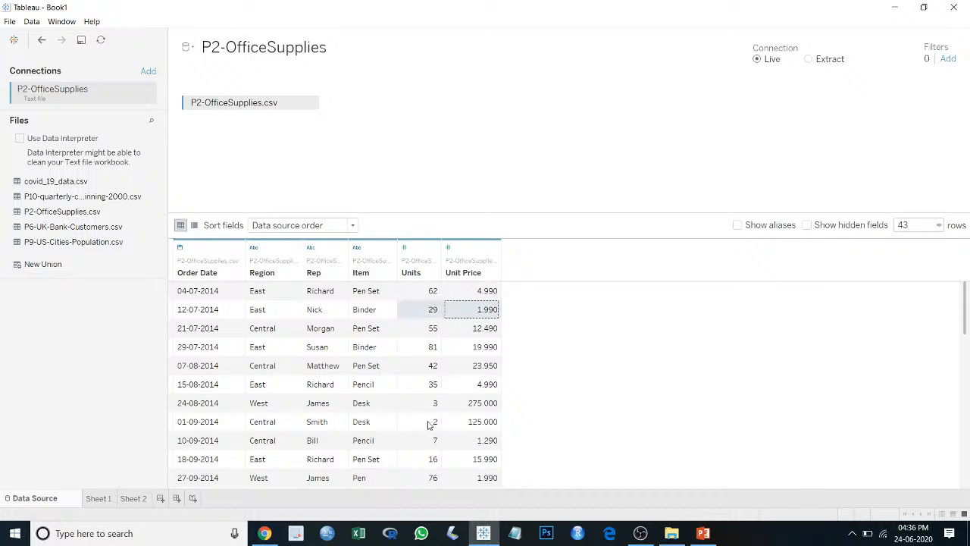
click(464, 423)
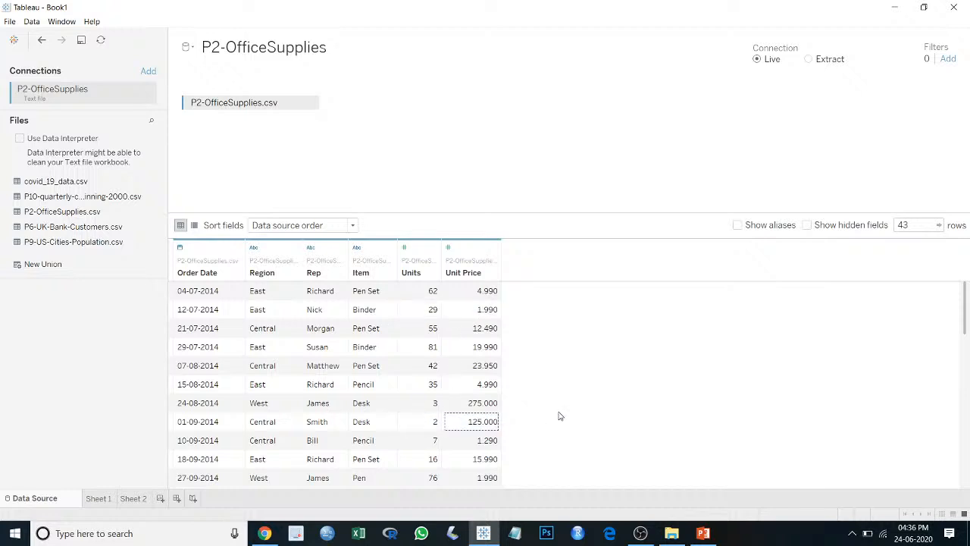
click(477, 312)
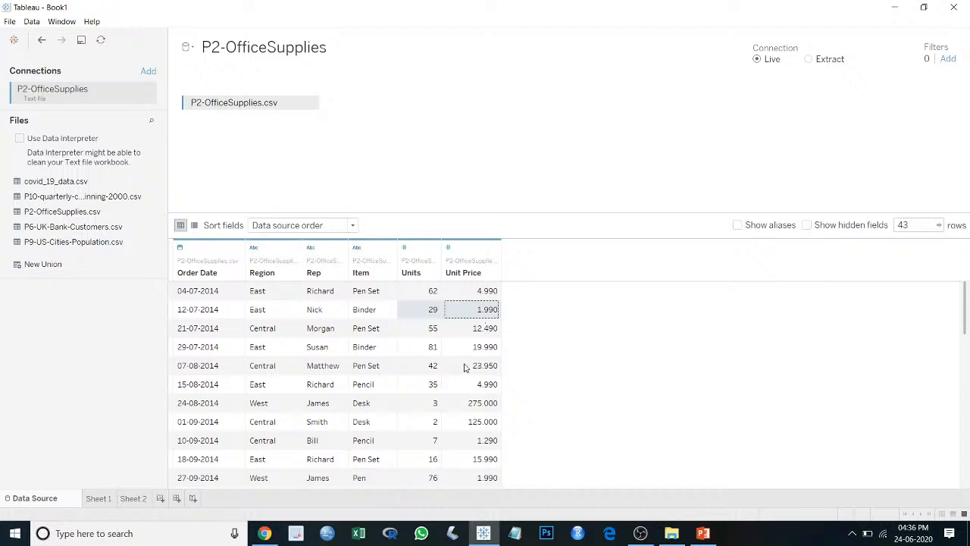
Step: Examine the Units and Unit Price values of the 24-08-2014 and 01-09-2014 Desk orders against the 12-07-2014 Binder order
click(478, 408)
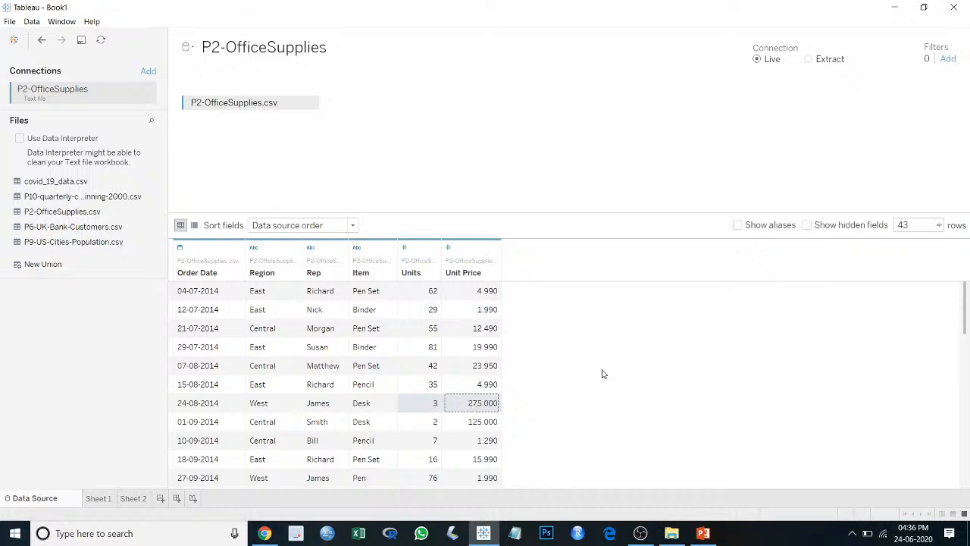
click(458, 422)
click(437, 424)
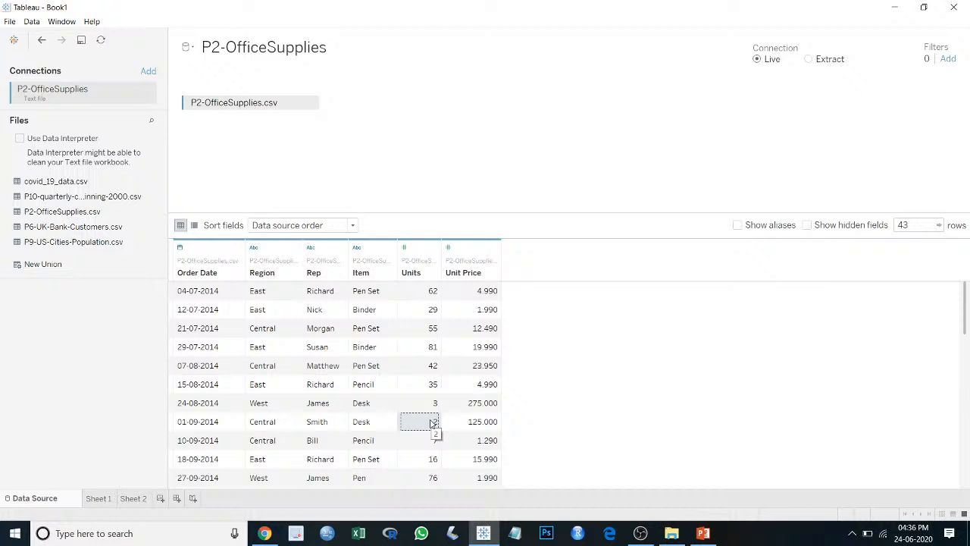
click(426, 310)
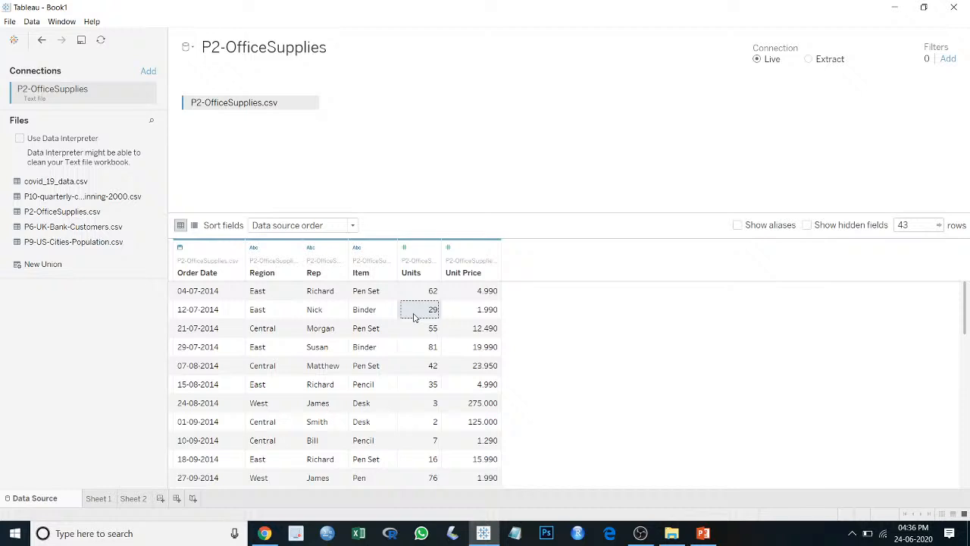
click(450, 311)
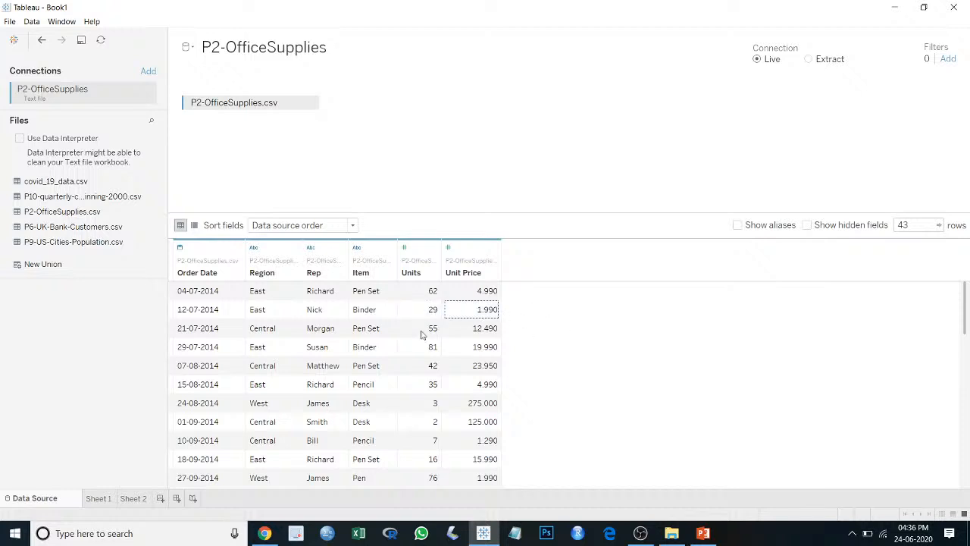
click(418, 424)
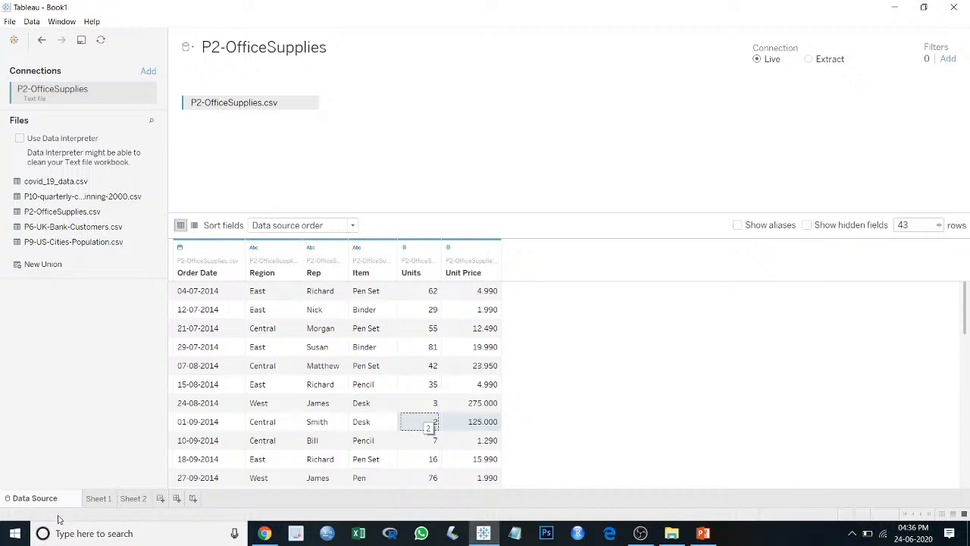
Step: On Sheet 2, create a calculated field named Sales with the formula [Units]*[Unit Price]
click(133, 498)
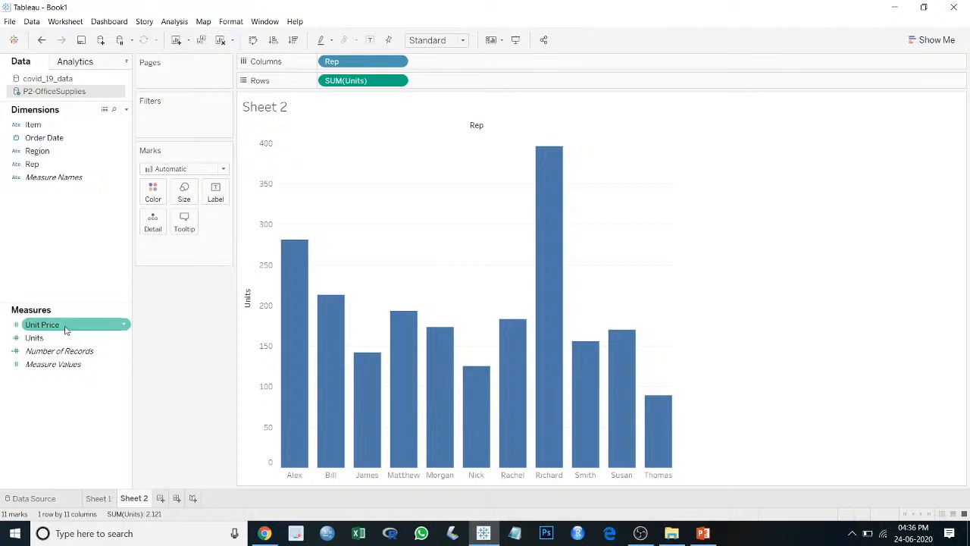
right_click(53, 398)
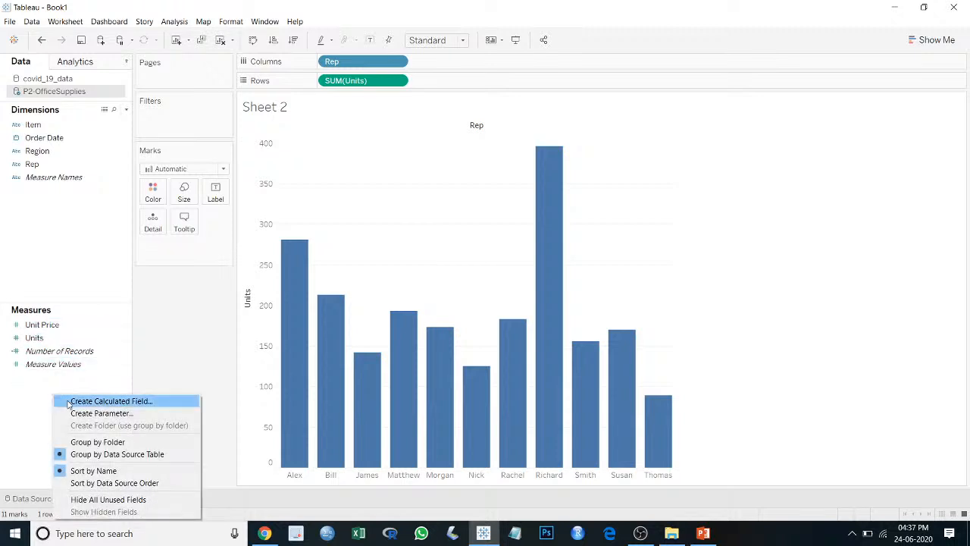
click(69, 401)
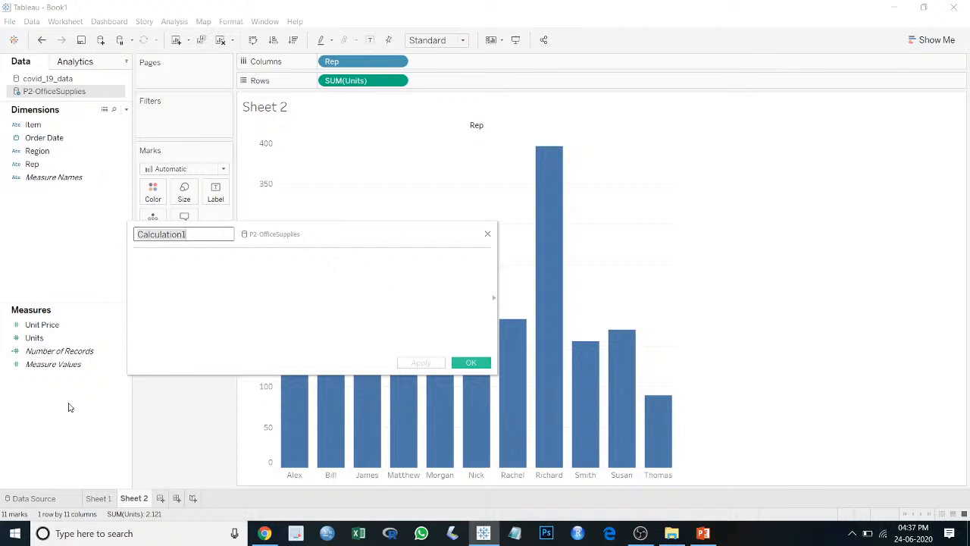
text(Sales)
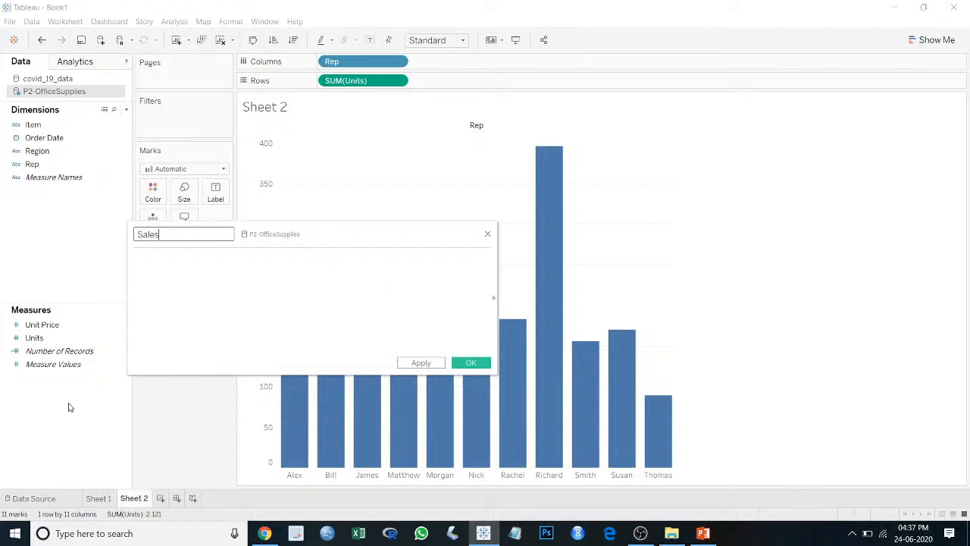
click(213, 319)
click(103, 326)
click(36, 339)
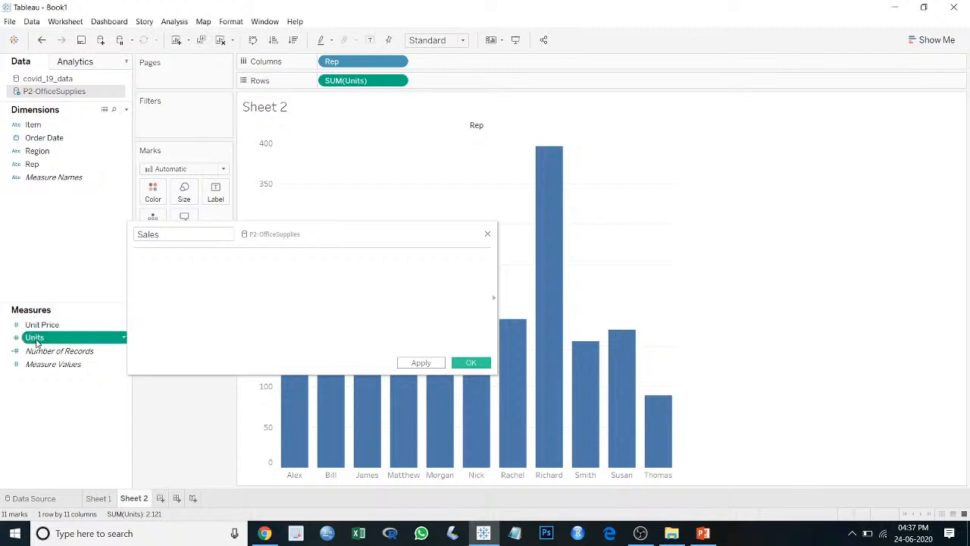
drag(37, 338, 197, 293)
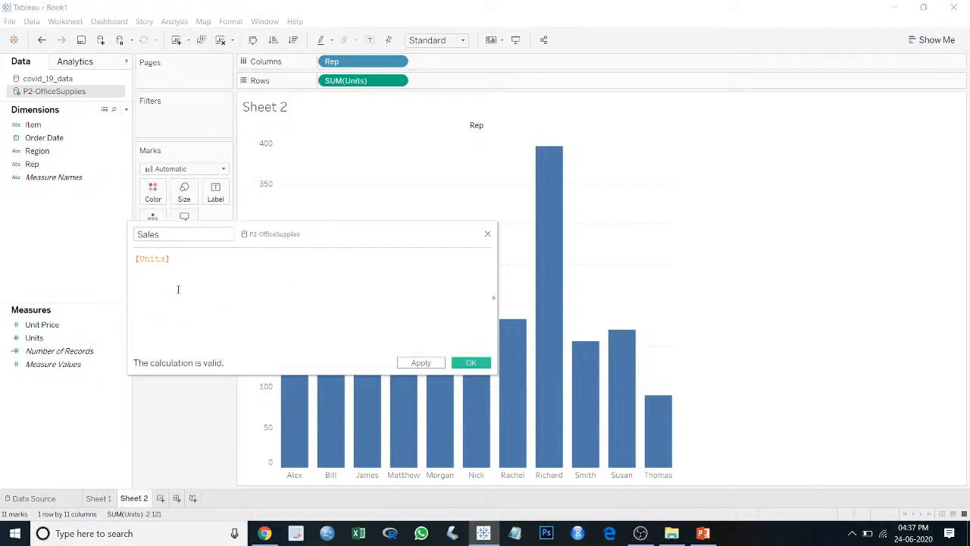
text(*)
drag(71, 324, 295, 277)
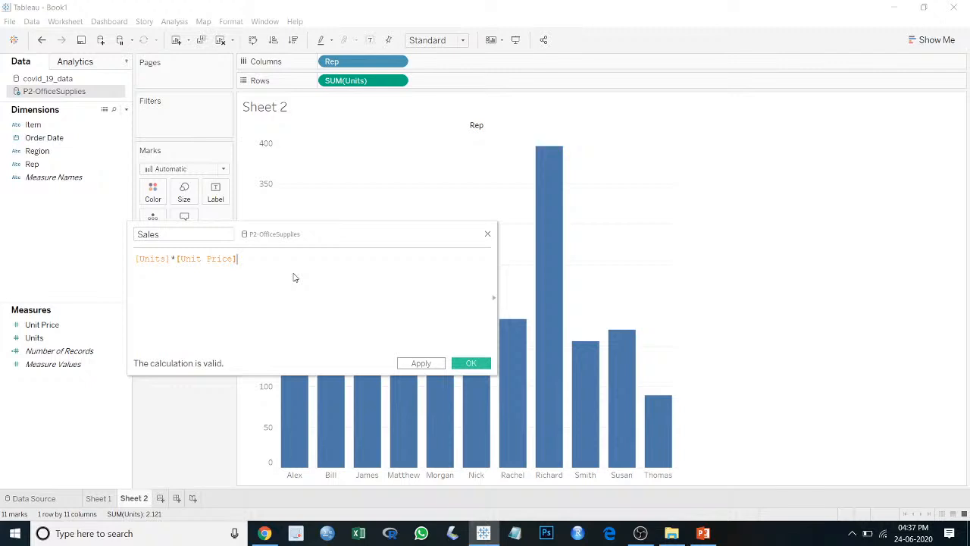
click(422, 364)
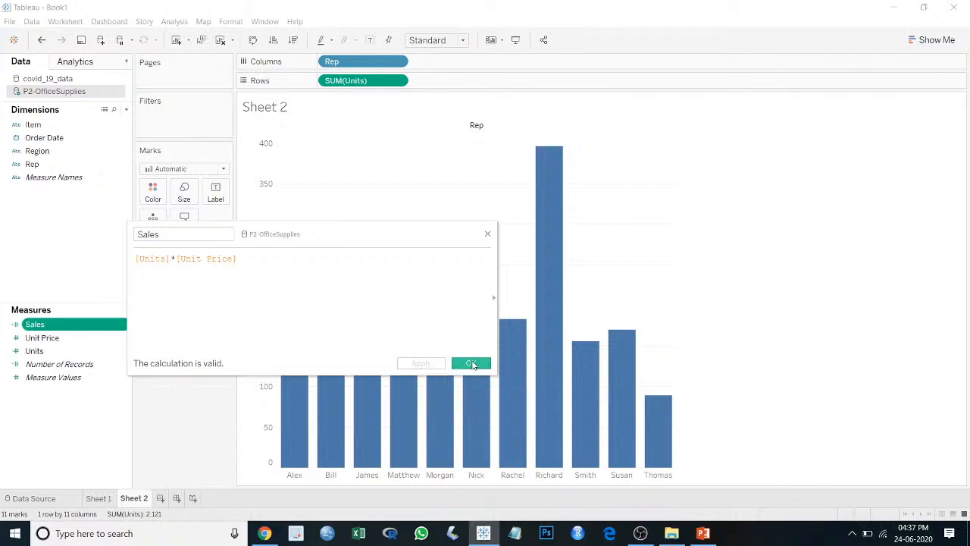
click(470, 363)
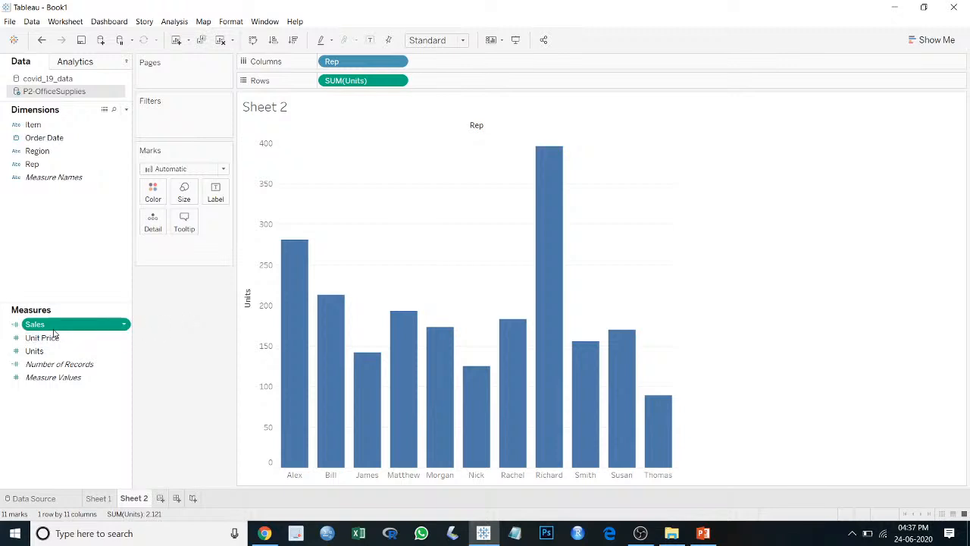
Step: Replace the sum of Units with the sum of Sales in the rows and label each bar with its Sales value
drag(43, 328, 476, 84)
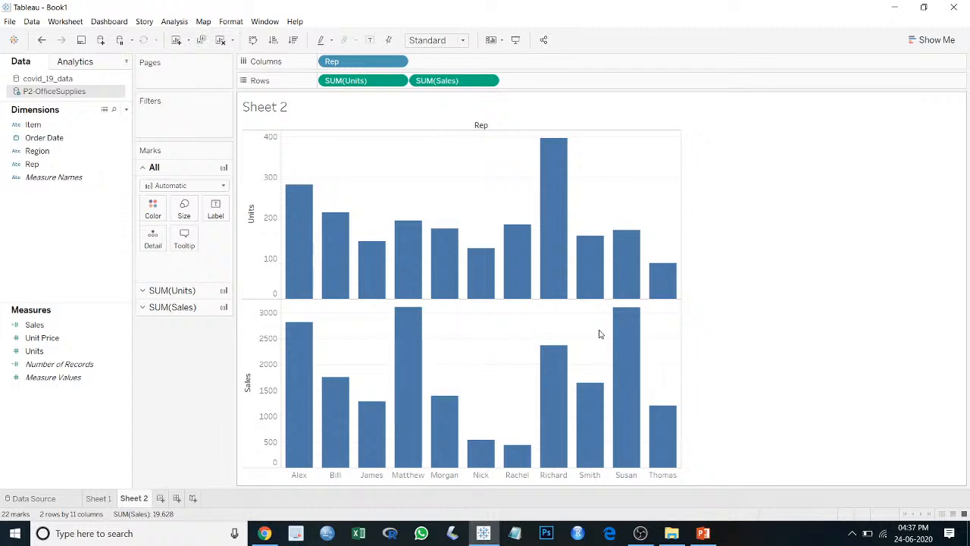
mouse_move(411, 331)
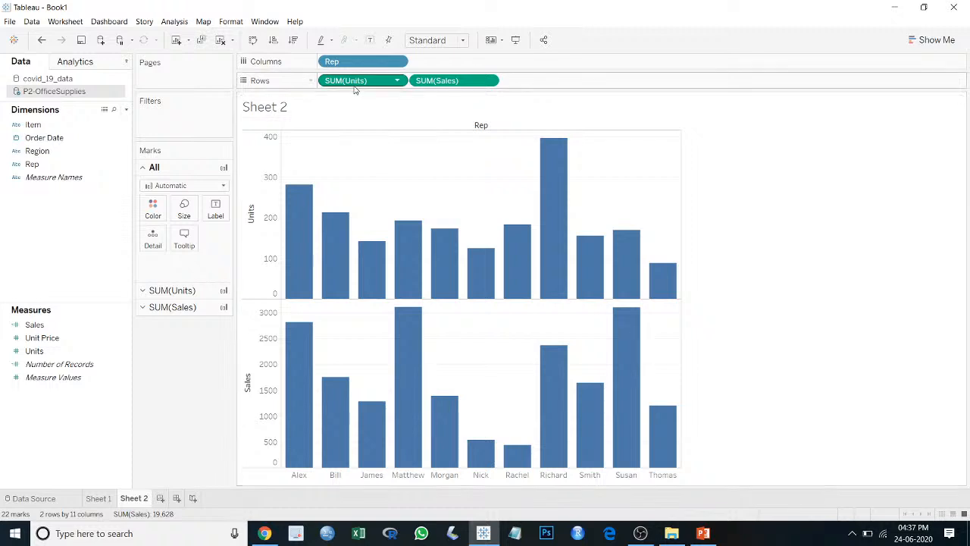
drag(356, 88, 167, 368)
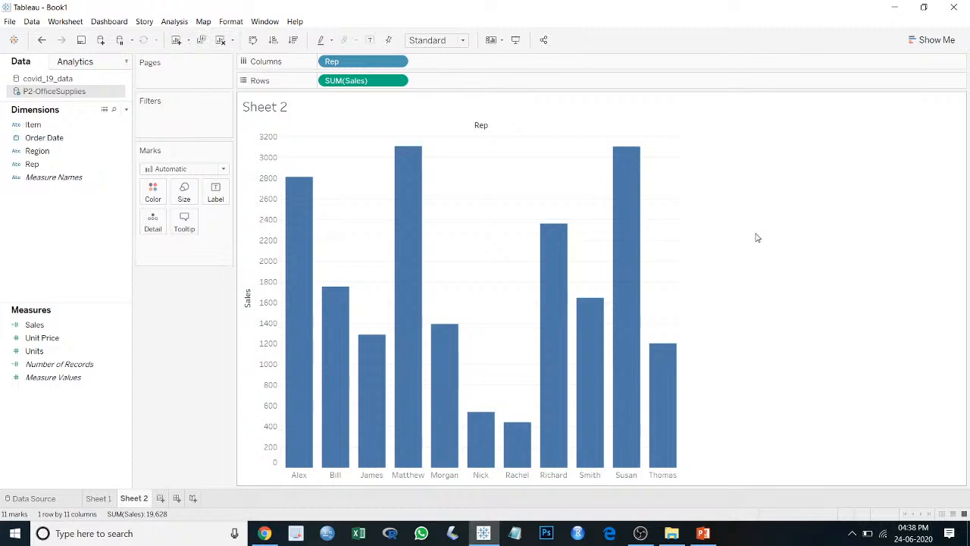
mouse_move(633, 250)
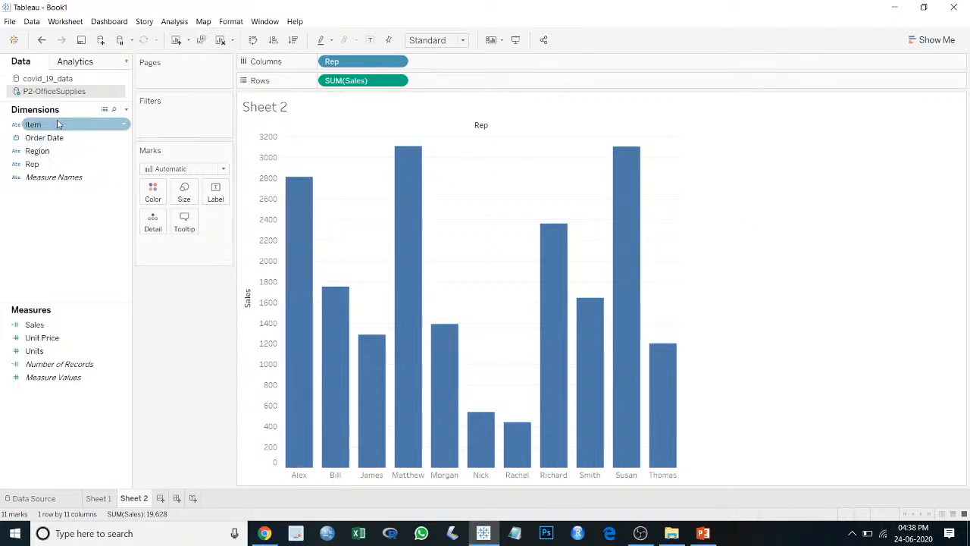
drag(34, 325, 216, 189)
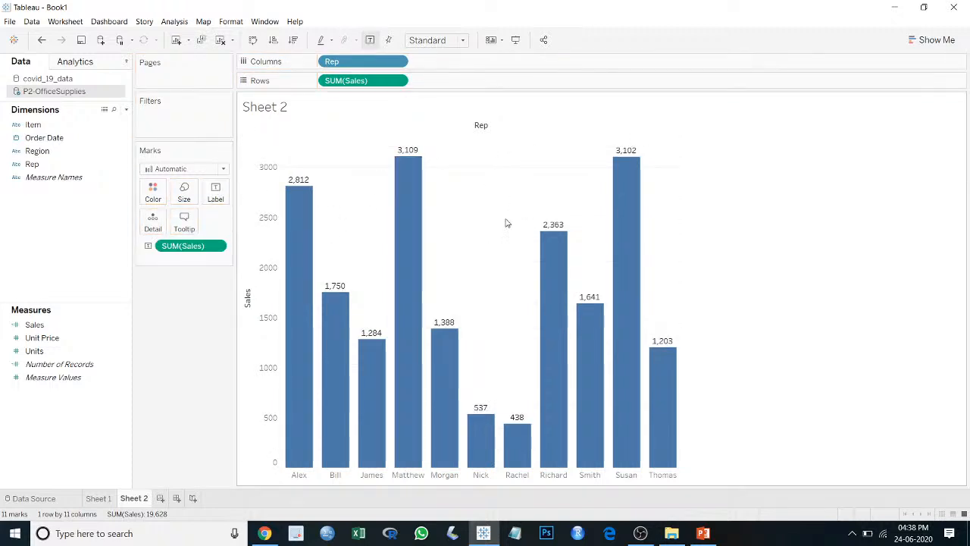
mouse_move(405, 195)
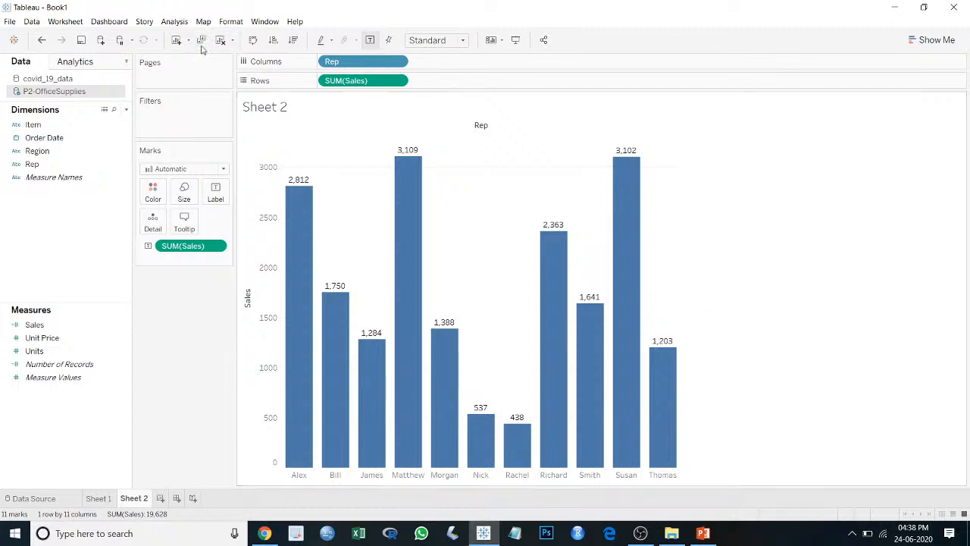
click(65, 154)
drag(44, 164, 155, 189)
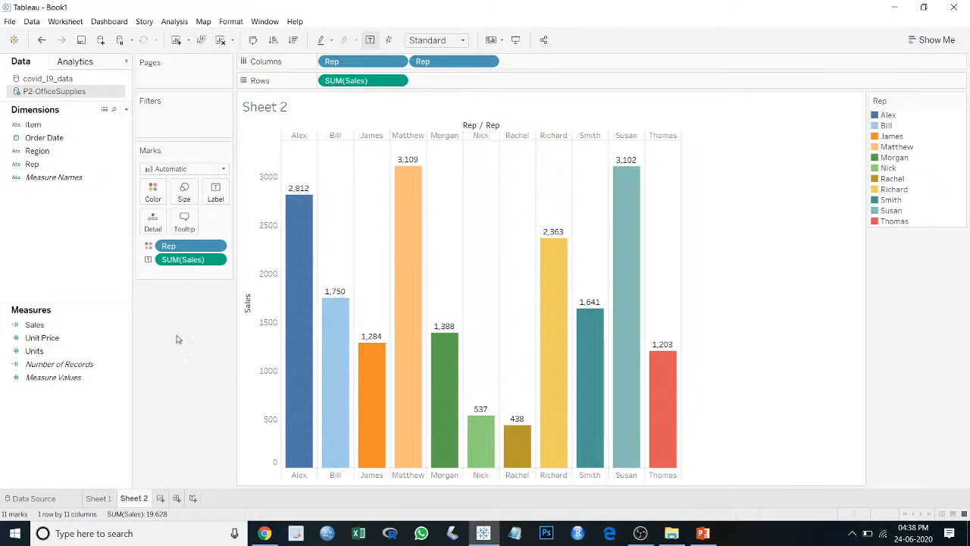
key(ctrl+z)
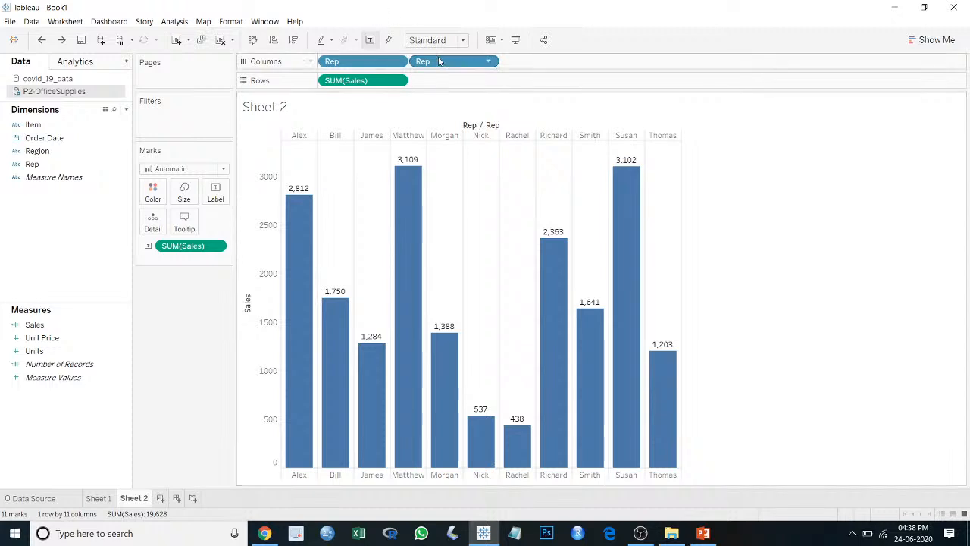
drag(434, 61, 187, 346)
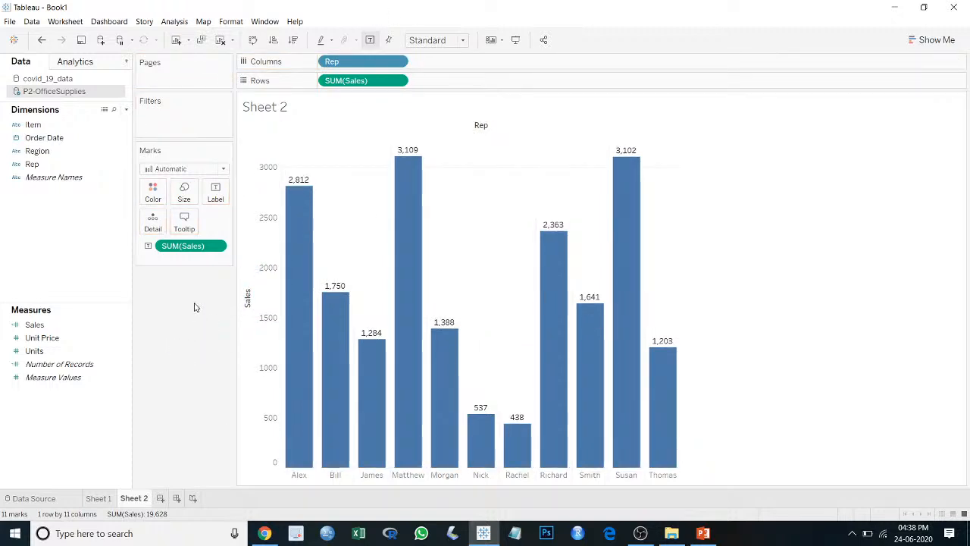
Step: Color the bars by Rep
drag(34, 163, 154, 194)
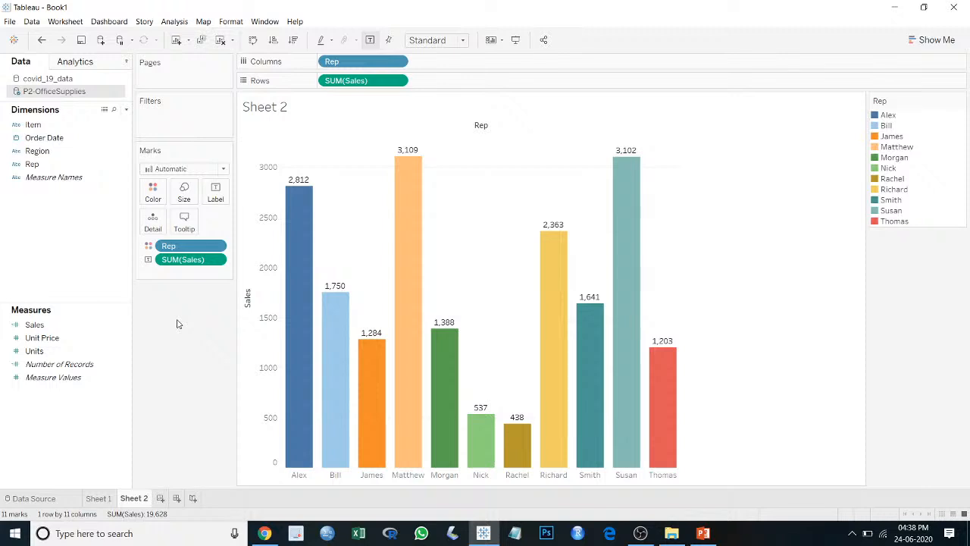
Step: Format the SUM(Sales) bar labels with font size 12 and a blue font color
click(216, 260)
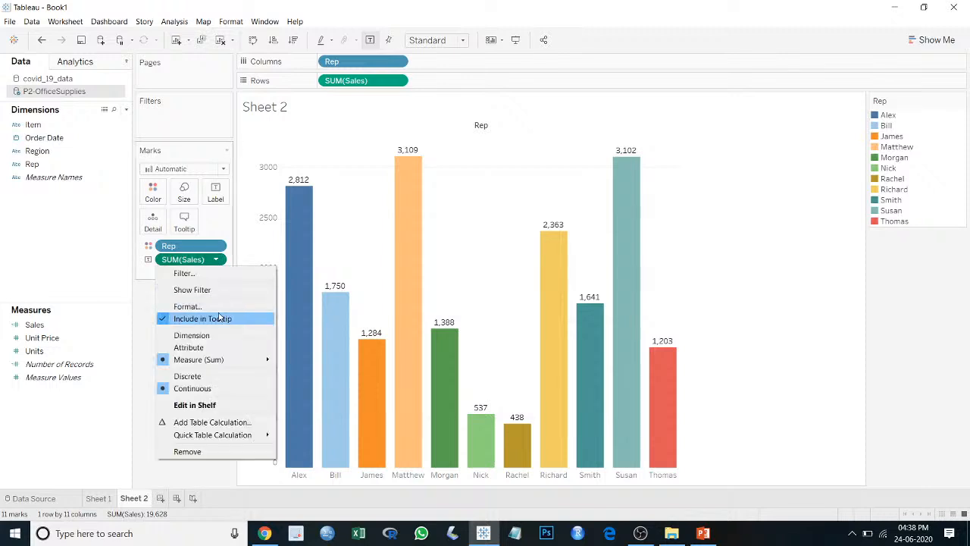
click(215, 306)
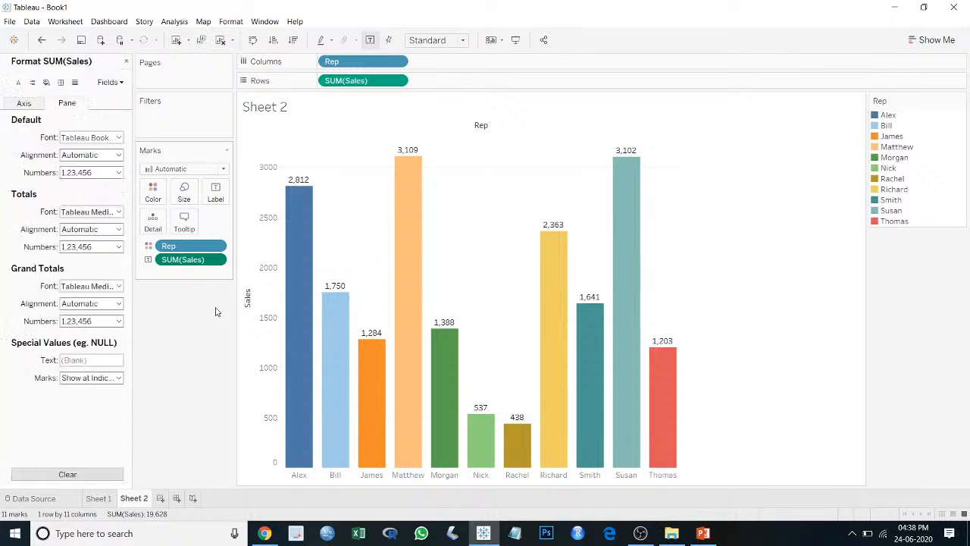
click(117, 137)
click(89, 172)
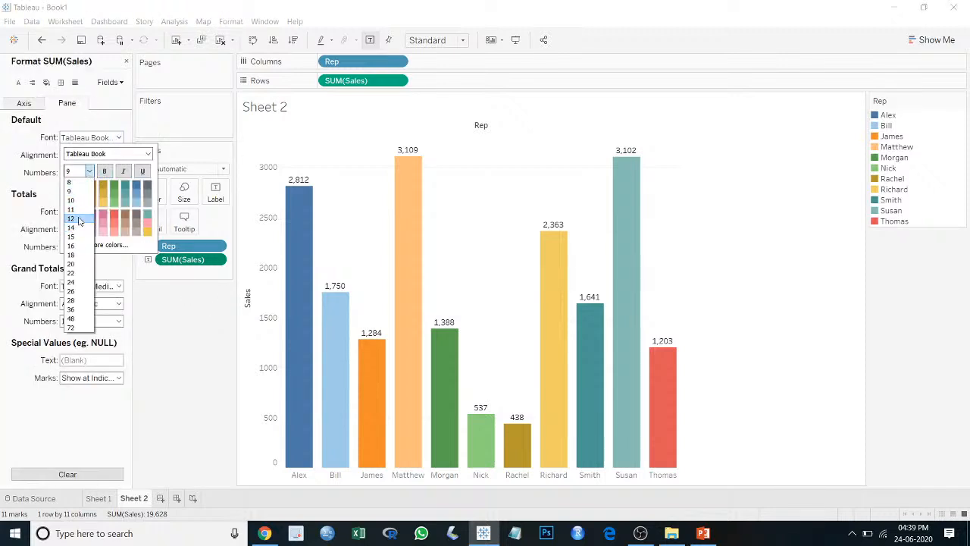
click(79, 218)
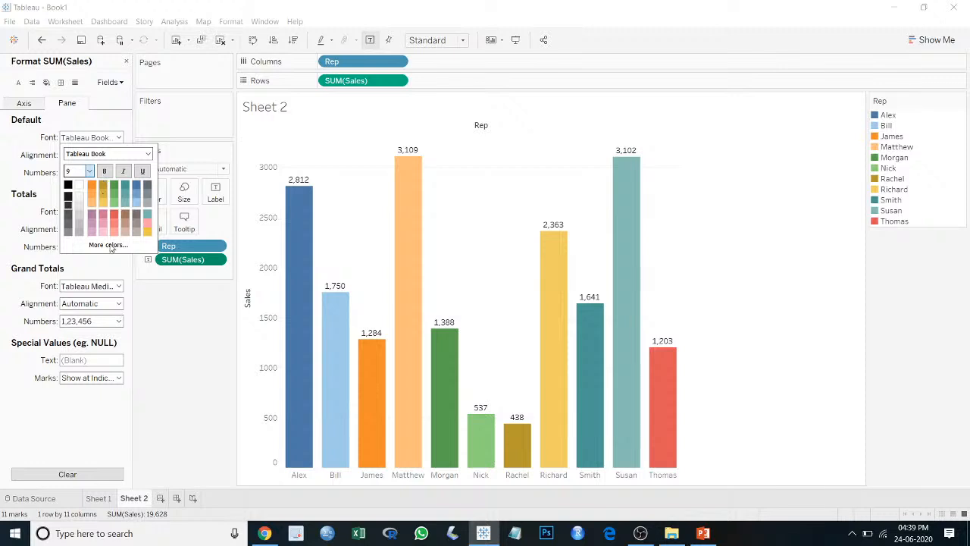
click(135, 194)
click(192, 341)
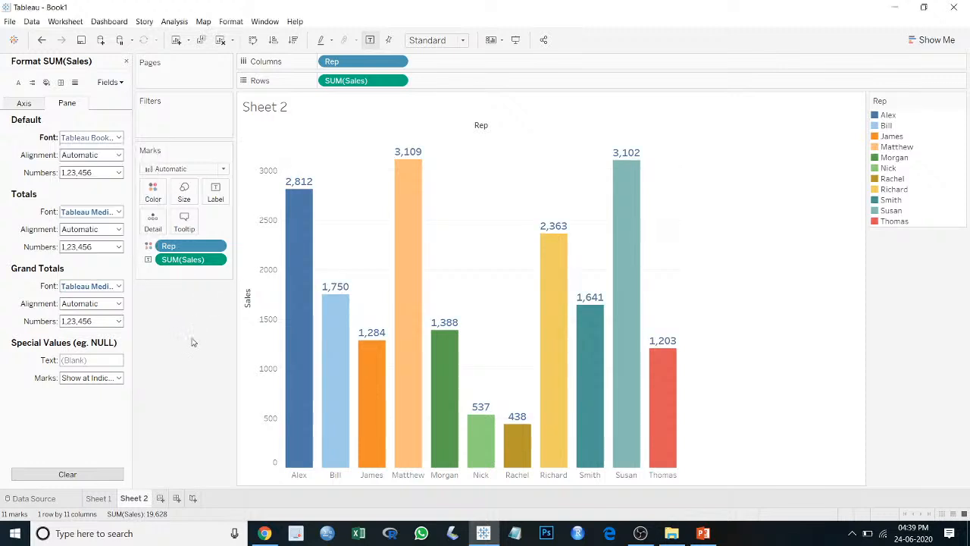
Step: Set the text direction of the Sales labels to vertical, reading upward
click(118, 155)
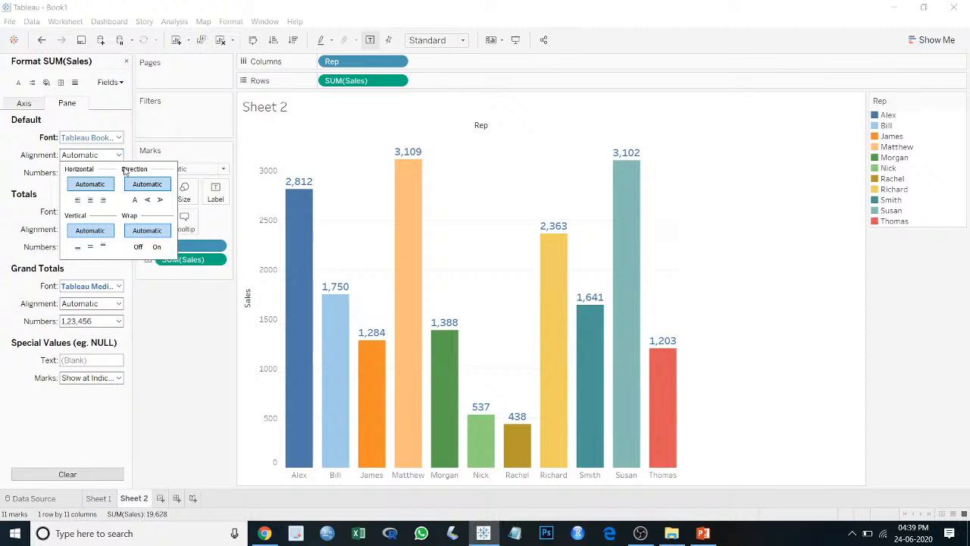
click(147, 199)
click(190, 356)
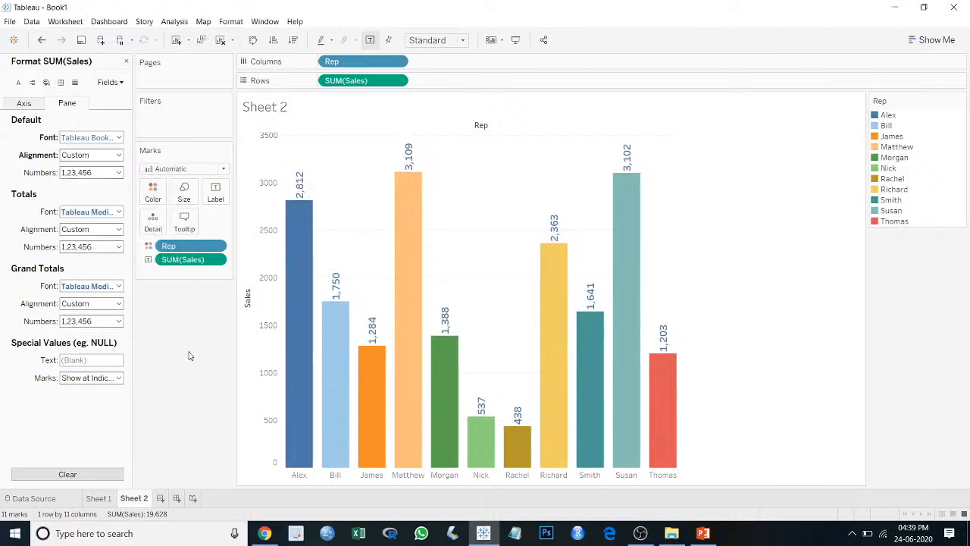
Step: Set the number format of the Sales labels to Currency (Custom) with 0 decimal places
click(118, 172)
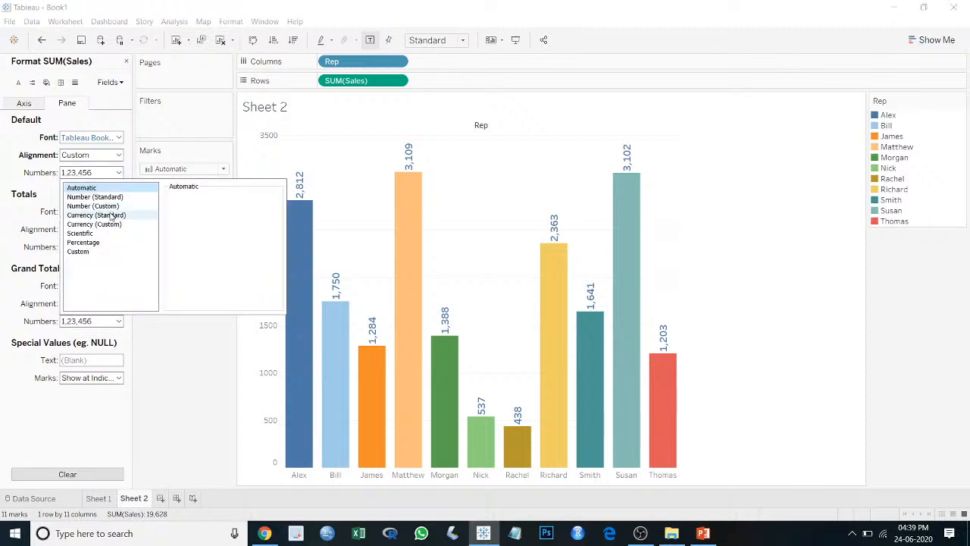
click(117, 224)
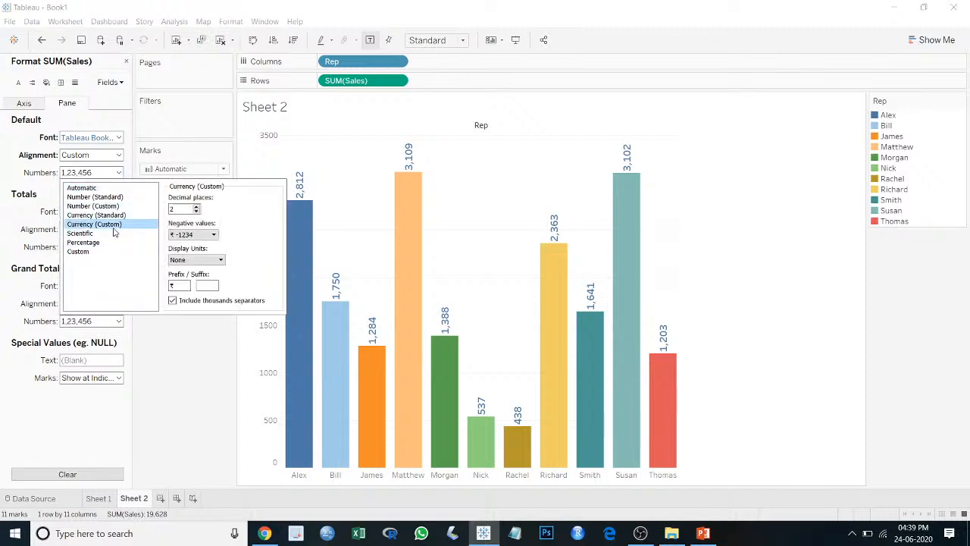
click(197, 211)
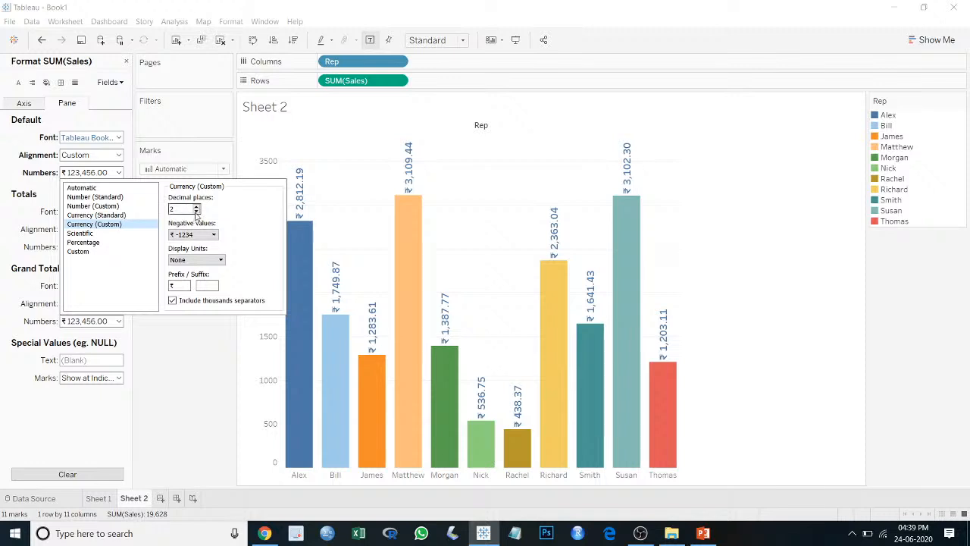
click(196, 211)
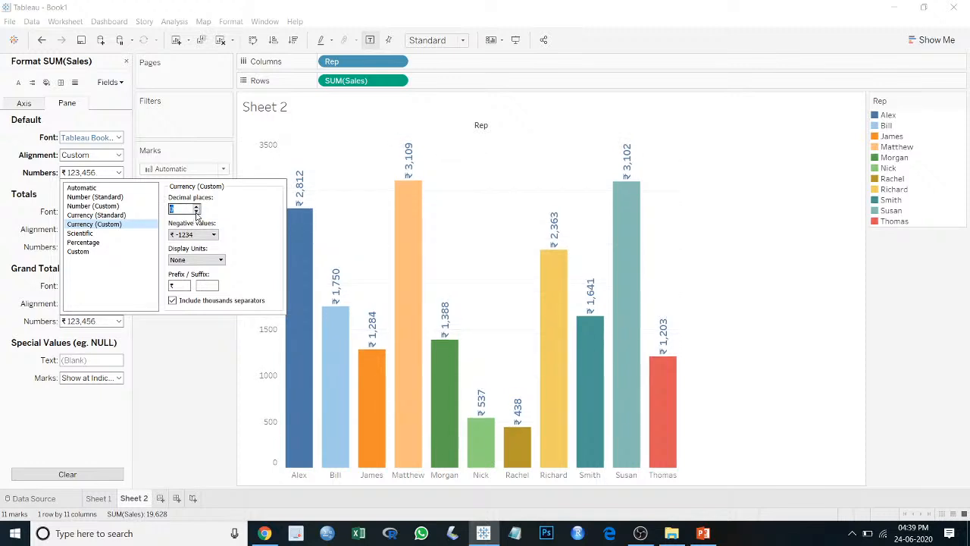
Step: Try Thousands (K) as the display units of the Sales labels, restore None and close the formatting
click(196, 260)
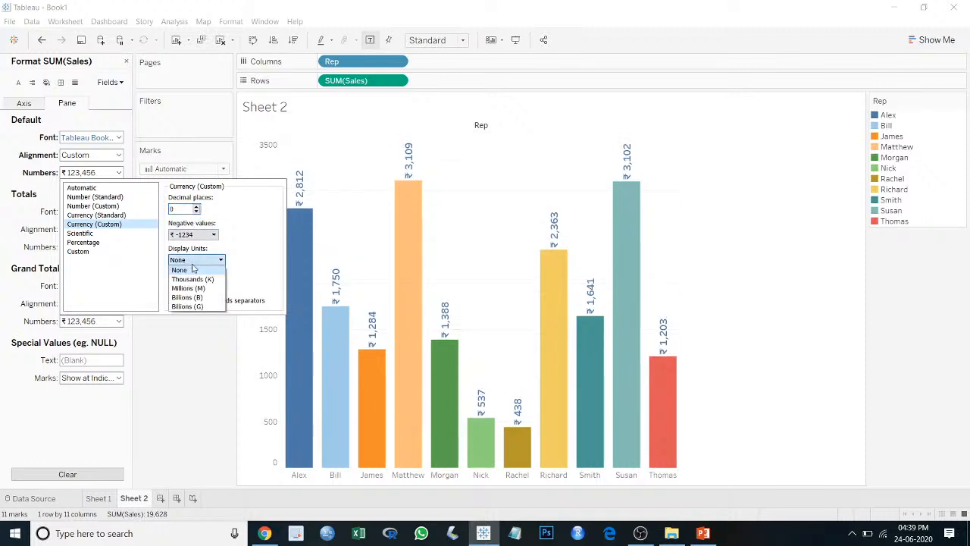
click(193, 280)
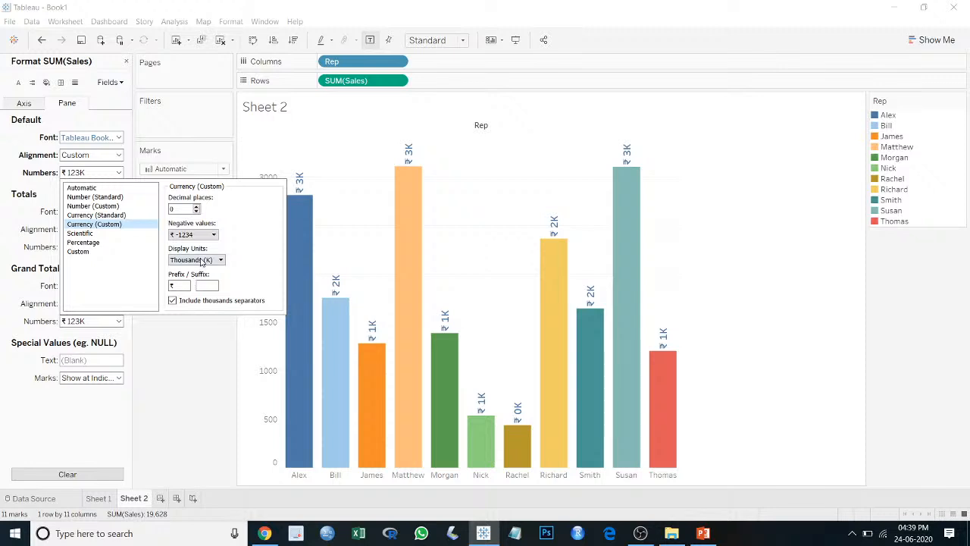
click(200, 262)
click(186, 268)
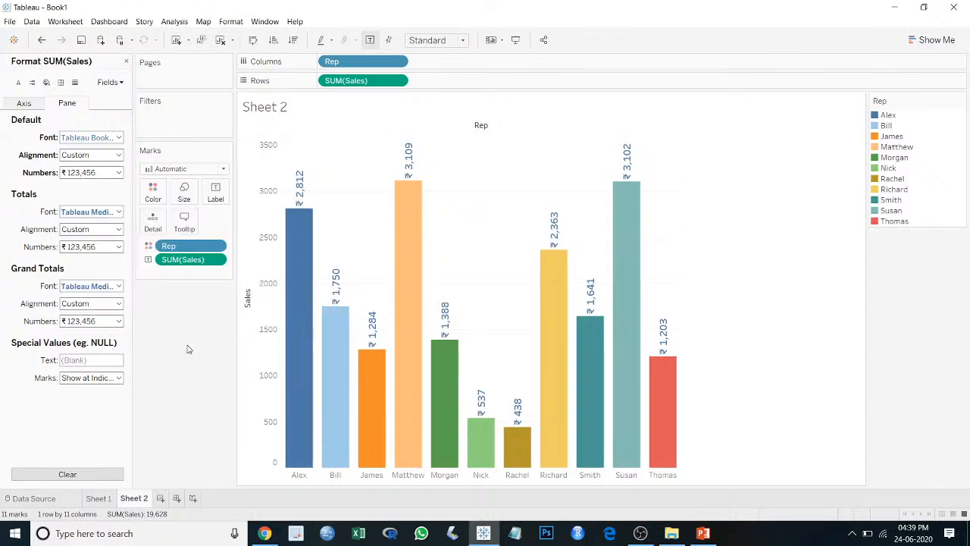
click(126, 60)
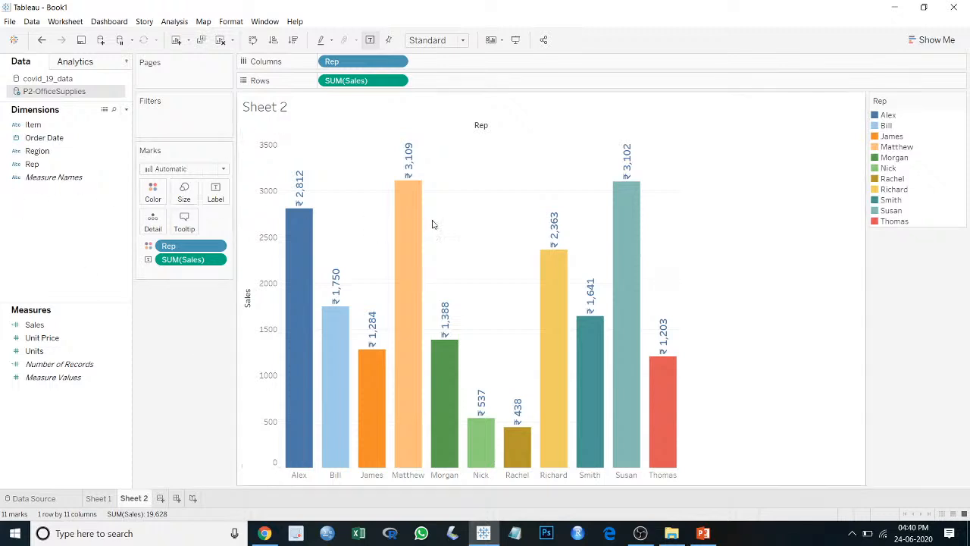
Step: Group the bars by Region ahead of Rep in the columns and color them by Region
mouse_move(417, 226)
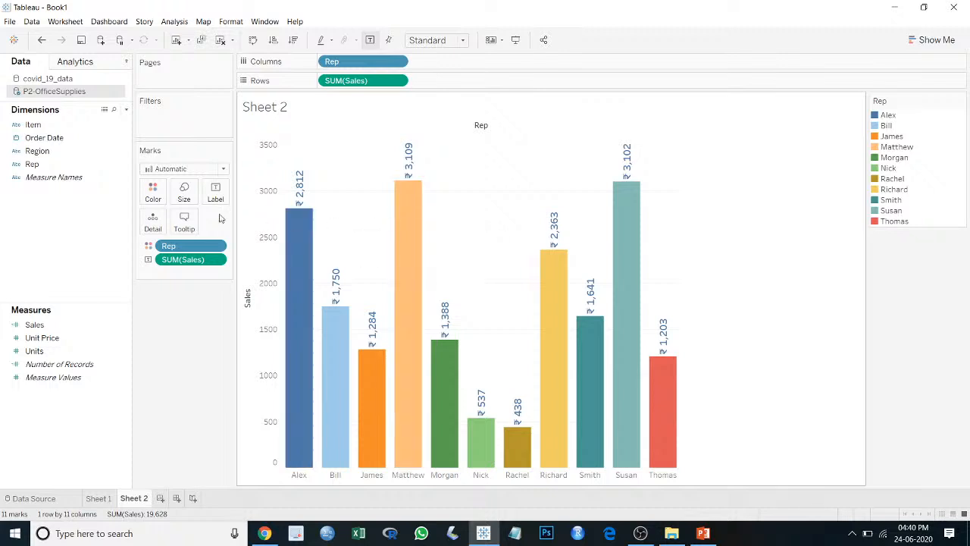
click(32, 164)
drag(35, 151, 329, 65)
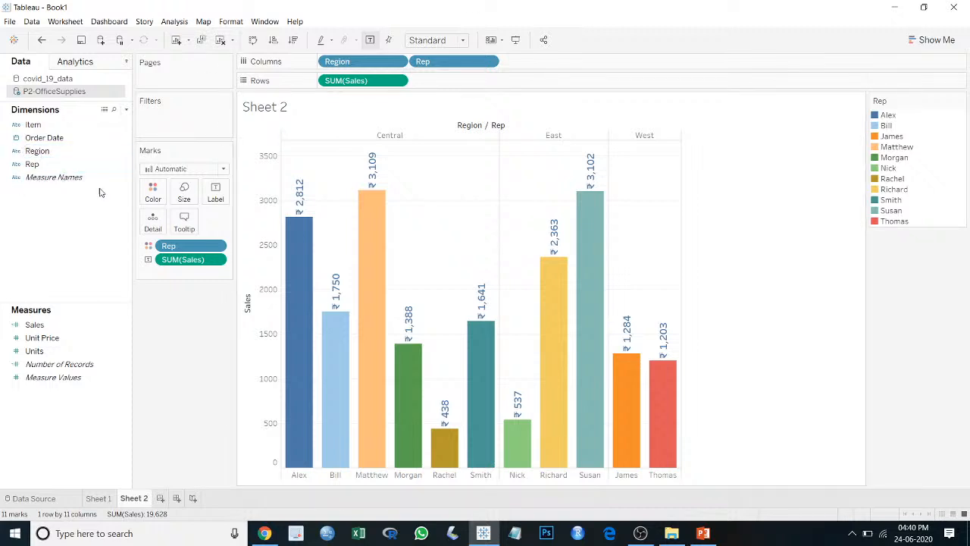
drag(46, 152, 152, 191)
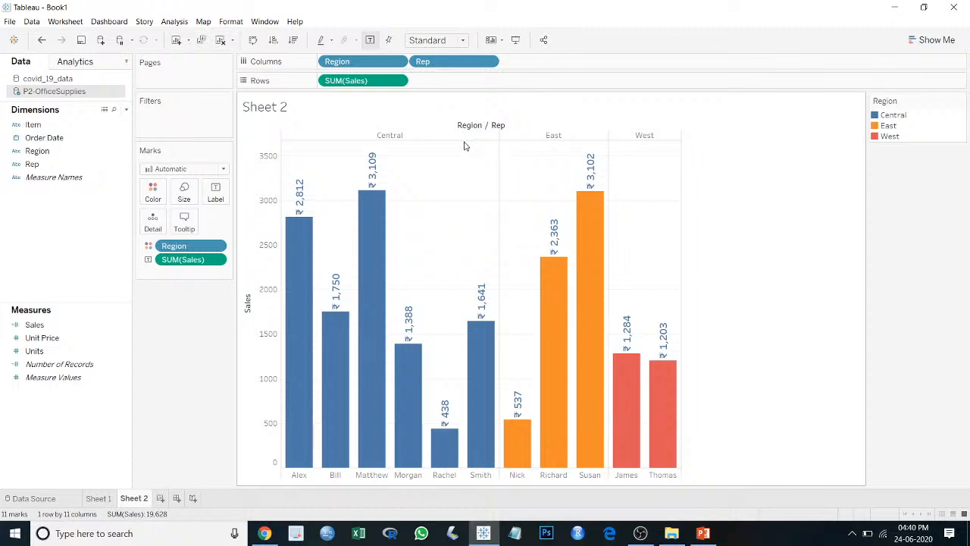
Step: Sort the reps within each region by descending Sales, trying ascending order and undoing it
click(294, 42)
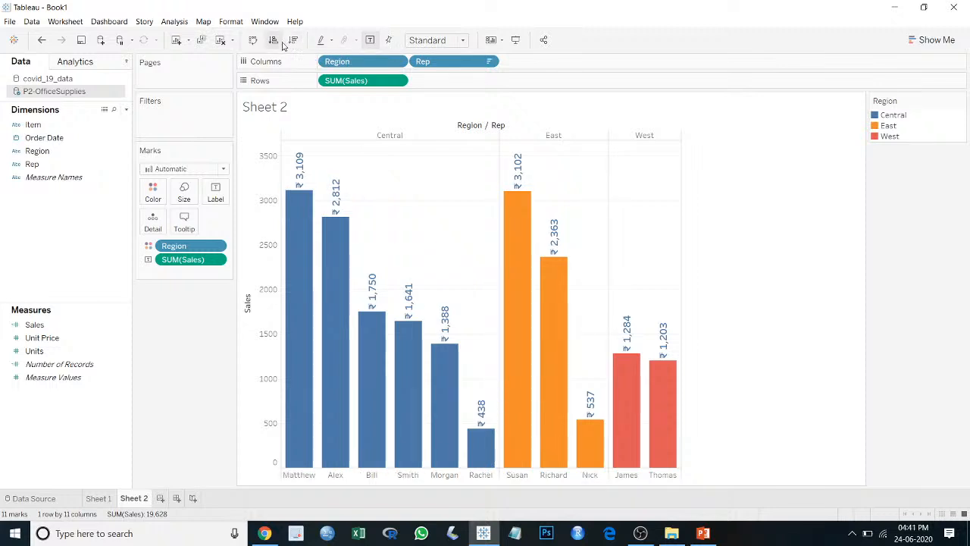
click(276, 43)
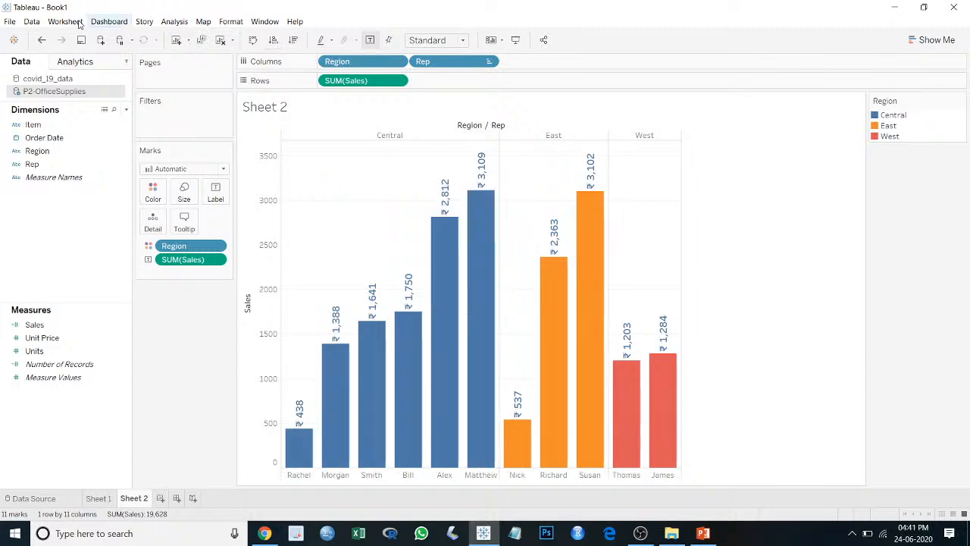
click(38, 41)
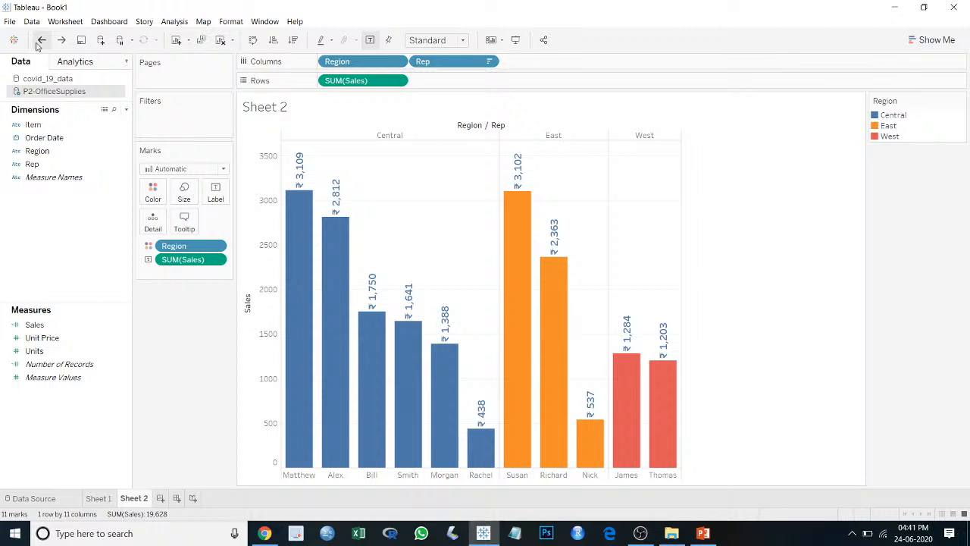
click(39, 42)
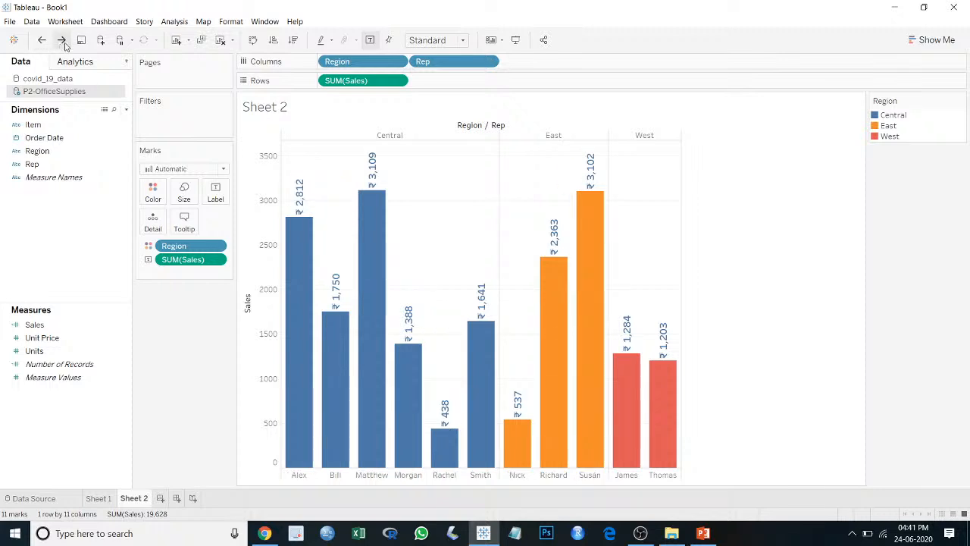
click(62, 42)
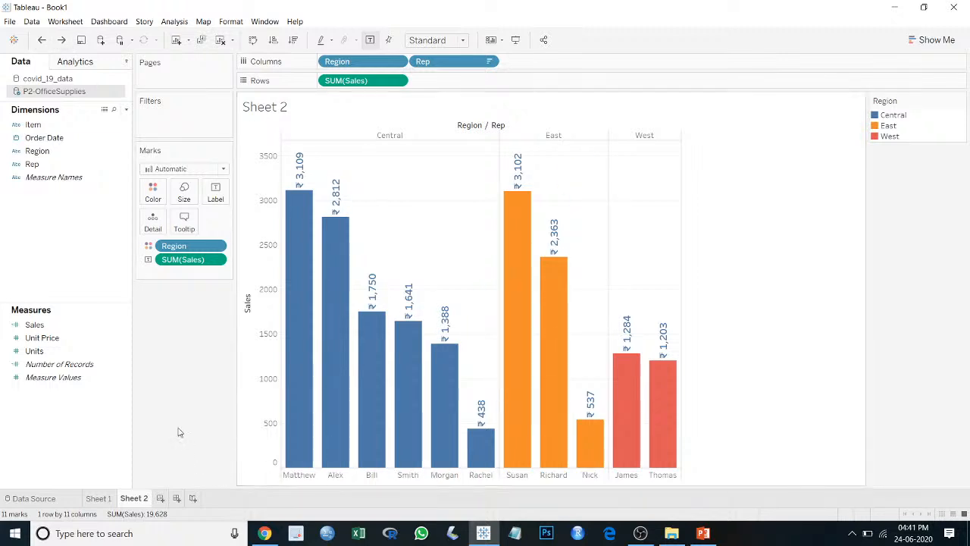
mouse_move(317, 276)
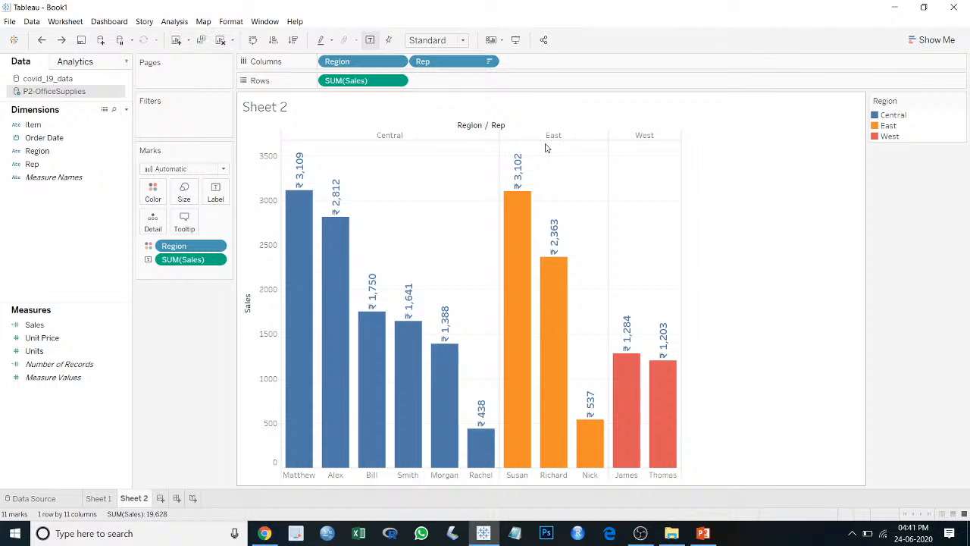
mouse_move(517, 309)
mouse_move(616, 412)
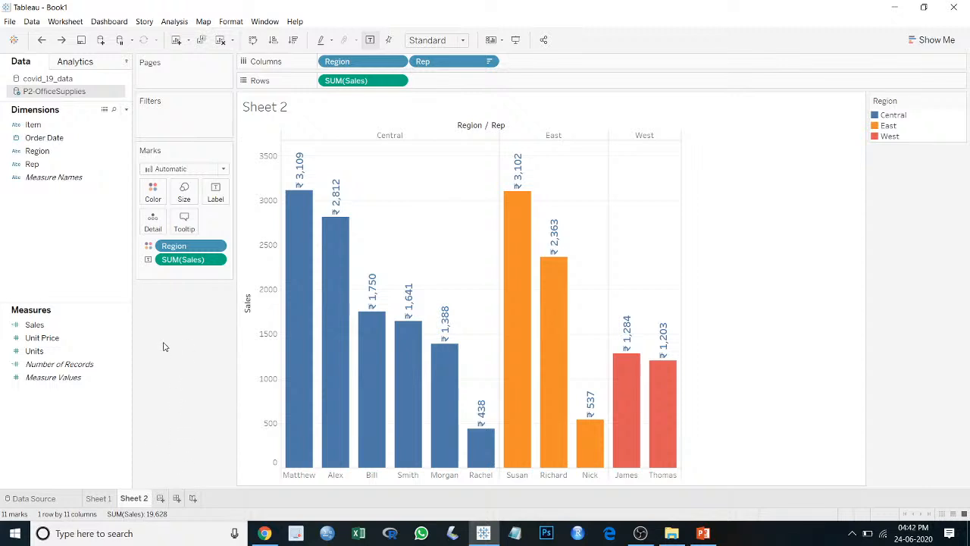
Step: Connect to the Excel workbook P3-Long-Term-Unemployment-Statistics and review its Age, Gender, Period and Unemployed columns
click(14, 42)
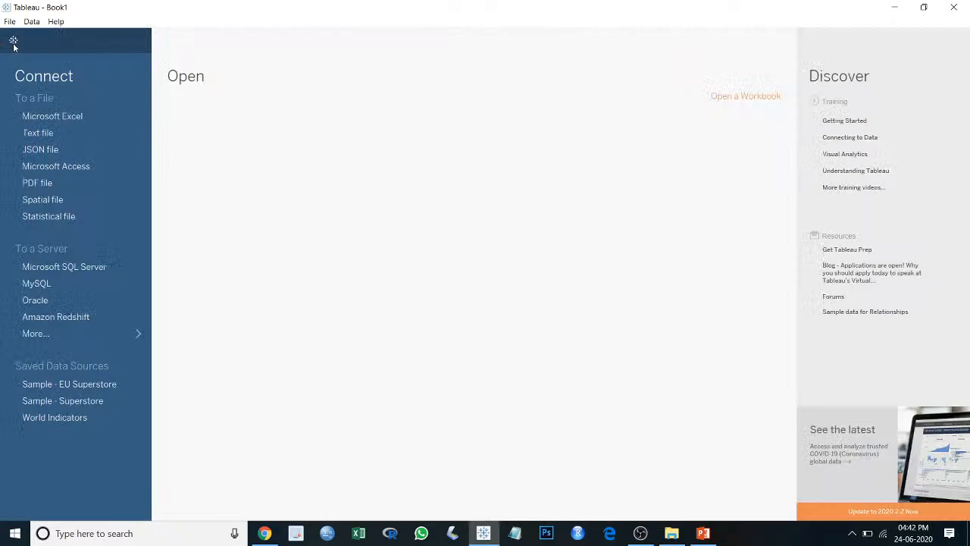
click(63, 115)
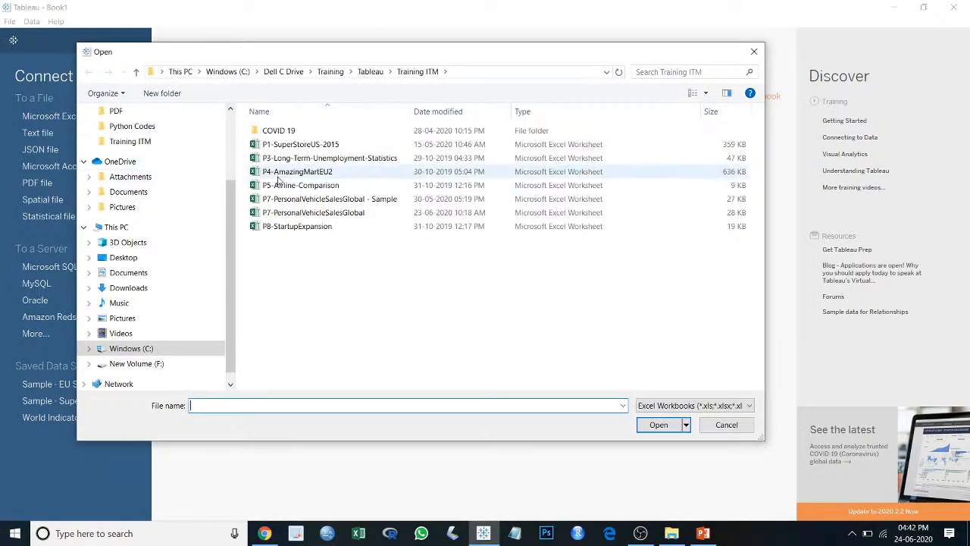
click(267, 160)
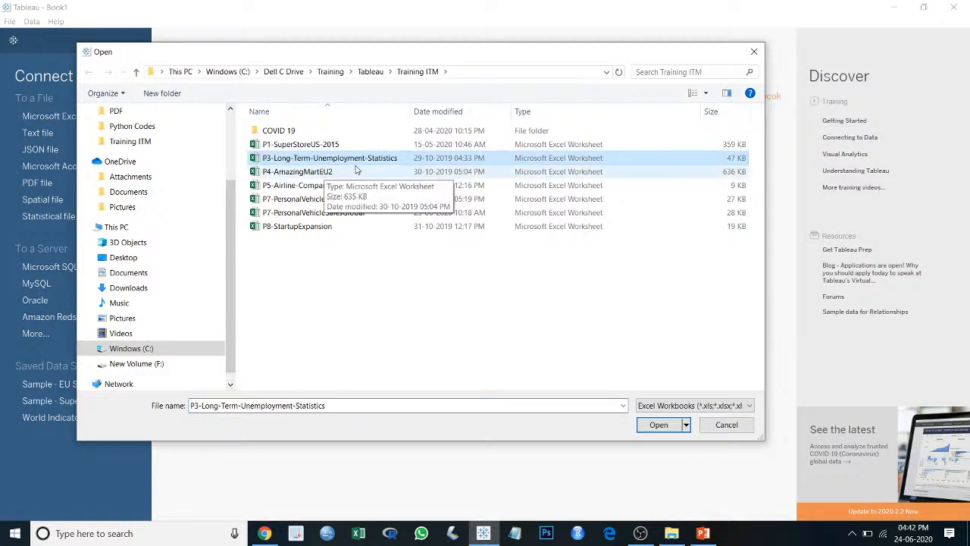
click(648, 430)
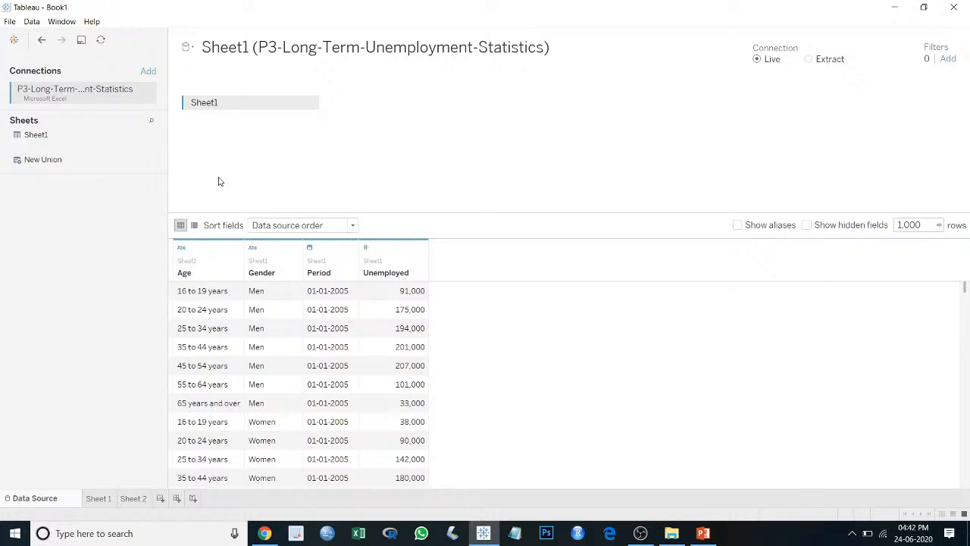
click(206, 274)
click(262, 267)
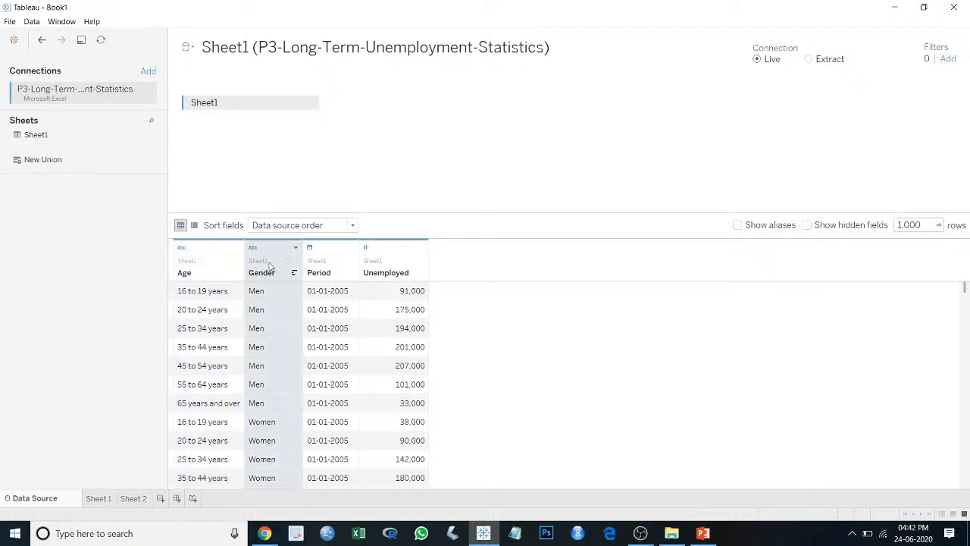
click(319, 257)
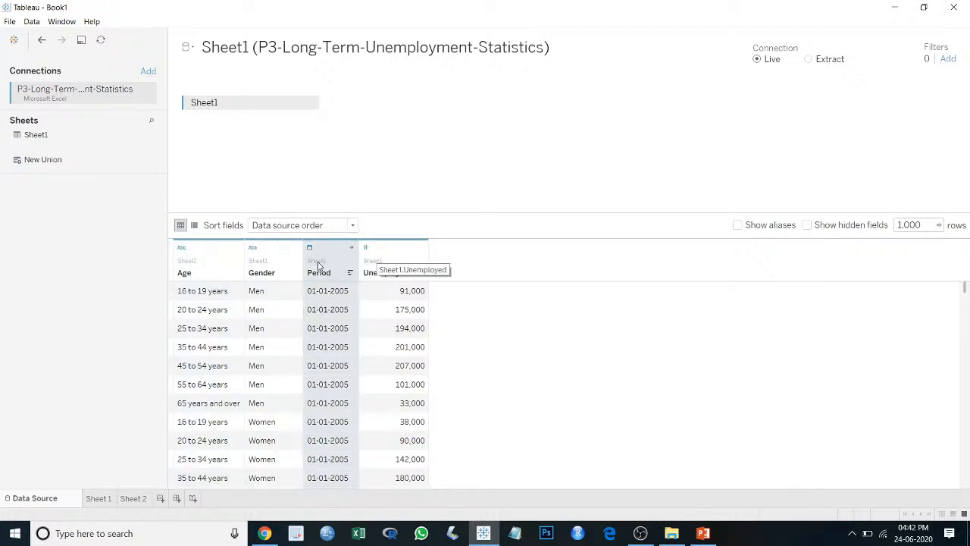
click(379, 267)
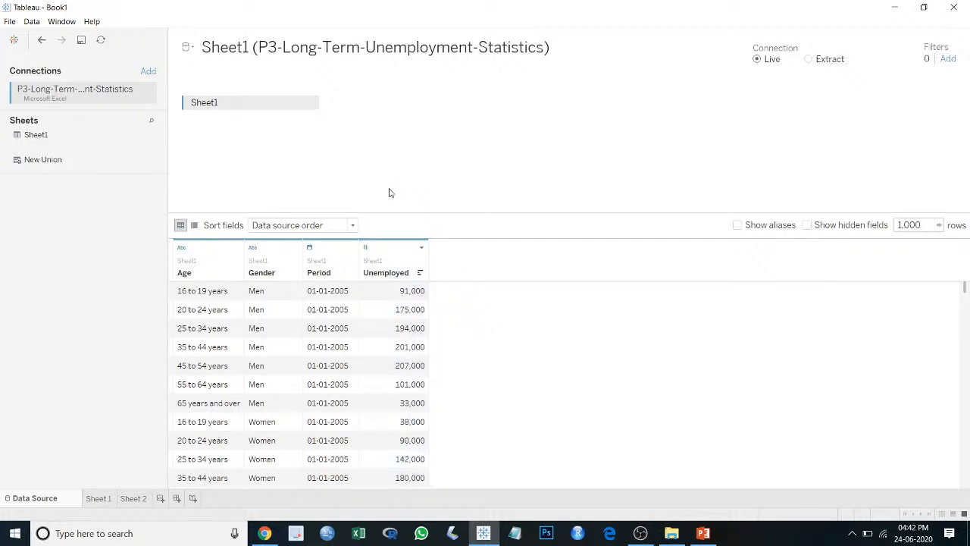
Step: Create a new worksheet, plot the sum of Unemployed by year of Period as a line, and inspect its yearly points
click(162, 499)
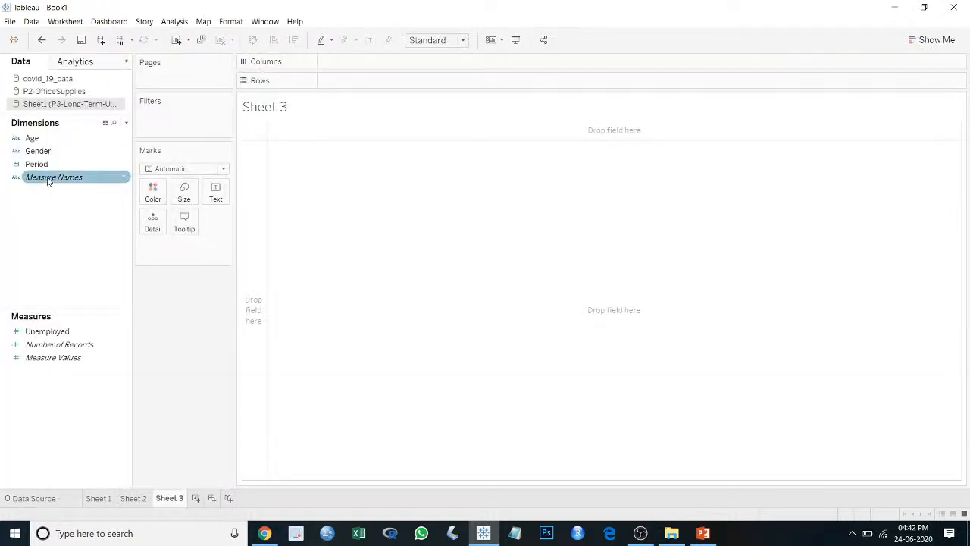
drag(43, 165, 369, 71)
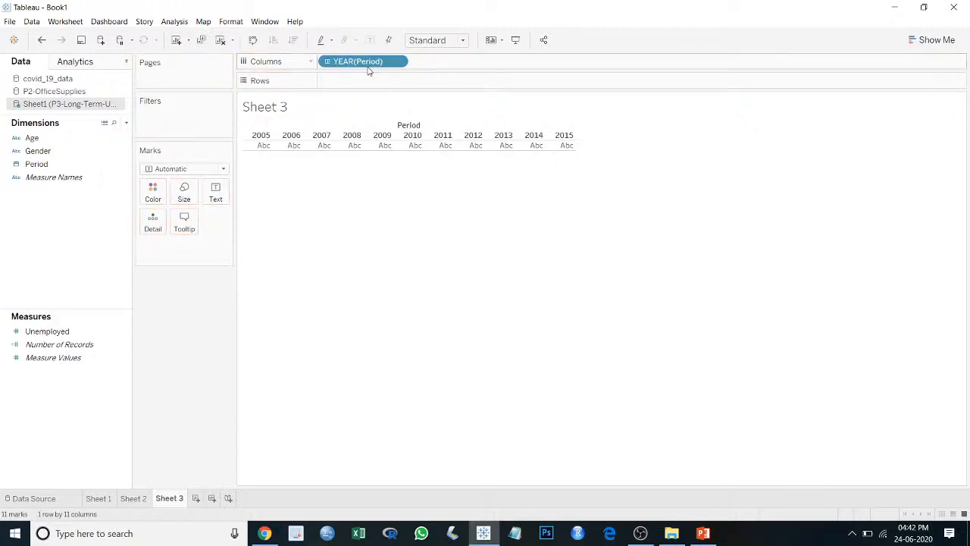
mouse_move(47, 332)
mouse_down()
mouse_move(456, 70)
mouse_move(447, 89)
mouse_up()
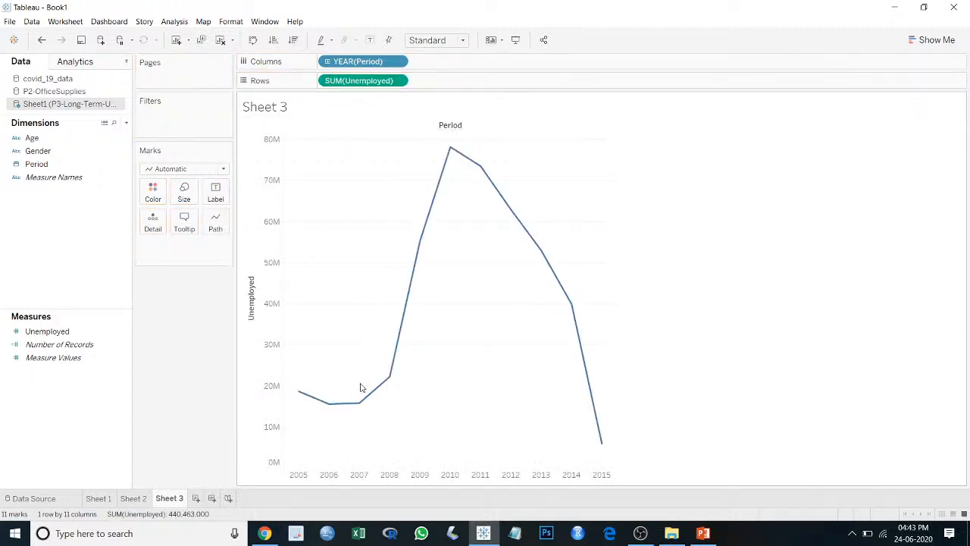
mouse_move(300, 401)
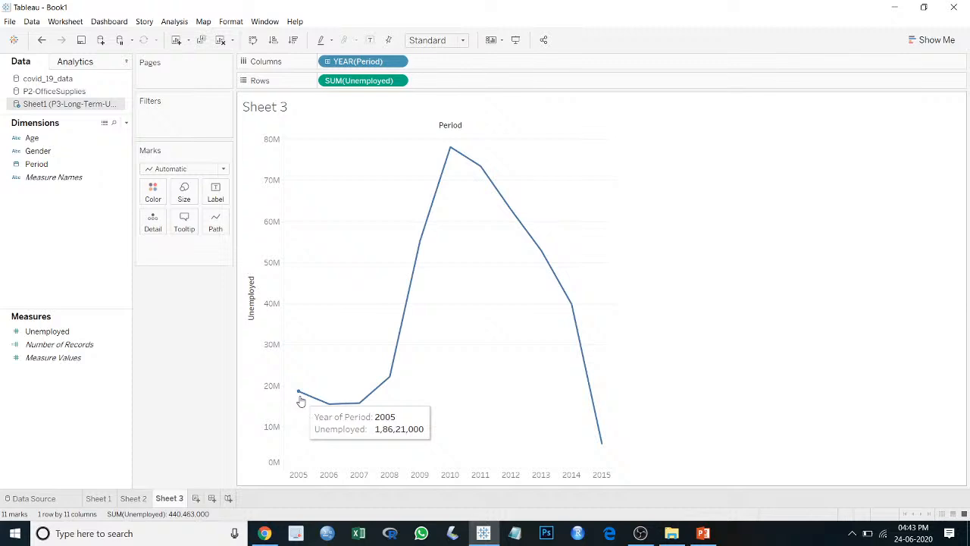
mouse_move(331, 408)
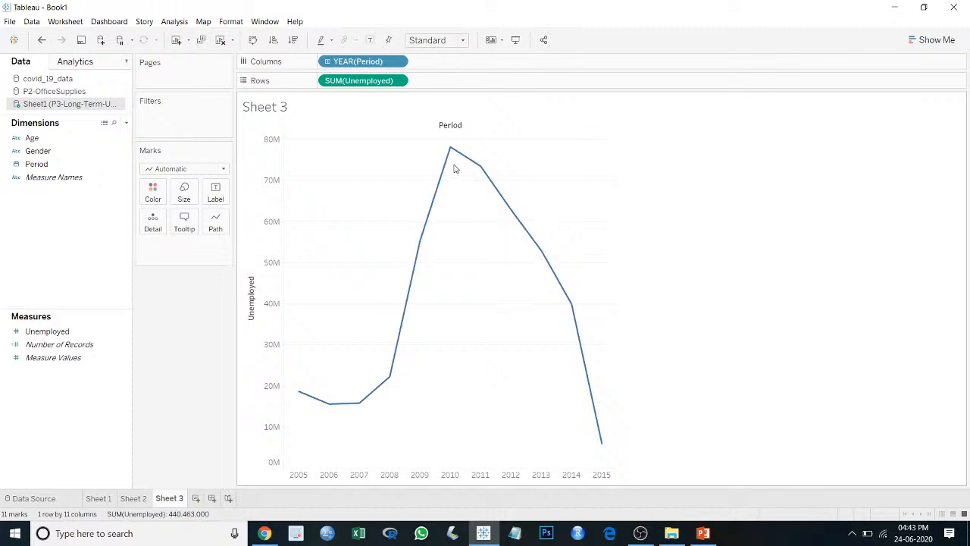
mouse_move(457, 158)
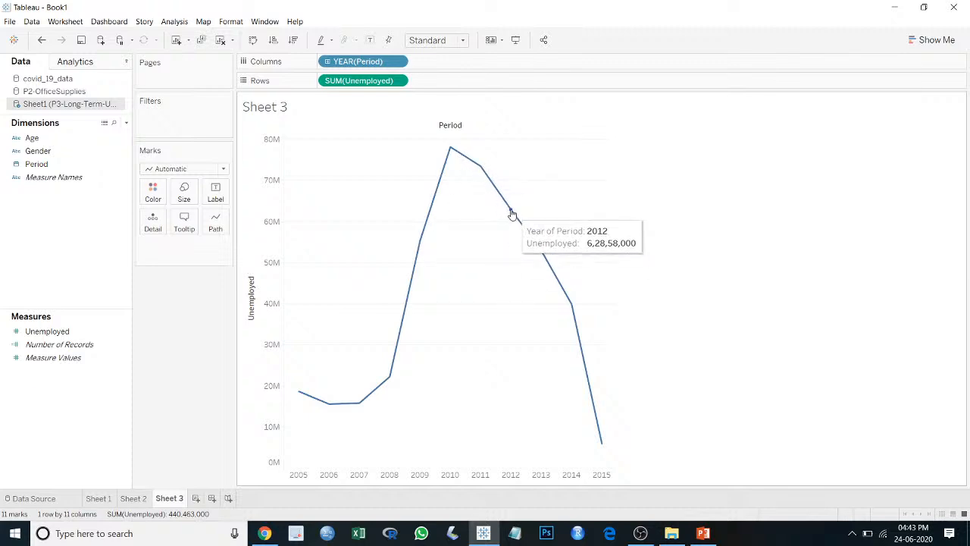
mouse_move(534, 250)
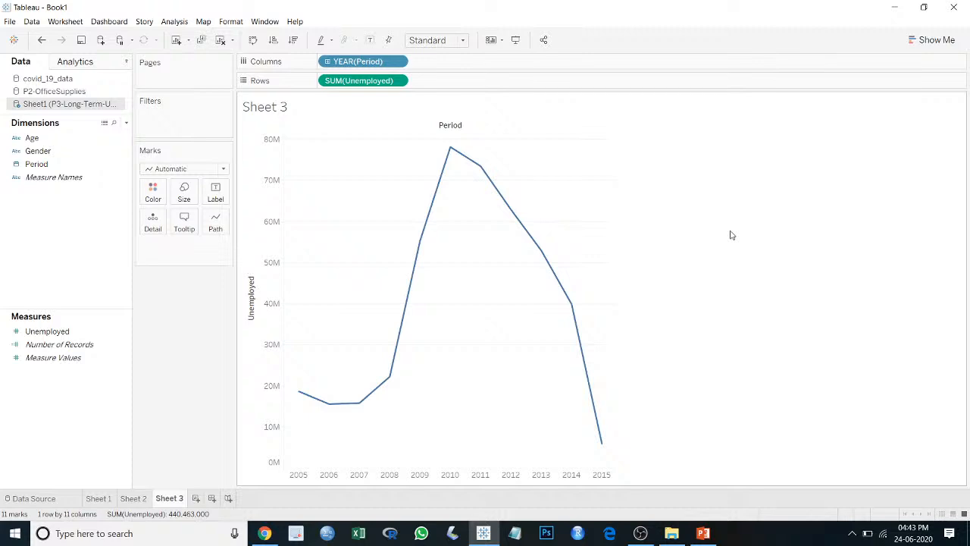
Step: Change Period in the columns to the discrete Month level and inspect the monthly points on the line
click(396, 61)
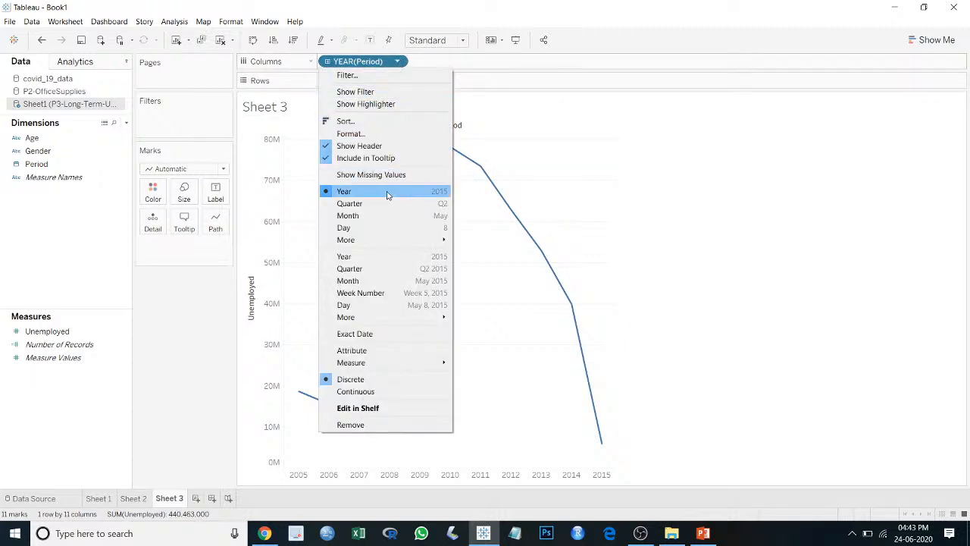
click(386, 215)
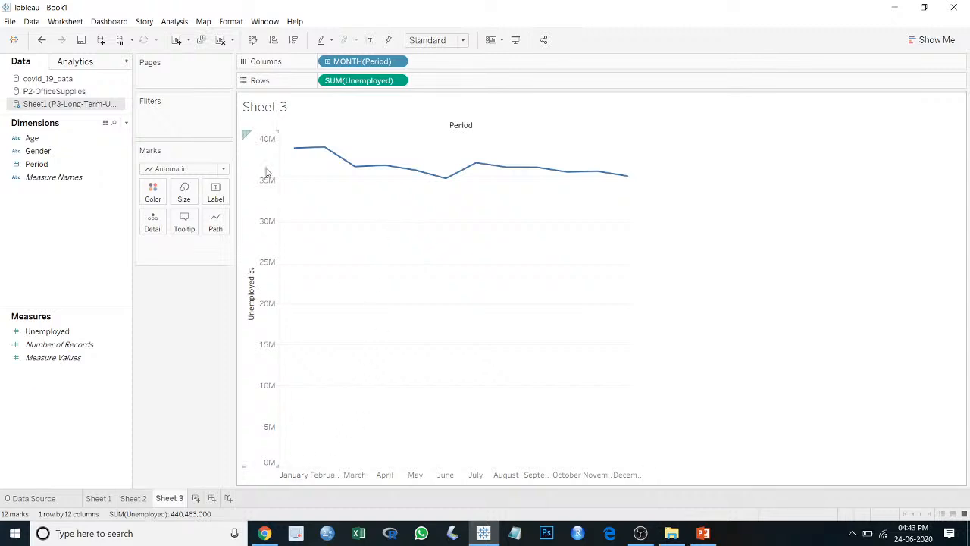
mouse_move(324, 153)
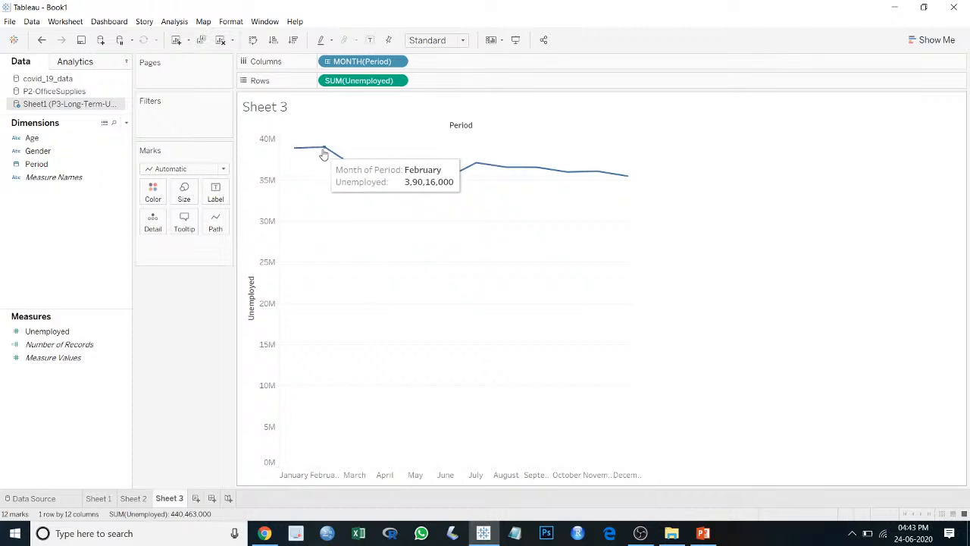
mouse_move(424, 177)
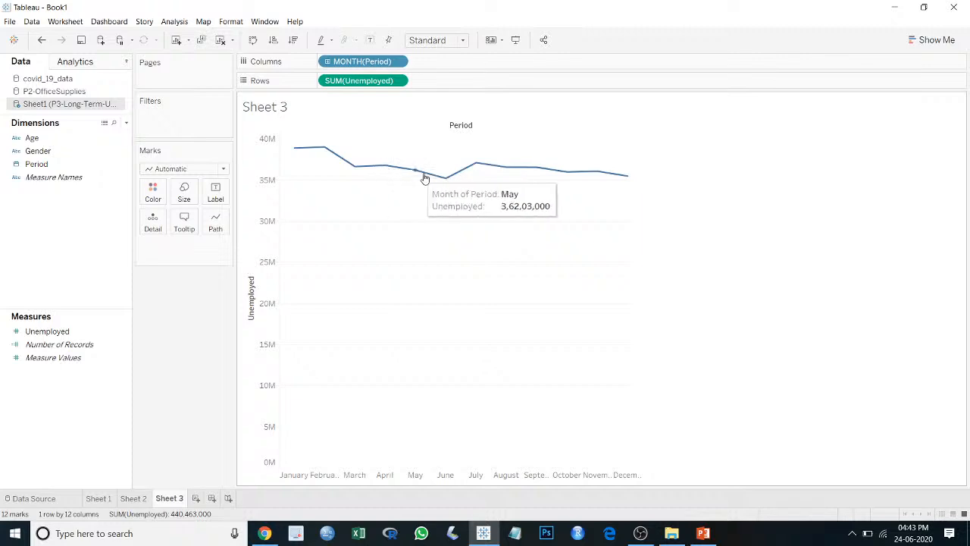
mouse_move(632, 176)
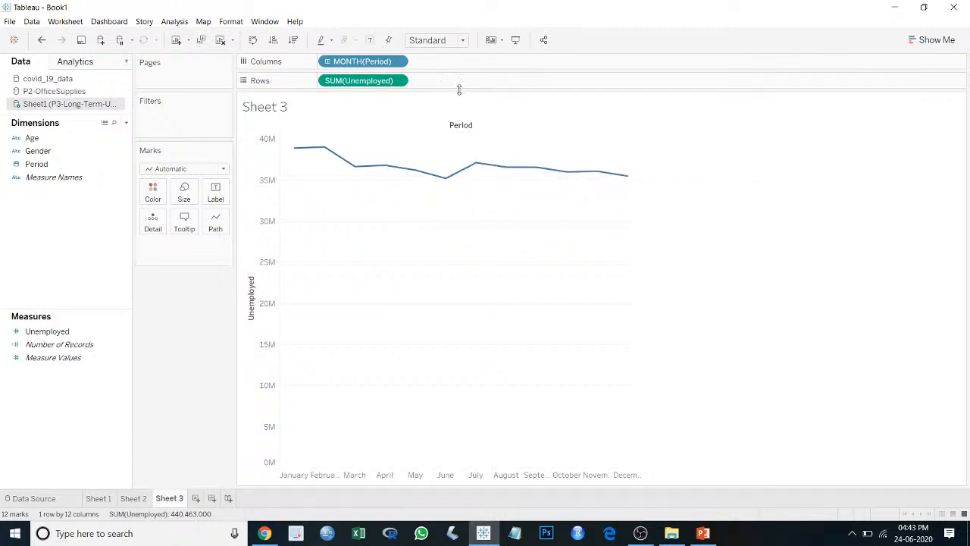
Step: Set Period in the columns to continuous Month, combining month and year
click(398, 62)
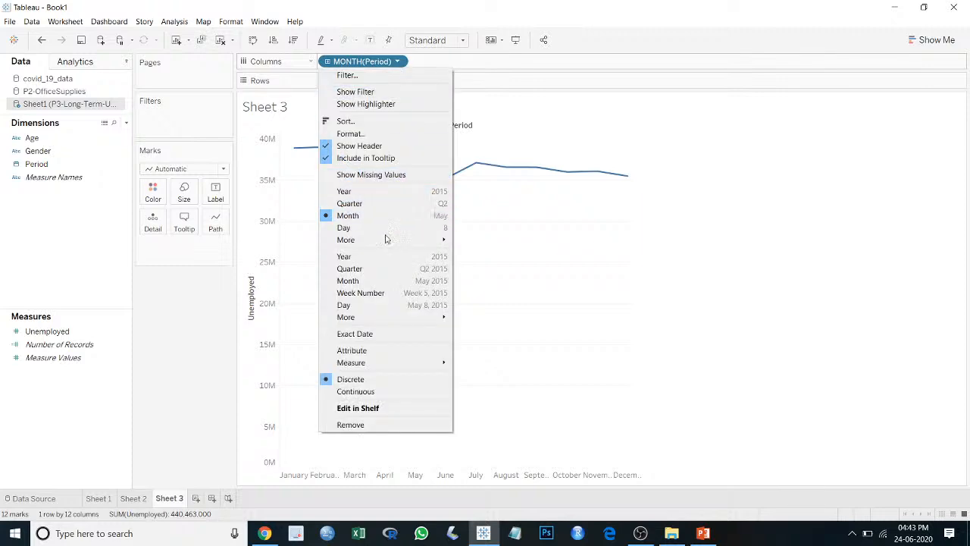
click(384, 282)
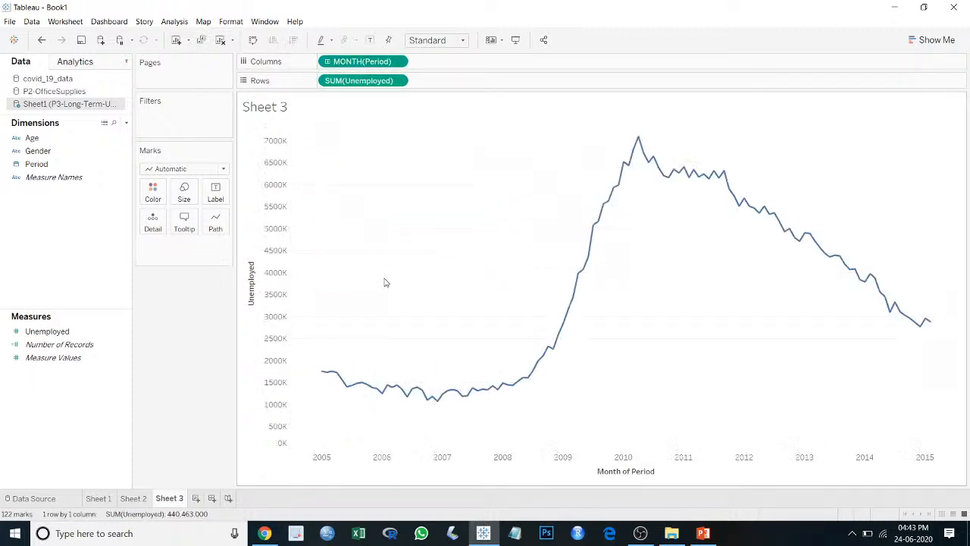
Step: Inspect the monthly points on the unemployment line and split it by Gender using colour
mouse_move(328, 376)
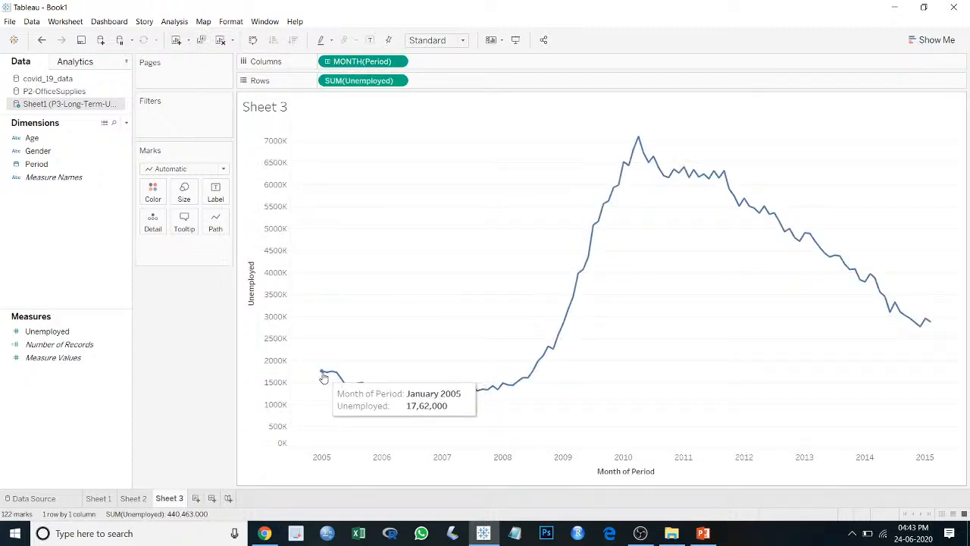
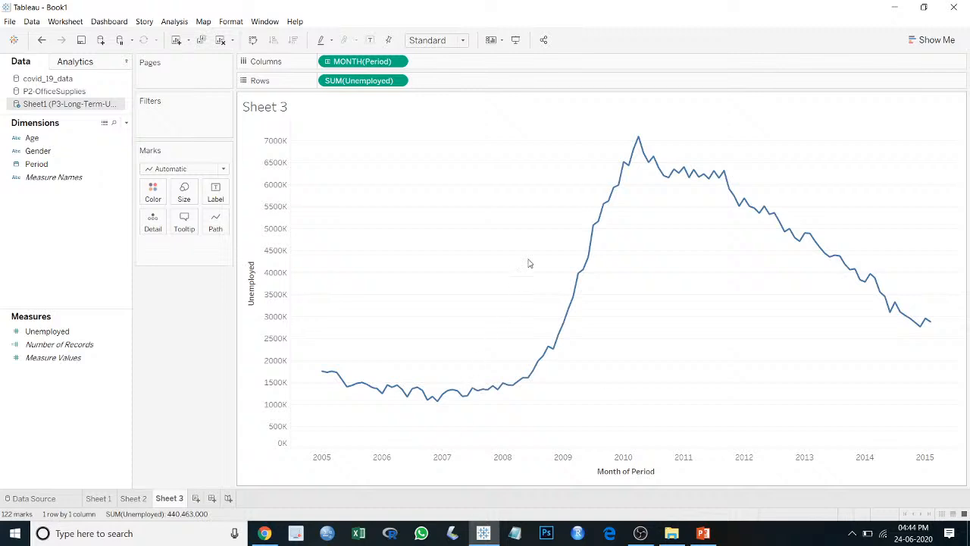
mouse_move(634, 153)
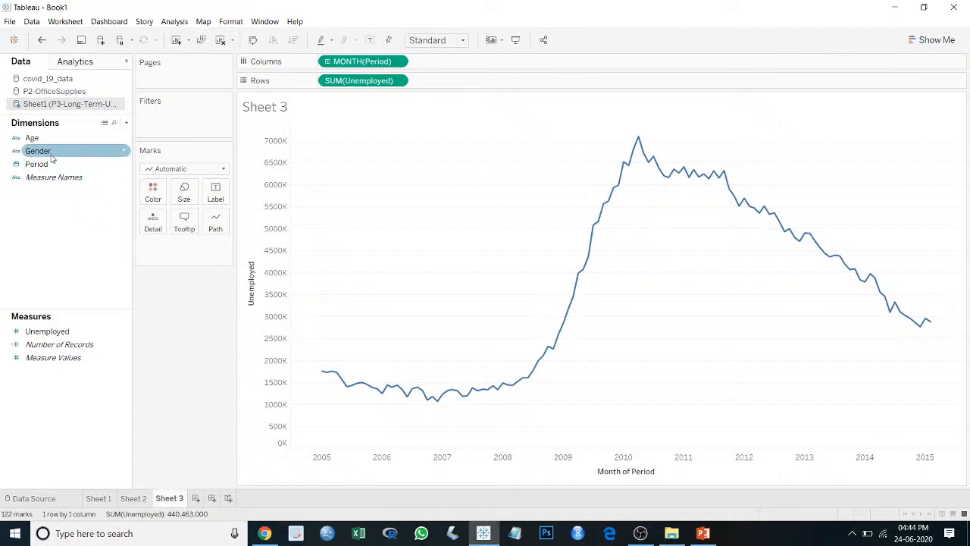
drag(44, 156, 154, 191)
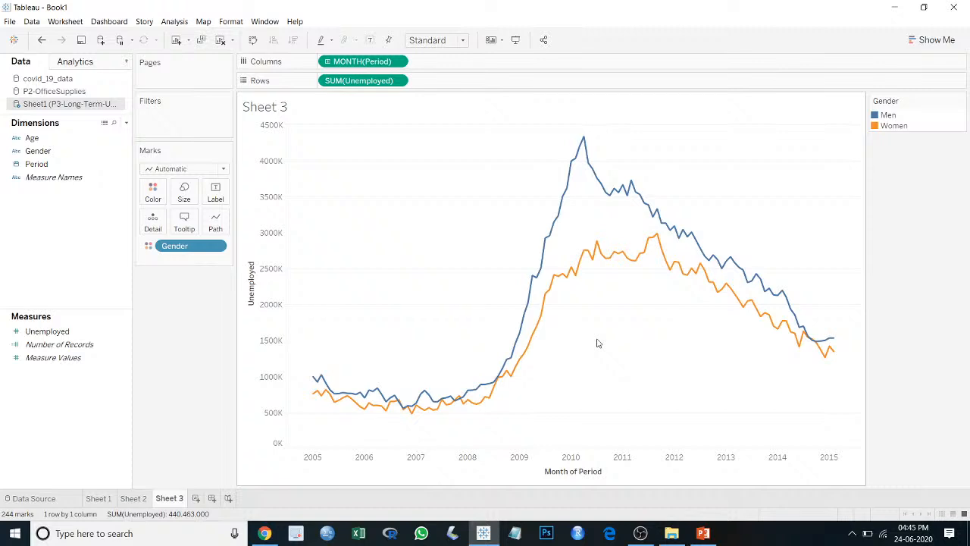
Step: Colour the chart by Age instead of Gender and change the mark type to Area
click(46, 141)
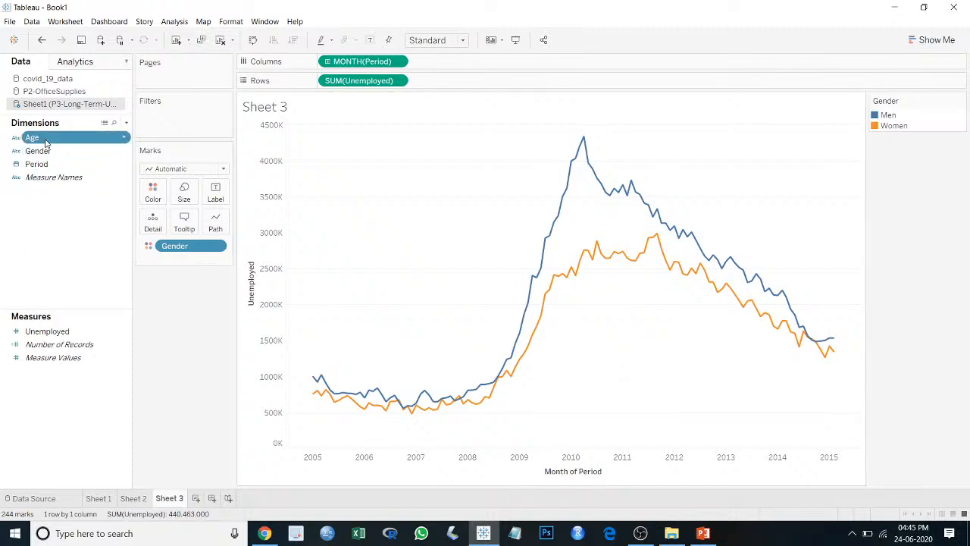
drag(45, 141, 154, 178)
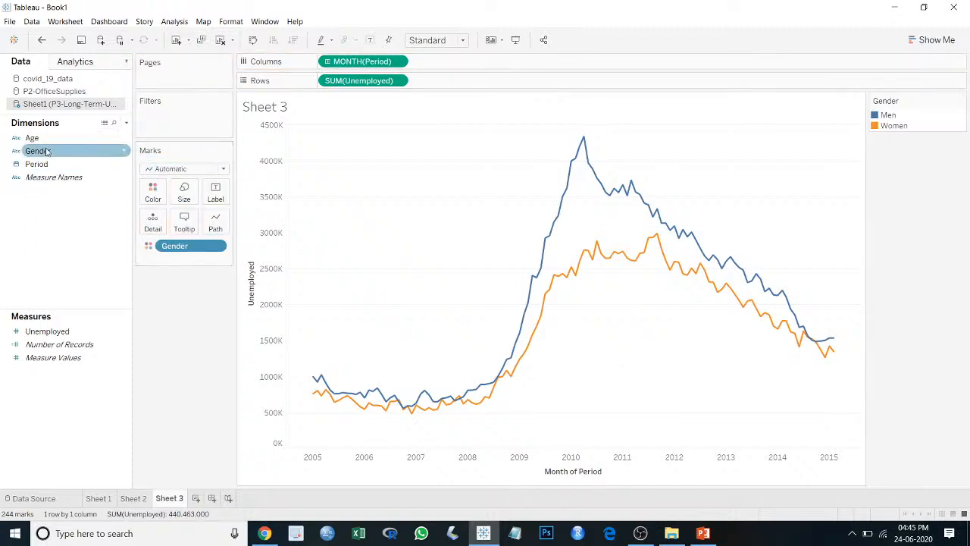
drag(44, 138, 149, 196)
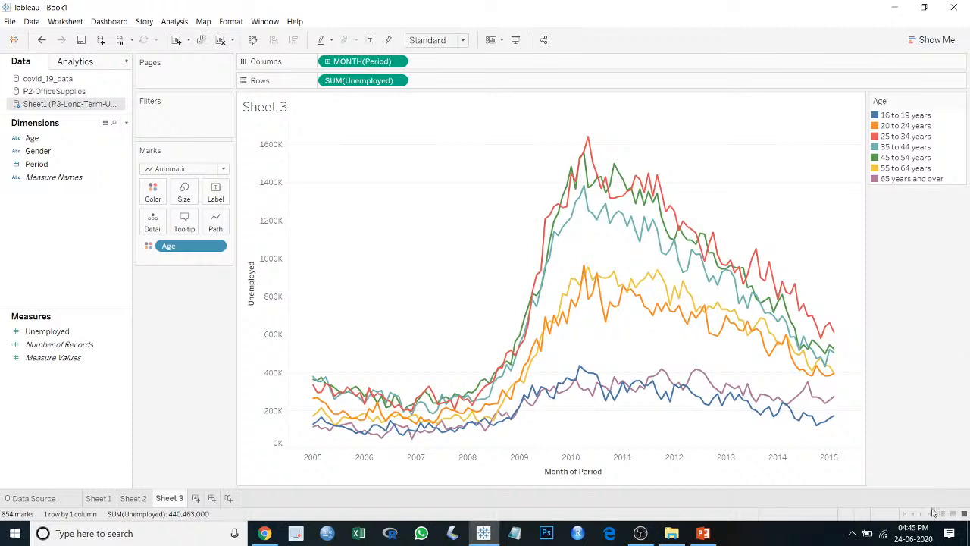
click(222, 169)
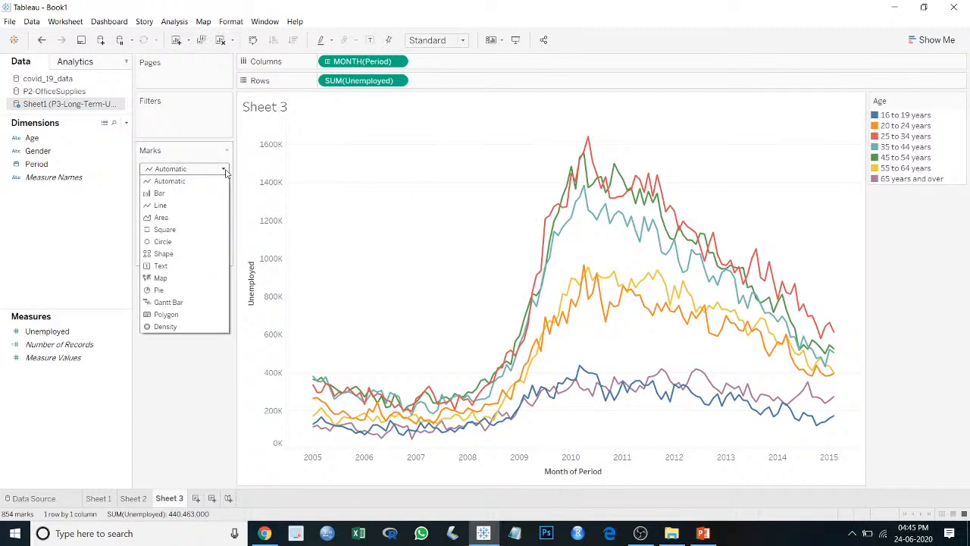
click(202, 219)
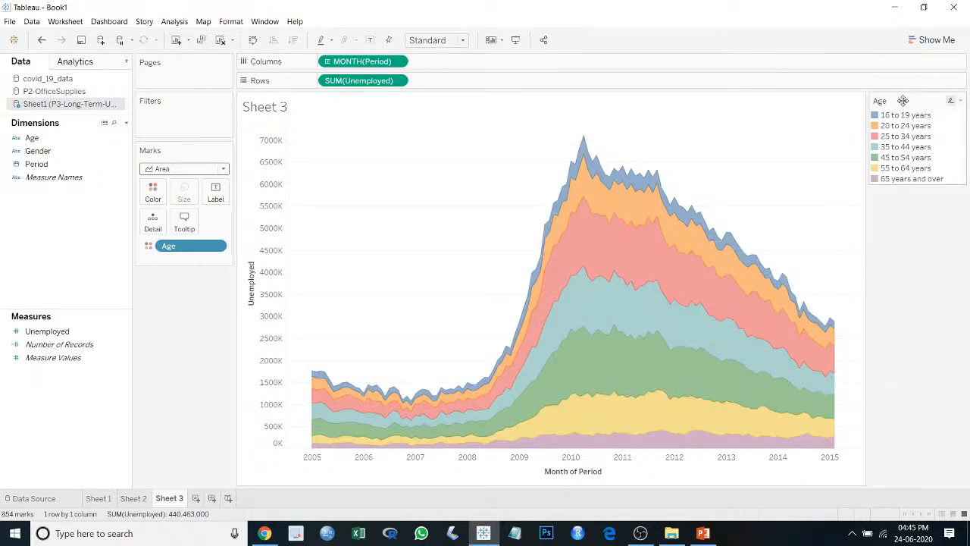
Step: Move the Age colour legend below the Marks card and label the areas with Age
drag(908, 101, 214, 379)
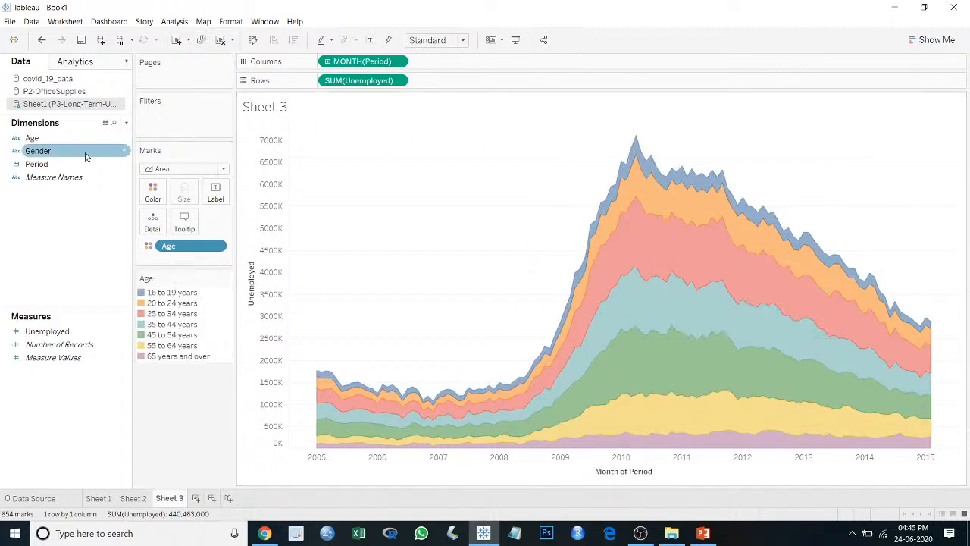
drag(86, 156, 214, 191)
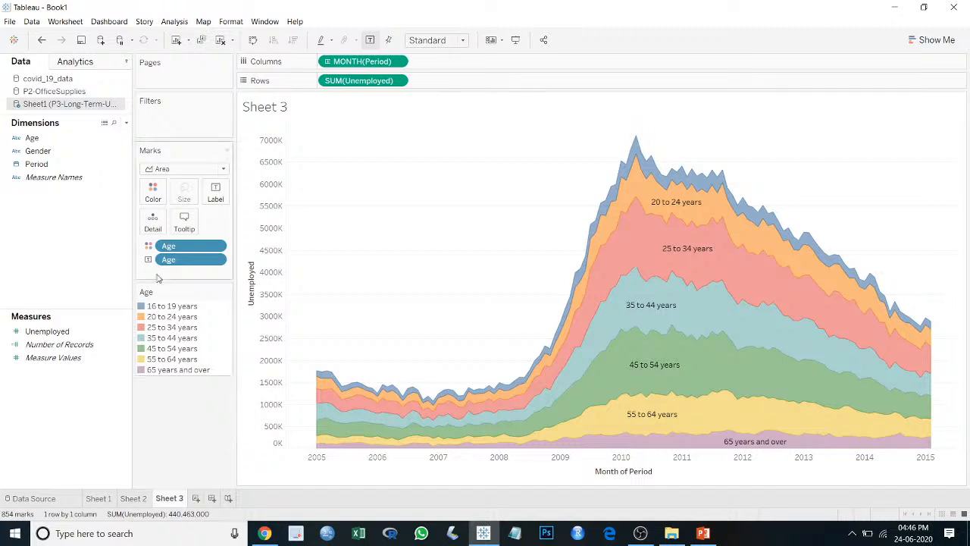
Step: Add an Age filter that includes all age groups and show its filter control beside the chart
drag(47, 141, 171, 123)
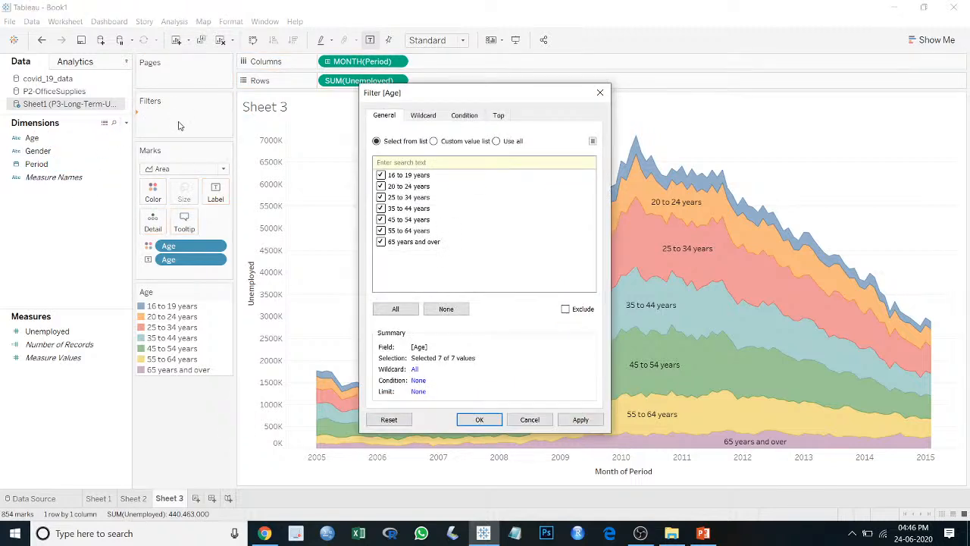
click(580, 419)
click(467, 420)
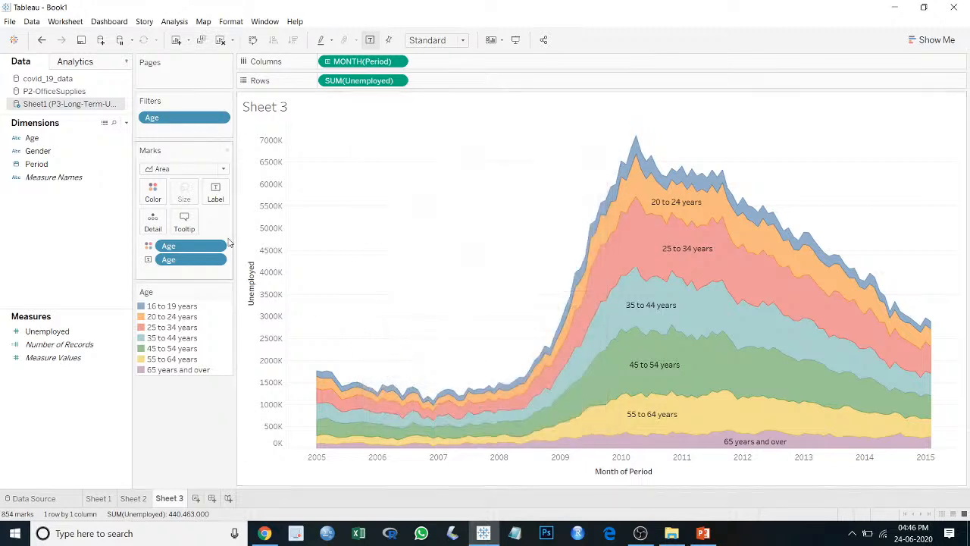
click(221, 118)
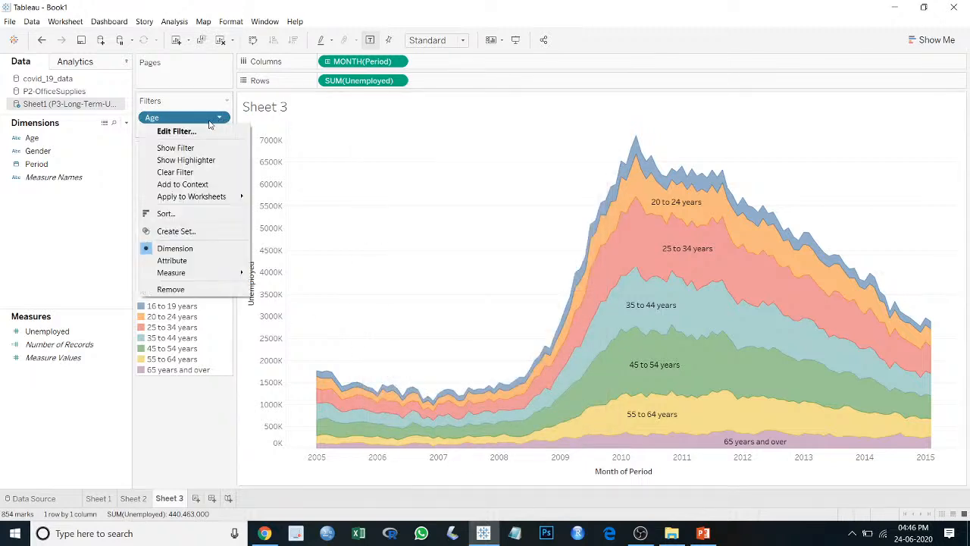
click(176, 147)
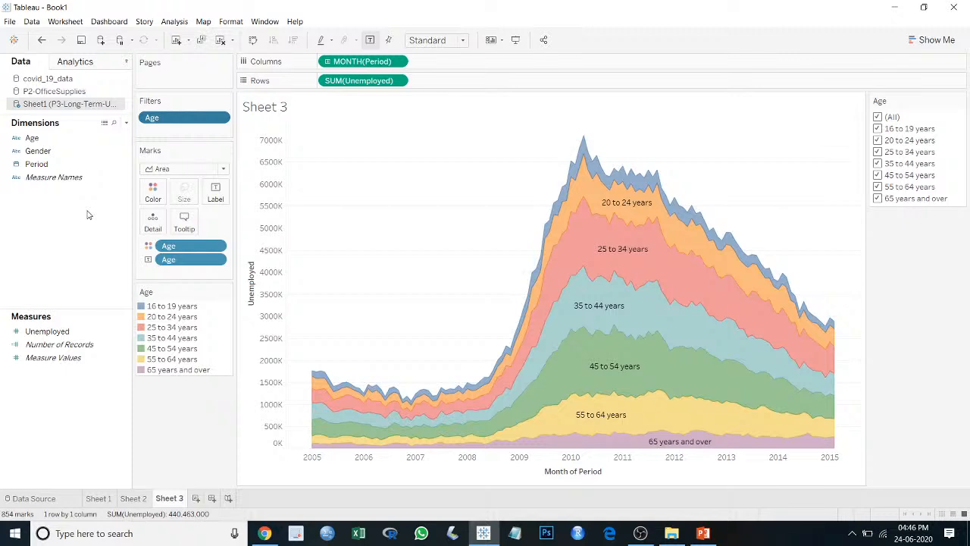
Step: Exclude 16 to 19, 25 to 34, 45 to 54 and 65 years and over in the Age filter, and restore all age groups
click(878, 129)
click(877, 152)
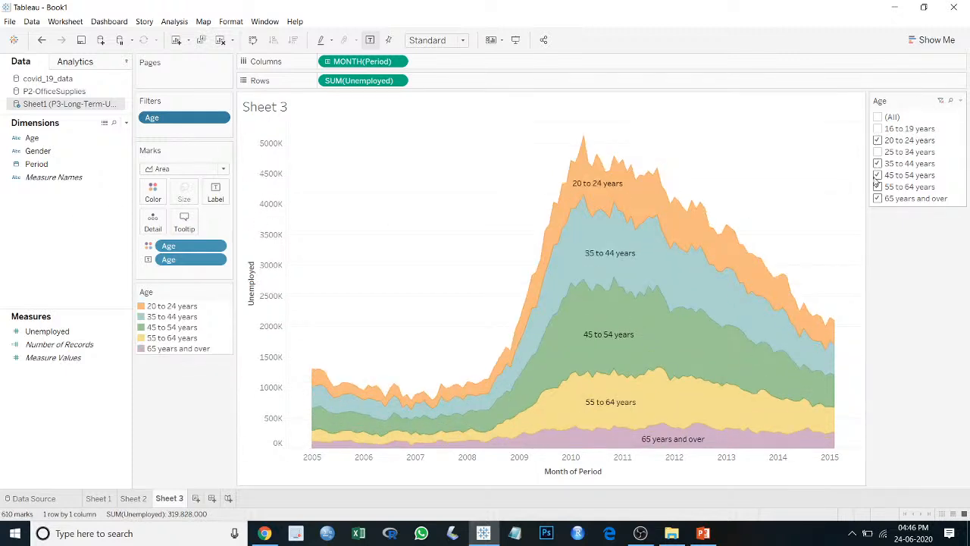
click(877, 175)
click(877, 198)
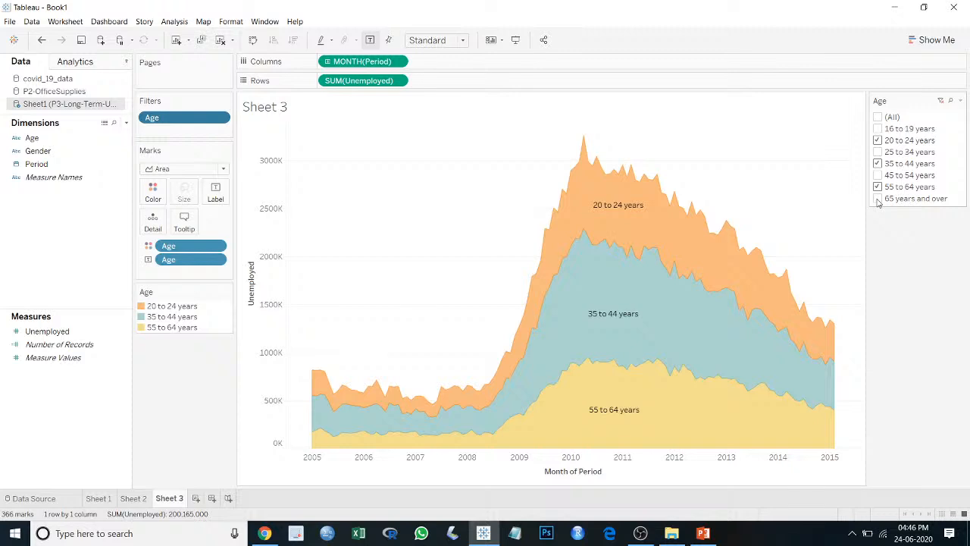
click(878, 118)
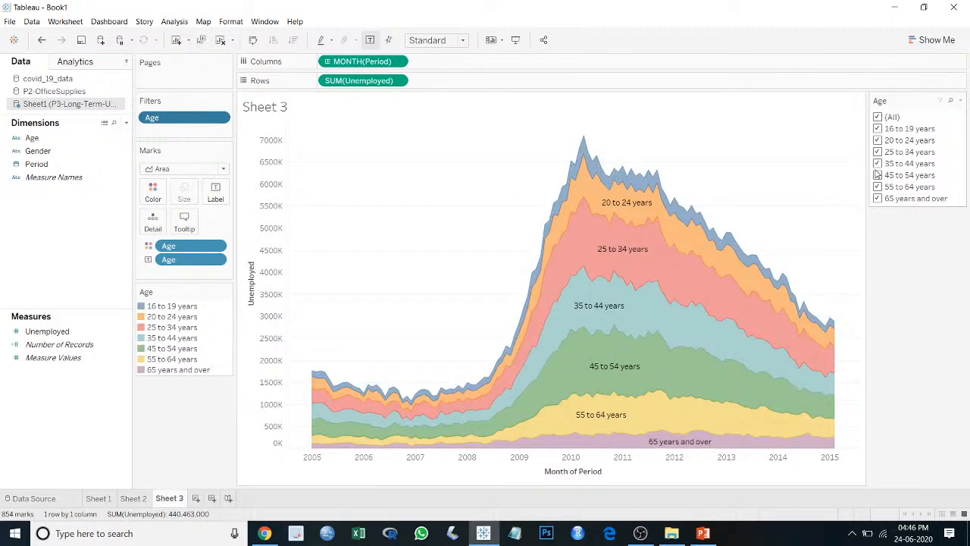
Step: Make the Age filter a Multiple Values (dropdown), keep only 16 to 19, 25 to 34, 45 to 54 and 65 years and over, and restore all
click(960, 101)
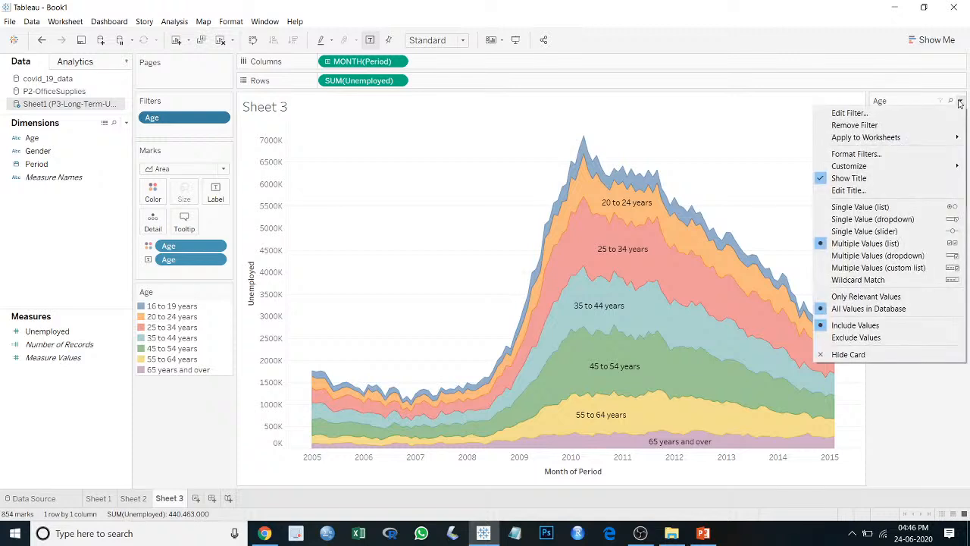
click(856, 258)
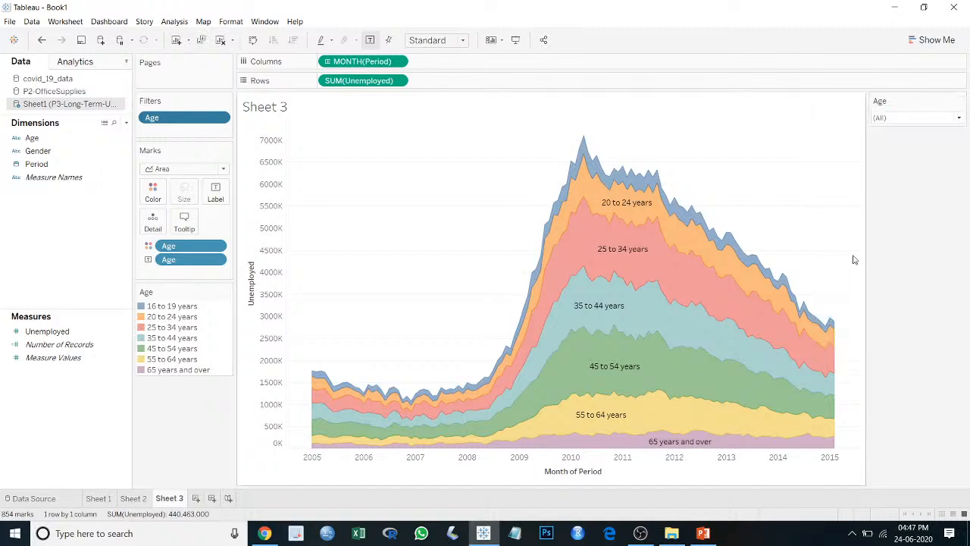
click(958, 118)
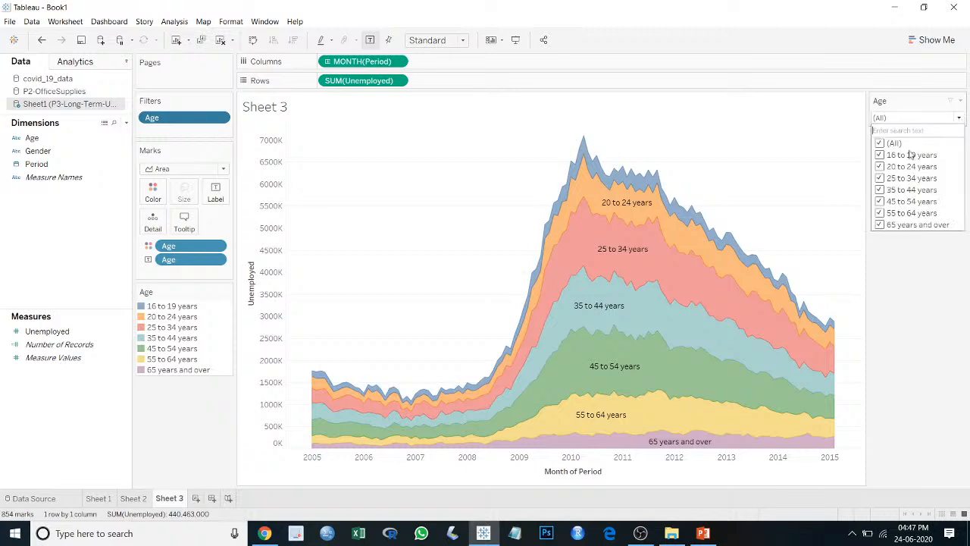
click(880, 143)
click(880, 154)
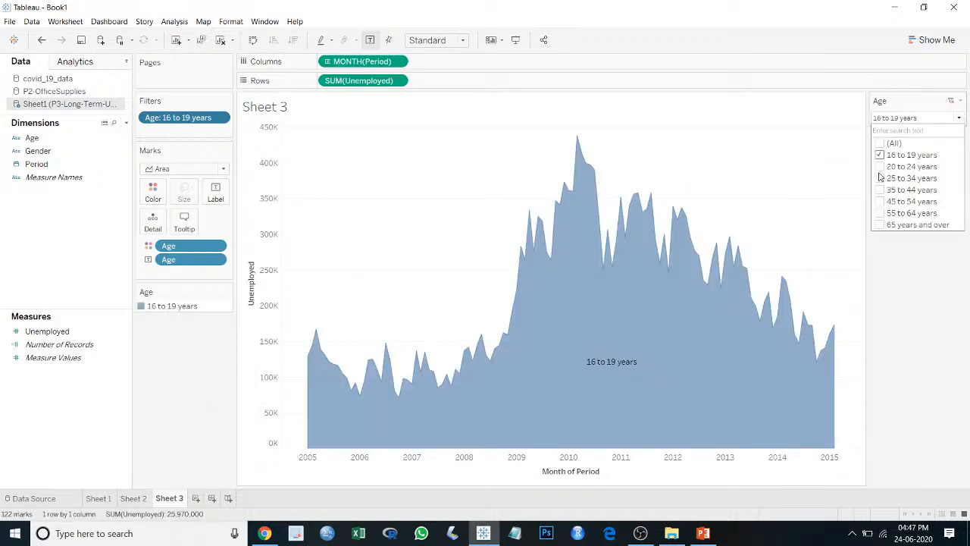
click(879, 178)
click(880, 201)
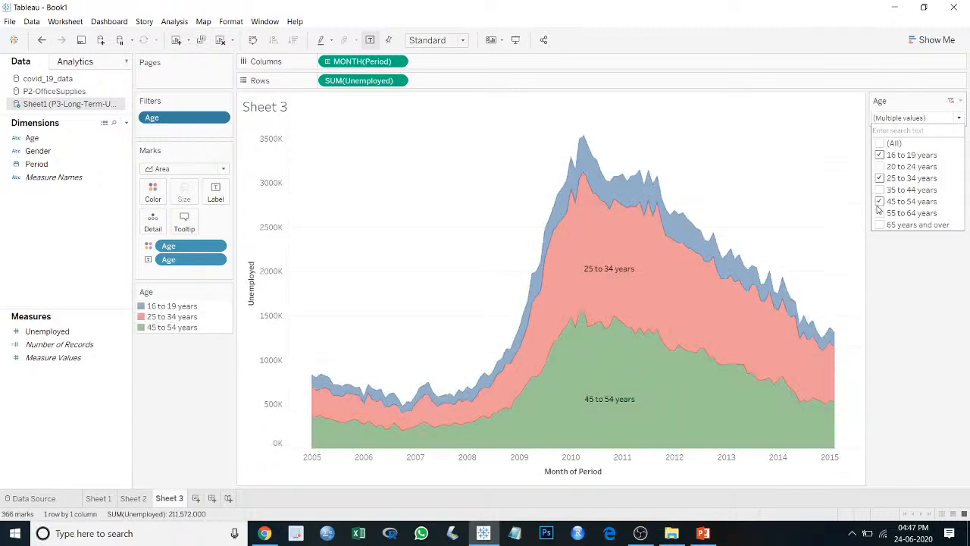
click(880, 225)
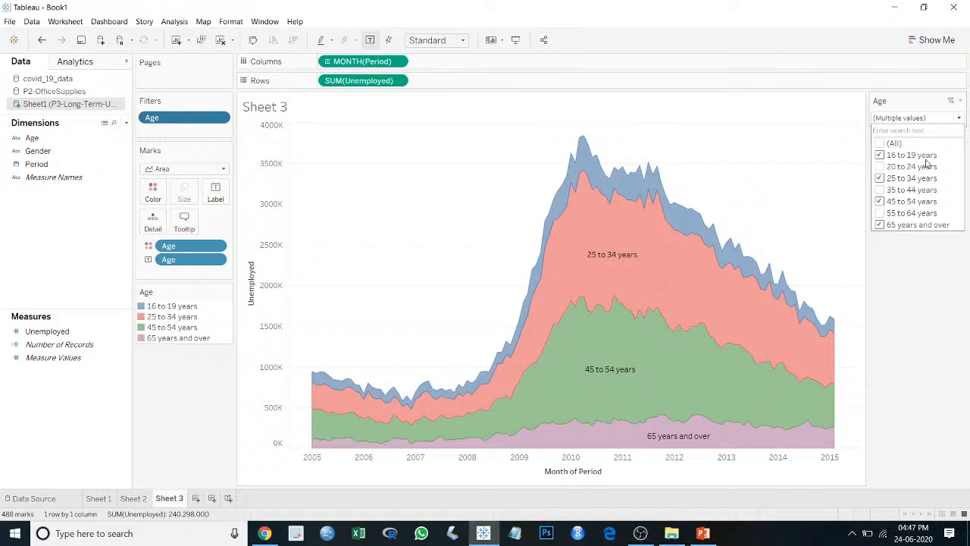
click(888, 144)
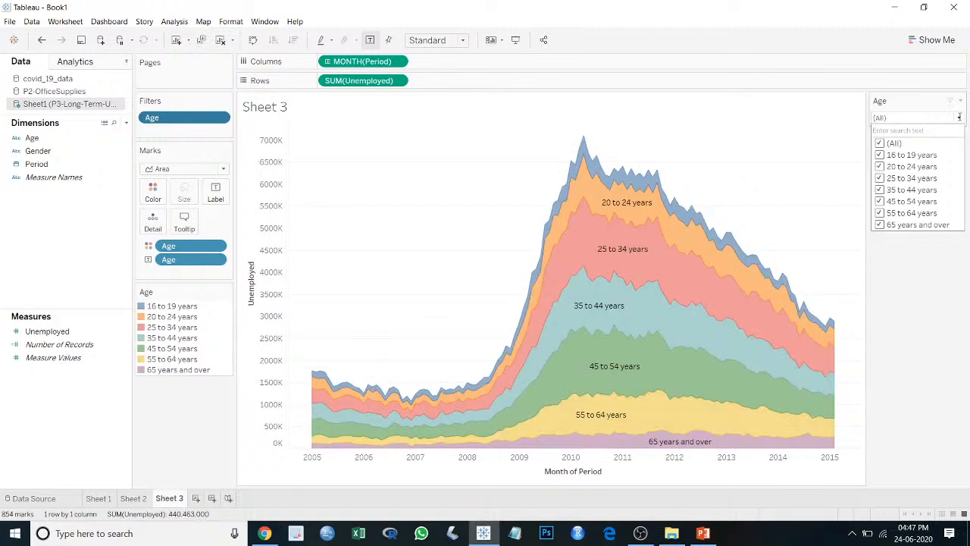
Step: Make the Age filter a Single Value (list) and show each age group in turn from 16 to 19 through 65 years and over
click(961, 102)
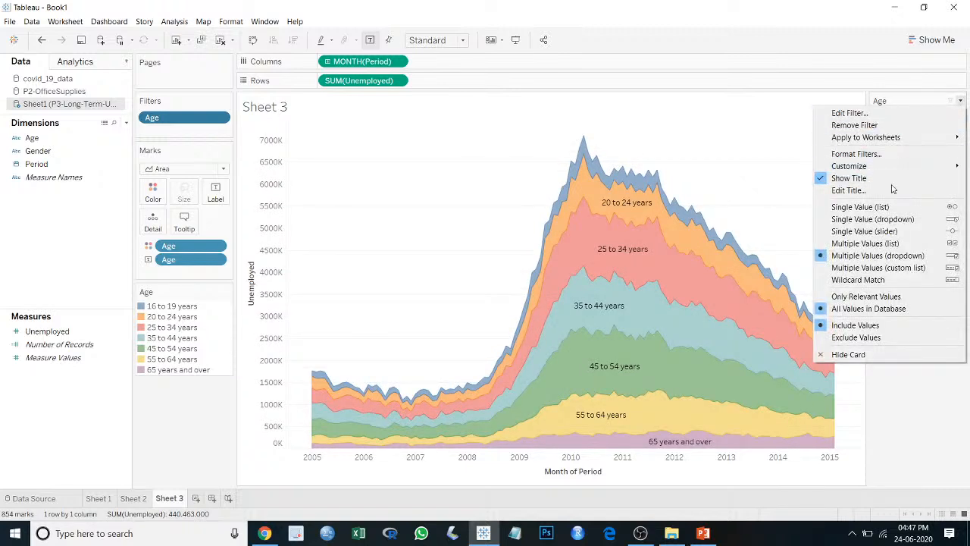
click(887, 207)
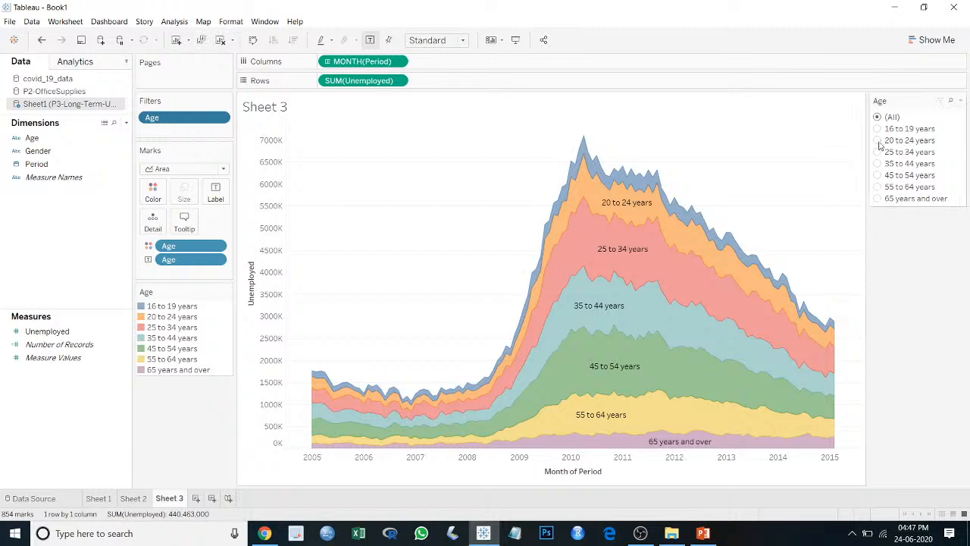
click(878, 129)
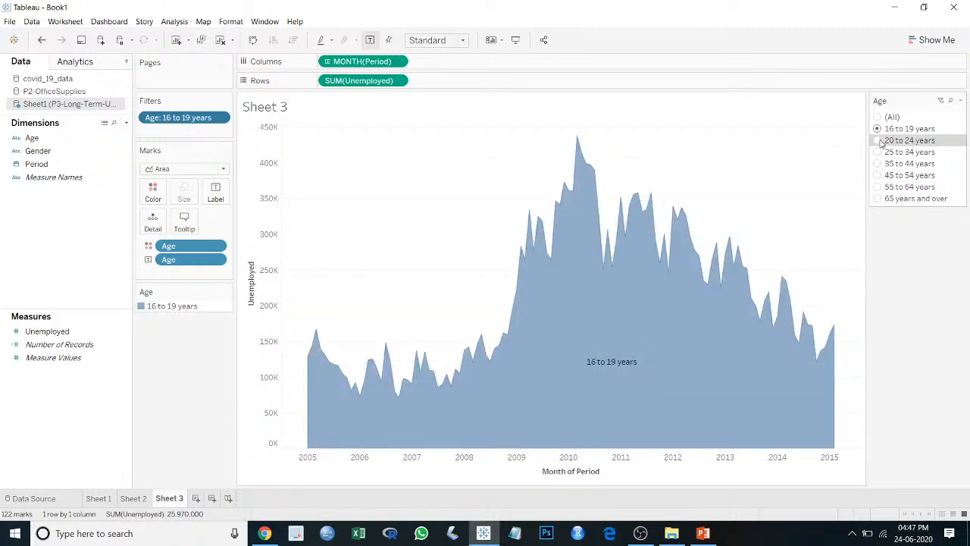
click(877, 141)
click(876, 151)
click(877, 164)
click(877, 175)
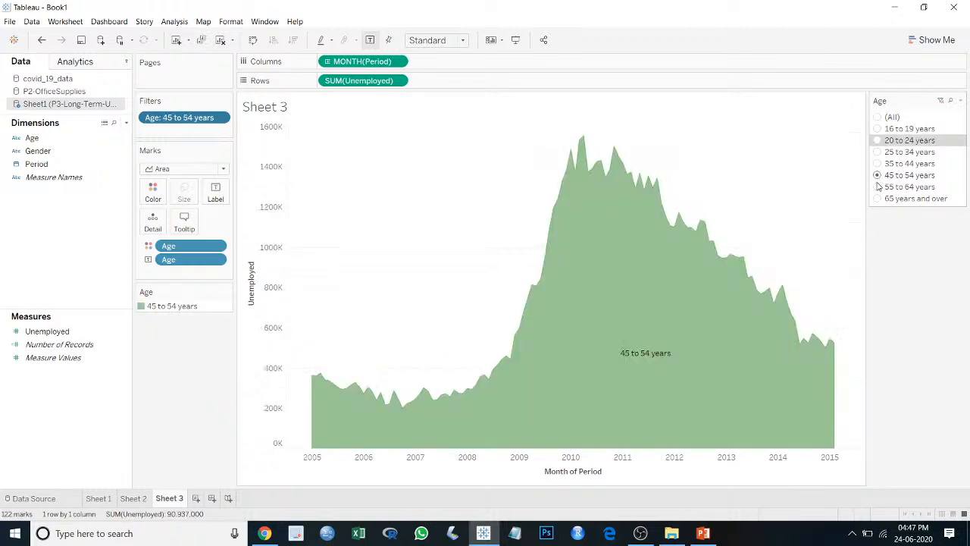
click(877, 187)
click(876, 198)
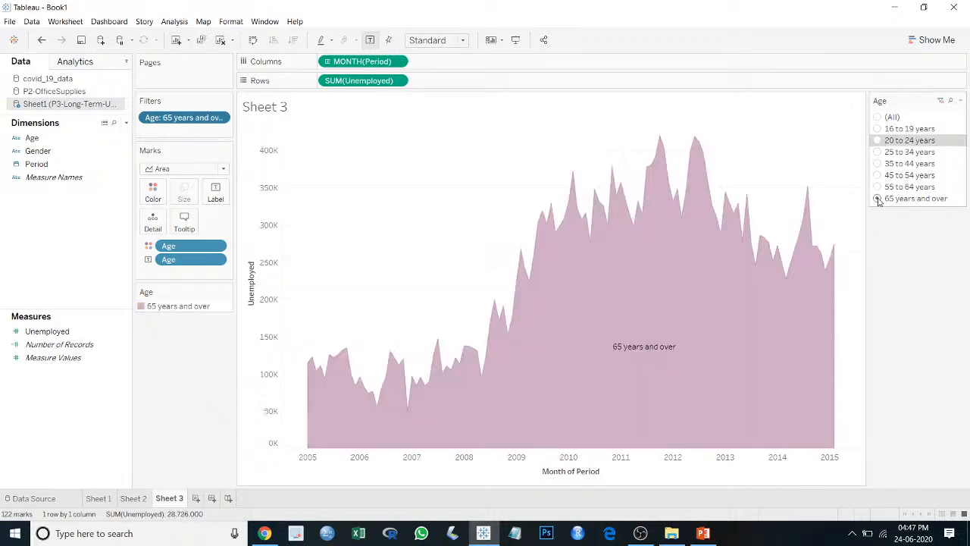
Step: Change the Age filter to a Single Value (slider), set it to 55 to 64 years, and return it to All
click(960, 101)
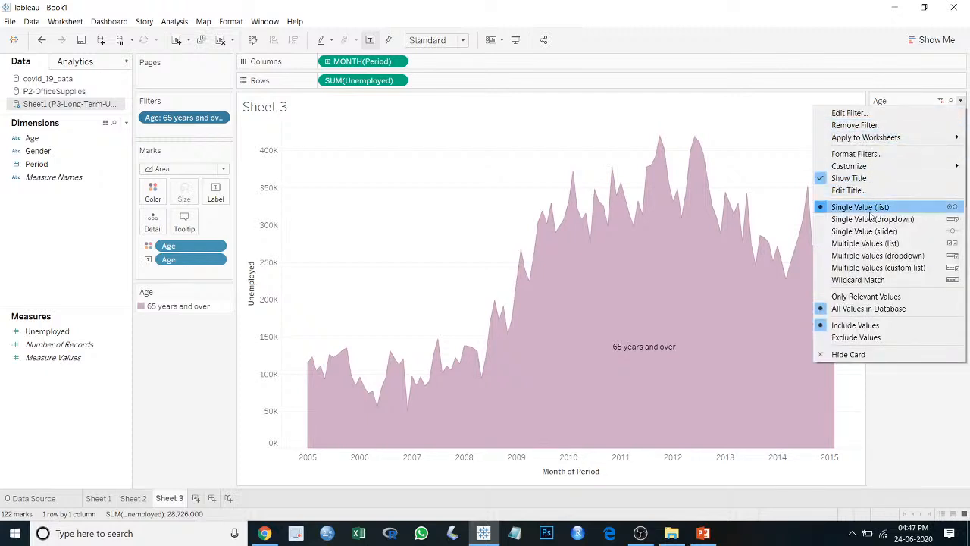
click(862, 232)
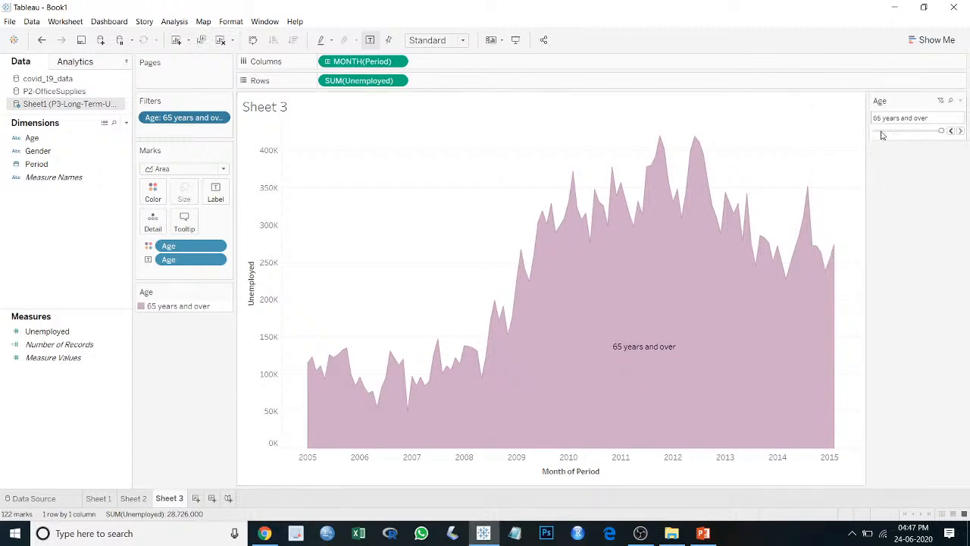
drag(877, 135, 931, 134)
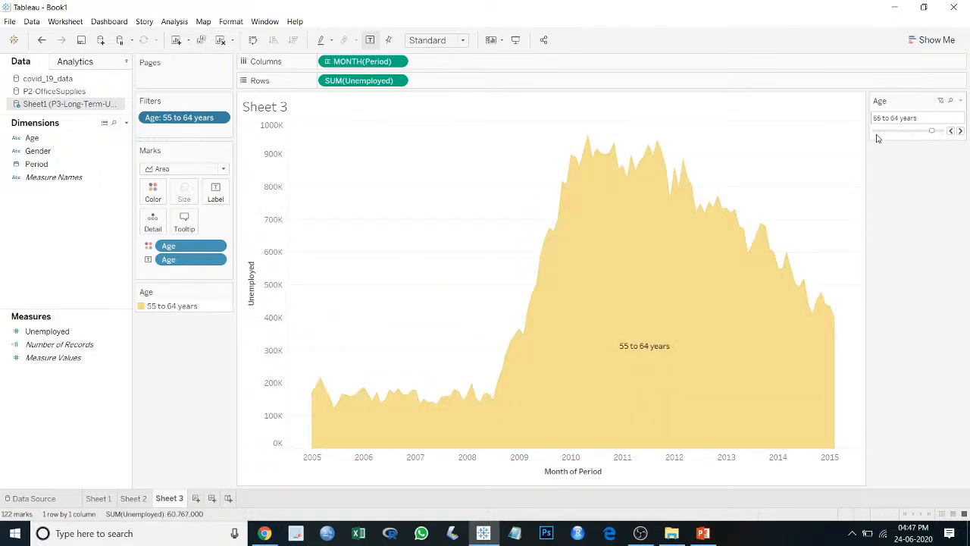
click(875, 134)
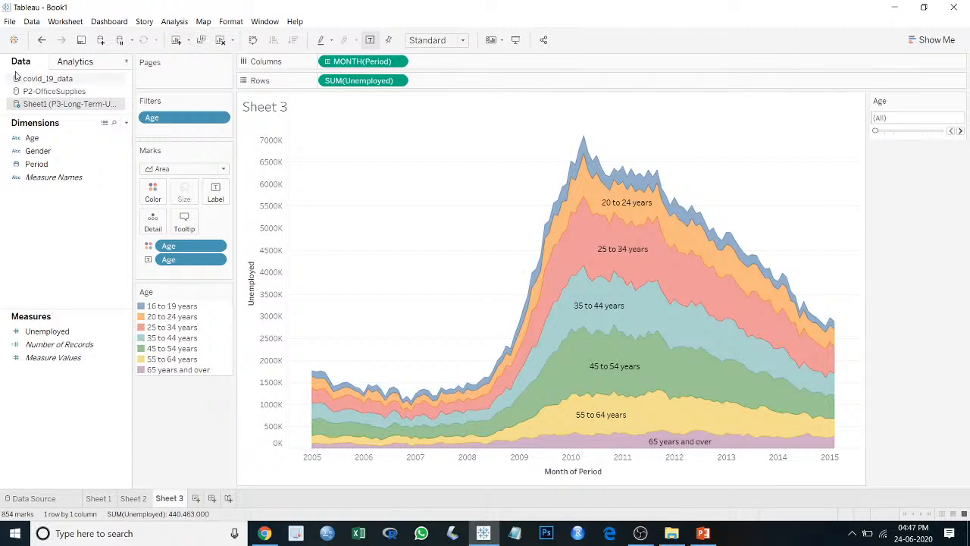
Step: Connect to the Excel workbook P4-AmazingMartEU2 from the Training ITM folder as a new data source
click(14, 40)
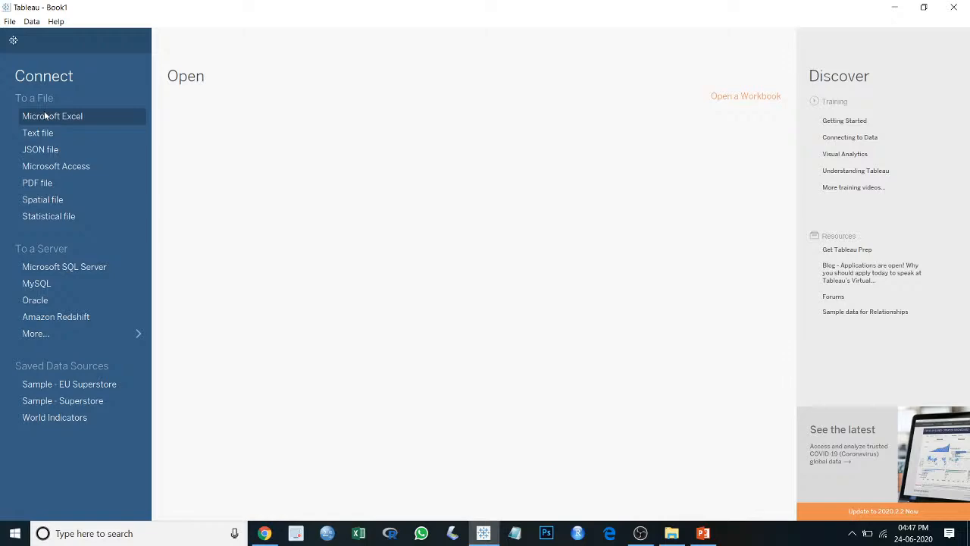
click(46, 115)
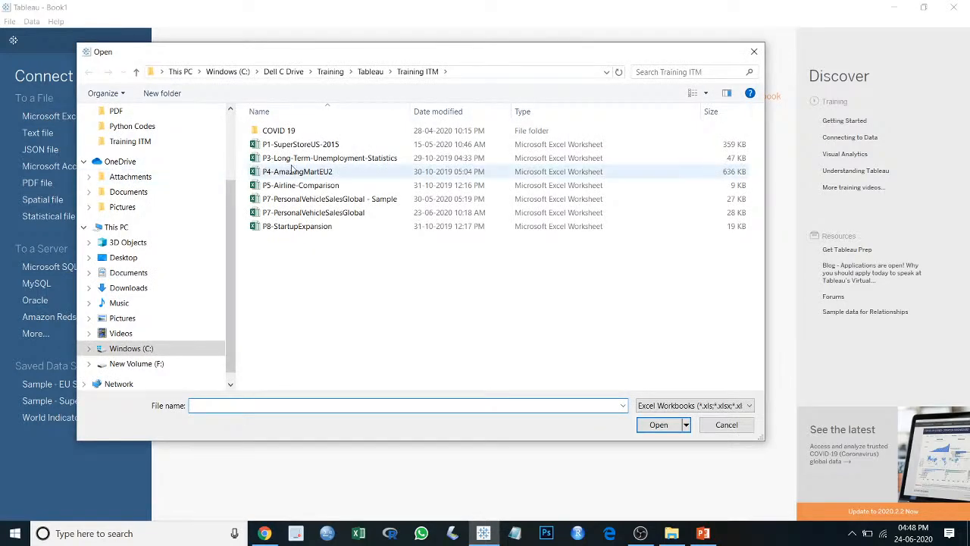
click(352, 177)
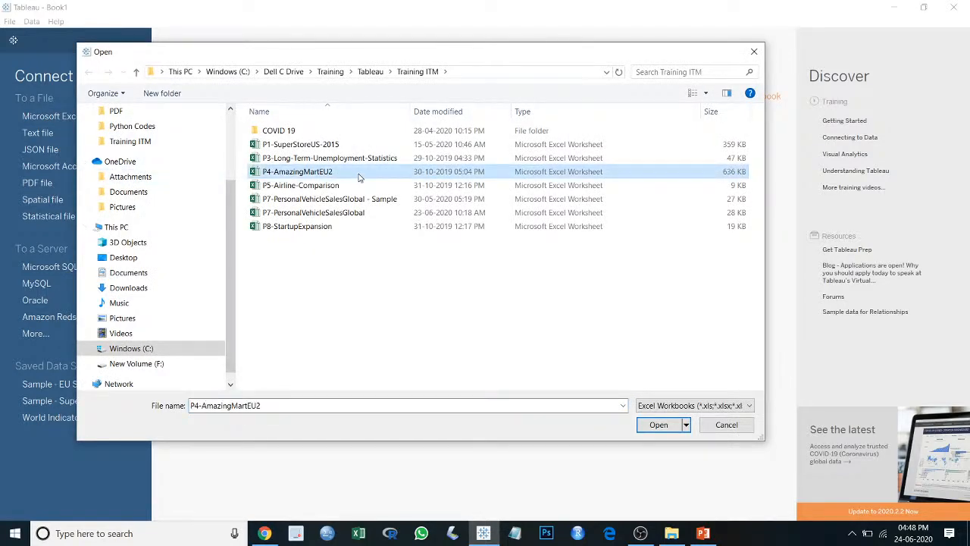
double_click(359, 177)
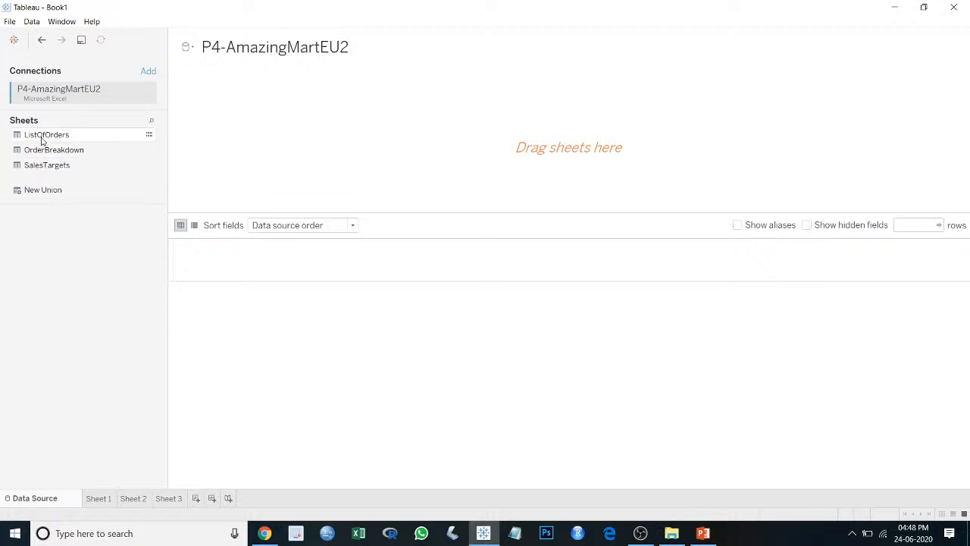
Step: Add the ListOfOrders sheet to the data source and join the OrderBreakdown sheet to it
drag(40, 139, 275, 146)
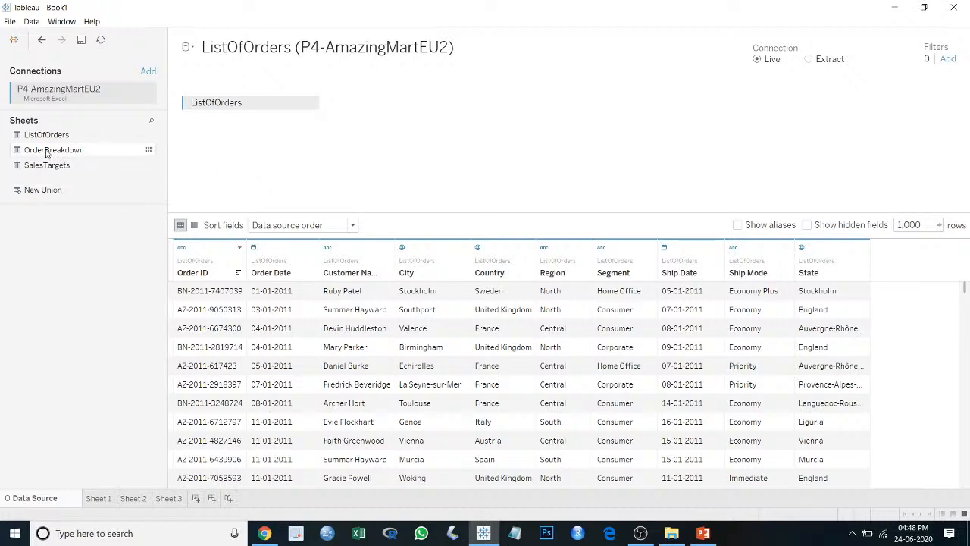
drag(48, 152, 422, 117)
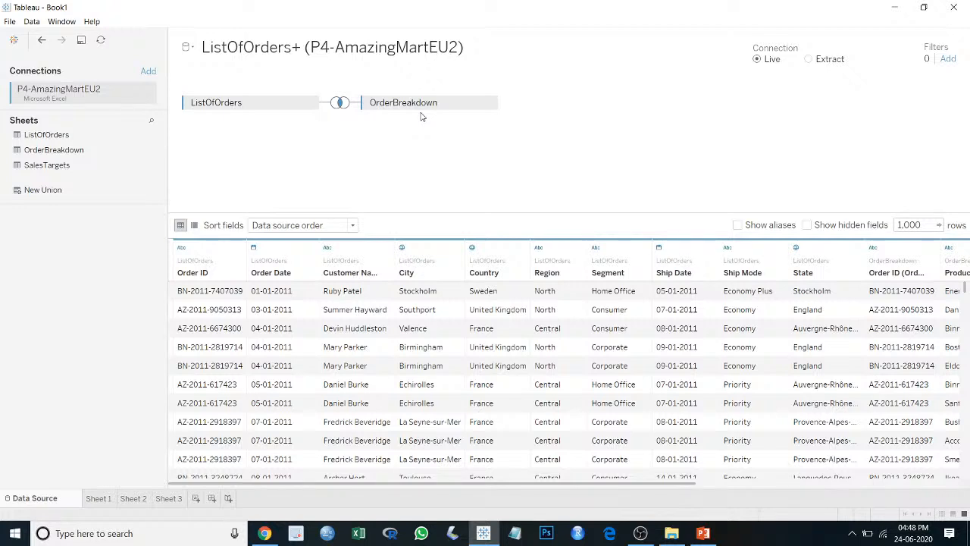
Step: Try the left, right and full outer join types between ListOfOrders and OrderBreakdown, and set the join back to inner
click(338, 103)
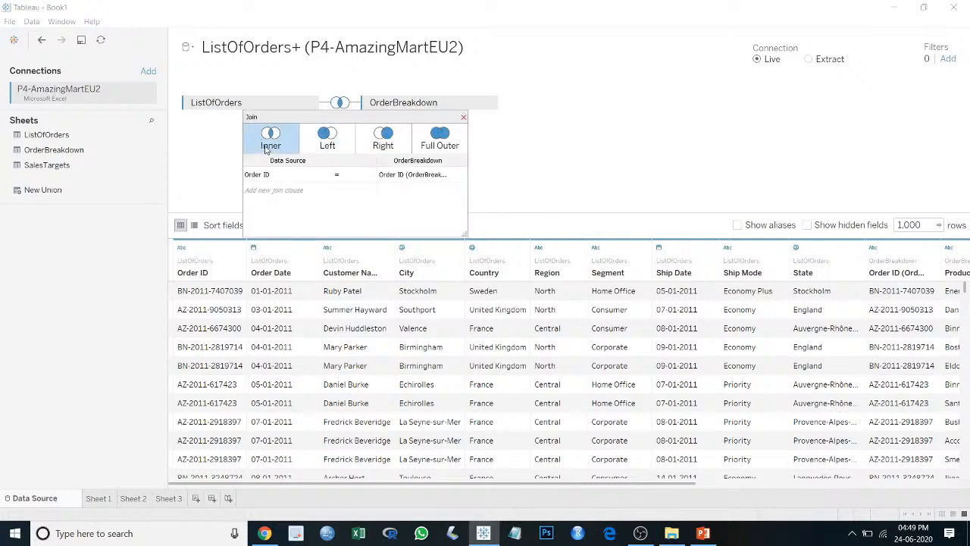
click(312, 146)
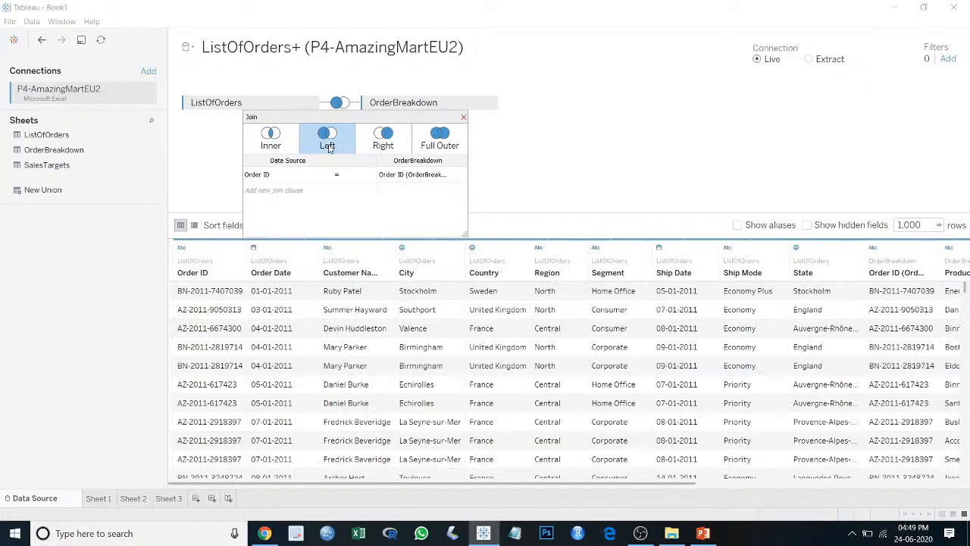
click(383, 140)
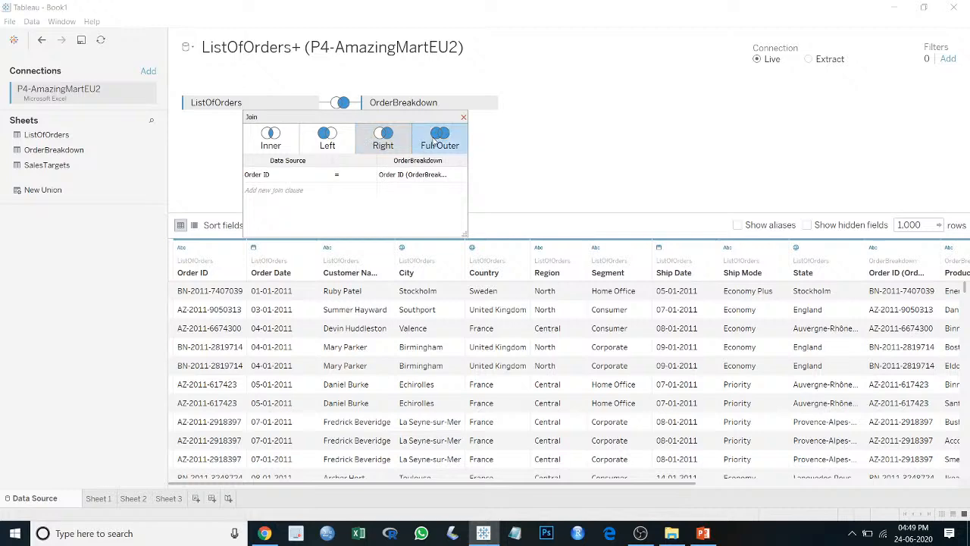
click(435, 142)
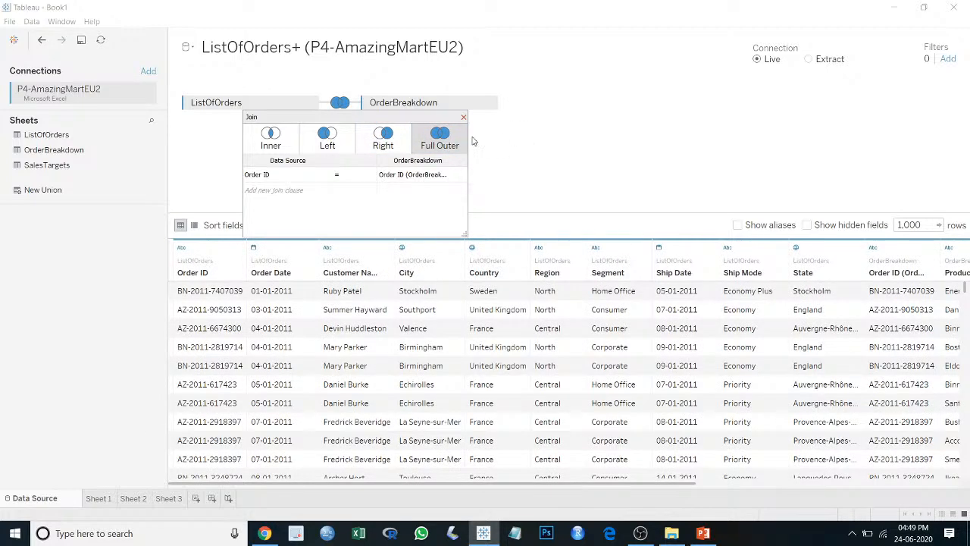
click(279, 149)
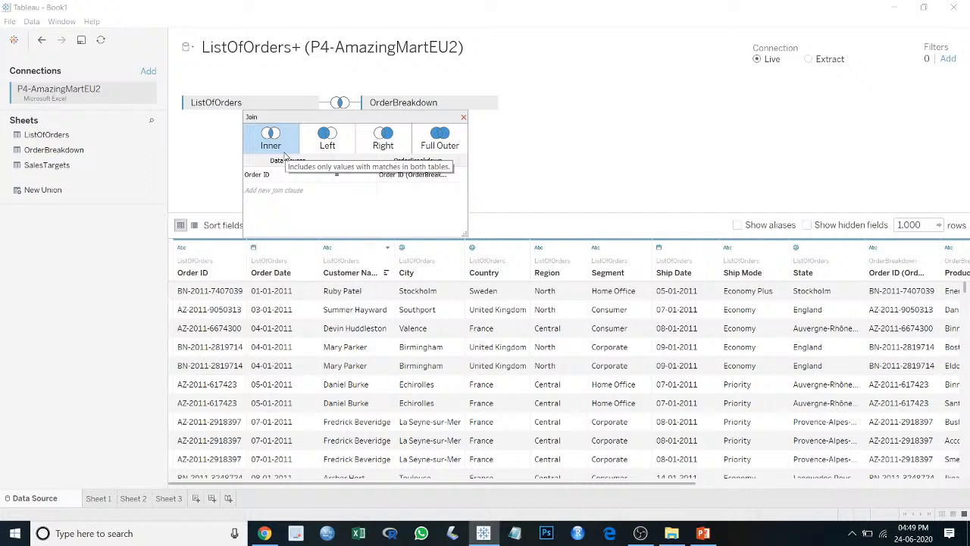
click(326, 139)
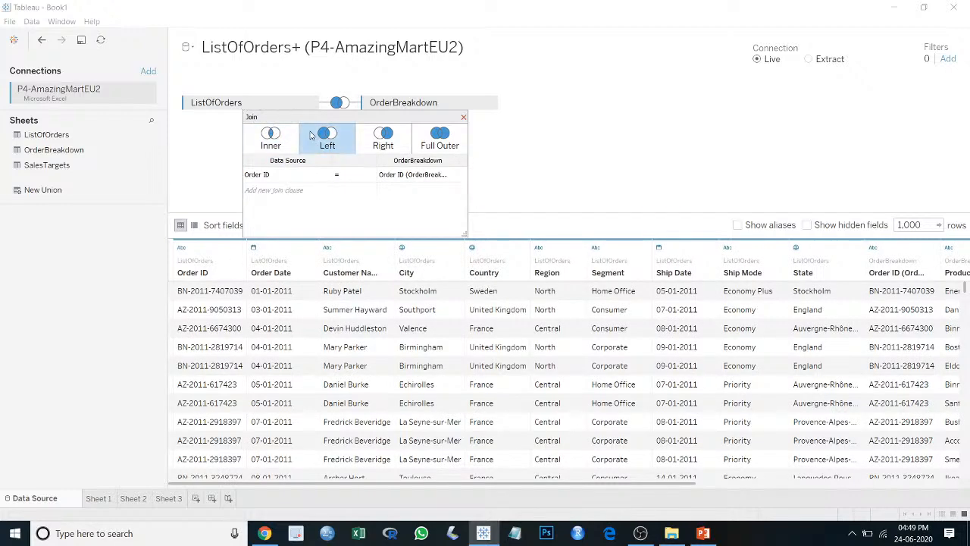
click(384, 140)
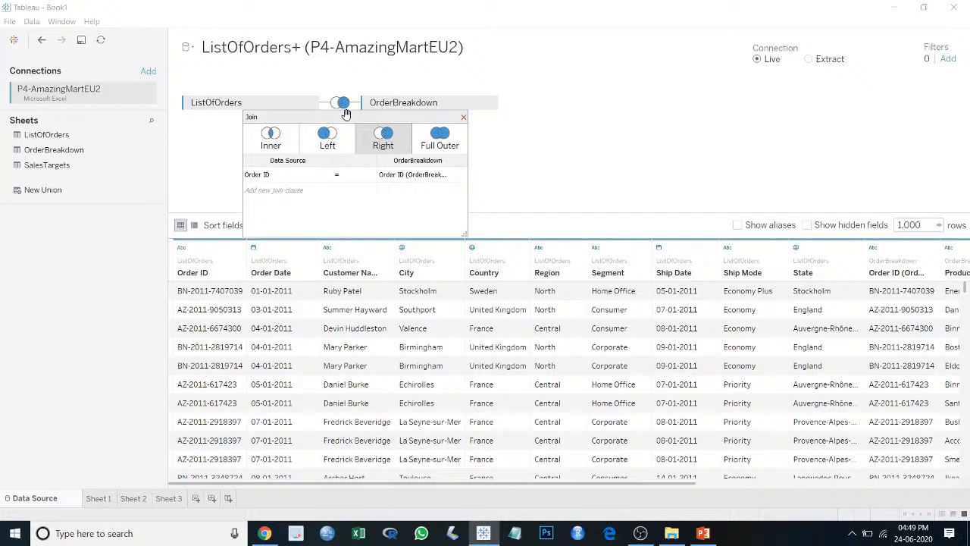
click(433, 140)
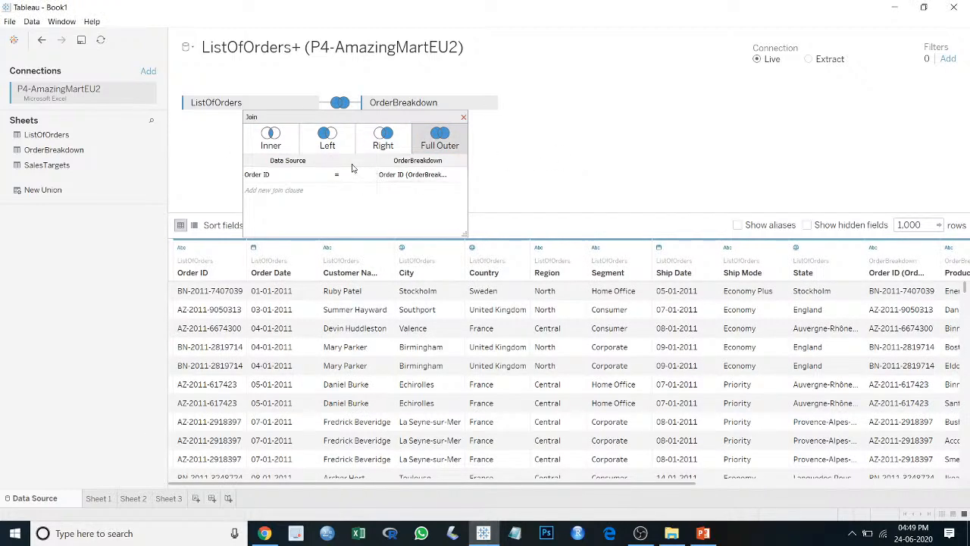
click(271, 138)
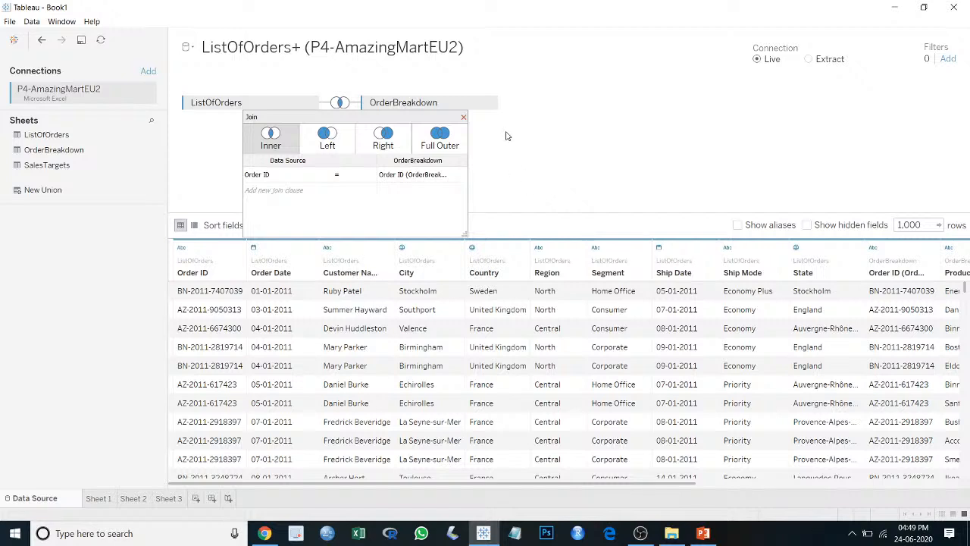
Step: Create a new worksheet for the joined ListOfOrders and OrderBreakdown data
click(196, 497)
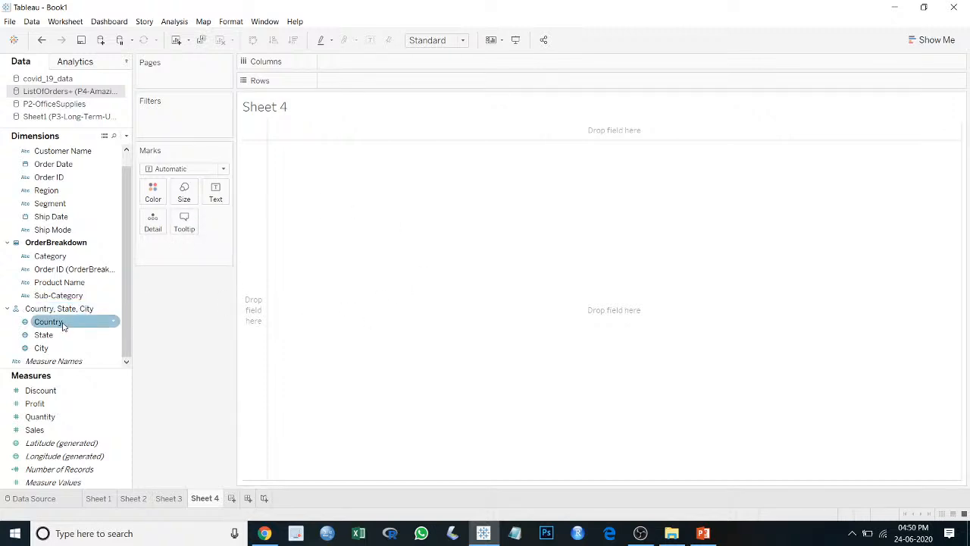
drag(63, 326, 114, 326)
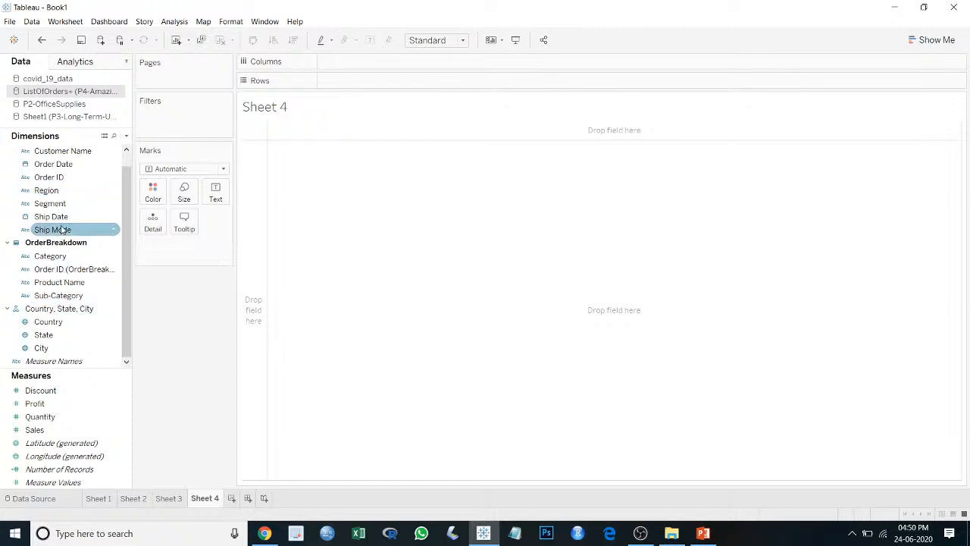
scroll(68, 176, up, 1)
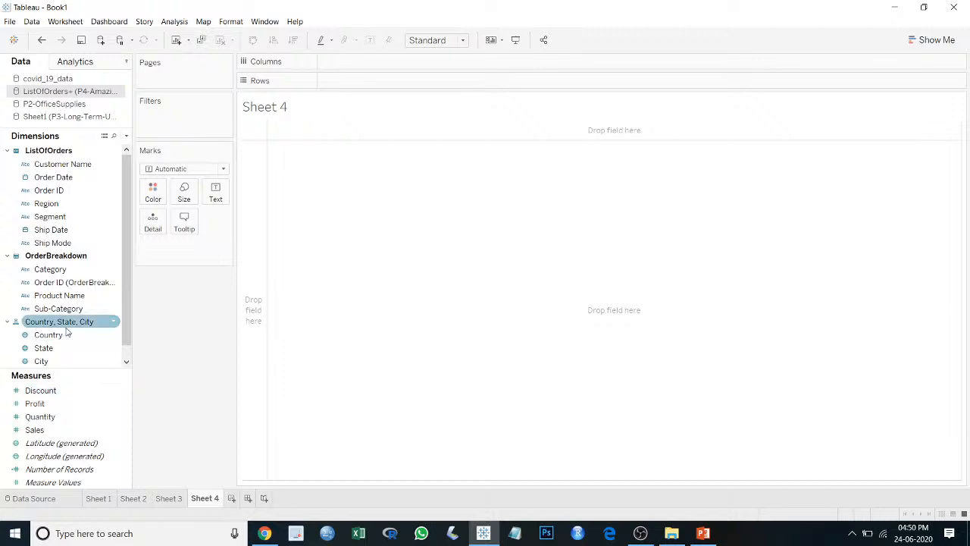
scroll(60, 328, down, 1)
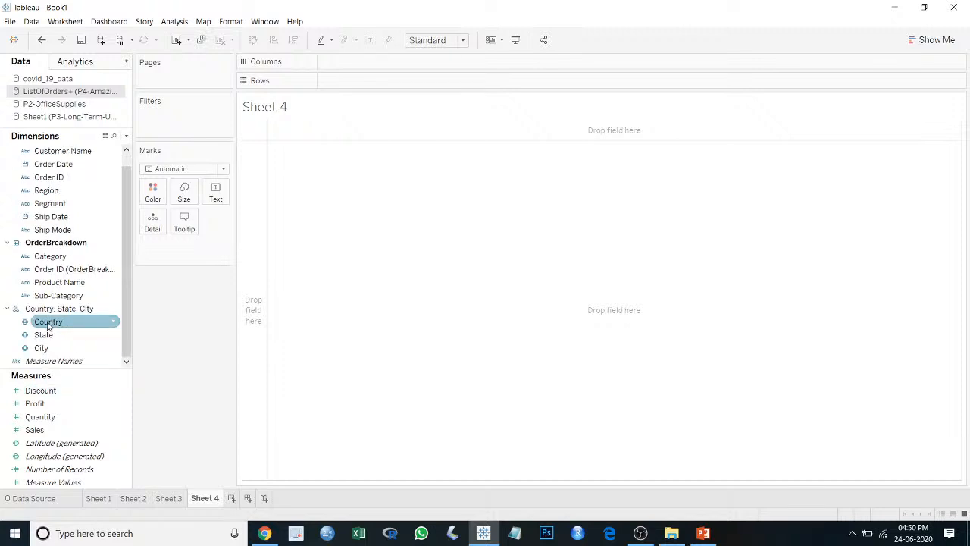
drag(52, 326, 520, 360)
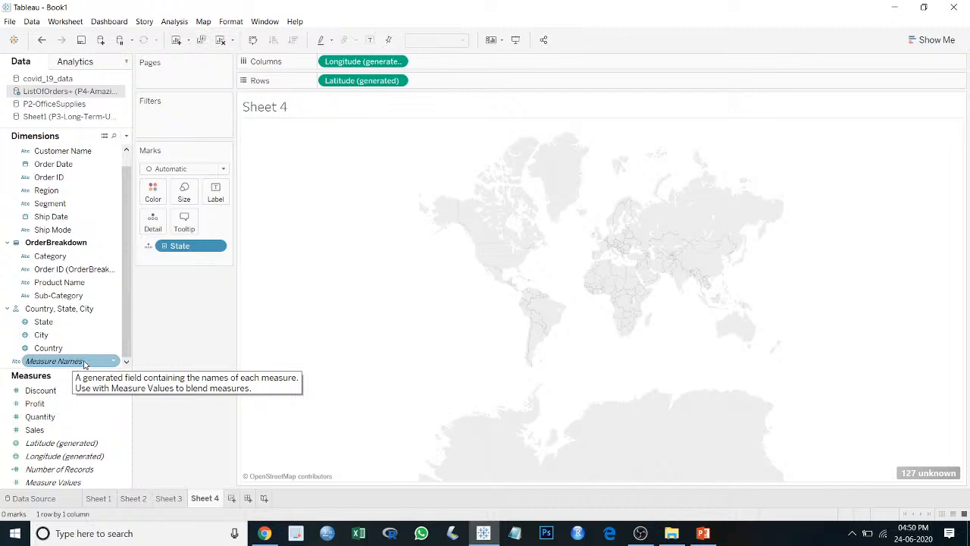
drag(184, 245, 176, 333)
drag(374, 81, 206, 322)
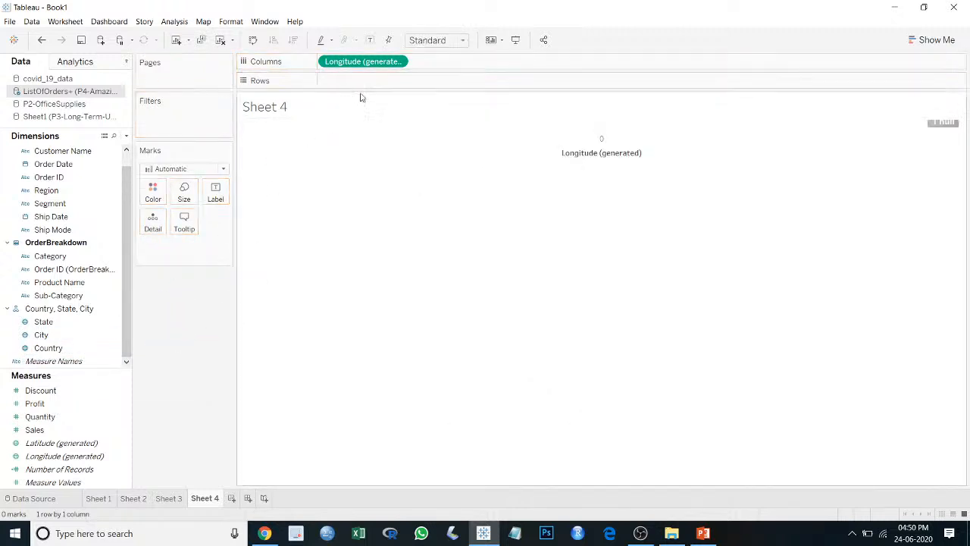
drag(362, 61, 184, 348)
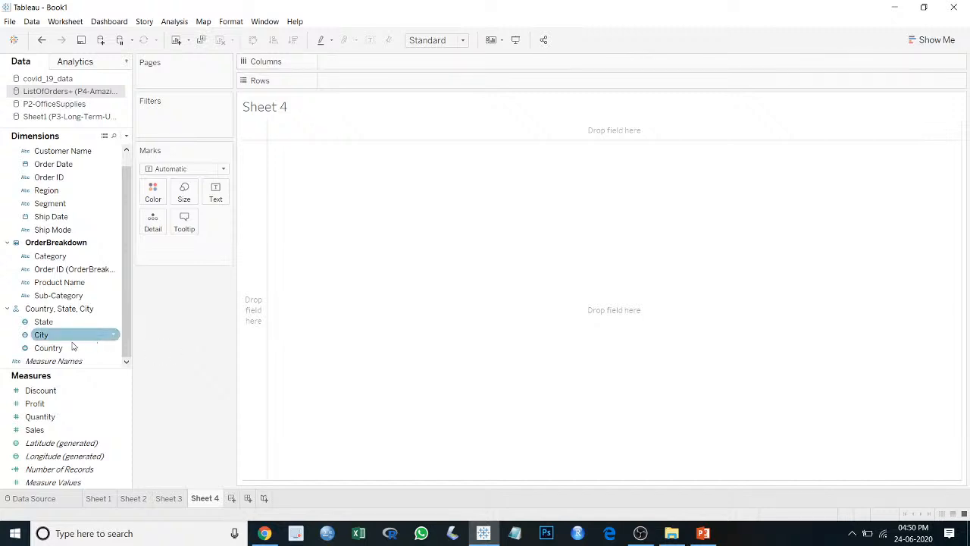
Step: Plot the Country dimension on a map in the empty view and change the chart to a filled map
drag(50, 352, 643, 379)
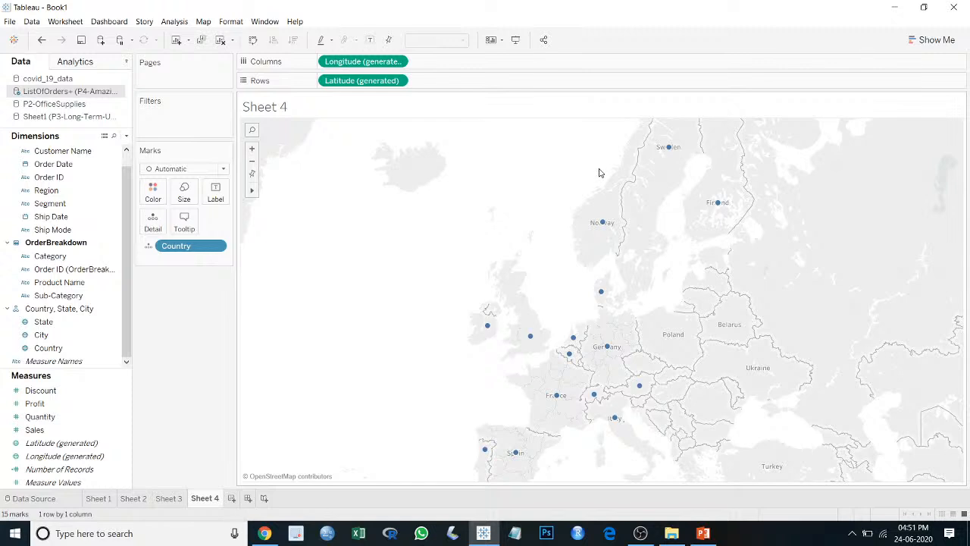
click(920, 40)
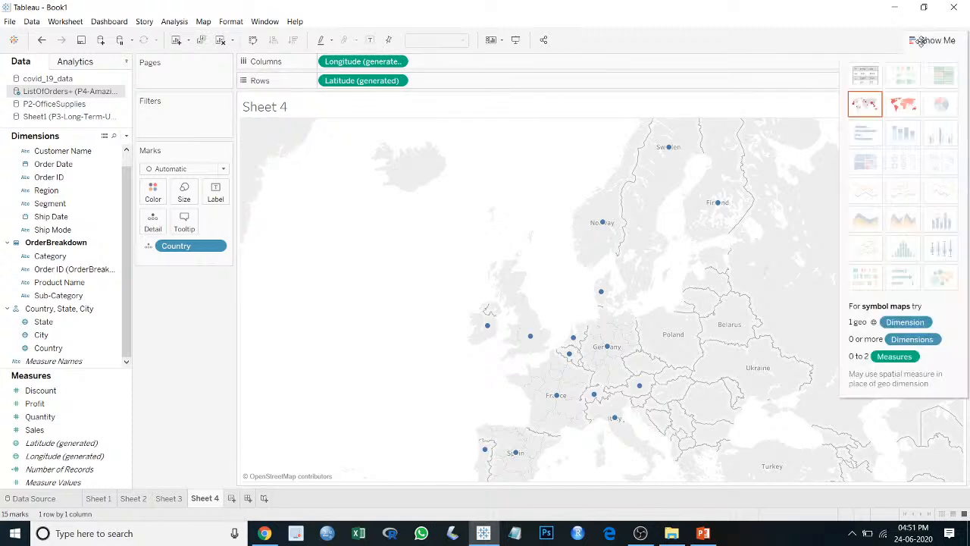
click(902, 106)
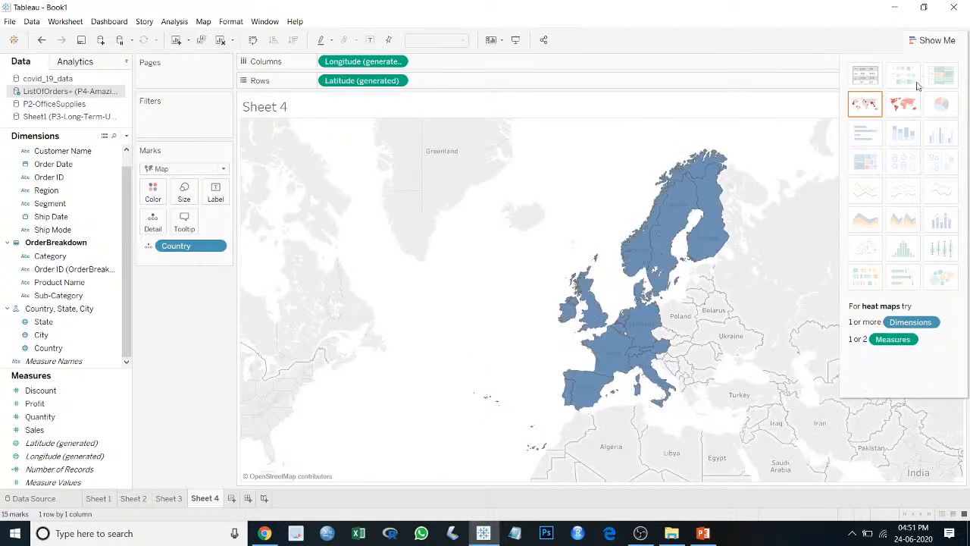
click(938, 41)
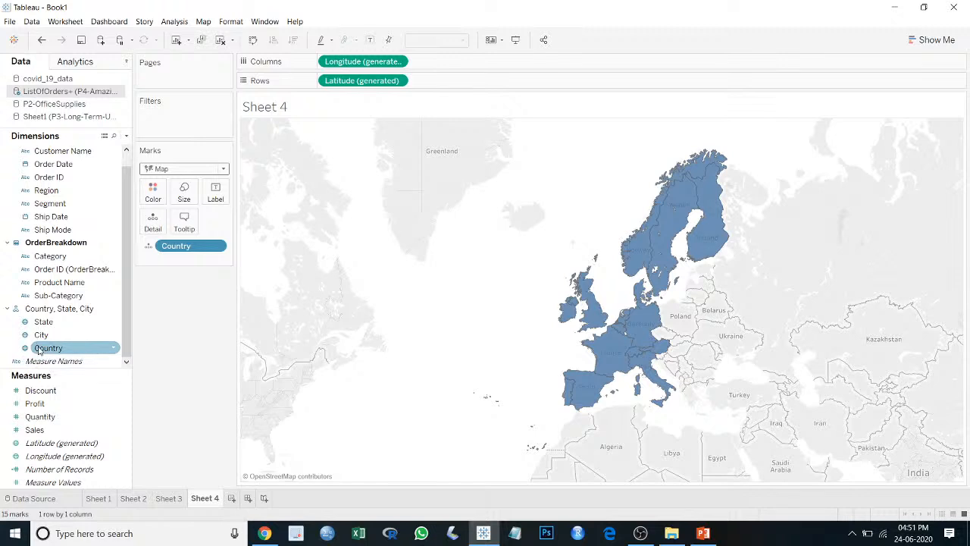
Step: Color the filled map by Country and label each area with its country name
drag(39, 349, 145, 193)
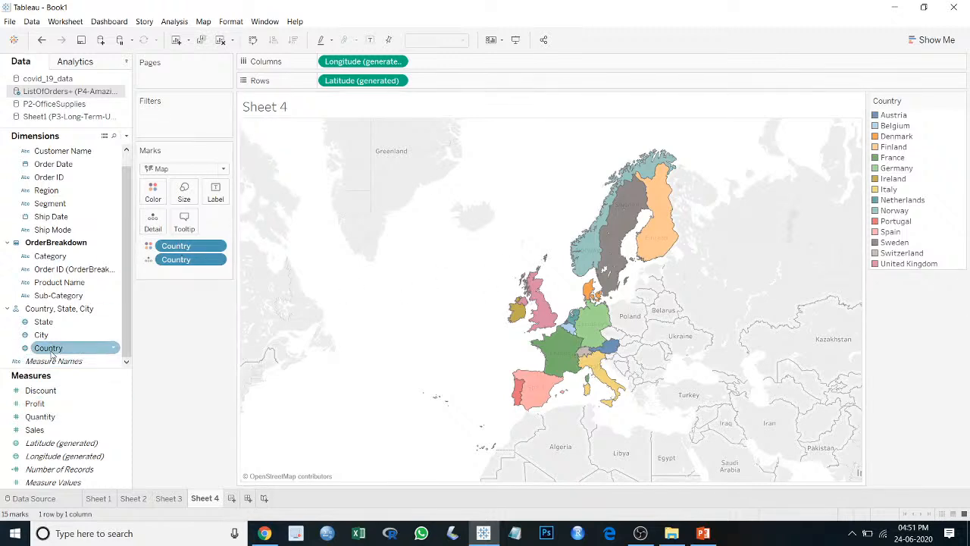
drag(50, 350, 216, 192)
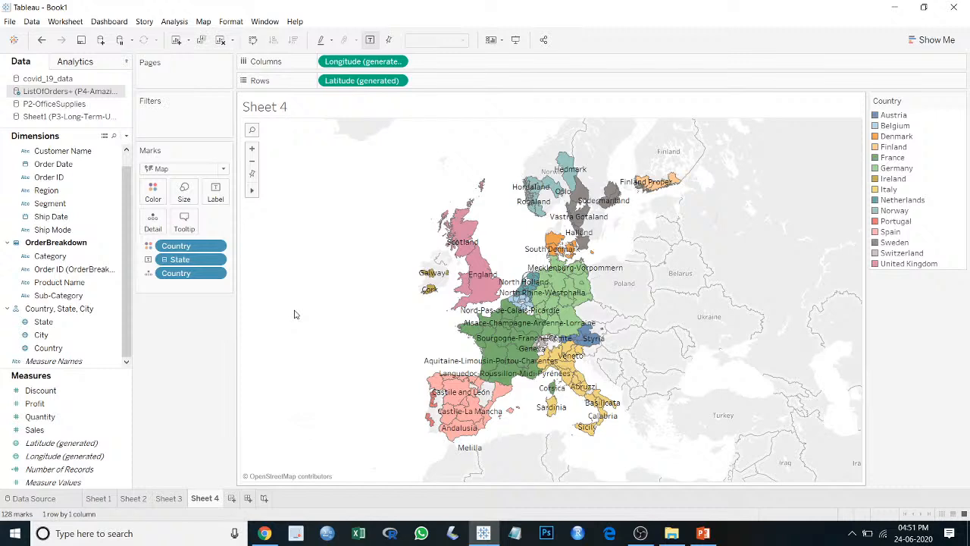
key(ctrl+z)
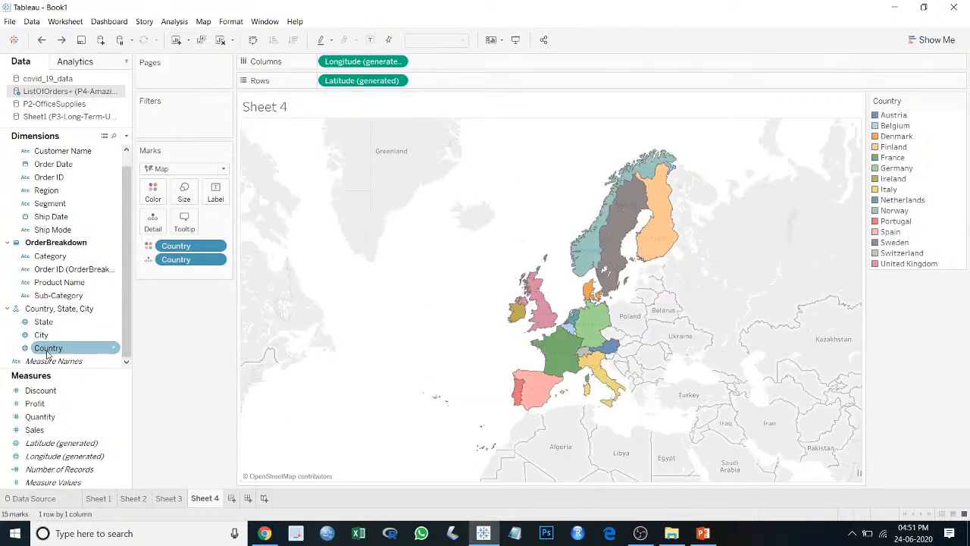
drag(47, 353, 212, 191)
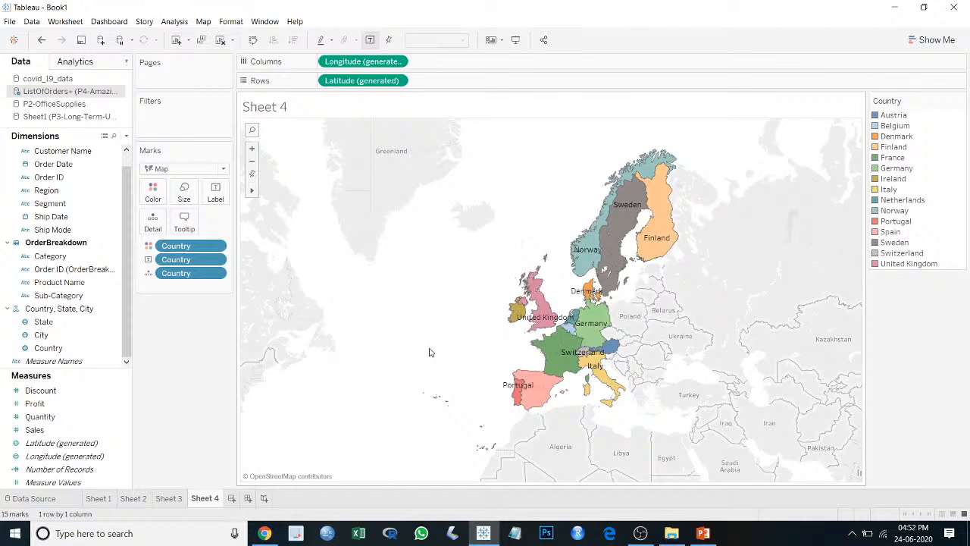
Step: Rename Sheet 4 as EU Nation
double_click(215, 502)
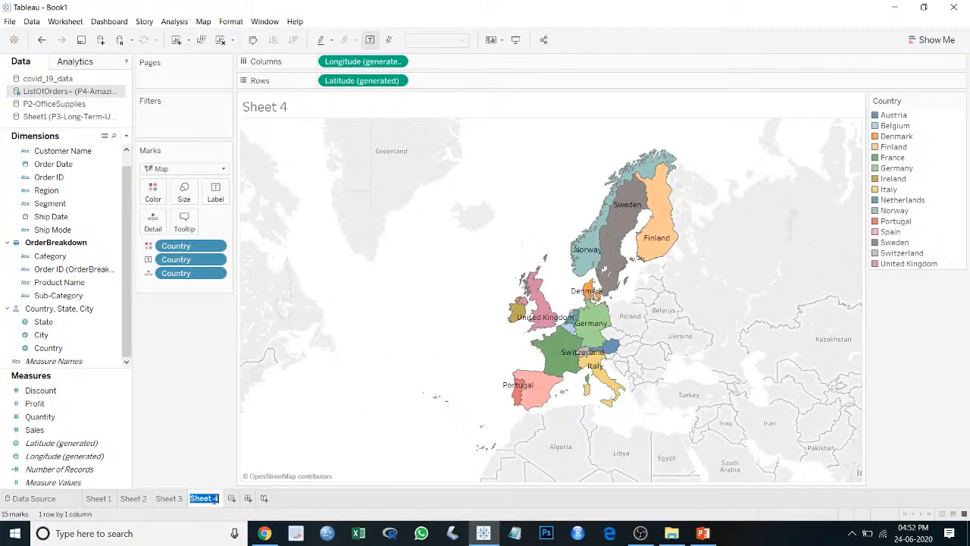
text(EU Nam)
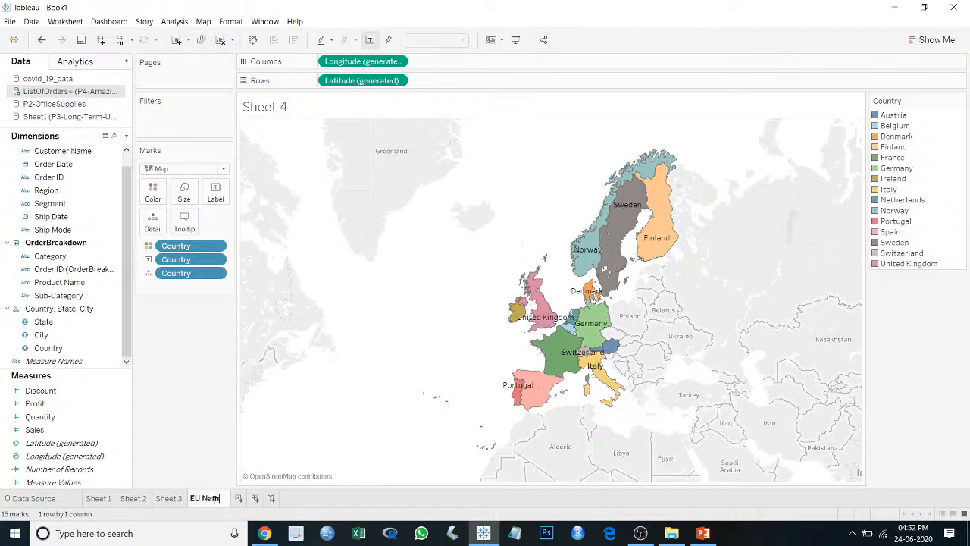
text(tion)
key(BackSpace)
key(BackSpace)
key(BackSpace)
key(BackSpace)
key(BackSpace)
key(BackSpace)
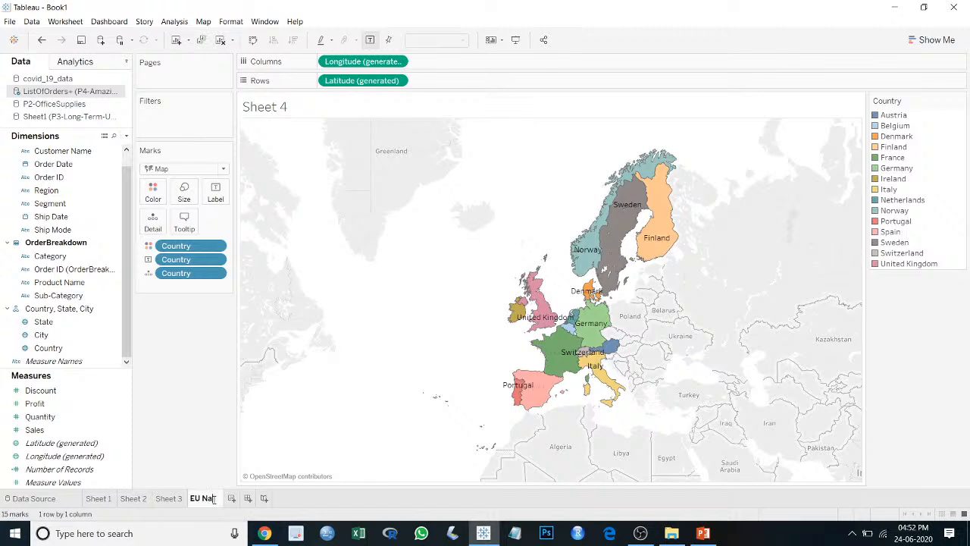
text(ation)
key(Return)
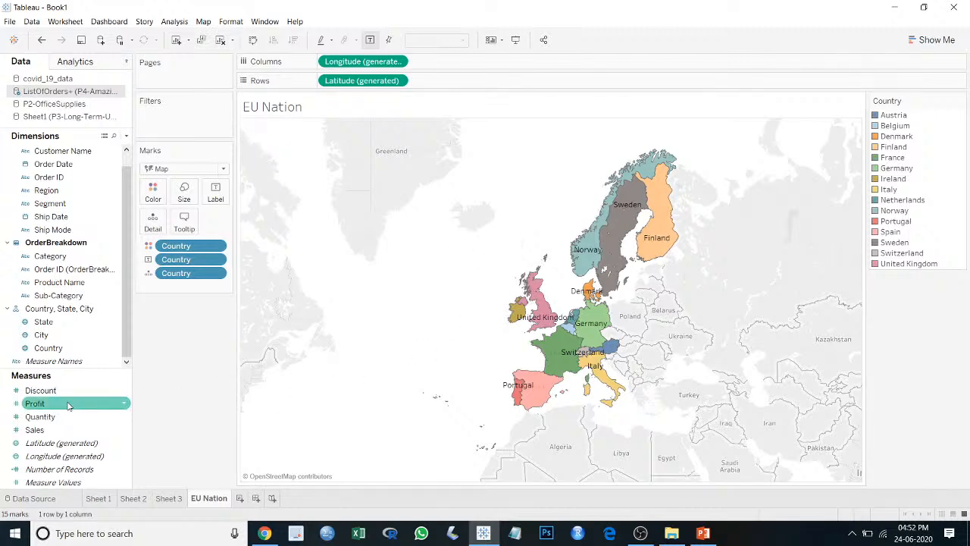
Step: Add the Profit measure to the map marks as detail
drag(68, 406, 178, 273)
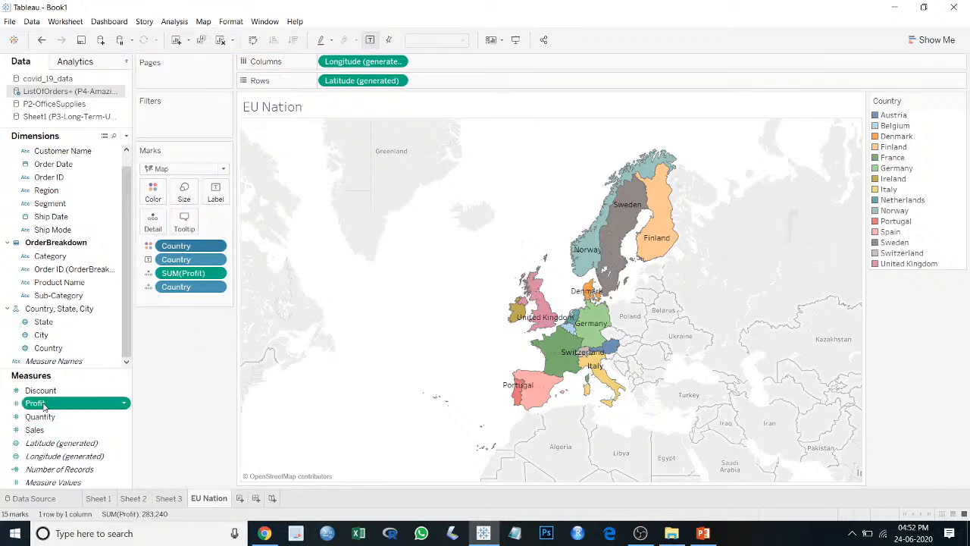
Step: Recolor the filled map by the Profit measure and inspect the profit details of individual countries
drag(35, 404, 155, 194)
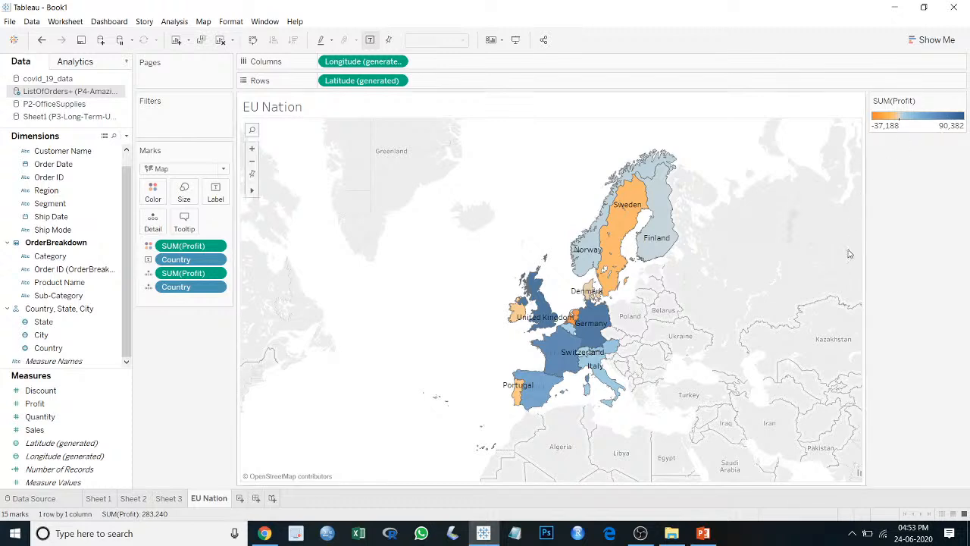
mouse_move(597, 332)
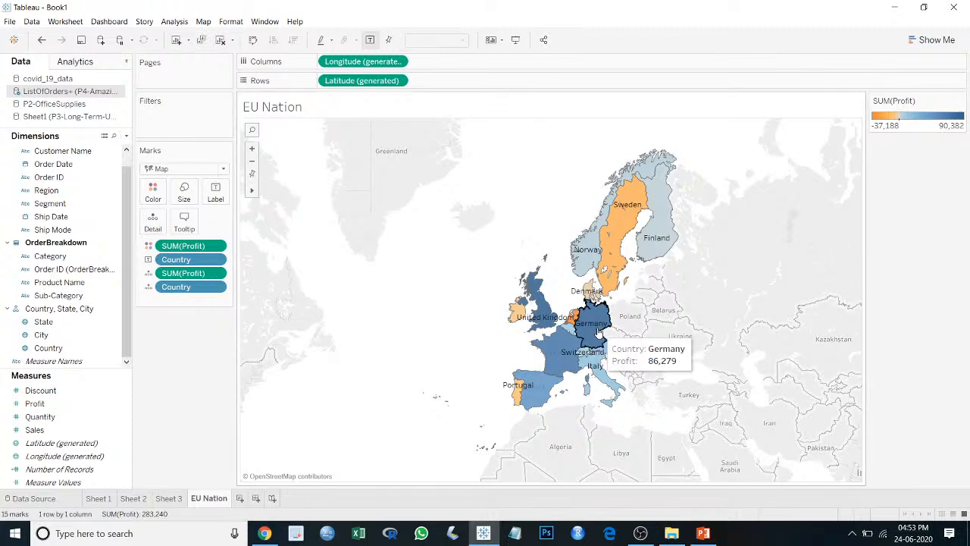
mouse_move(584, 353)
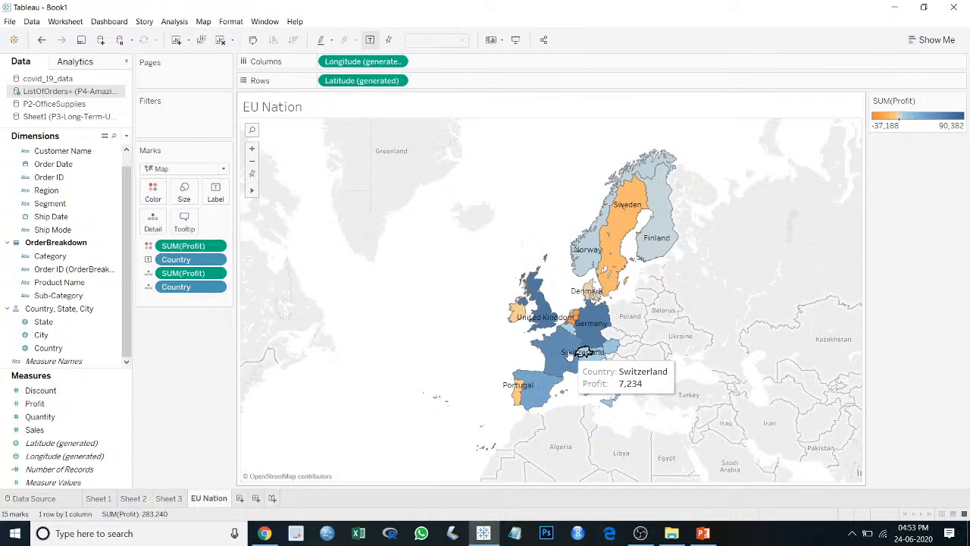
mouse_move(542, 322)
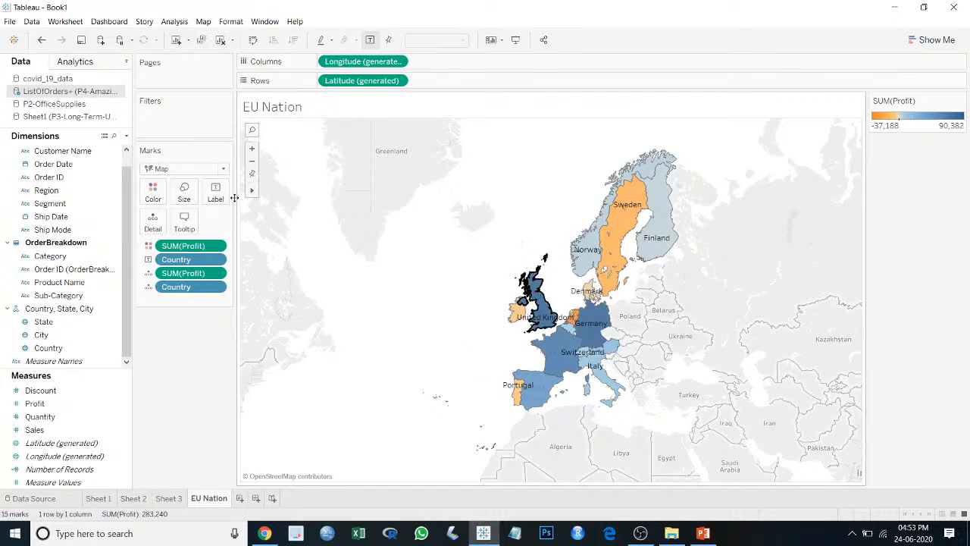
mouse_move(257, 197)
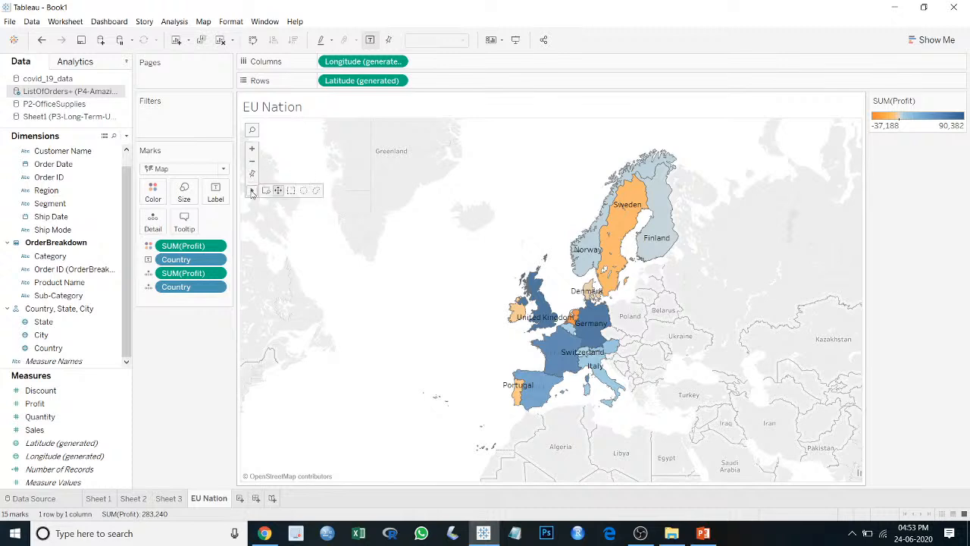
click(265, 192)
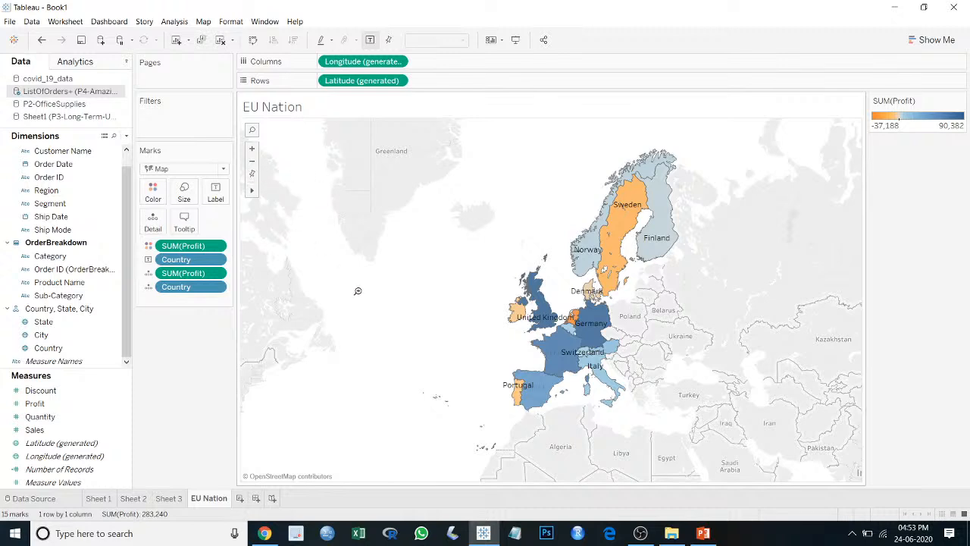
click(279, 195)
Step: Add a new worksheet after EU Nation
mouse_move(516, 393)
click(240, 499)
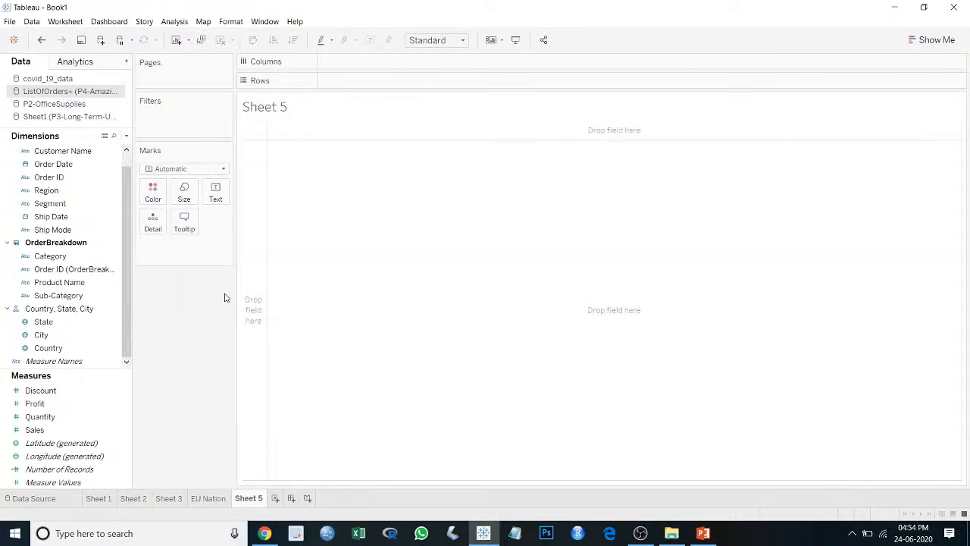
click(46, 430)
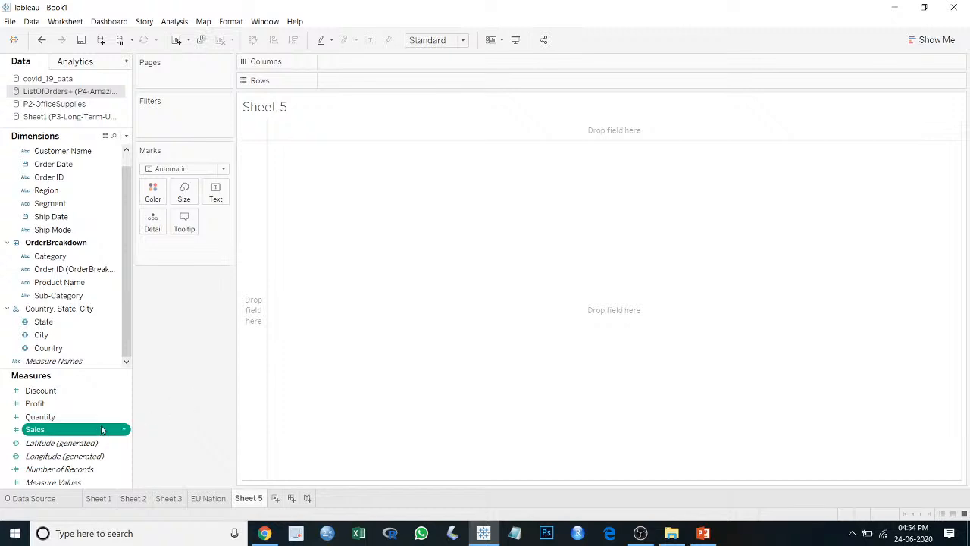
click(61, 434)
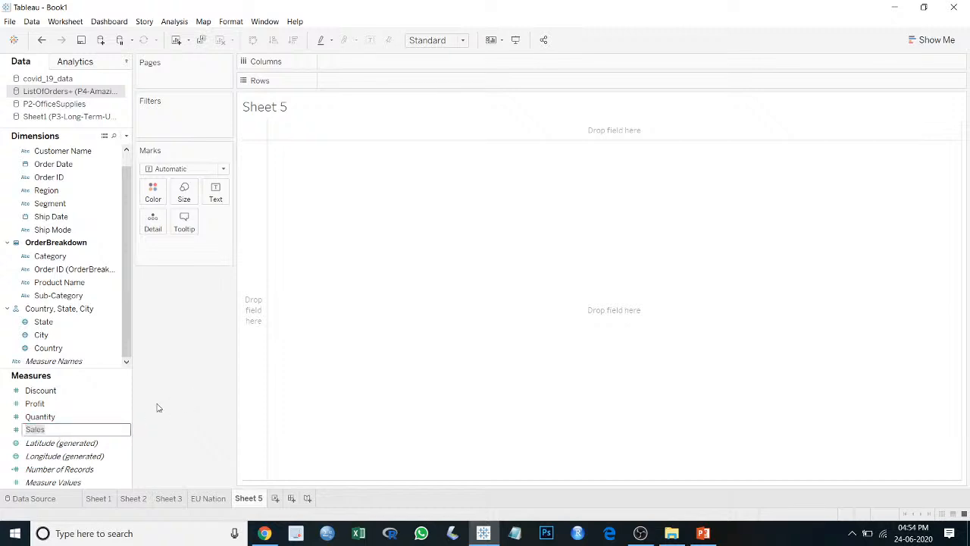
key(Return)
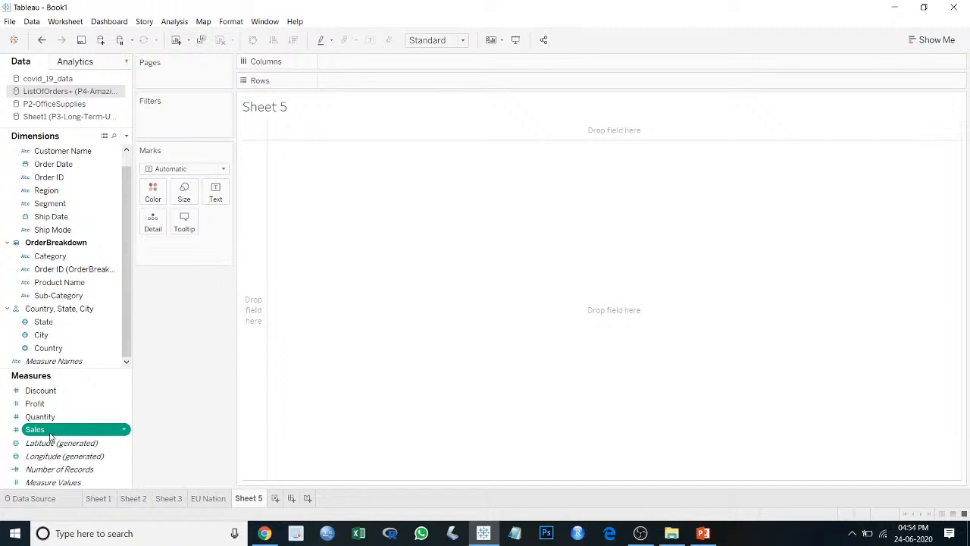
drag(54, 433, 325, 286)
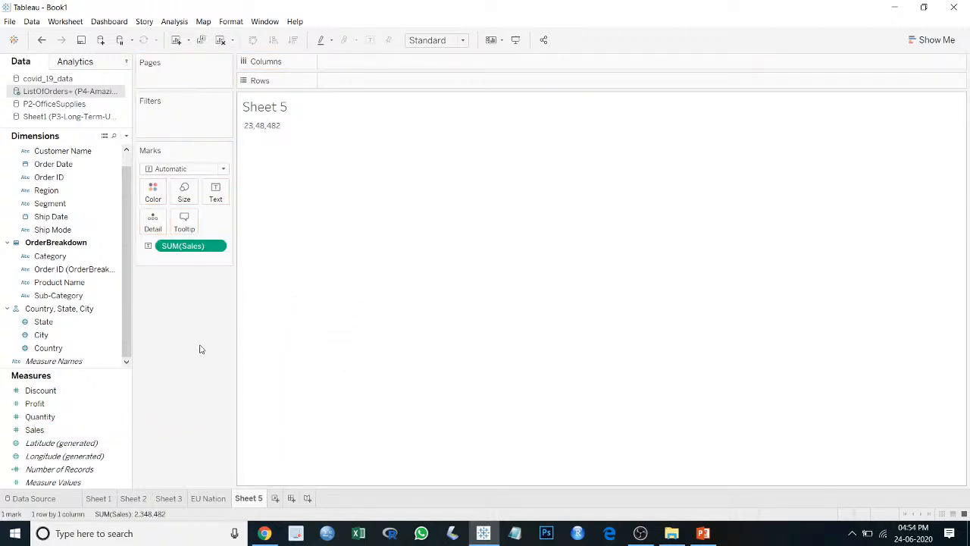
drag(185, 259, 180, 390)
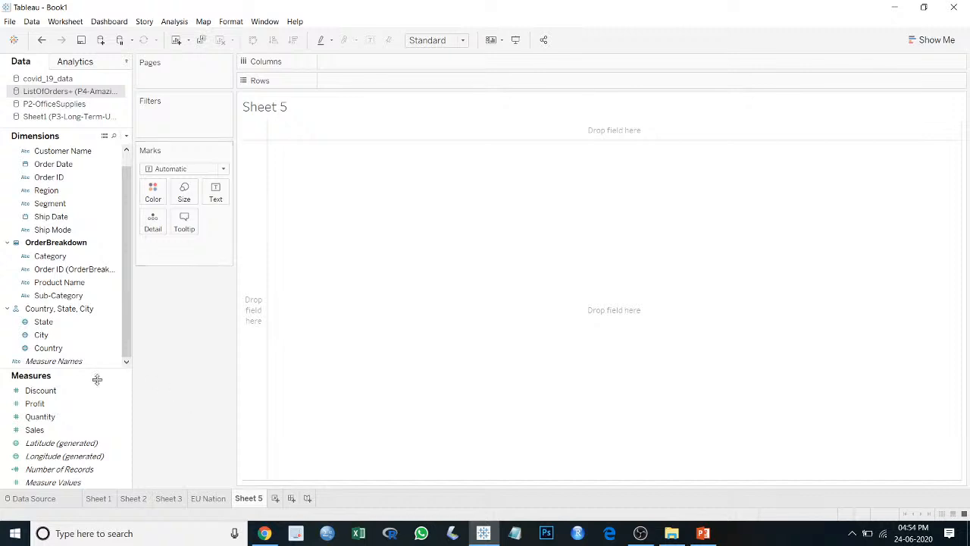
Step: Plot Sales on columns against Profit on rows and turn off measure aggregation to show individual records
drag(53, 433, 397, 62)
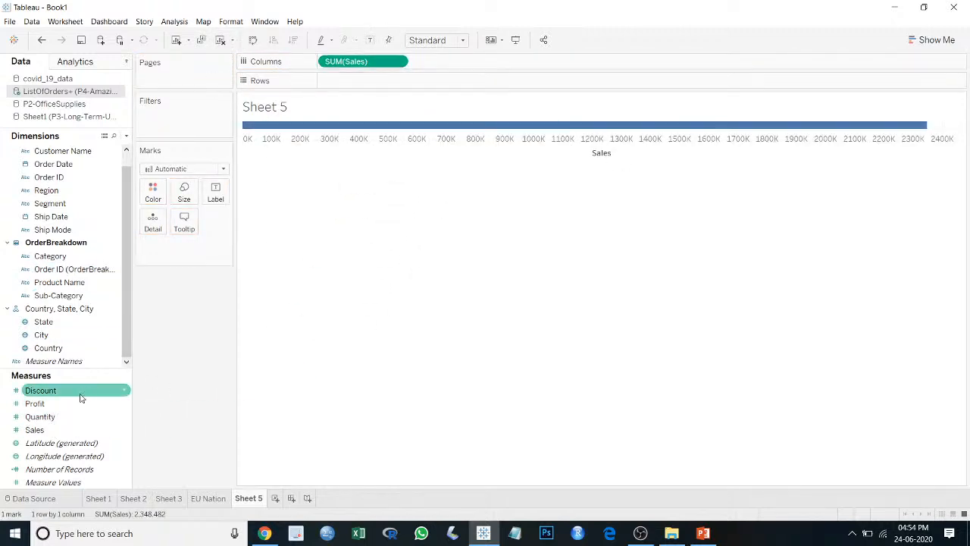
drag(71, 403, 421, 80)
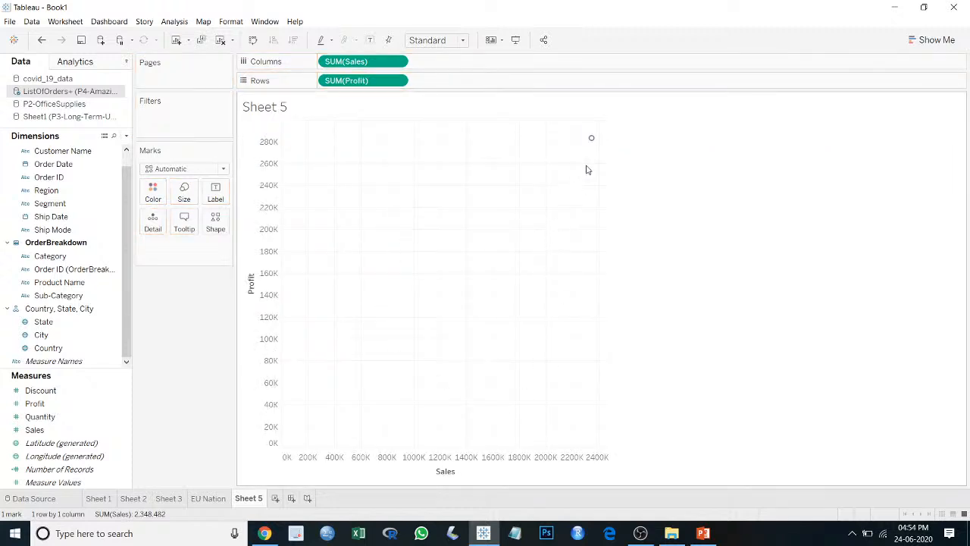
mouse_move(593, 141)
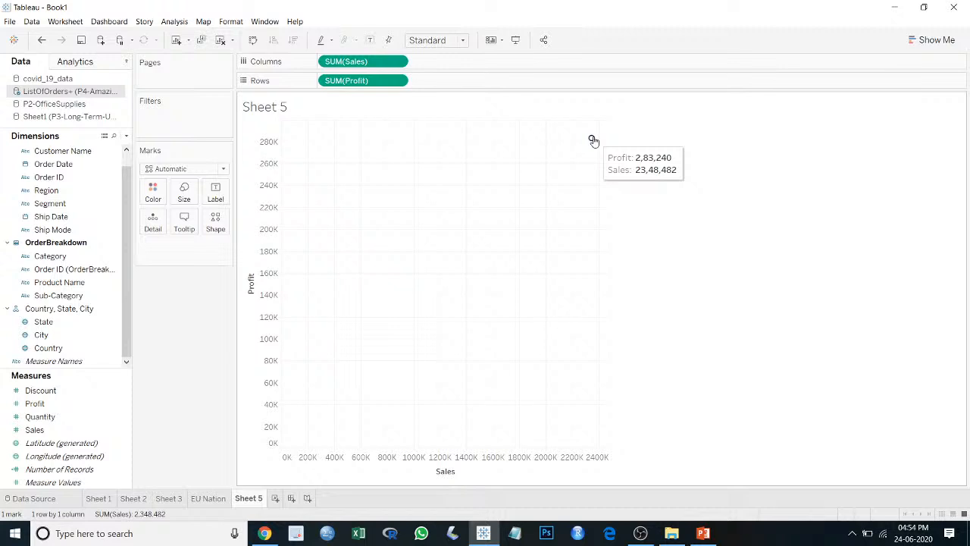
click(174, 22)
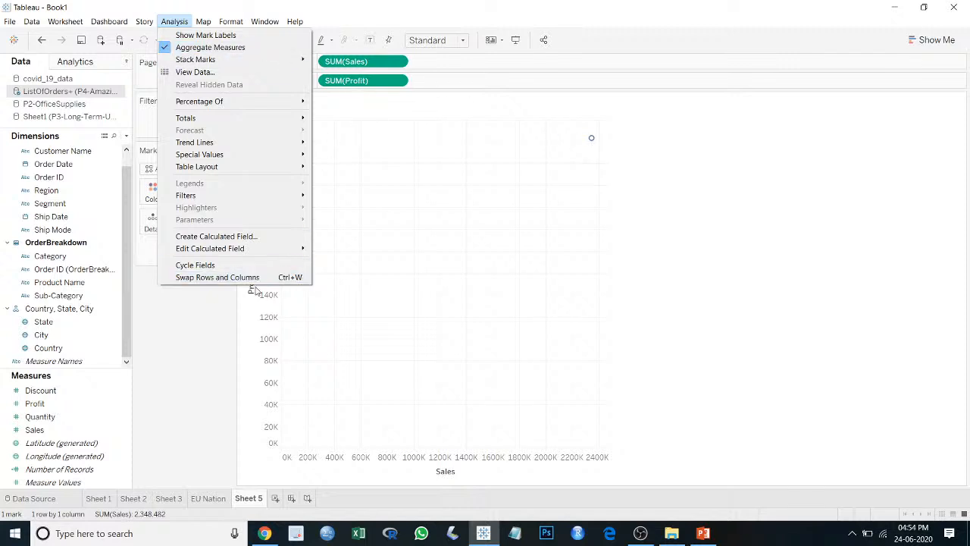
click(212, 50)
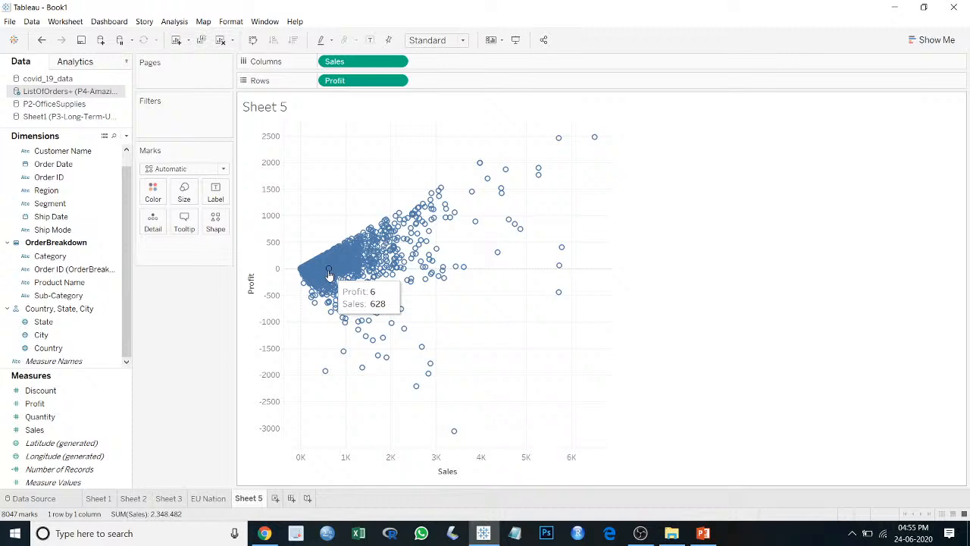
Step: Add Customer Name as detail on the scatter plot and color its marks by Profit
click(57, 153)
drag(57, 157, 152, 225)
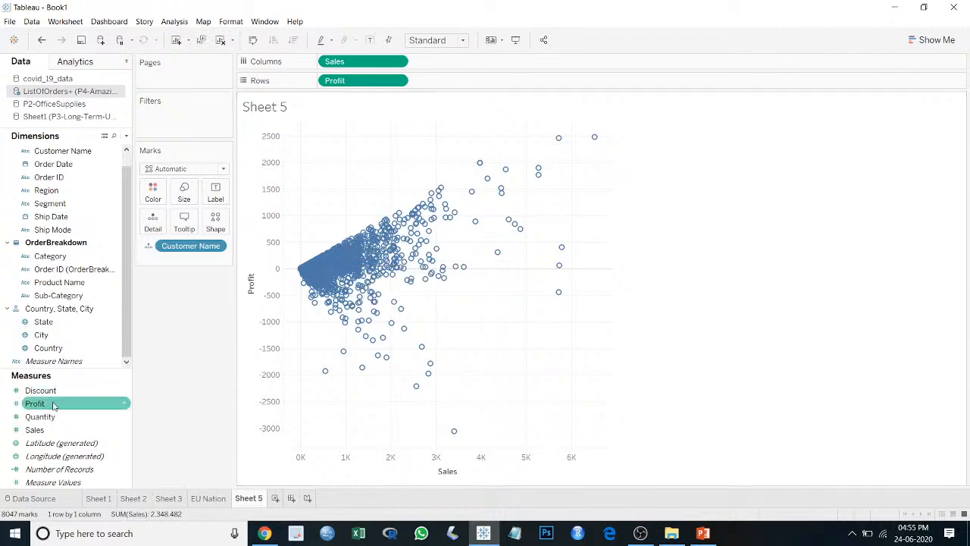
drag(46, 404, 153, 191)
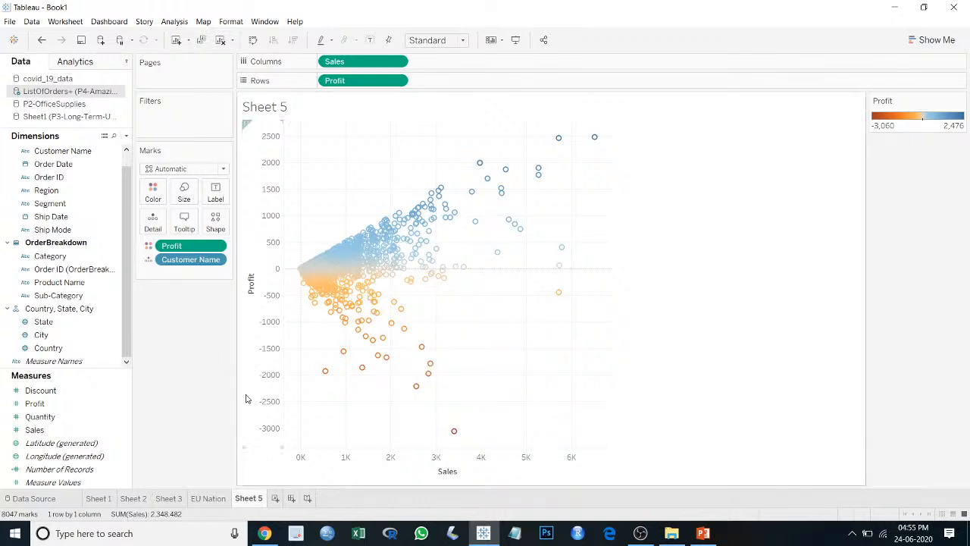
Step: Rename Sheet 5 as Sales
double_click(250, 498)
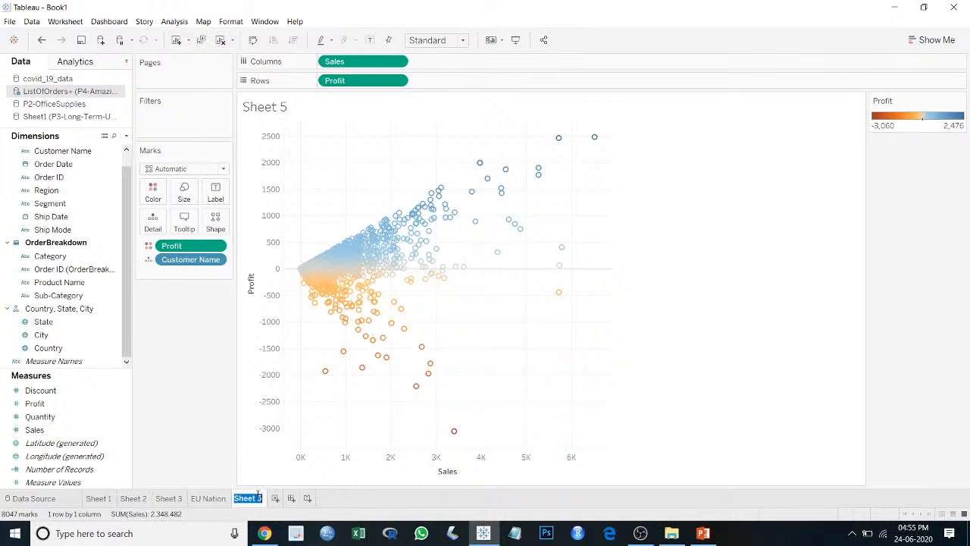
text(Sales)
key(Return)
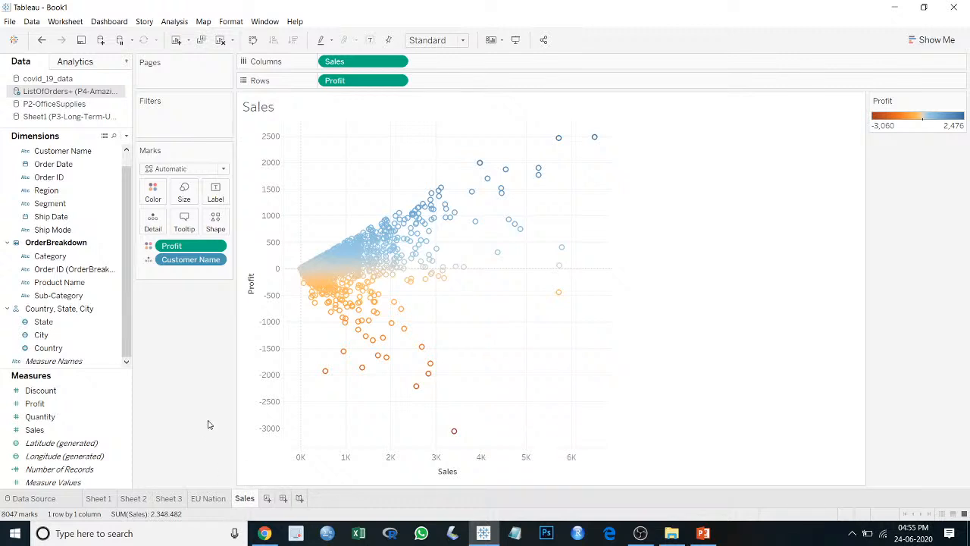
Step: In a new worksheet, build a bar chart of Sales by Sub-Category with the bars colored by Sub-Category
click(267, 497)
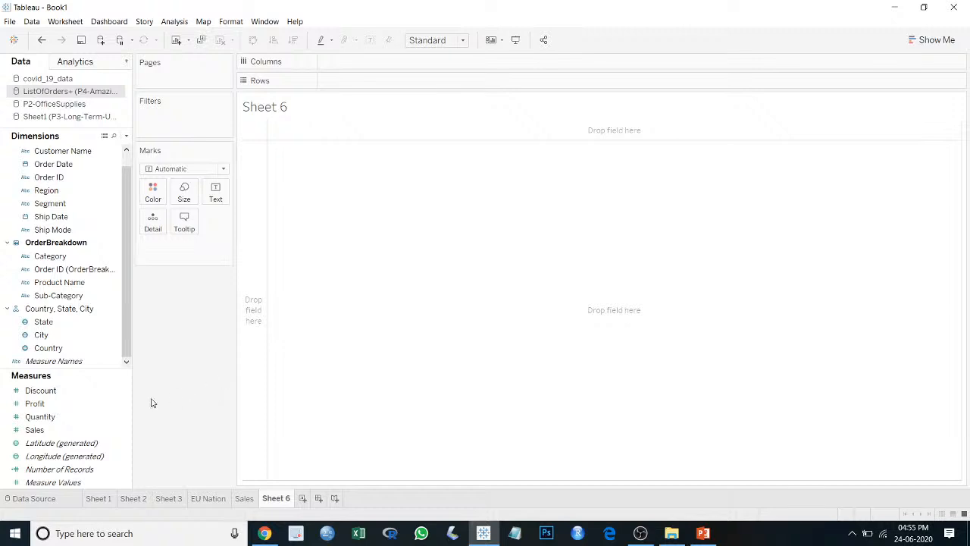
click(60, 432)
drag(61, 436, 398, 81)
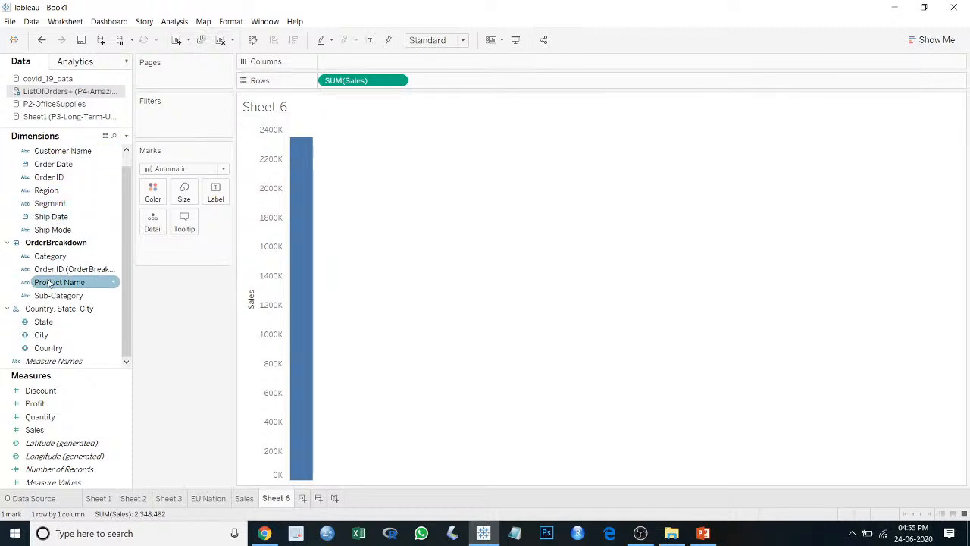
drag(47, 298, 362, 67)
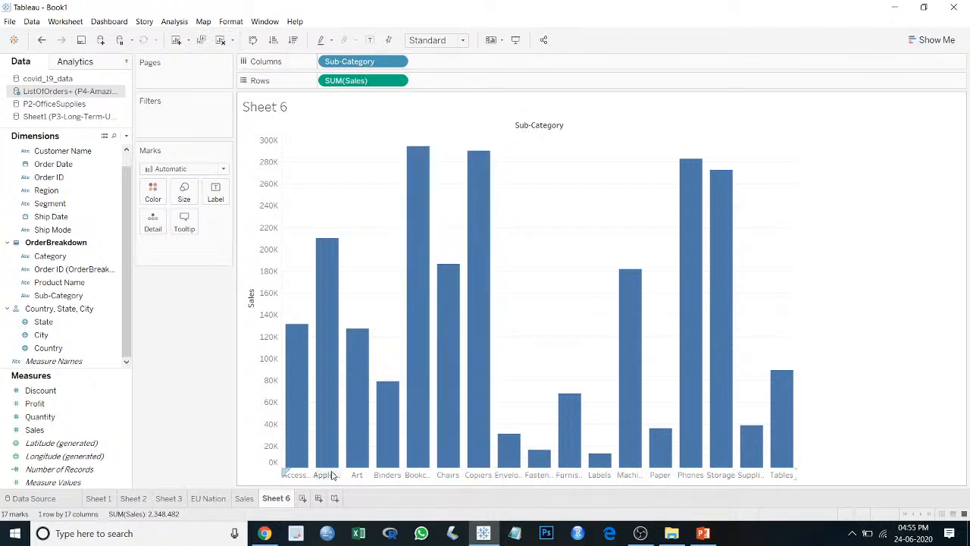
mouse_move(415, 357)
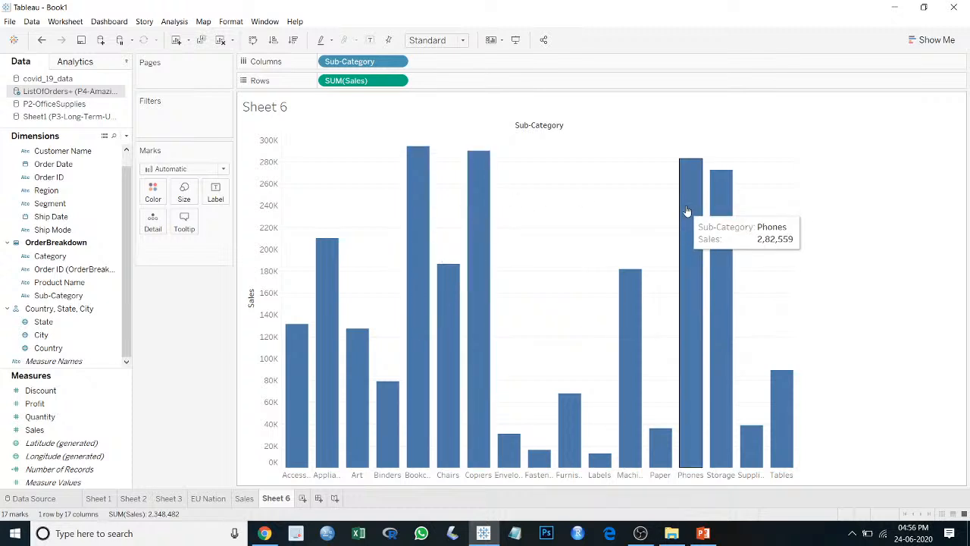
mouse_move(714, 213)
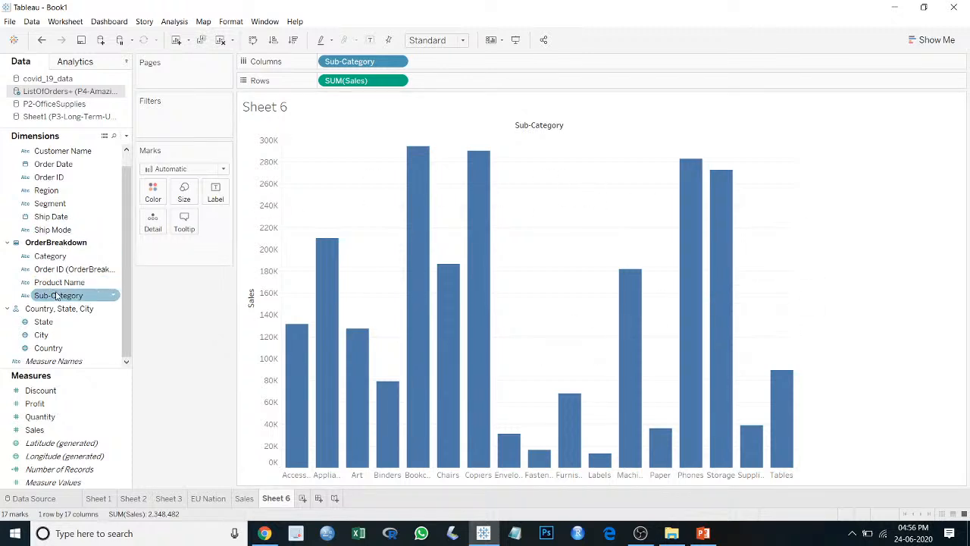
drag(57, 296, 153, 190)
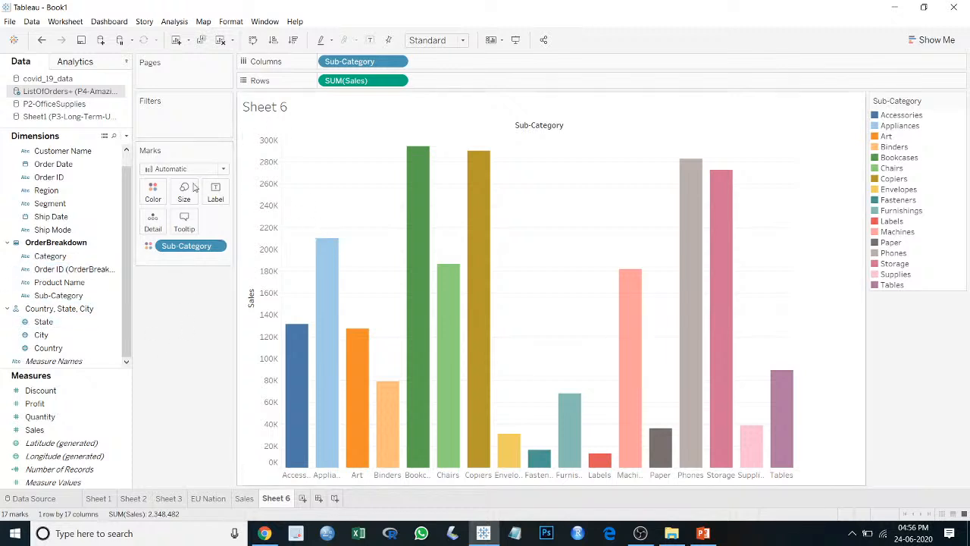
Step: Group the bars by Category ahead of Sub-Category and sort them in descending order of Sales
drag(53, 260, 324, 67)
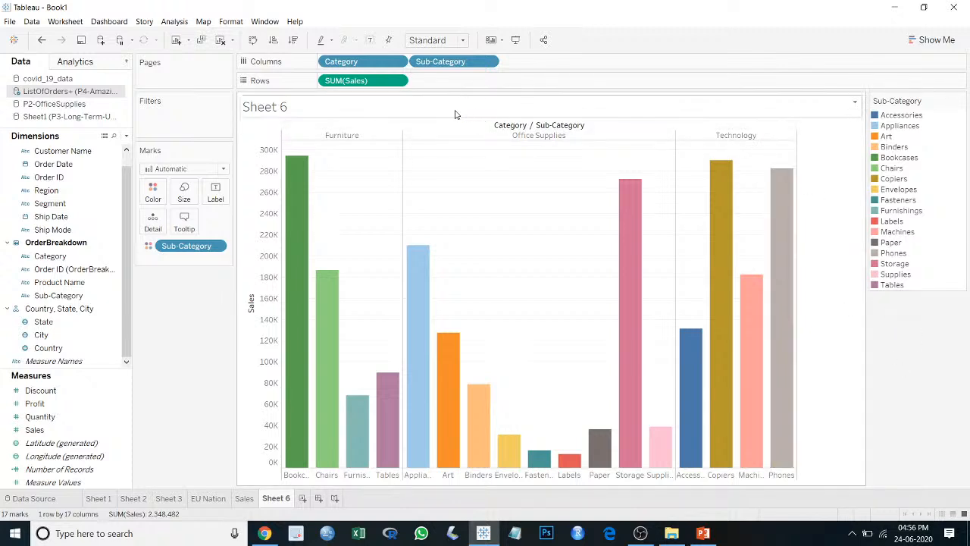
click(301, 46)
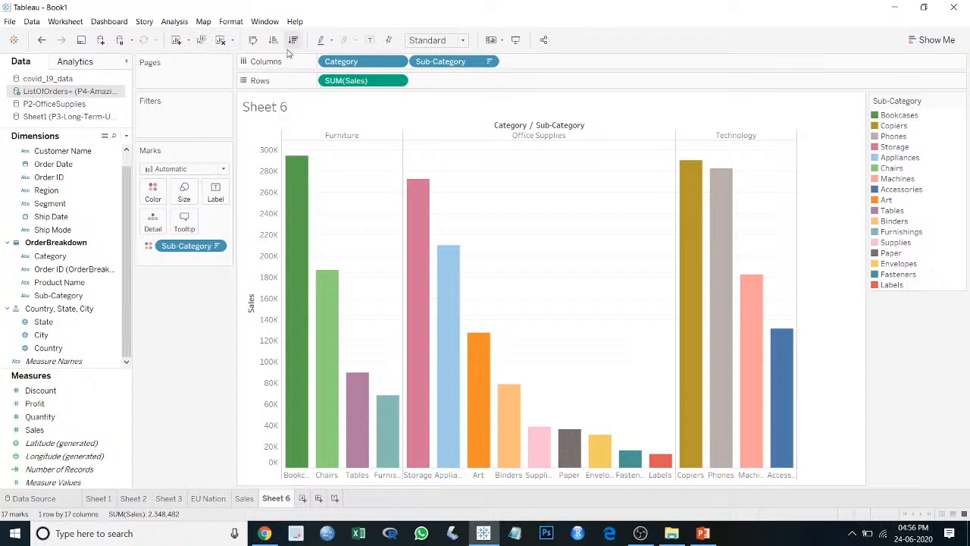
mouse_move(307, 239)
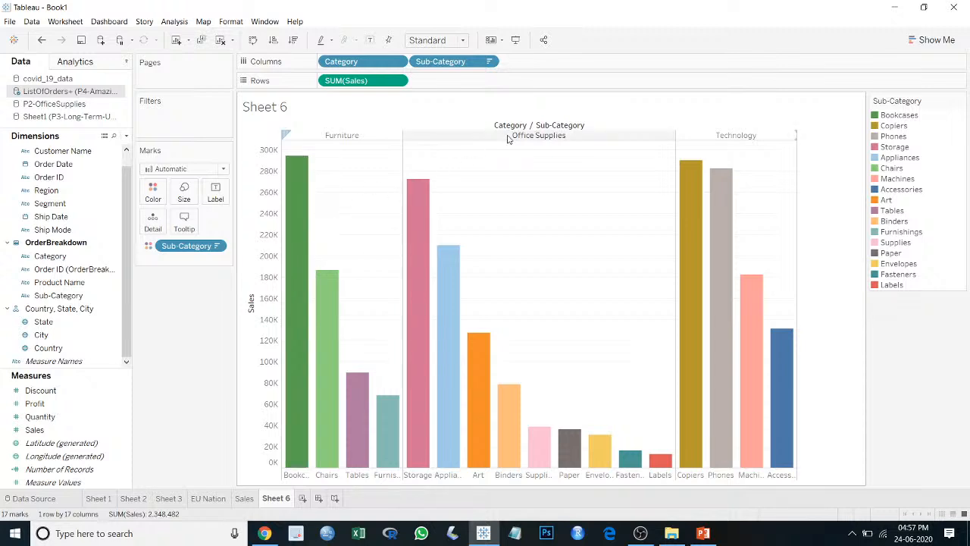
mouse_move(414, 218)
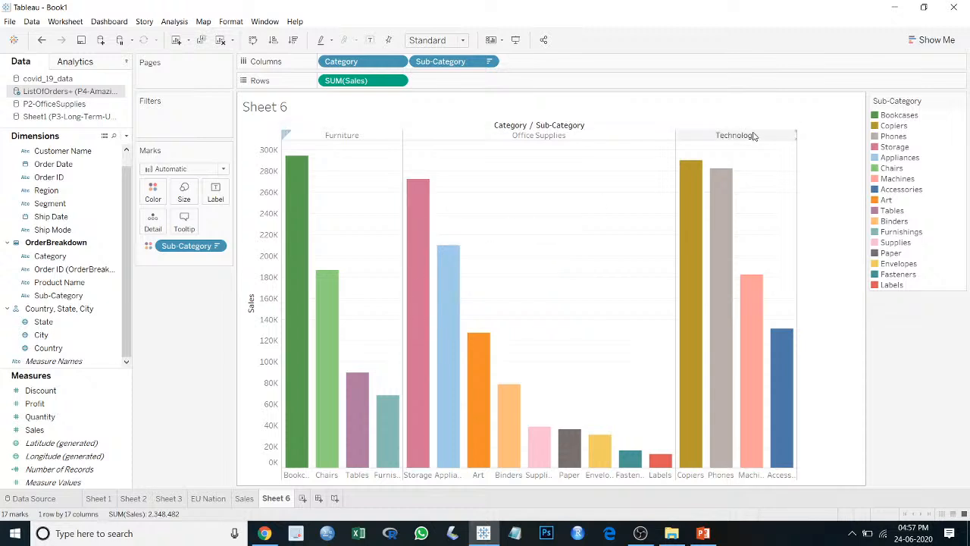
mouse_move(697, 186)
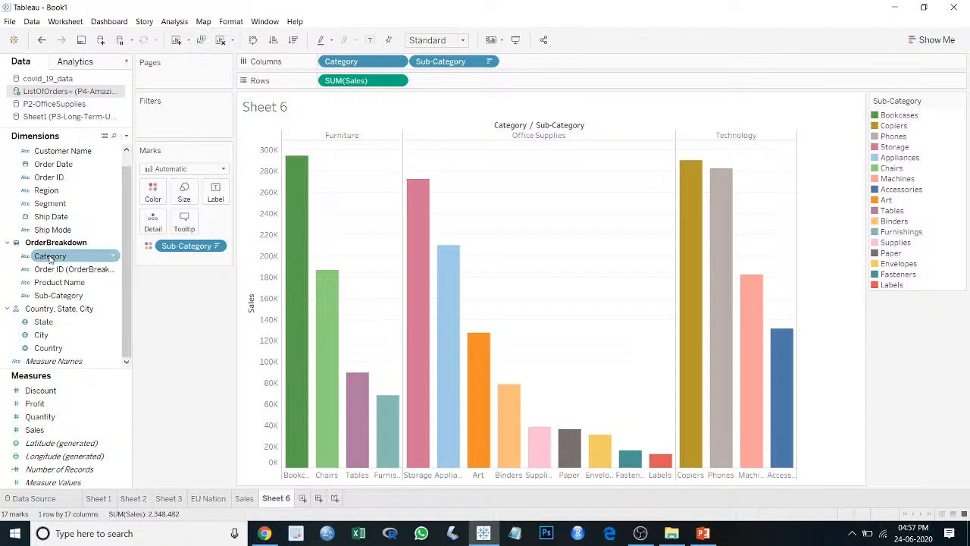
Step: Color the bars by Category instead of Sub-Category and rename Sheet 6 as Category
drag(75, 262, 159, 190)
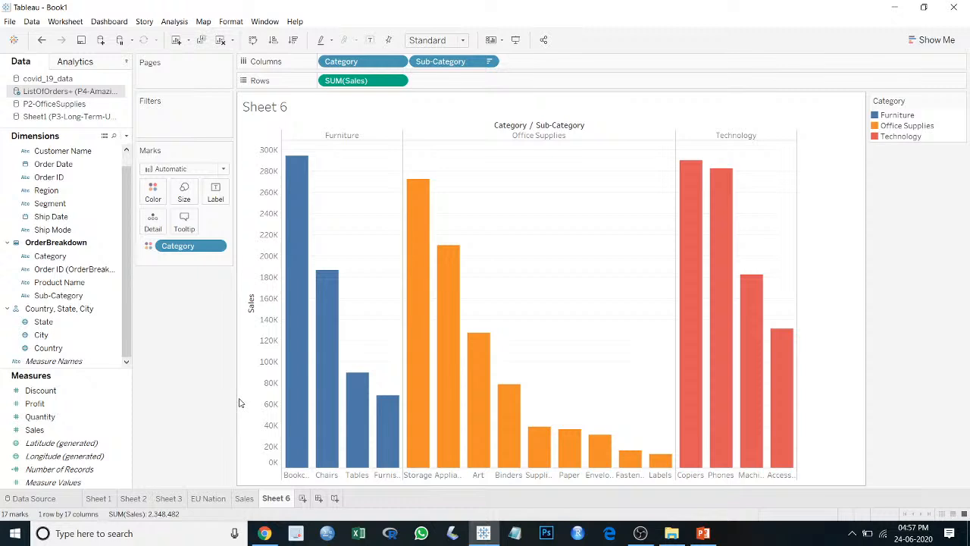
double_click(275, 498)
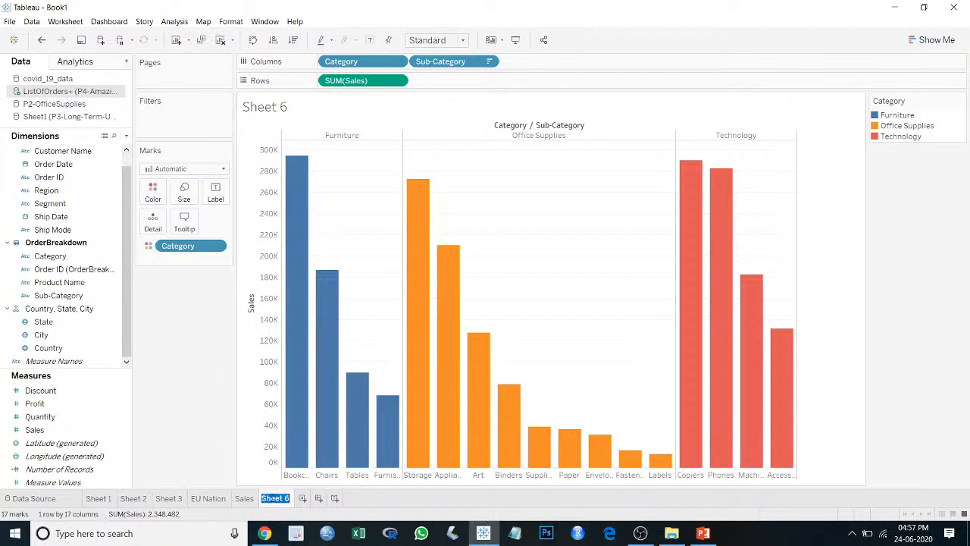
text(Category)
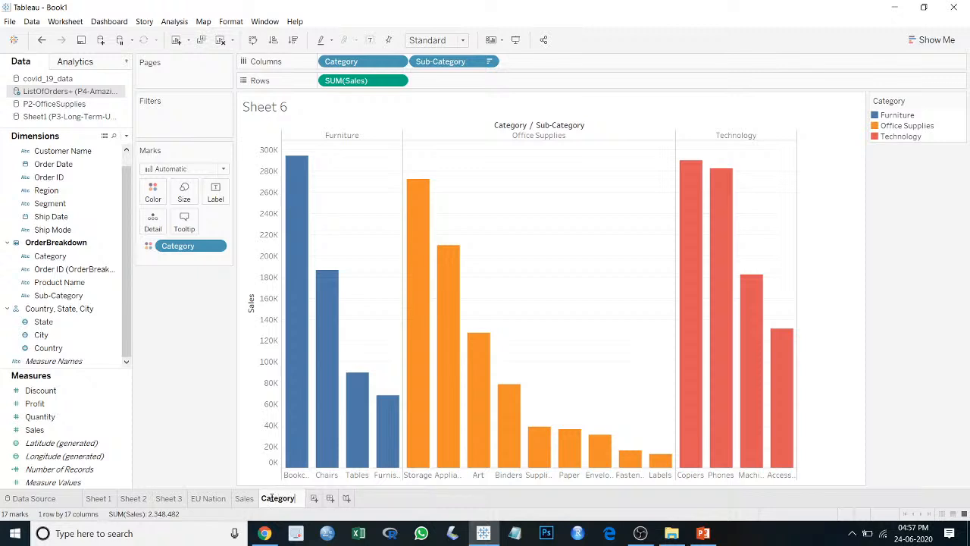
key(Return)
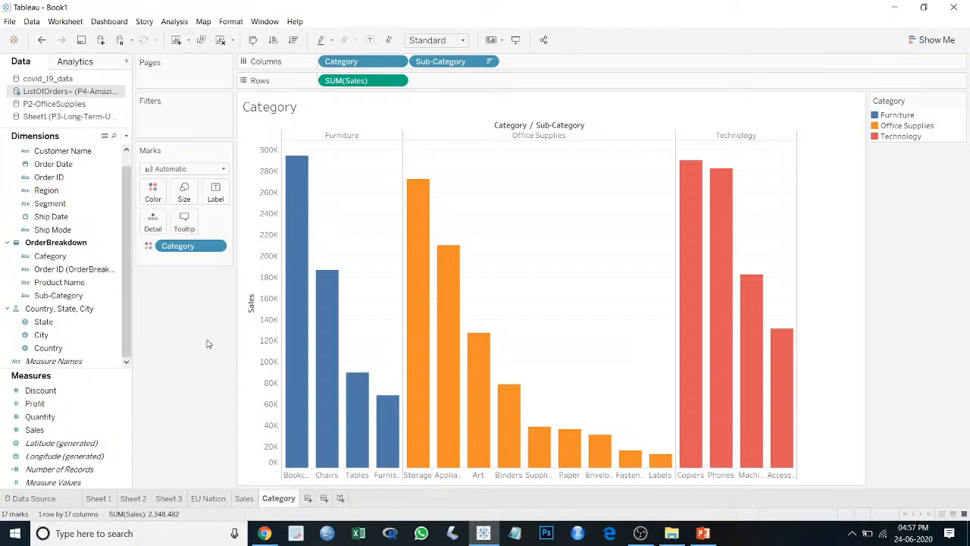
Step: Review the EU Nation map, then return through Sales to the Category worksheet
click(209, 497)
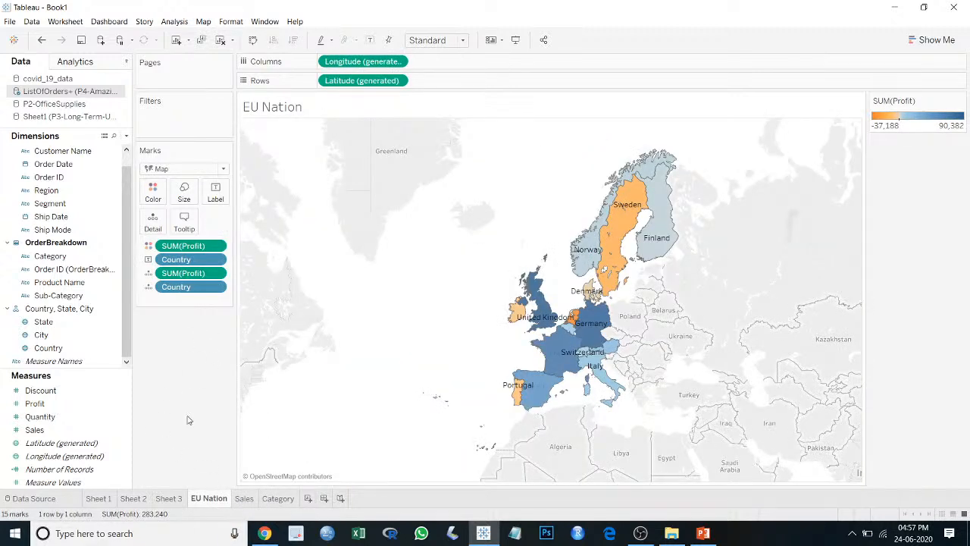
key(ctrl+Tab)
key(ctrl+Tab)
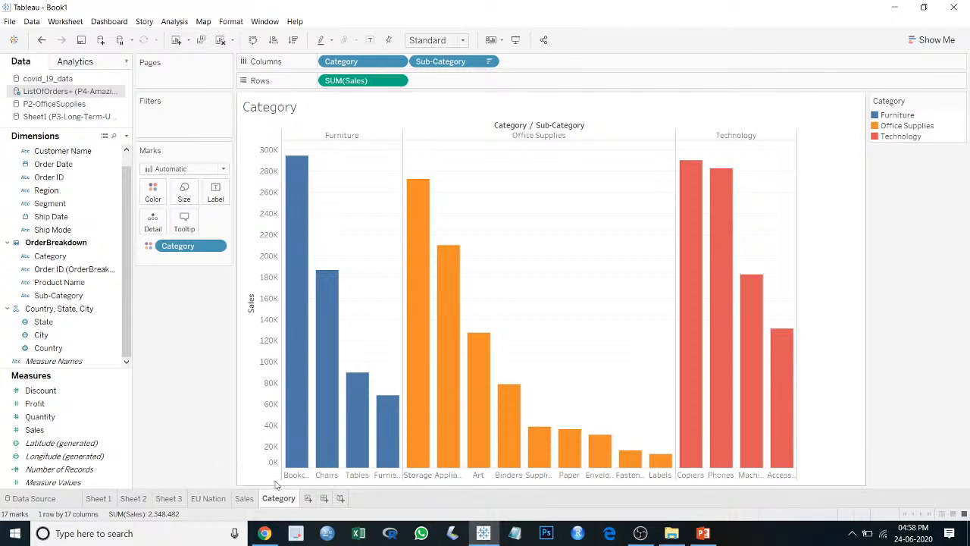
Step: In a new worksheet, build a vertical bar chart of Sales by Country
click(307, 498)
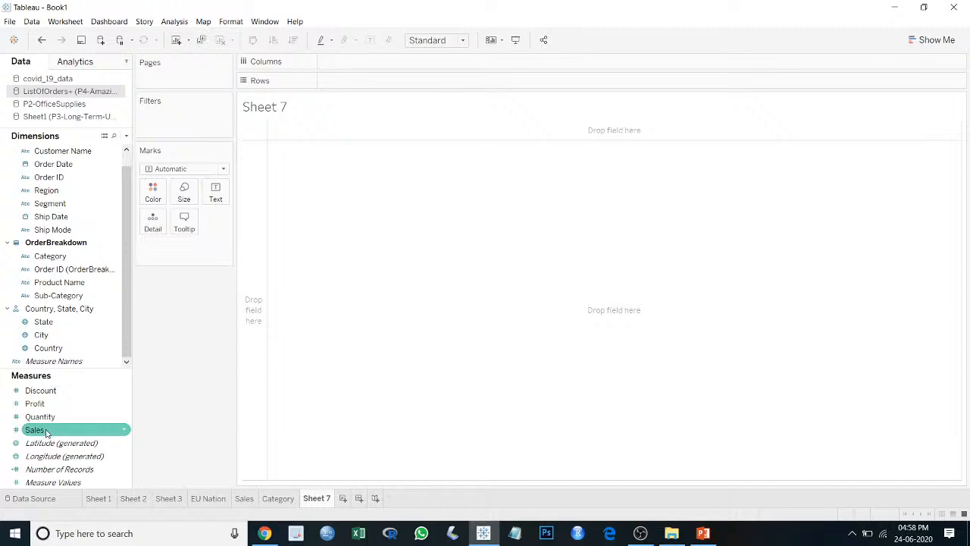
mouse_move(54, 429)
mouse_down()
mouse_move(169, 417)
mouse_move(361, 83)
mouse_up()
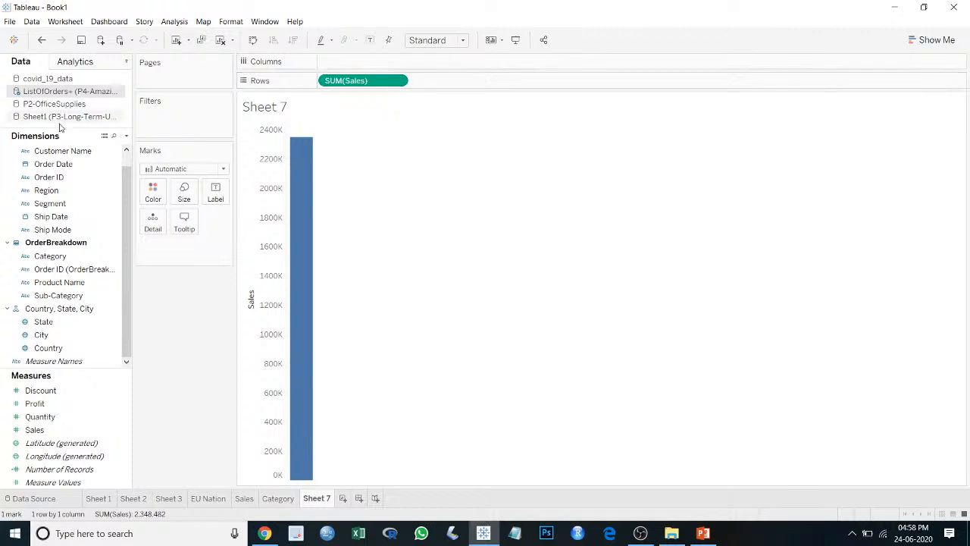
drag(48, 348, 399, 66)
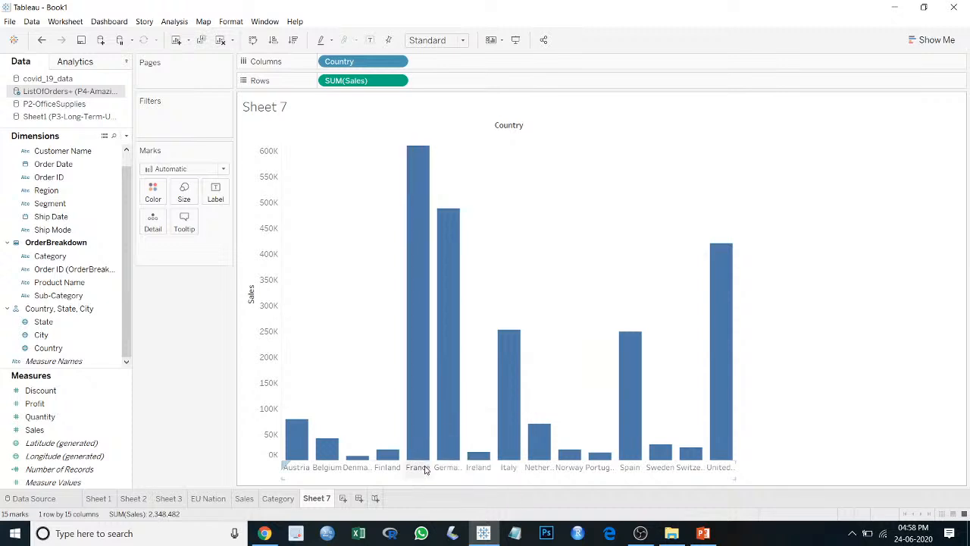
mouse_move(411, 199)
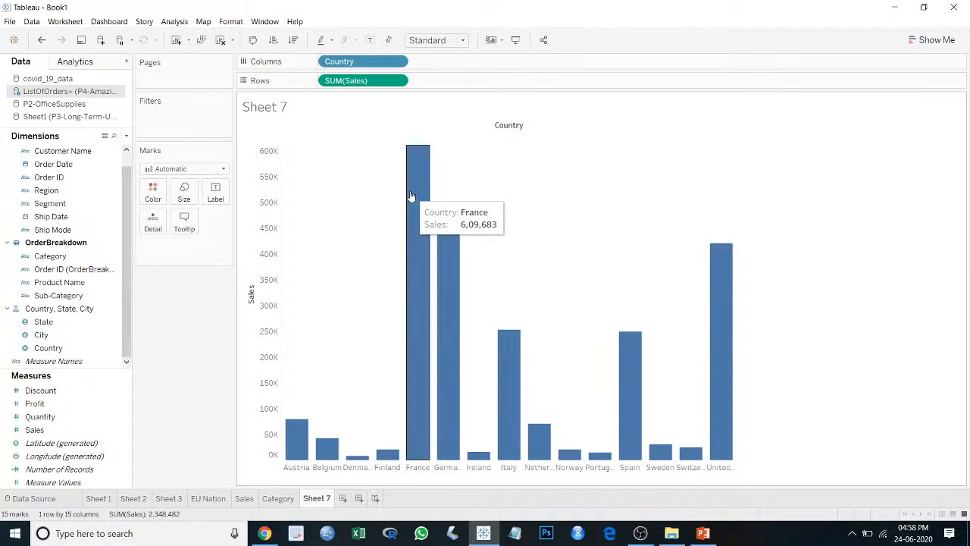
mouse_move(445, 249)
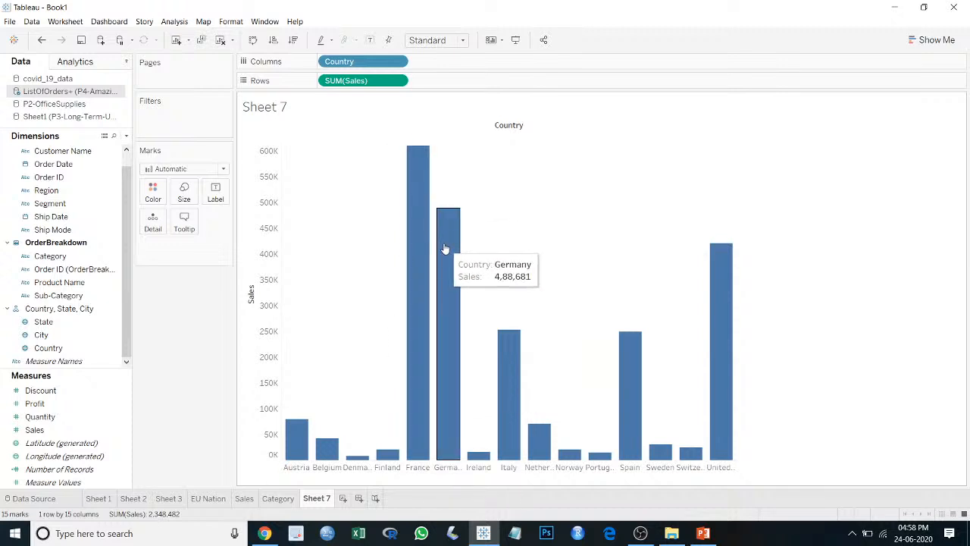
mouse_move(716, 284)
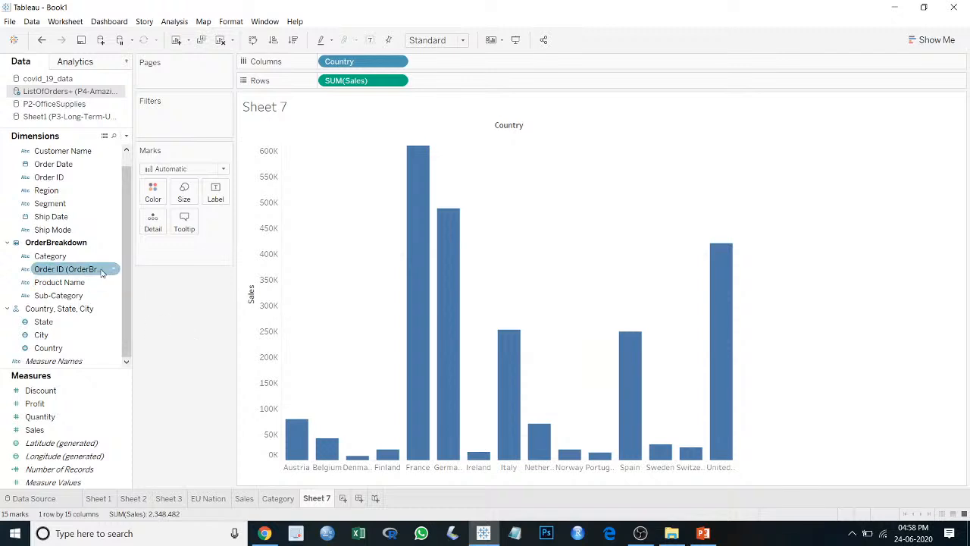
Step: Group the country bars by Region with matching Region colors and sort them in descending order of Sales
drag(53, 191, 337, 62)
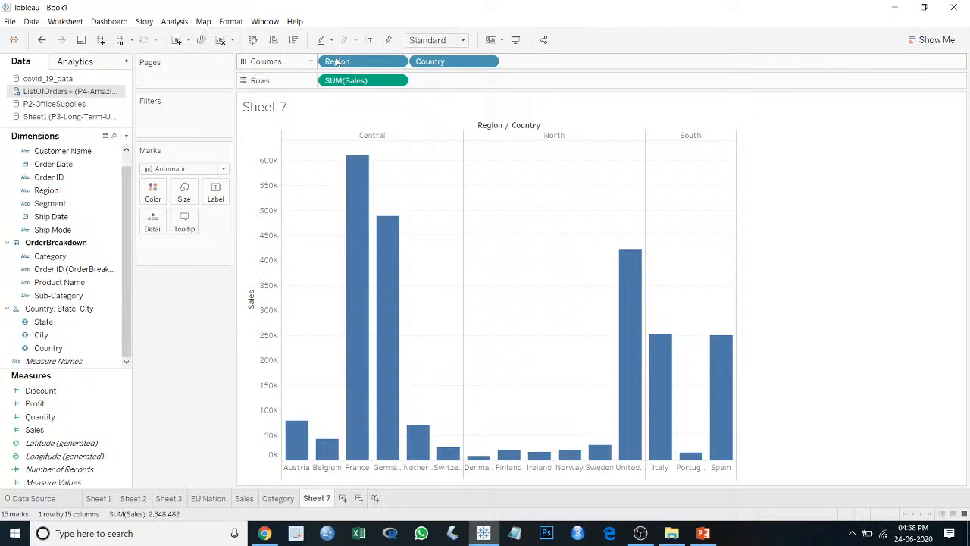
drag(90, 190, 152, 189)
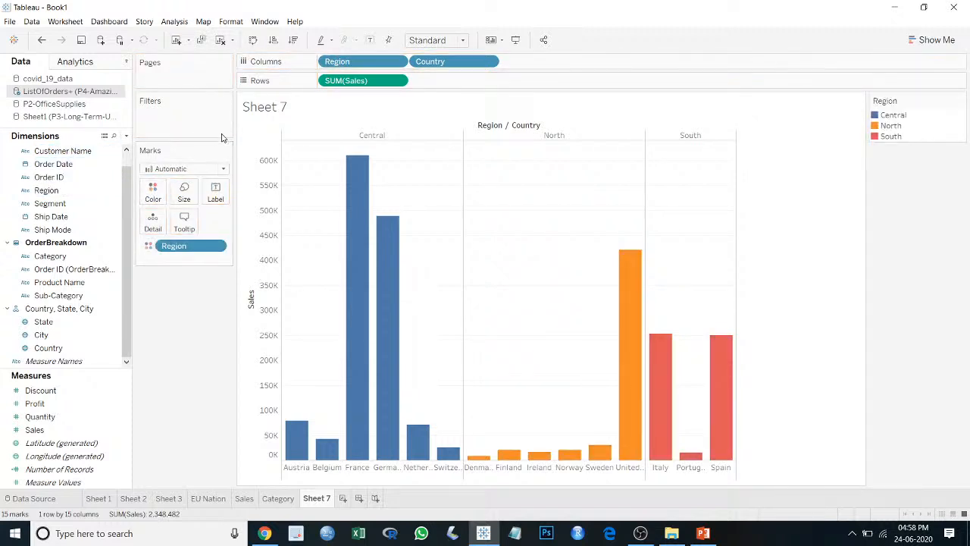
click(294, 41)
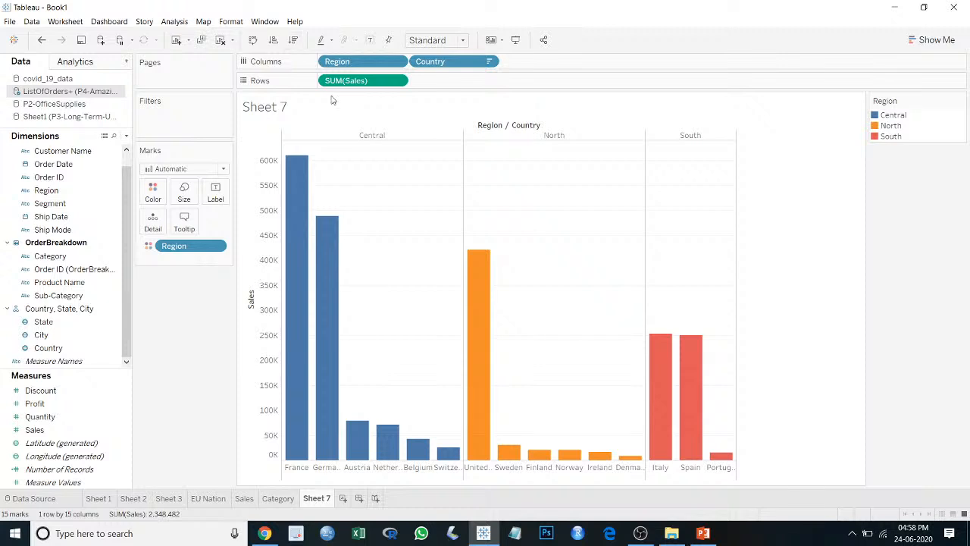
mouse_move(300, 191)
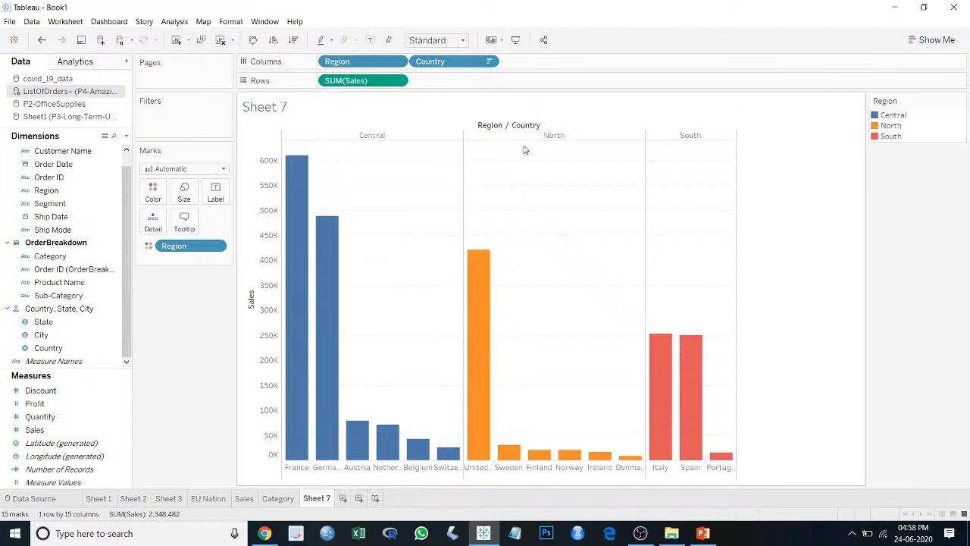
mouse_move(476, 269)
mouse_move(669, 362)
Step: Rename Sheet 7 as REgion
double_click(319, 499)
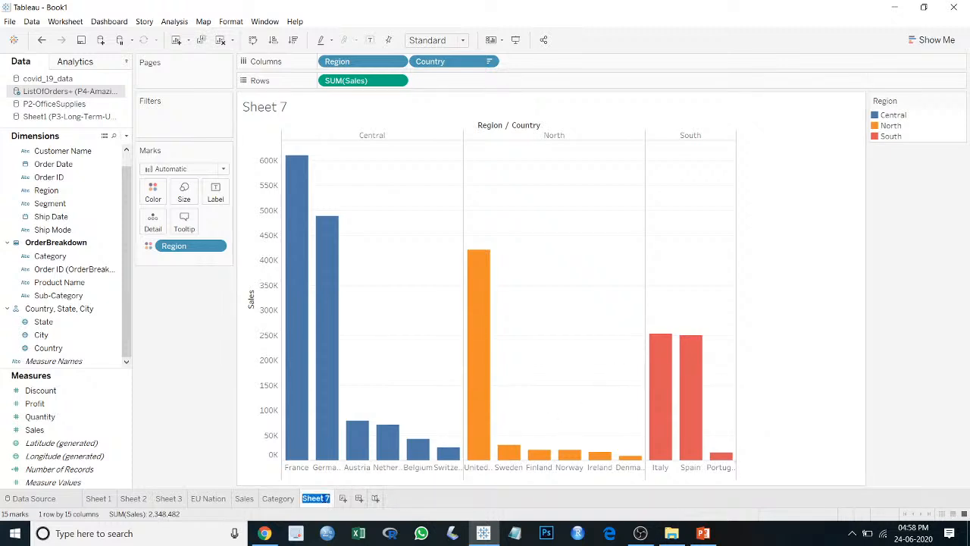
text(REgion)
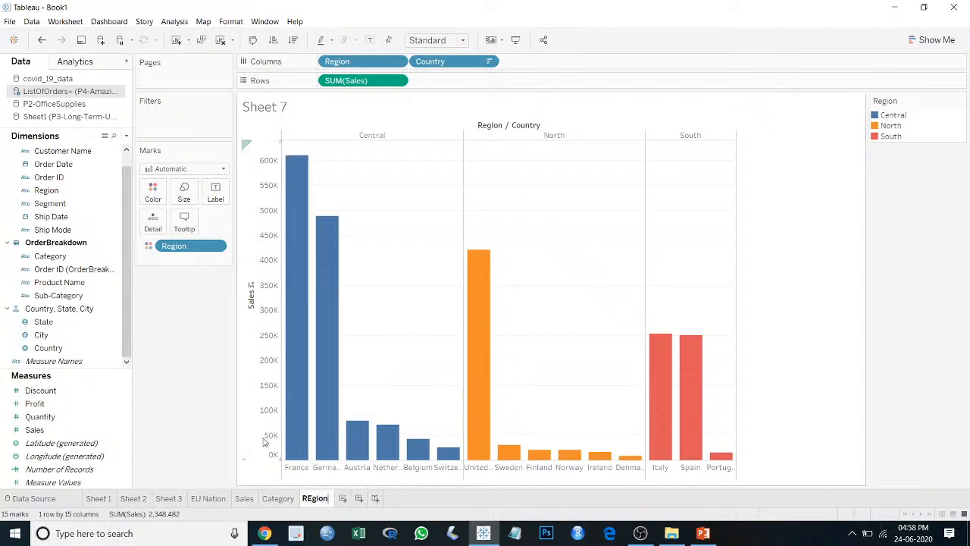
key(Return)
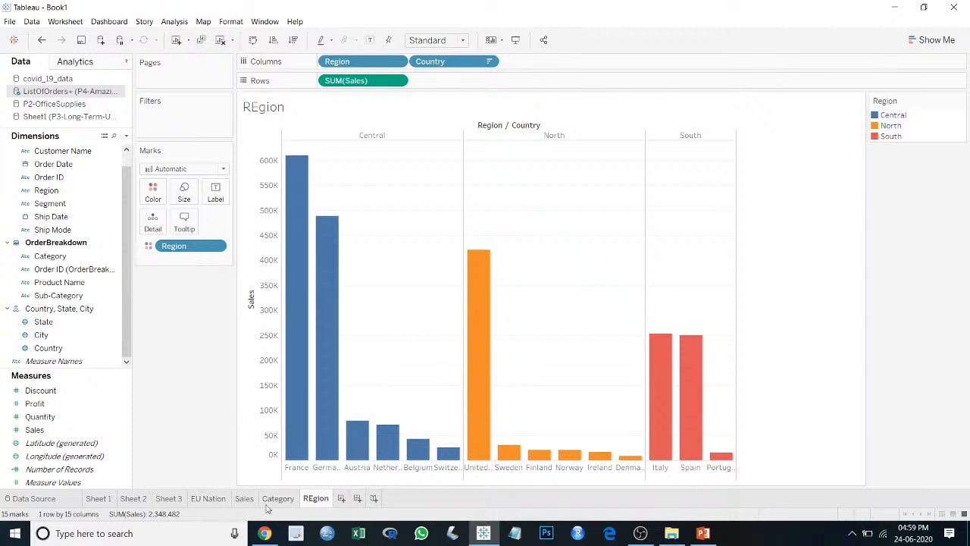
Step: In a new worksheet, build a bar chart of Sales by Sub-Category with widened bars stacked and colored by Segment
click(341, 499)
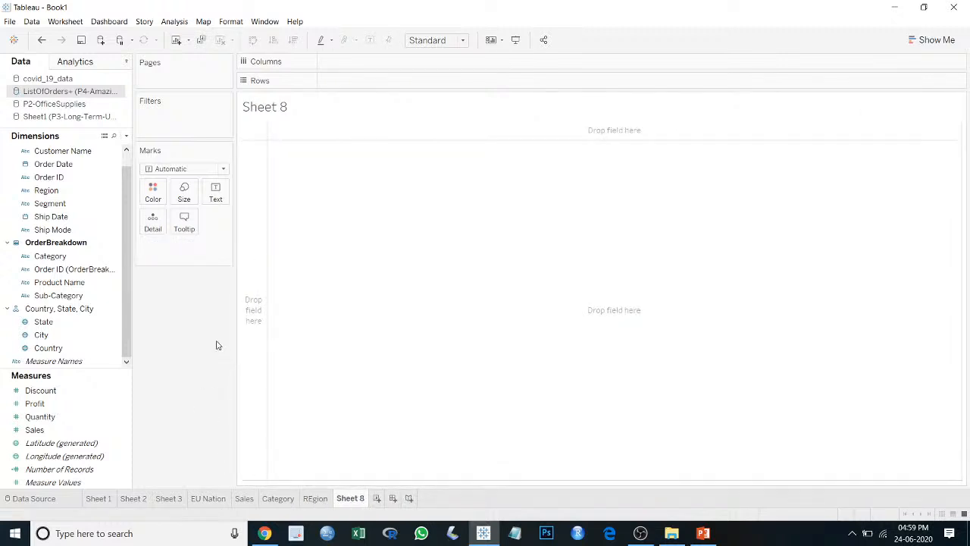
double_click(35, 430)
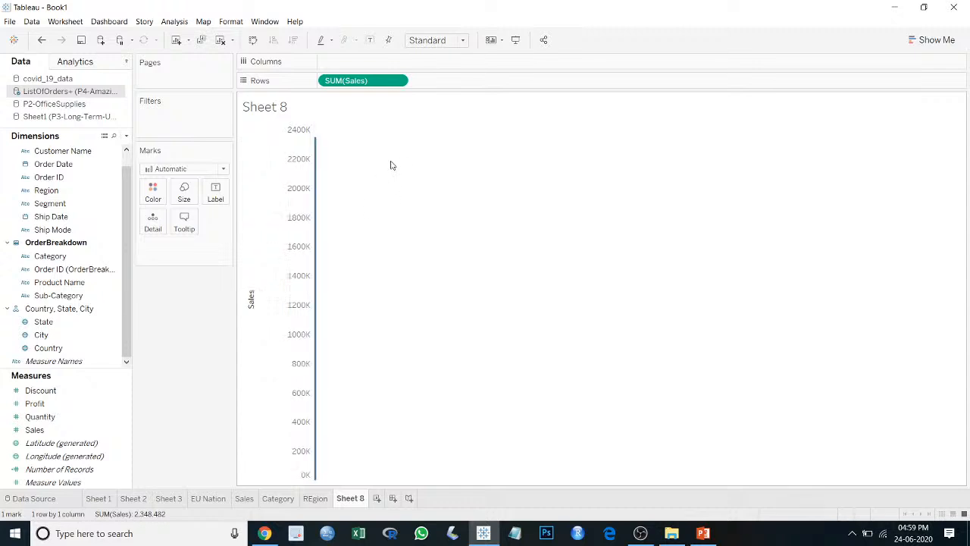
drag(332, 80, 173, 457)
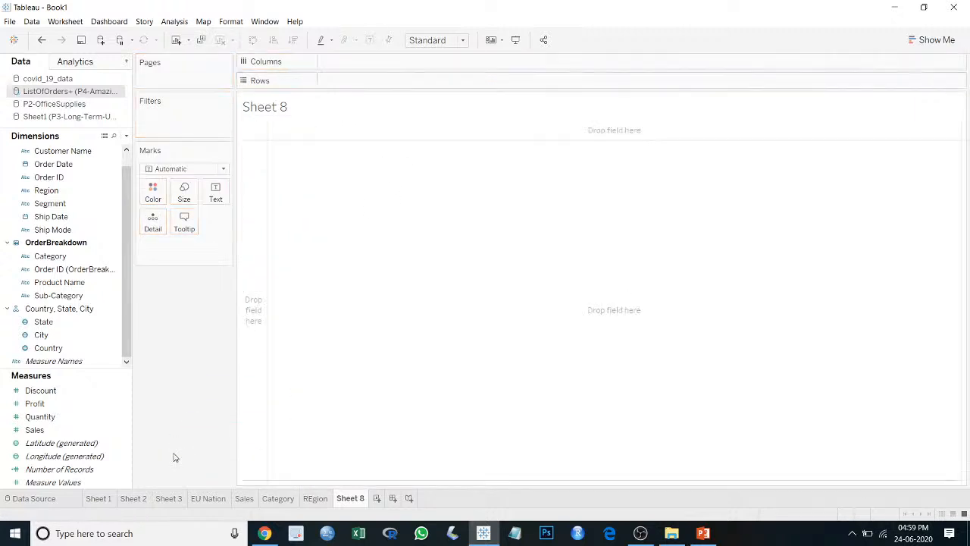
drag(59, 431, 405, 83)
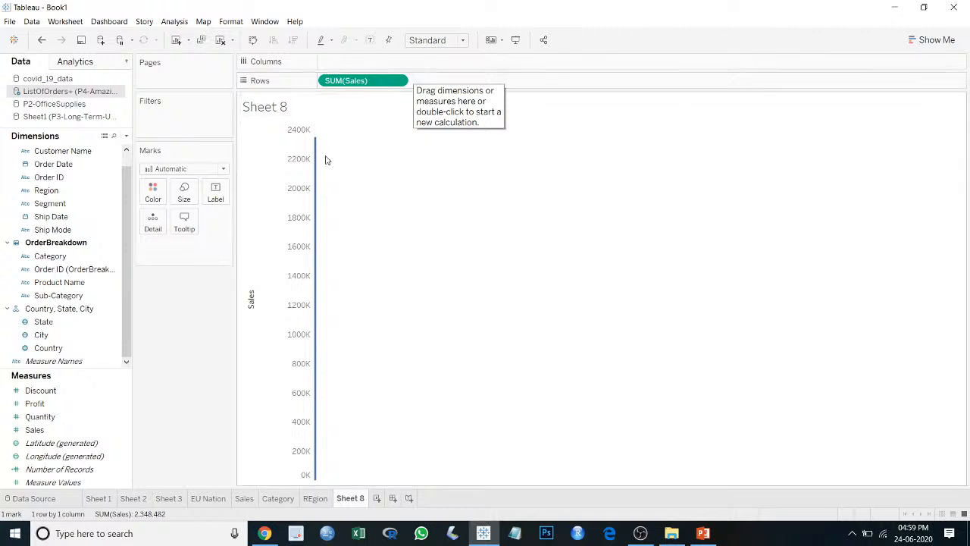
drag(317, 183, 333, 199)
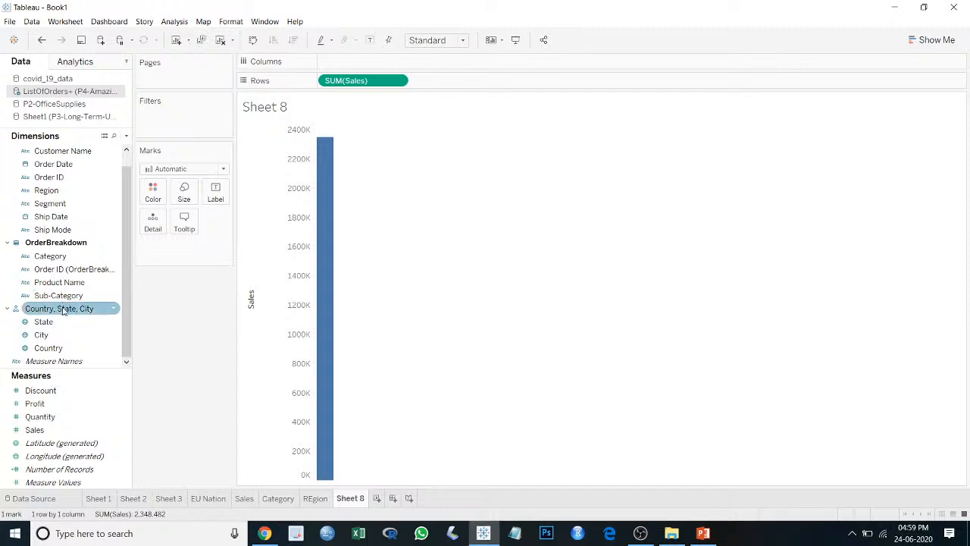
drag(59, 295, 365, 68)
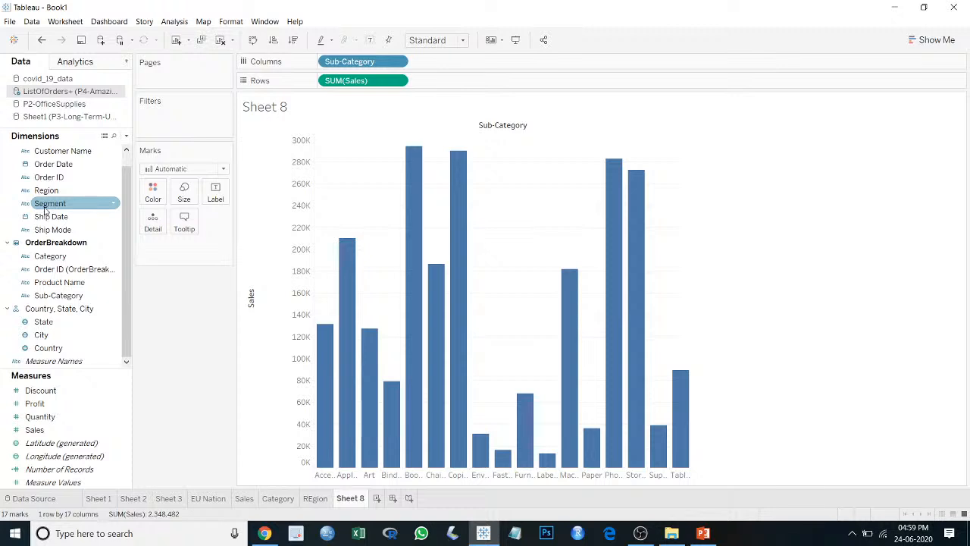
drag(45, 210, 146, 194)
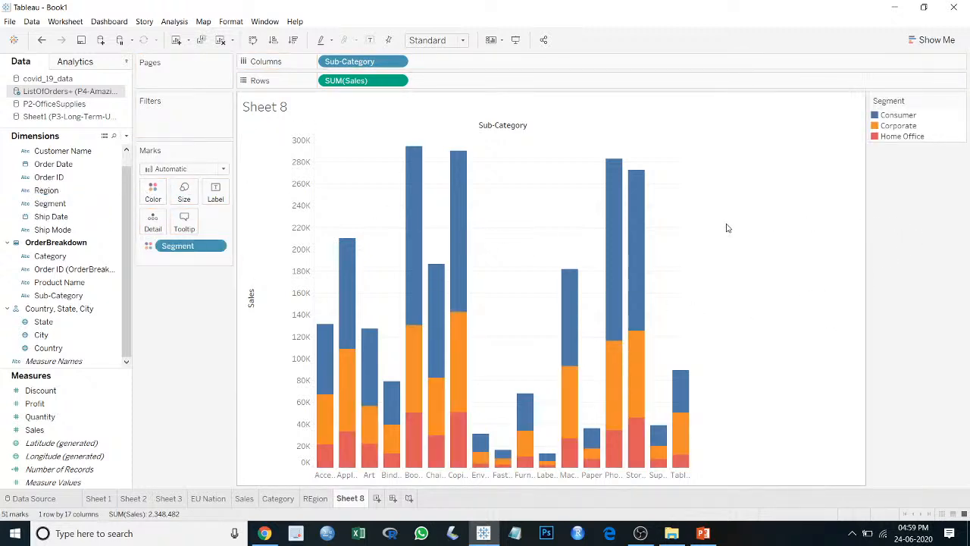
drag(692, 195, 729, 197)
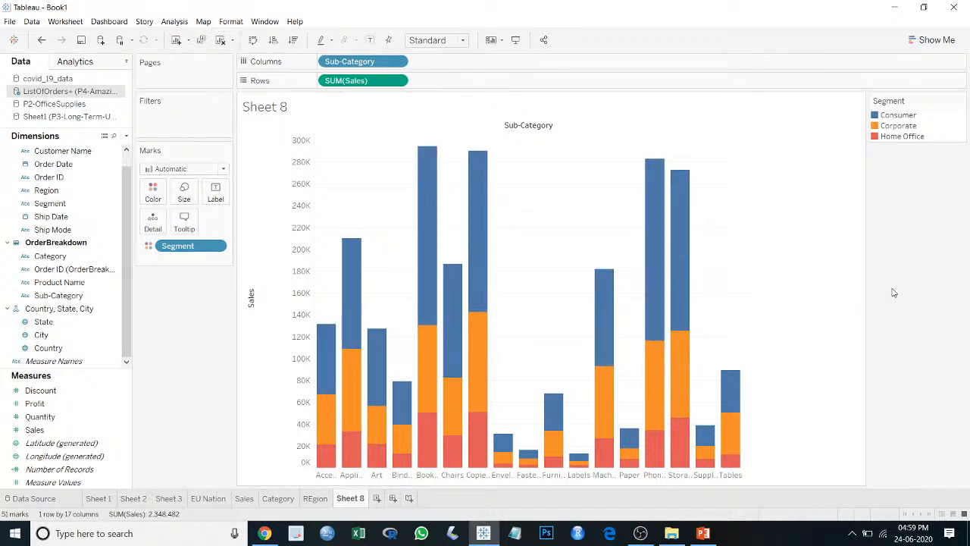
Step: Rename Sheet 8 as Segment
double_click(350, 498)
text(Su)
key(BackSpace)
text(Segment)
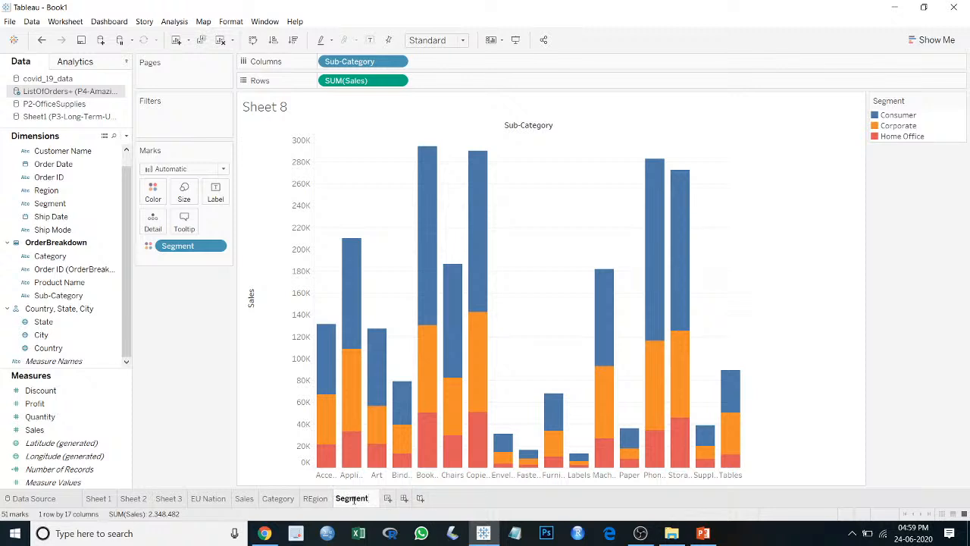
key(Return)
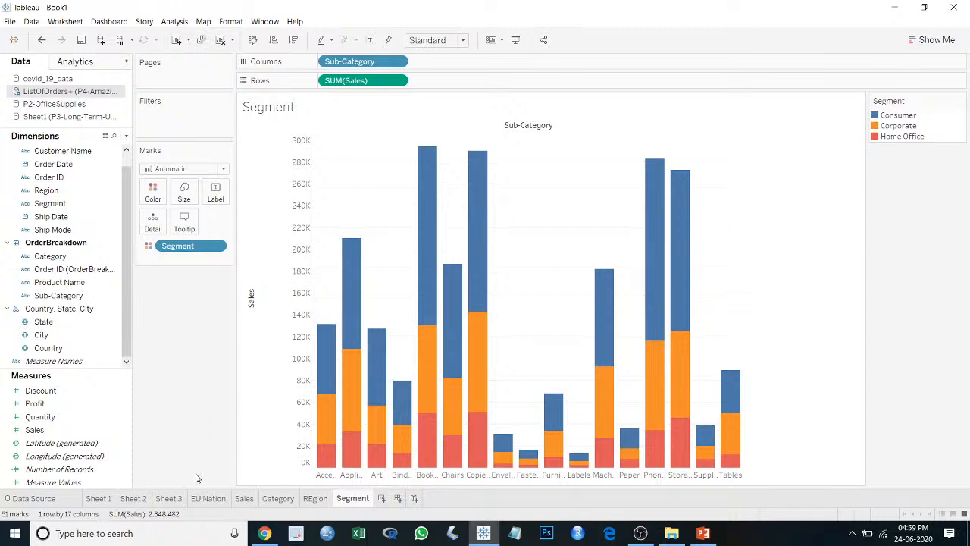
Step: Review the finished EU Nation, Sales, Category, REgion and Segment worksheets one after another
click(206, 498)
click(244, 498)
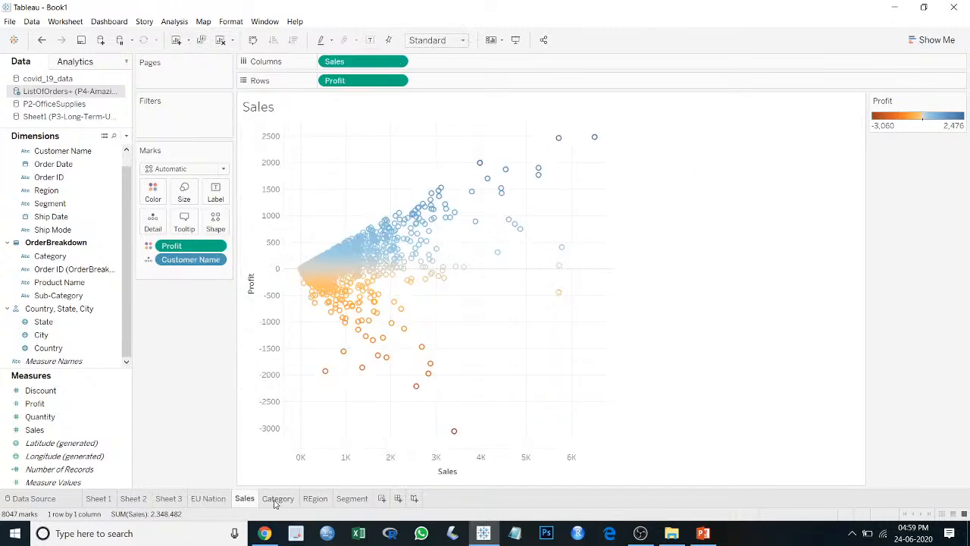
click(278, 498)
click(313, 498)
click(314, 498)
click(352, 498)
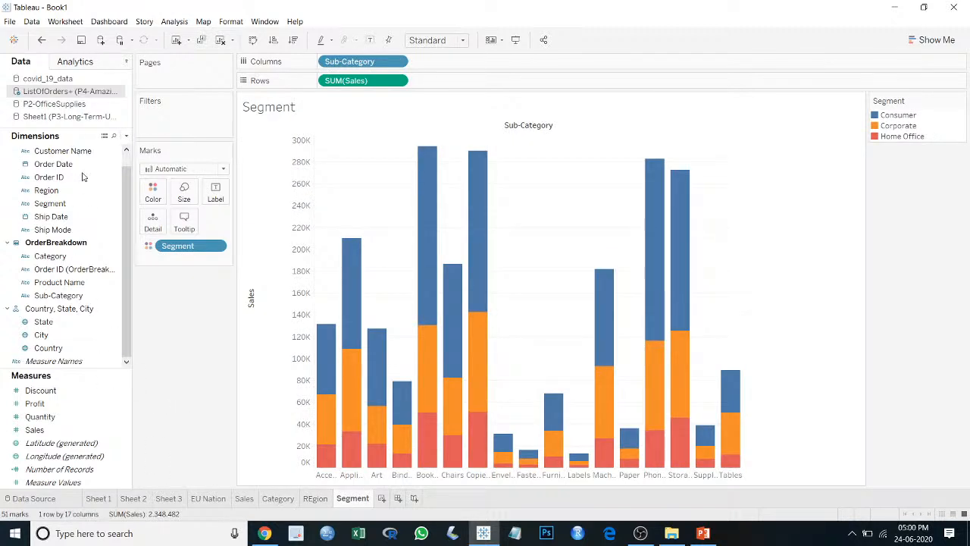
Step: Create a new dashboard and place the EU Nation sheet on it as a tiled view
click(109, 22)
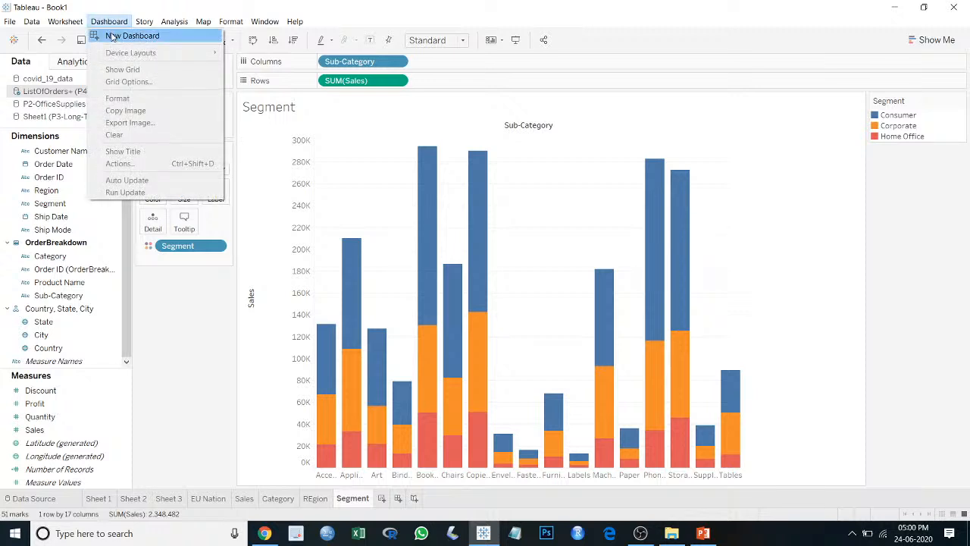
click(125, 35)
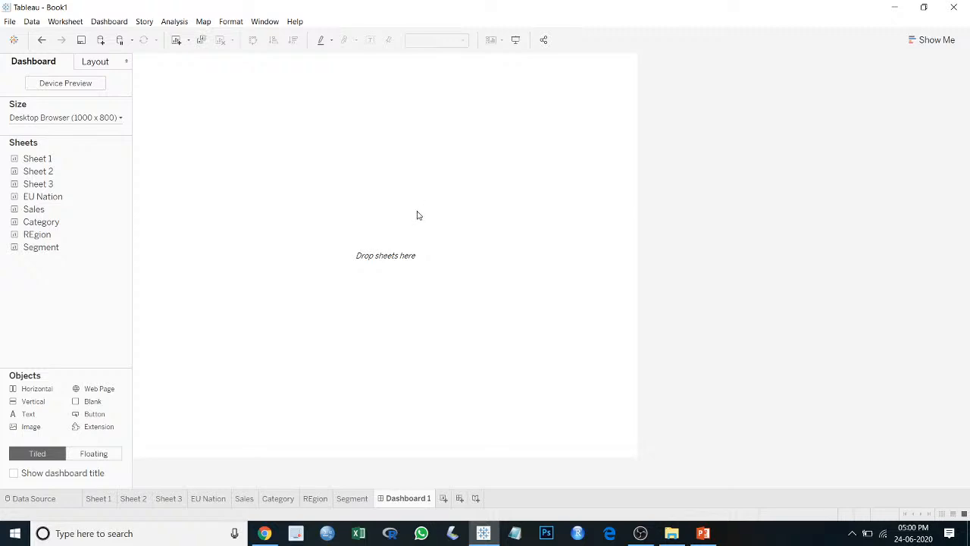
mouse_move(47, 198)
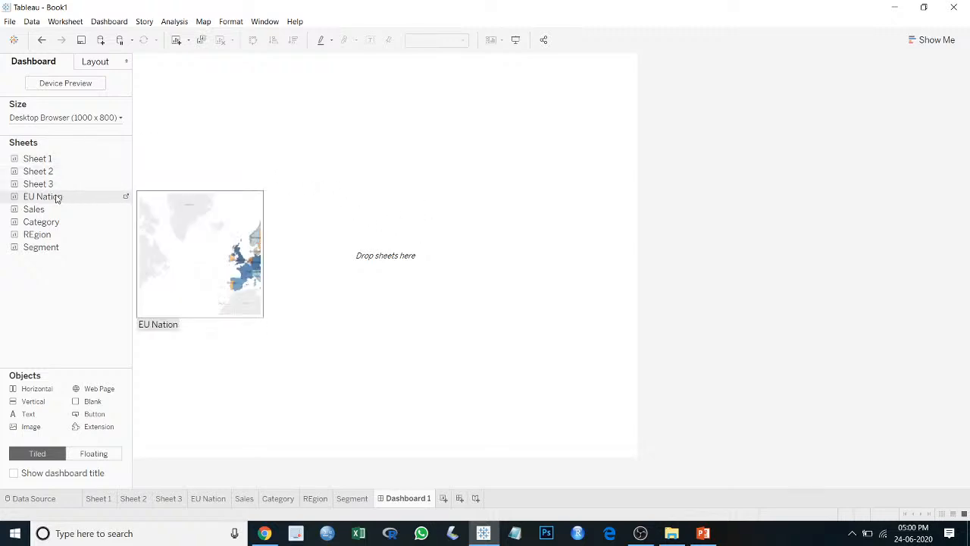
drag(47, 198, 194, 237)
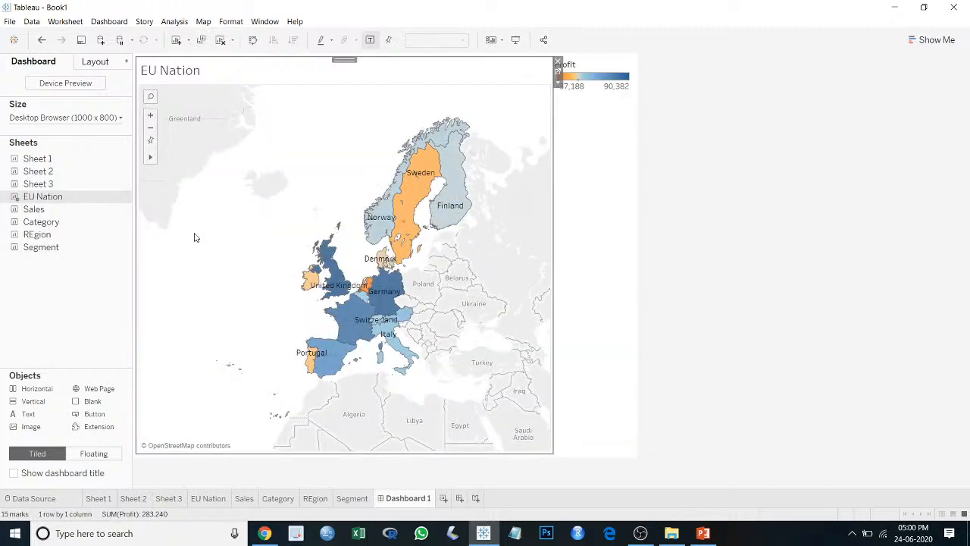
Step: Place the Sales, Category, REgion and Segment sheets beside the map as a two-by-two grid, Sales above Category and REgion above Segment
mouse_move(39, 212)
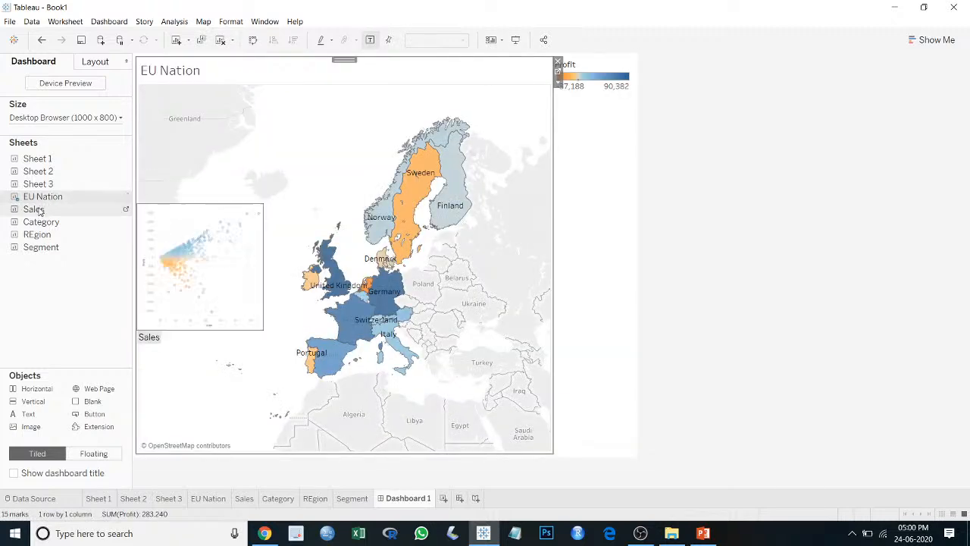
drag(41, 221, 424, 270)
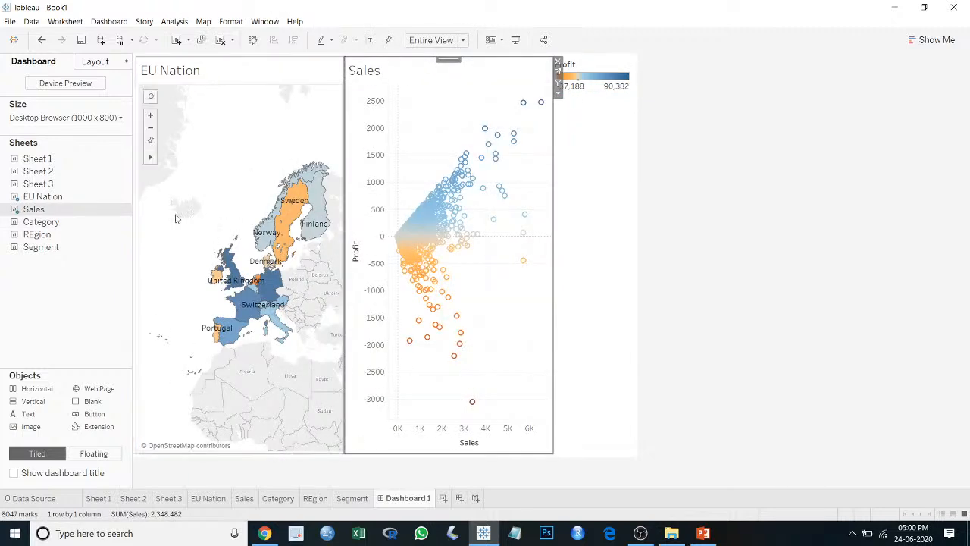
mouse_move(57, 221)
drag(58, 221, 441, 353)
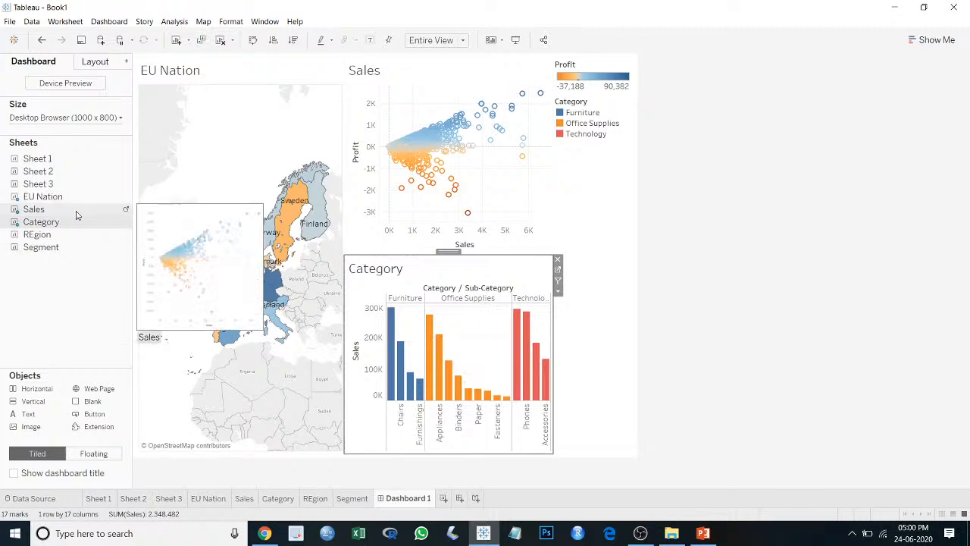
mouse_move(58, 241)
mouse_move(57, 241)
mouse_down()
mouse_move(493, 212)
mouse_move(512, 180)
mouse_up()
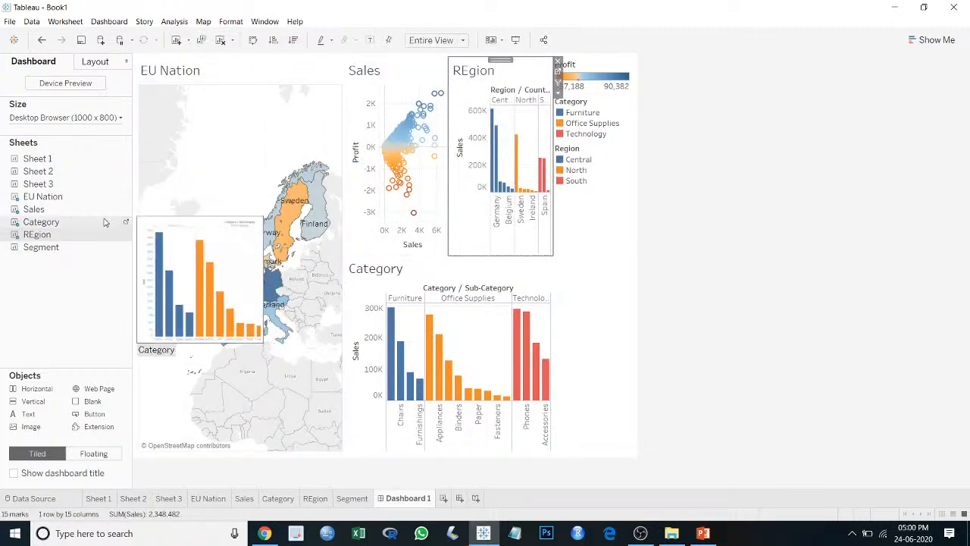
mouse_move(40, 247)
mouse_down()
mouse_move(196, 250)
mouse_move(483, 322)
mouse_move(500, 344)
mouse_up()
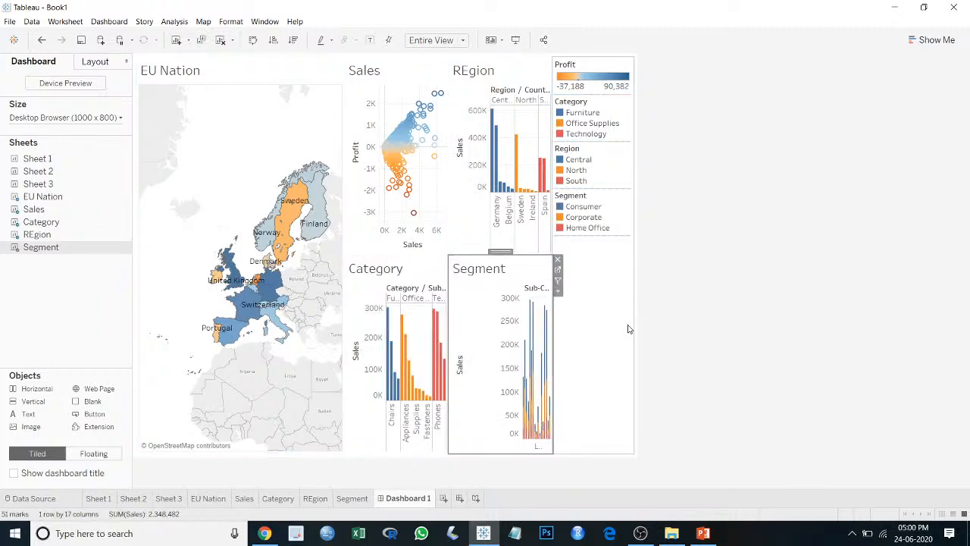
Step: Remove the Profit, Category, Region and Segment legends from the dashboard
click(611, 67)
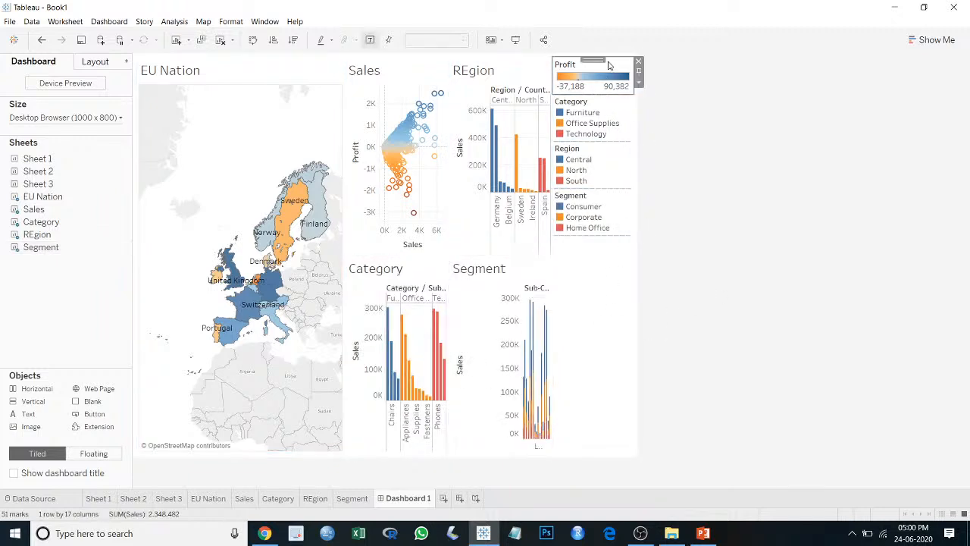
click(638, 62)
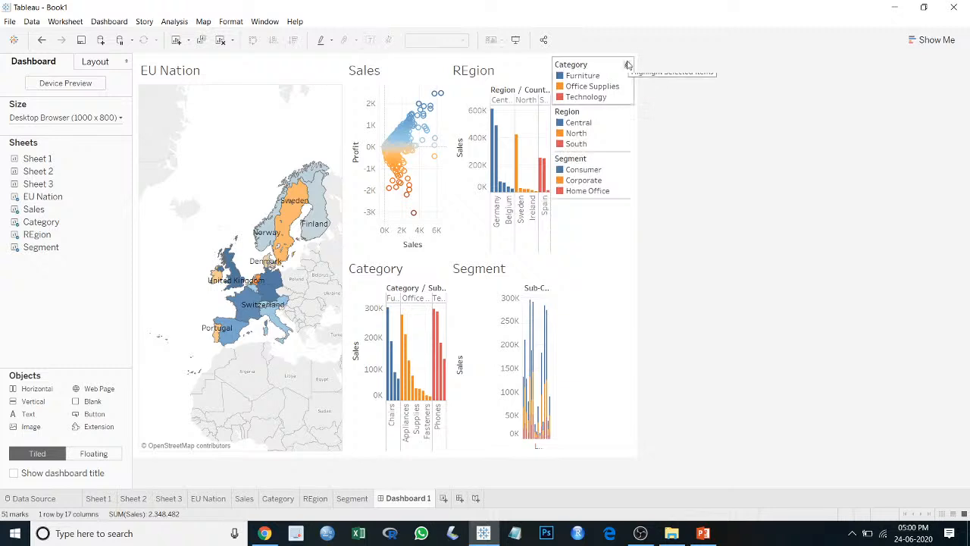
click(638, 62)
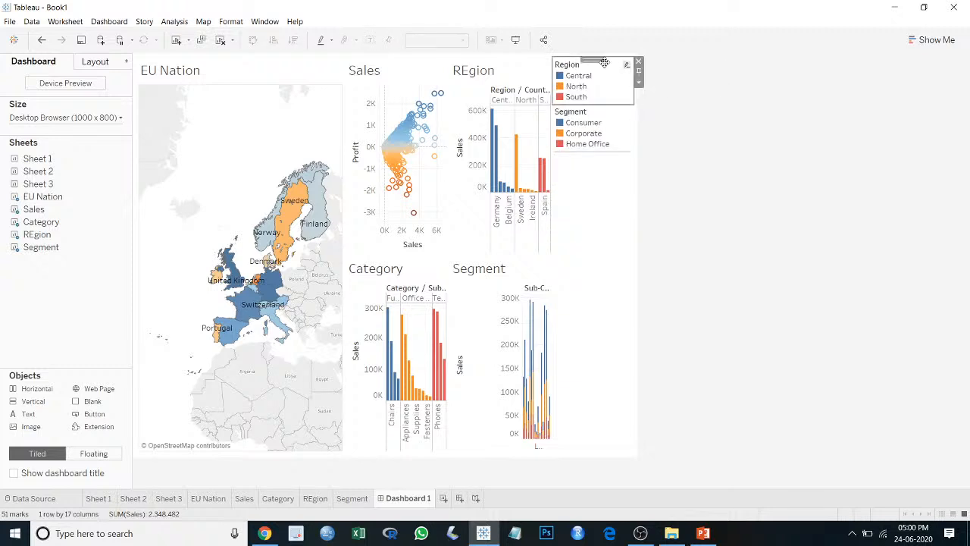
click(638, 62)
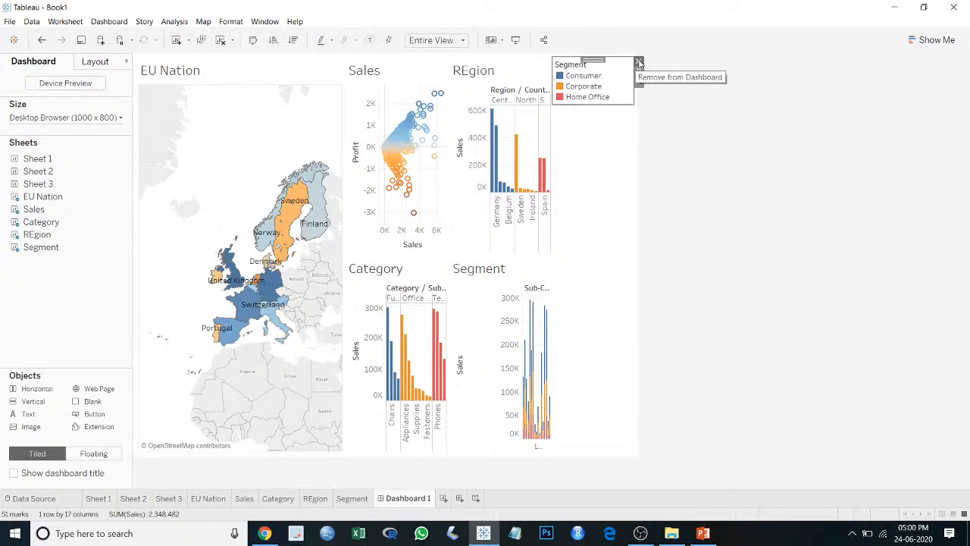
click(638, 62)
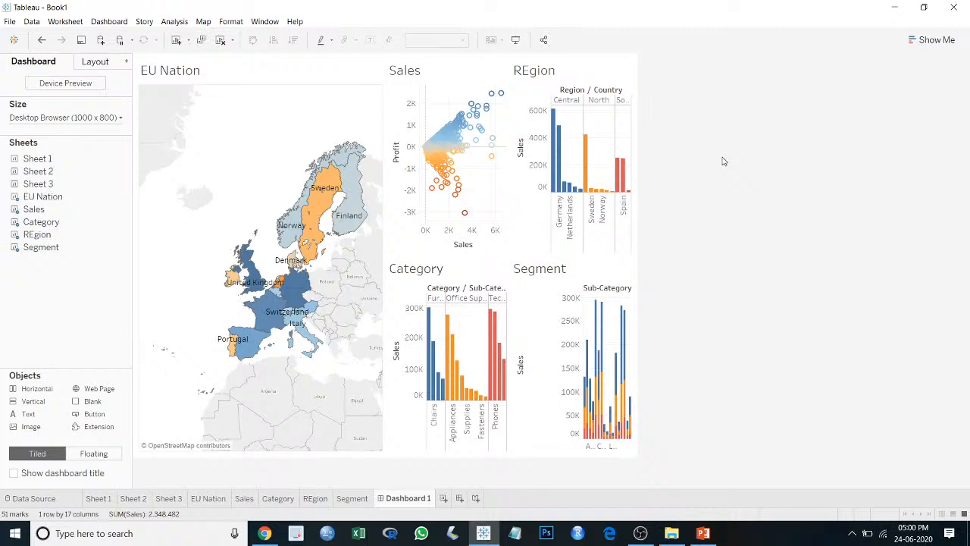
Step: Set the fixed dashboard width to 1700 px and narrow the side pane so the whole dashboard fits on screen
click(121, 118)
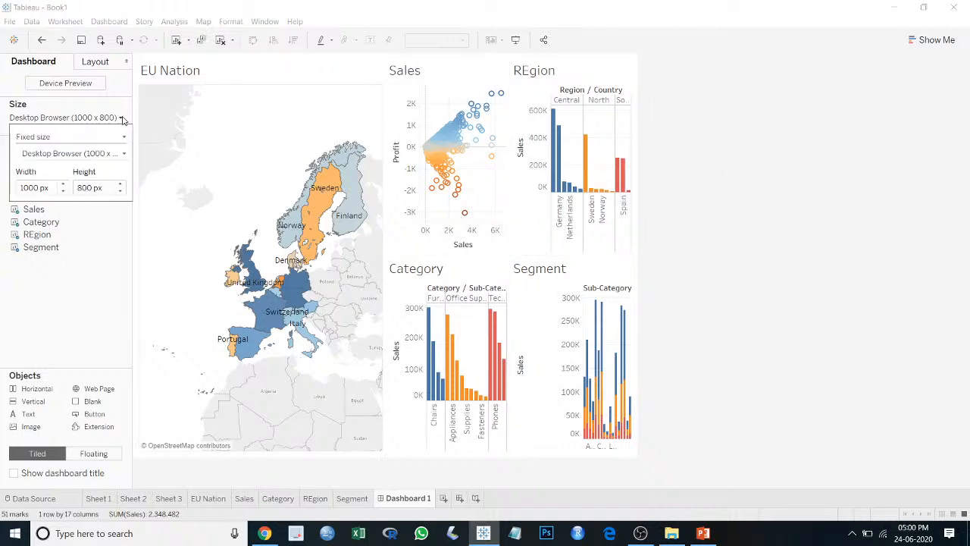
click(66, 185)
click(65, 185)
click(65, 185)
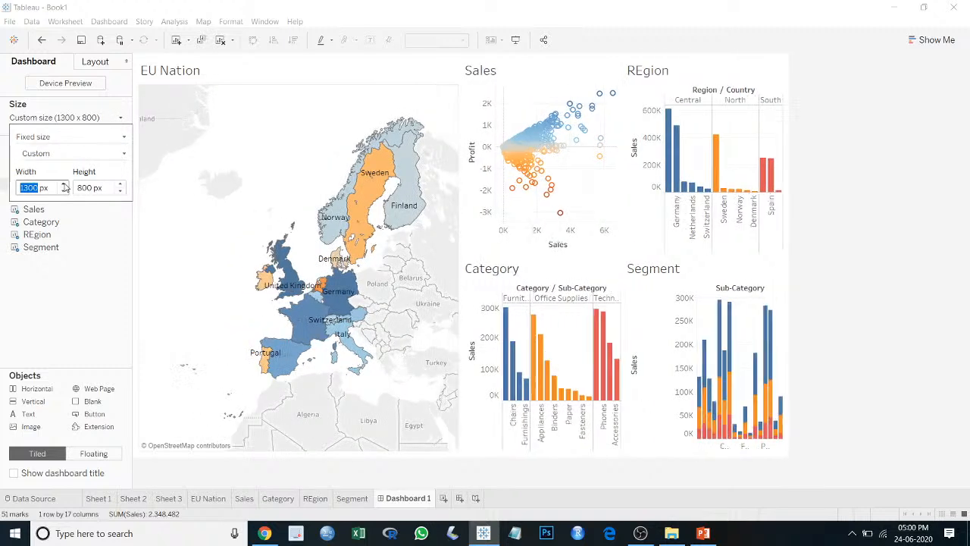
click(65, 185)
click(66, 185)
click(65, 185)
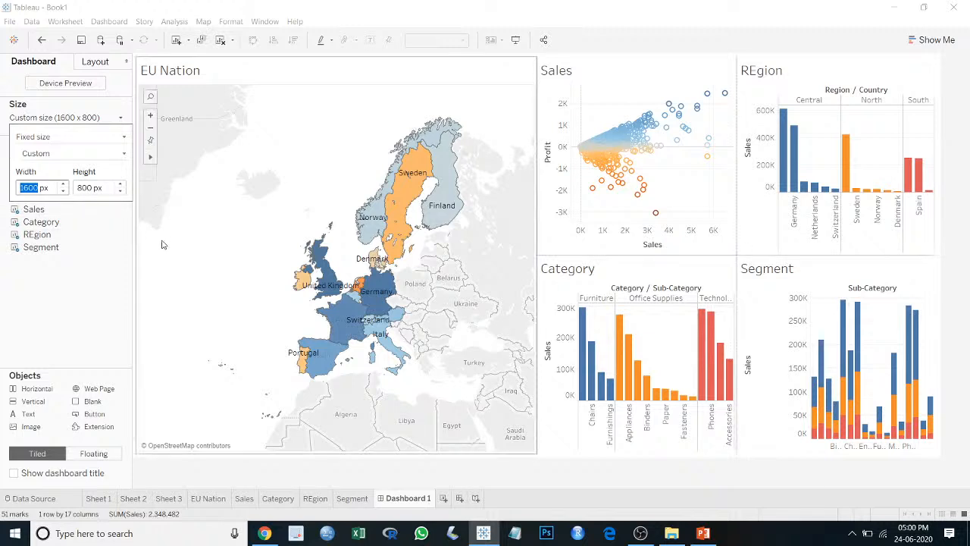
click(66, 186)
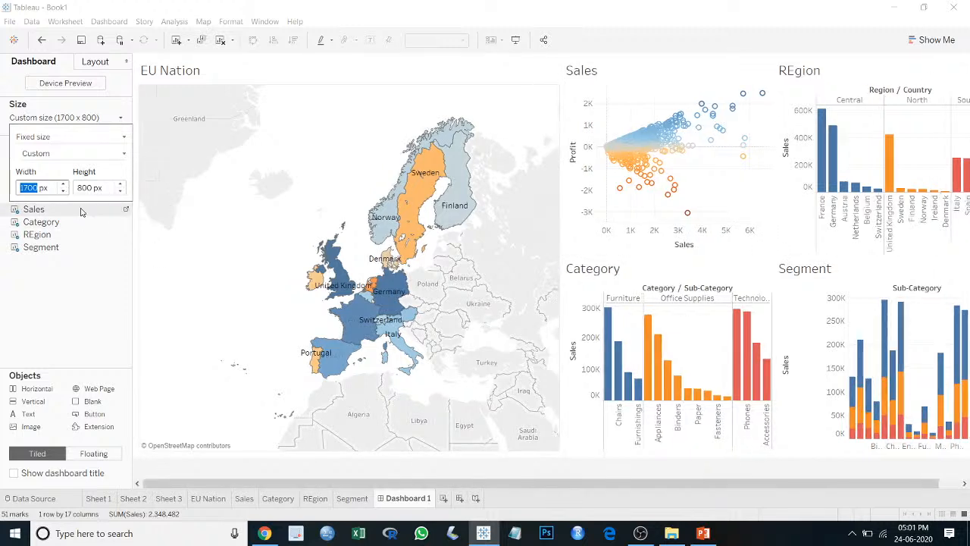
click(134, 277)
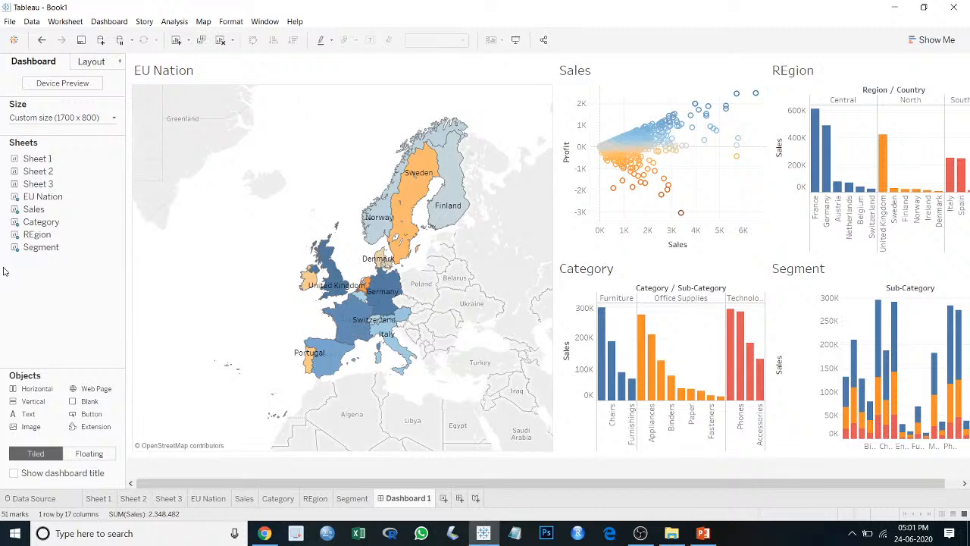
drag(41, 247, 104, 249)
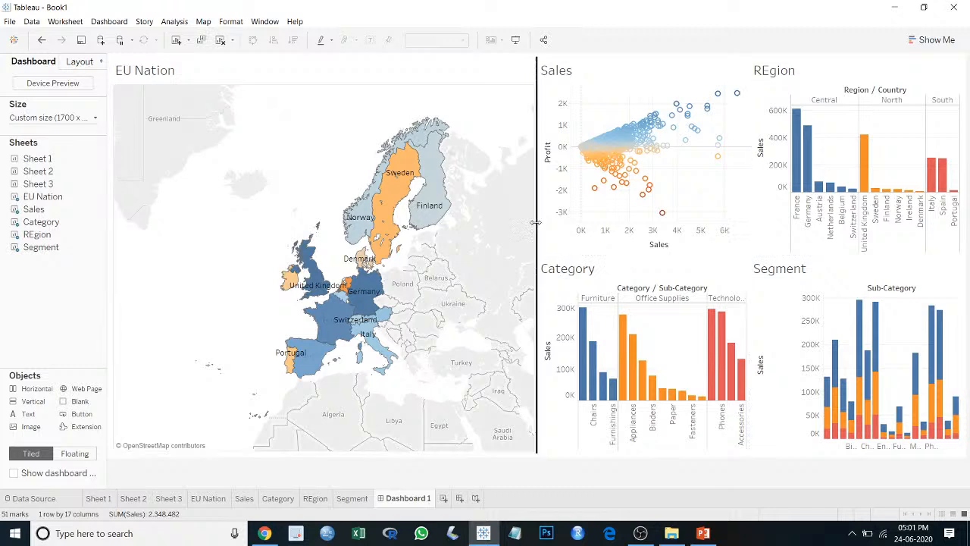
Step: Narrow the EU Nation map and widen the REgion and Segment charts to align with each other beside Sales and Category
drag(535, 222, 354, 222)
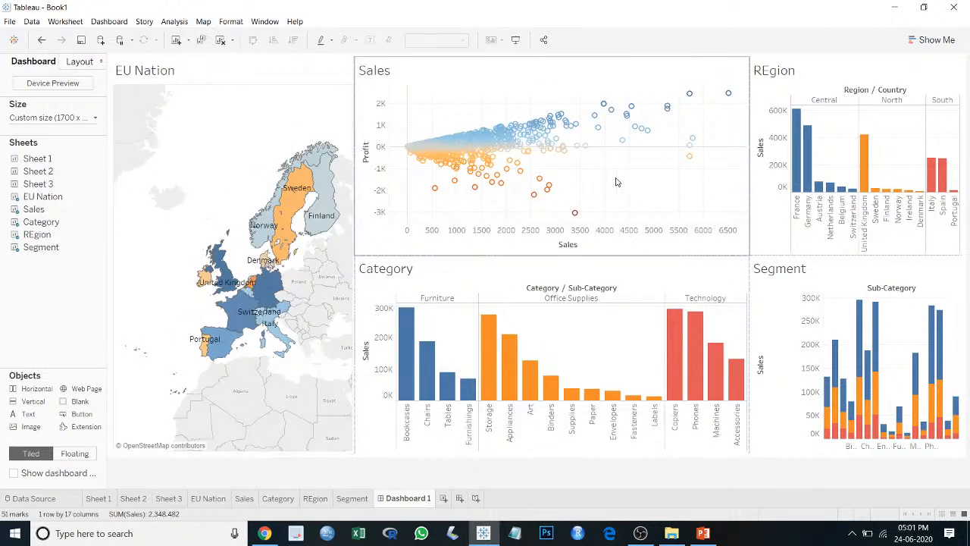
drag(747, 184, 666, 184)
click(751, 291)
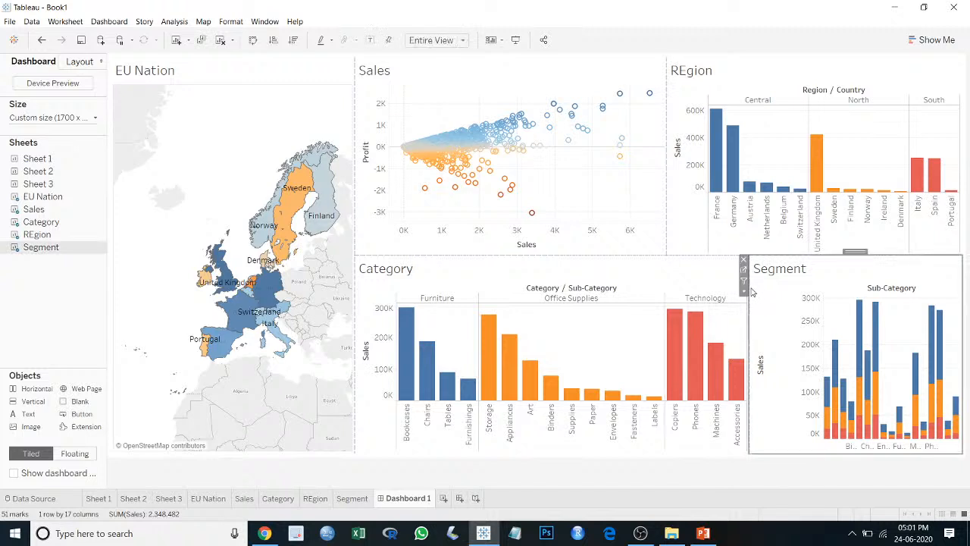
drag(751, 287, 666, 282)
Step: Select Sweden and other areas on the EU Nation map to check whether the other charts respond, and clear the selection
click(220, 147)
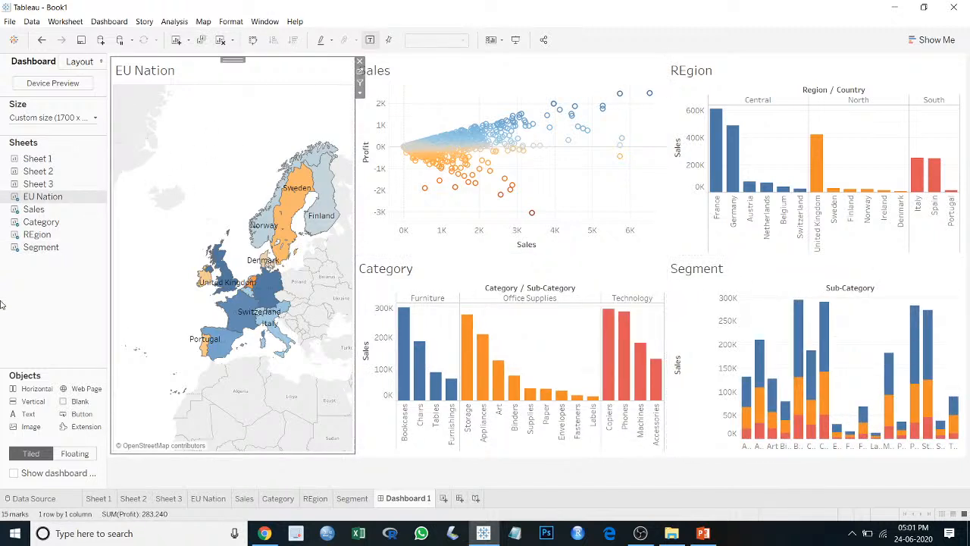
mouse_move(111, 186)
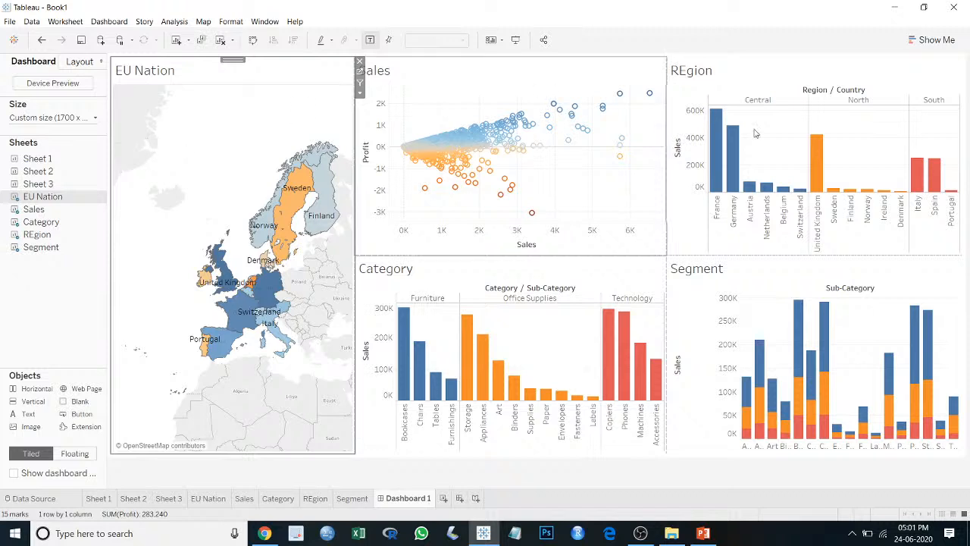
click(52, 320)
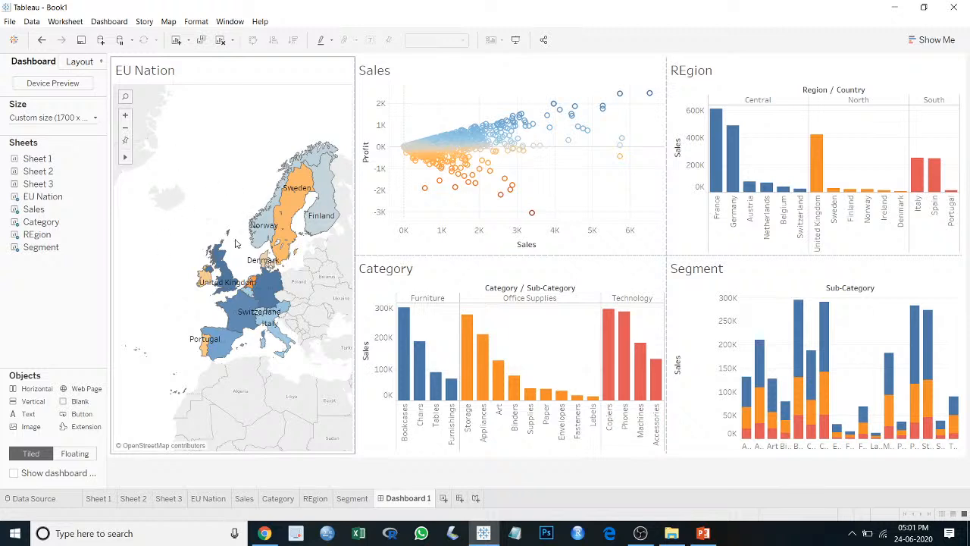
click(296, 188)
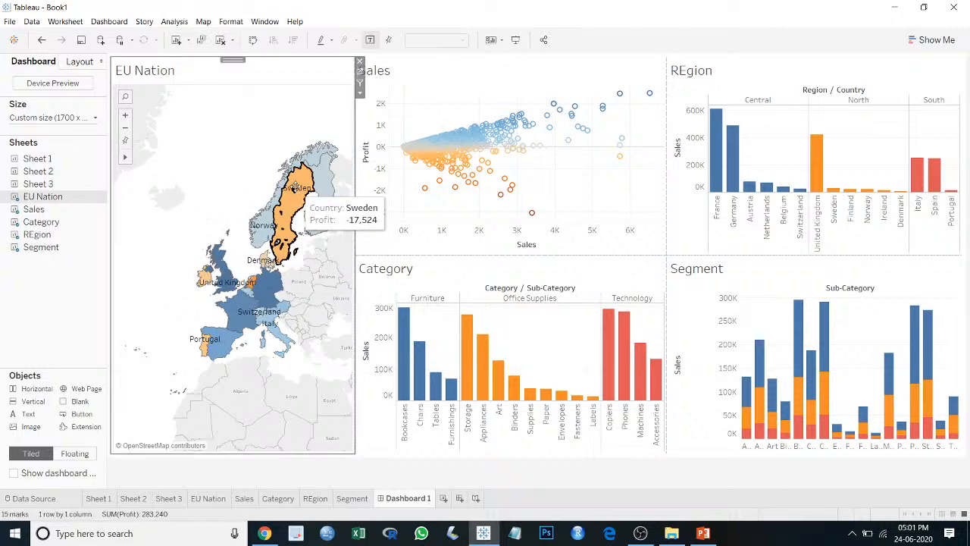
click(295, 188)
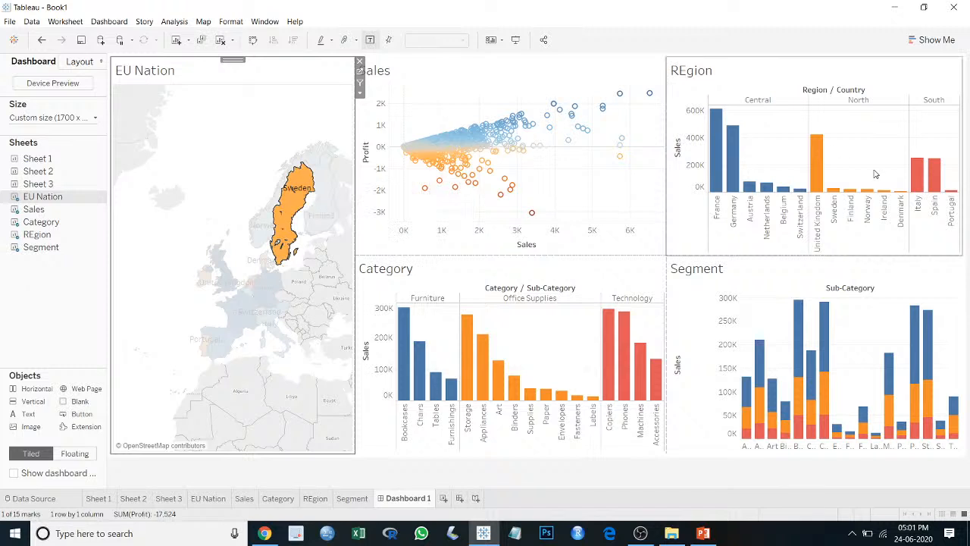
click(250, 135)
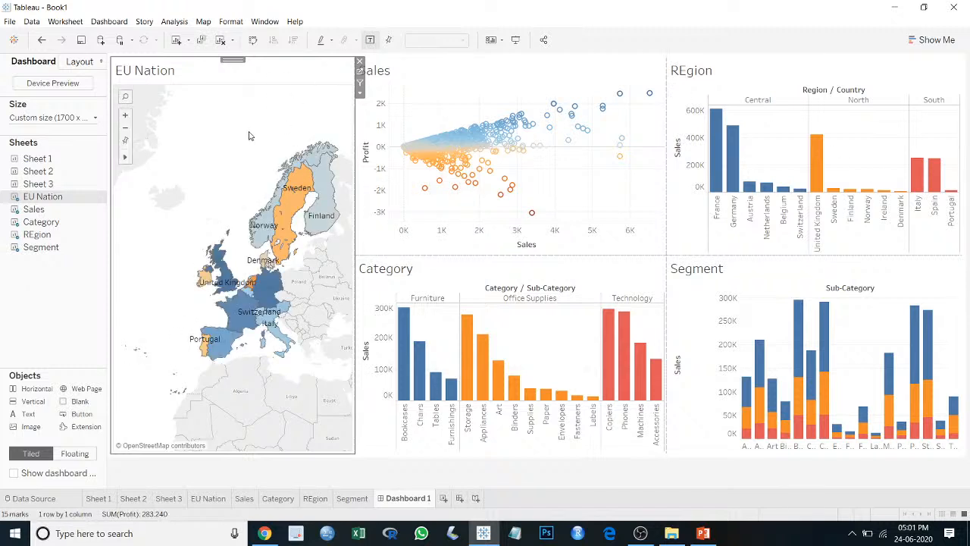
click(225, 268)
click(221, 148)
click(84, 285)
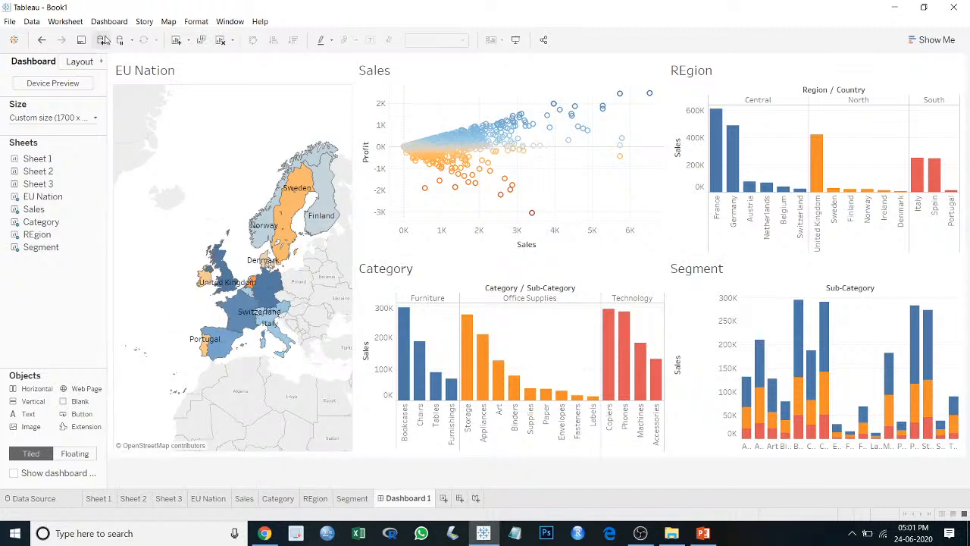
Step: Add a dashboard filter action with only EU Nation as source, run on Select, showing all values when the selection is cleared
click(106, 25)
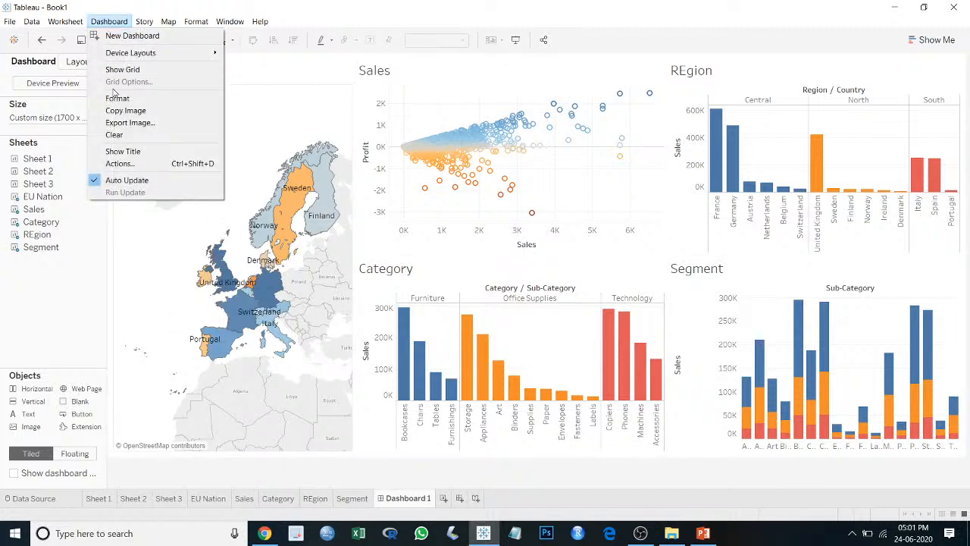
click(124, 163)
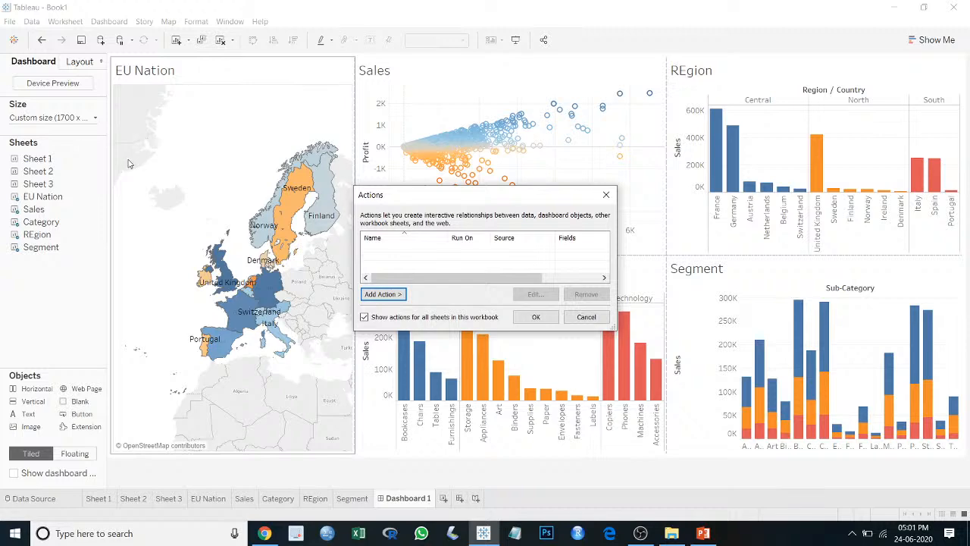
click(381, 298)
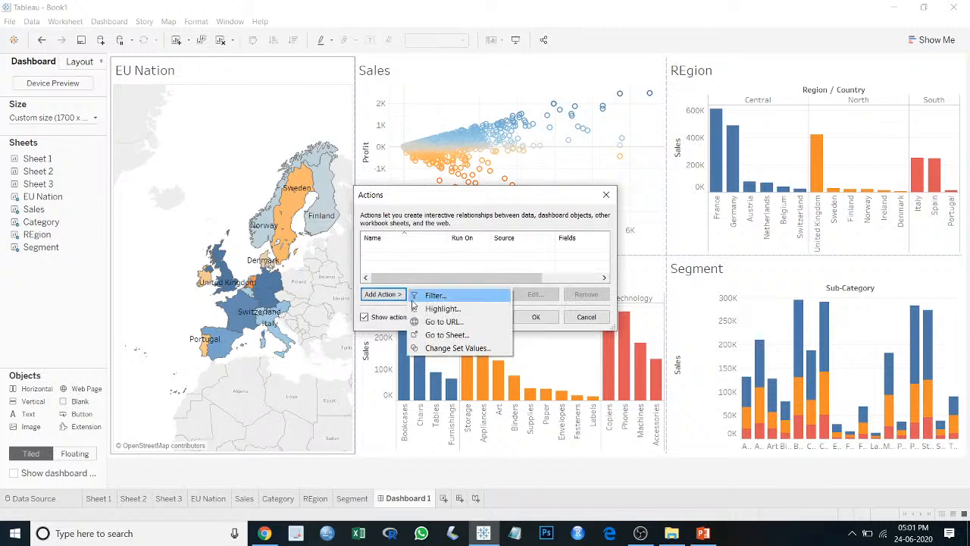
click(444, 298)
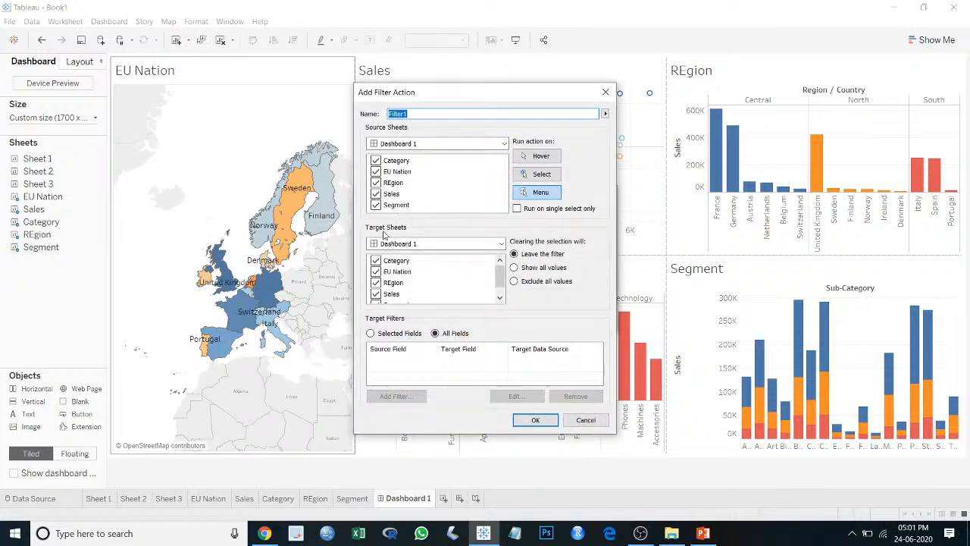
click(376, 161)
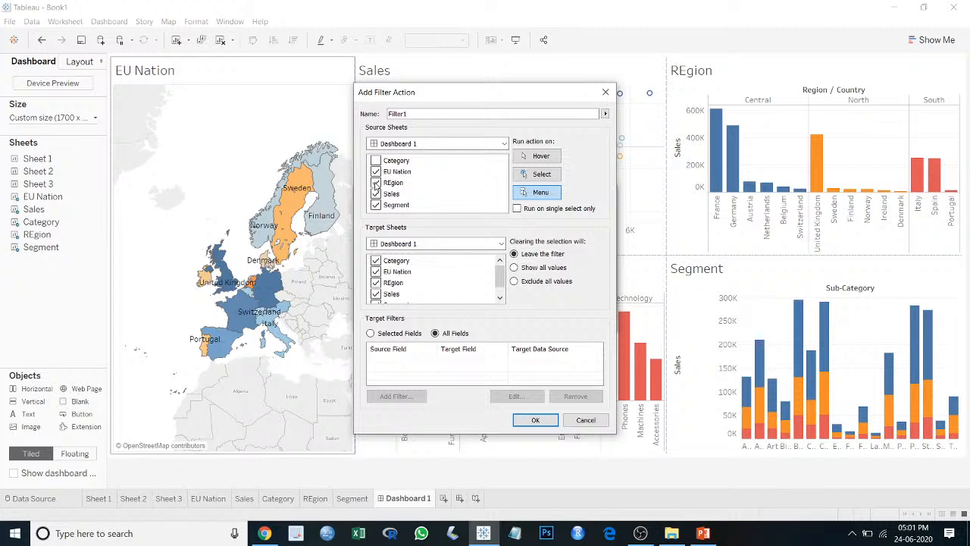
click(375, 194)
click(538, 175)
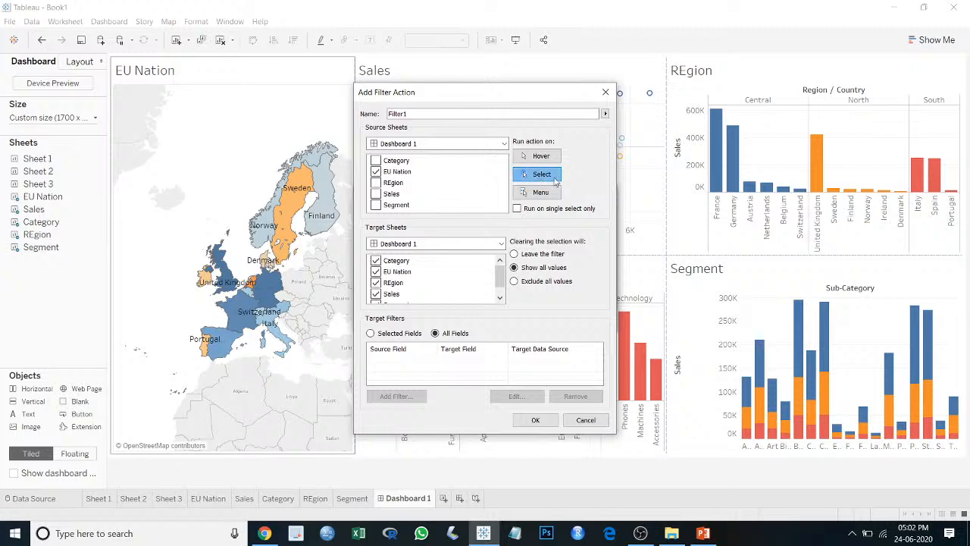
click(535, 419)
click(536, 316)
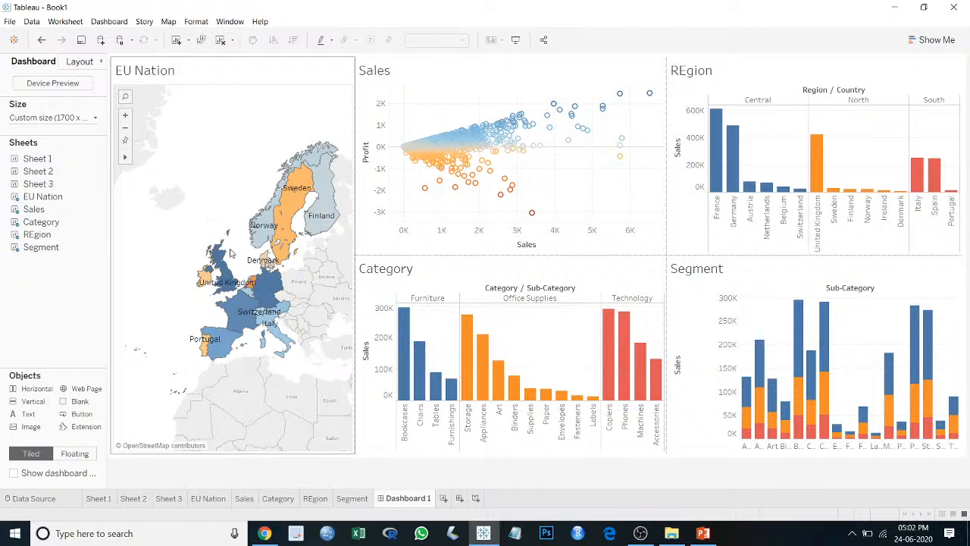
Step: Test the filter action by selecting United Kingdom, Sweden and Norway in turn on the EU Nation map
click(228, 285)
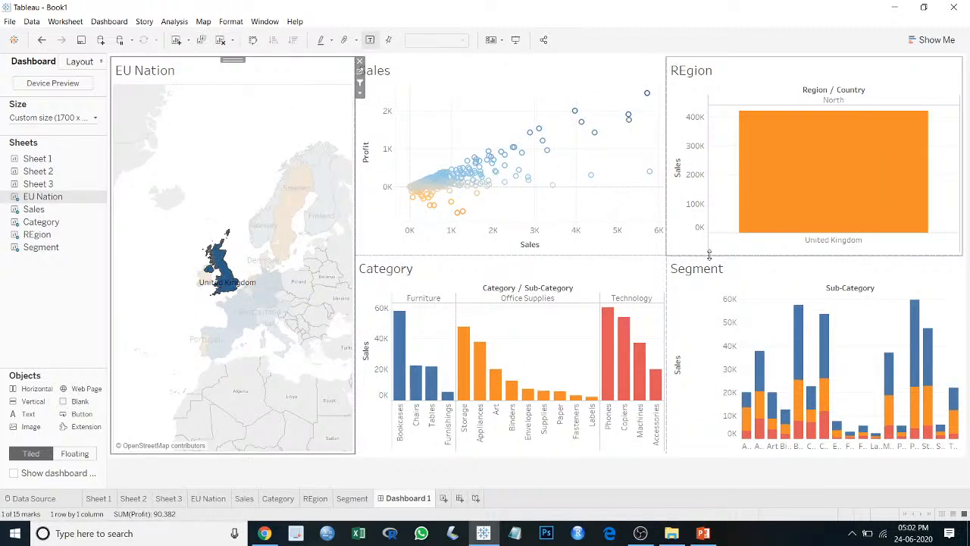
click(282, 197)
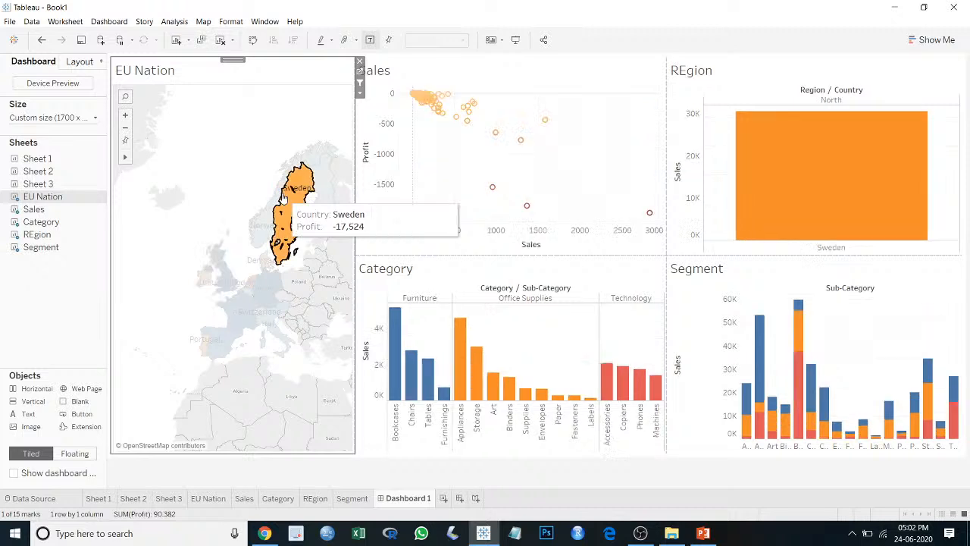
click(260, 222)
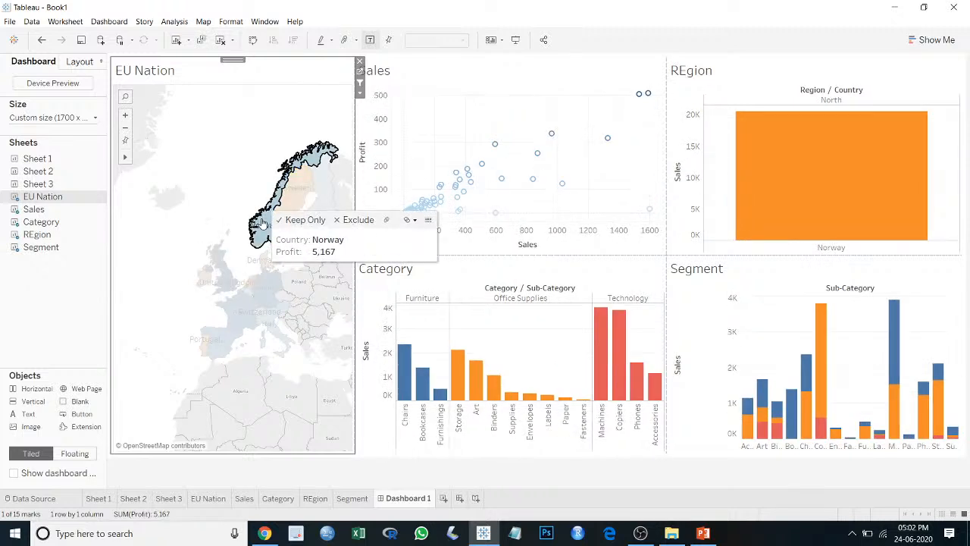
Step: Check the dashboard filtering by selecting Germany, France and Spain in turn on the EU Nation map, and clear the selection
click(267, 297)
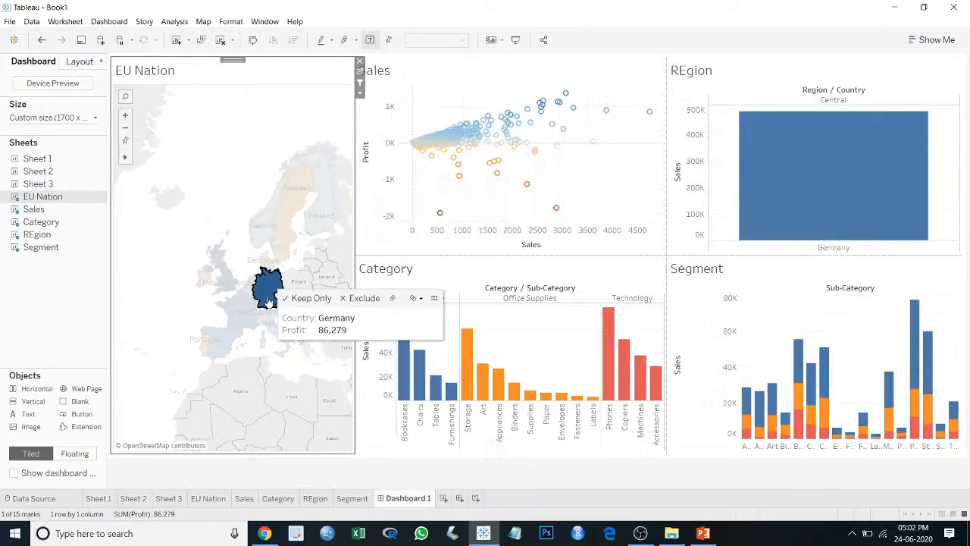
click(237, 325)
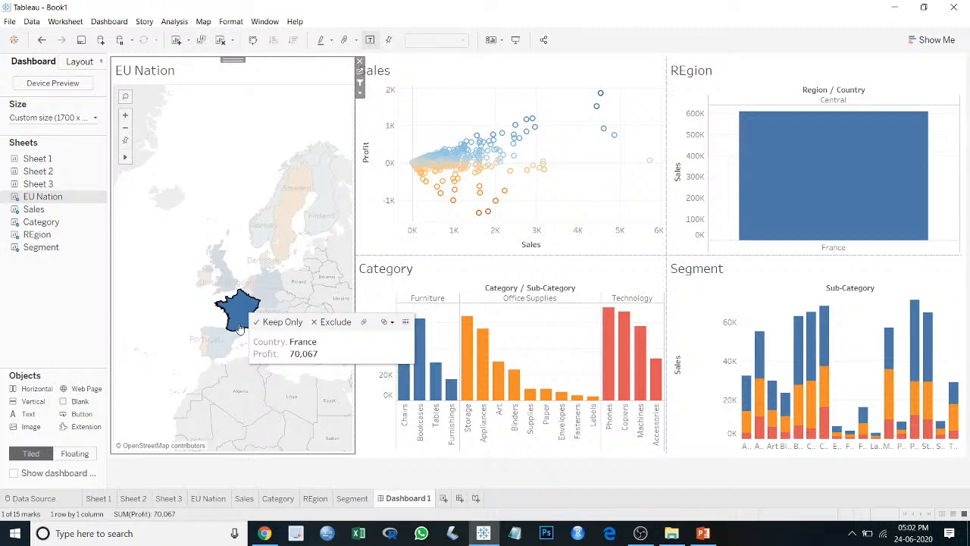
click(227, 344)
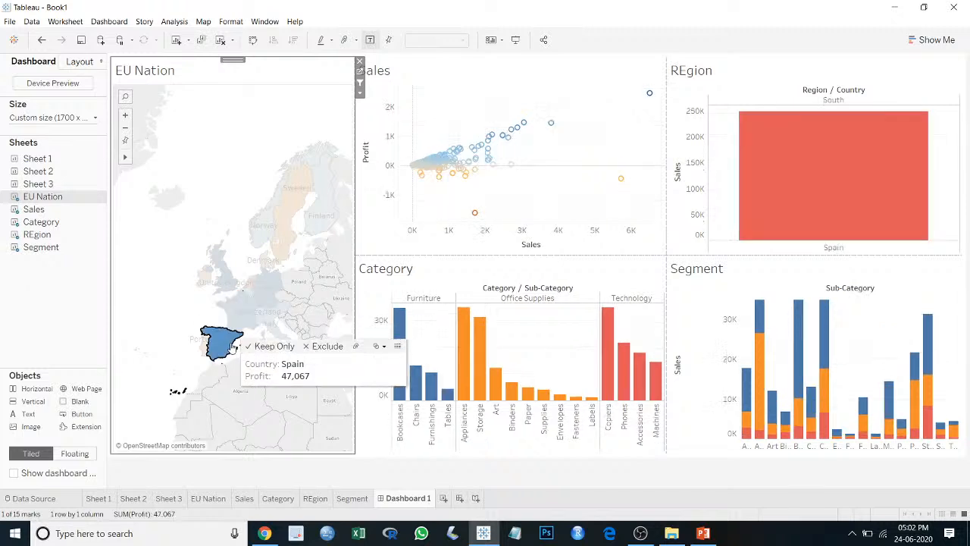
click(235, 192)
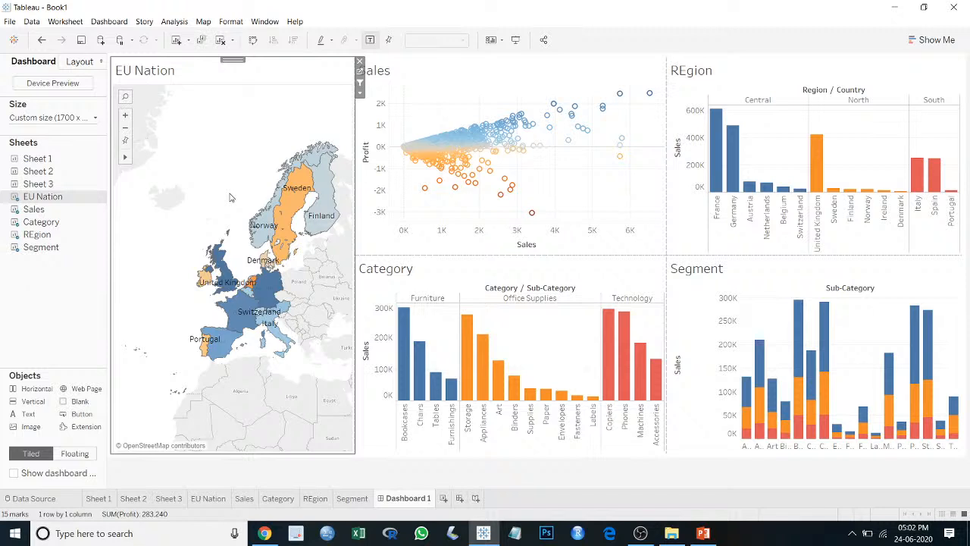
Step: Lasso the United Kingdom, Ireland and France, and the Sweden, Norway and Finland group on the EU Nation map, and clear the selection
mouse_move(290, 210)
mouse_move(125, 164)
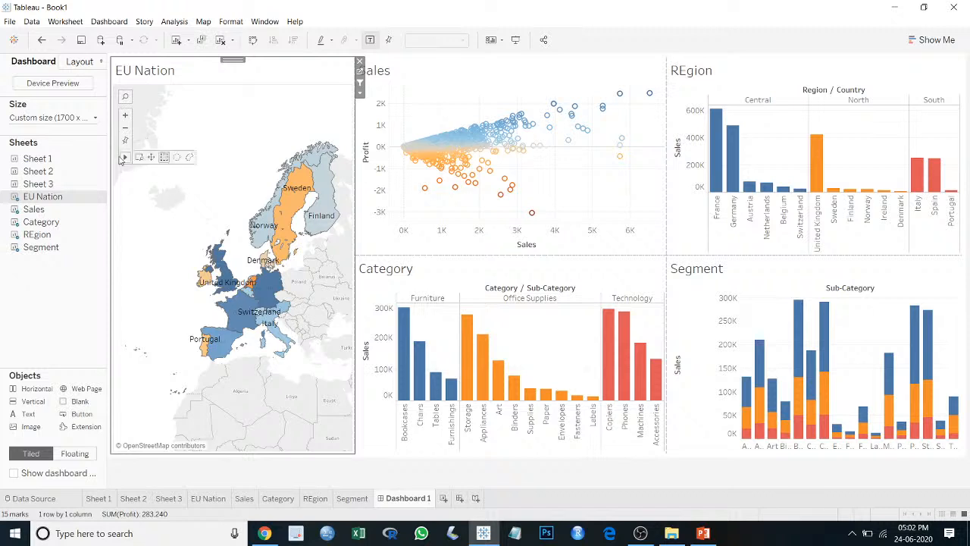
click(190, 158)
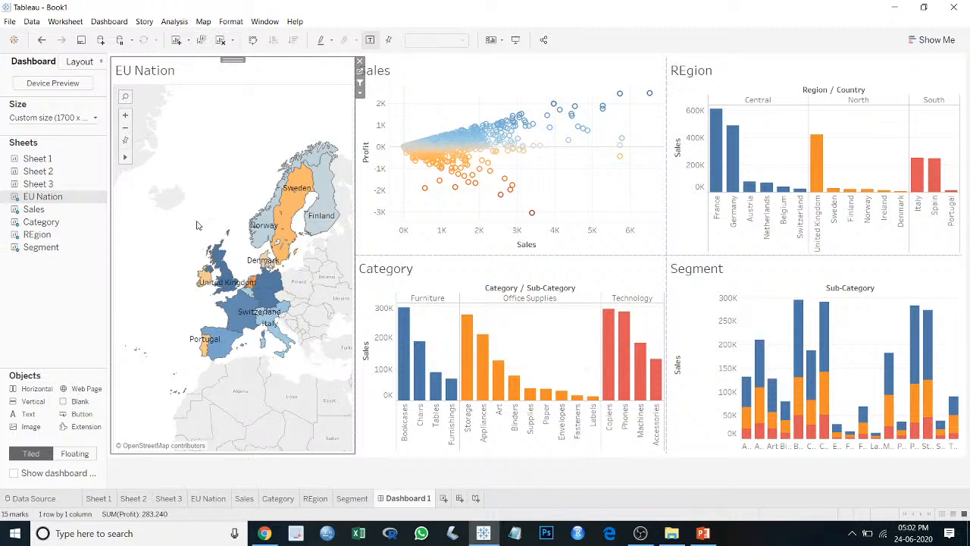
mouse_move(196, 221)
mouse_down()
mouse_move(184, 306)
mouse_move(227, 250)
mouse_move(199, 219)
mouse_move(220, 185)
mouse_up()
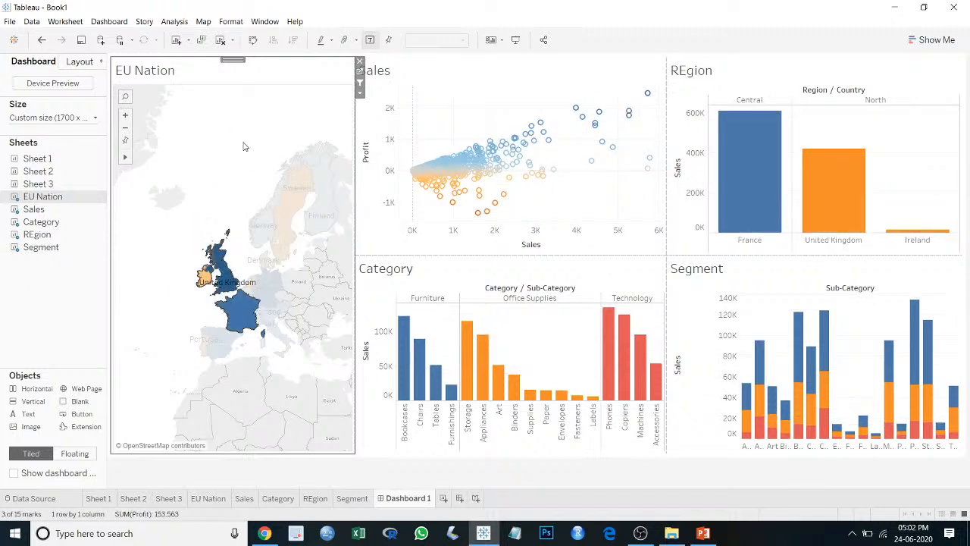
mouse_move(251, 143)
mouse_down()
mouse_move(303, 241)
mouse_move(343, 197)
mouse_move(318, 144)
mouse_move(253, 145)
mouse_up()
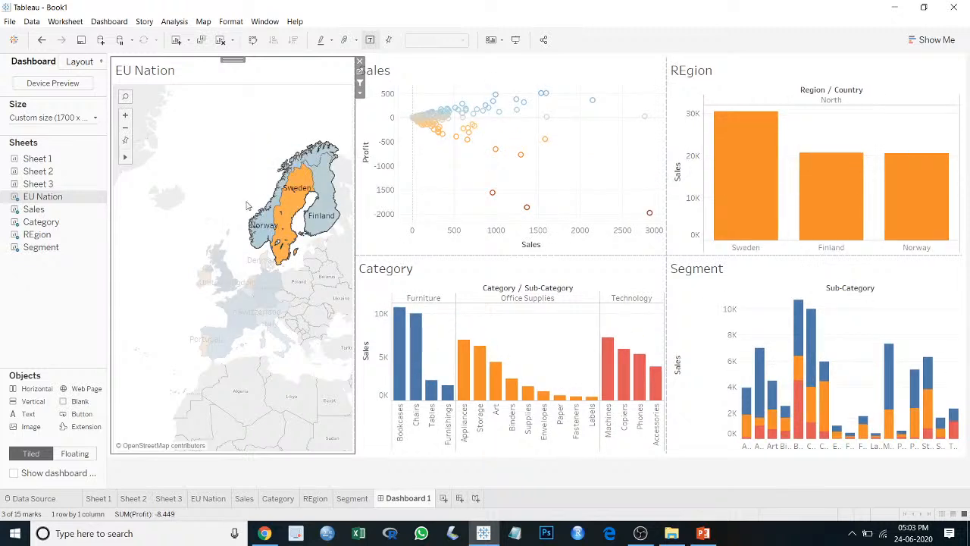
mouse_move(234, 207)
mouse_down()
mouse_move(244, 288)
mouse_move(221, 220)
mouse_move(244, 214)
mouse_move(235, 209)
mouse_up()
click(225, 136)
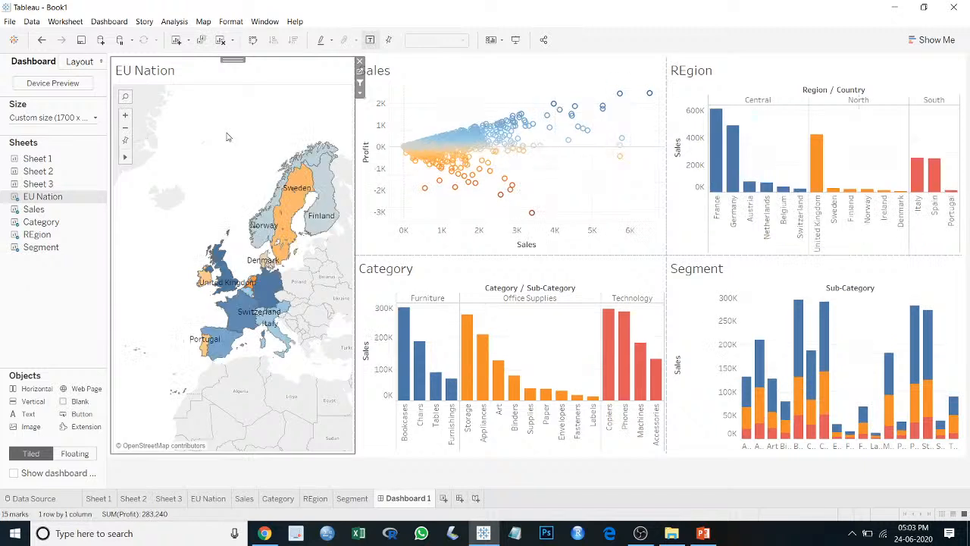
Step: View the dashboard in presentation mode, test the map filter with Sweden, Norway and United Kingdom, and return to the normal view
click(66, 300)
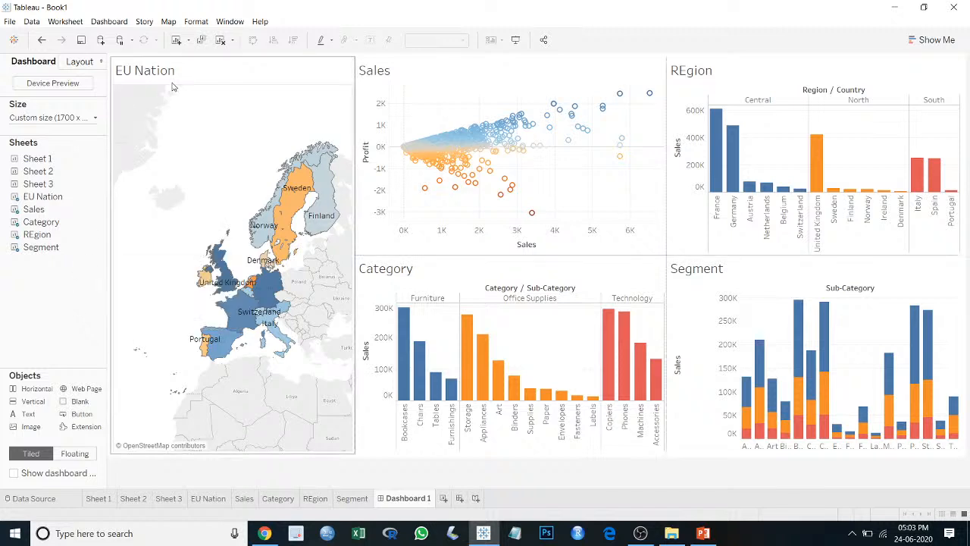
click(220, 23)
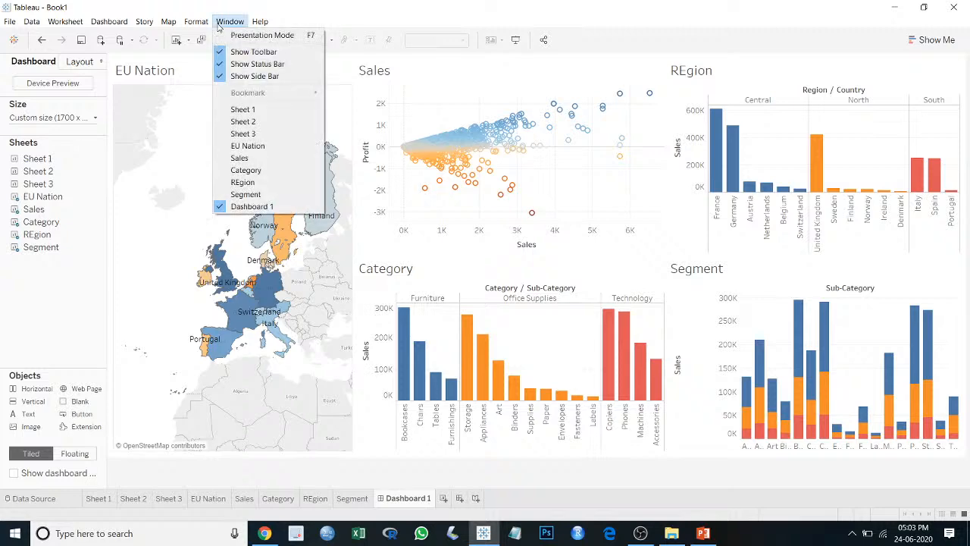
click(235, 35)
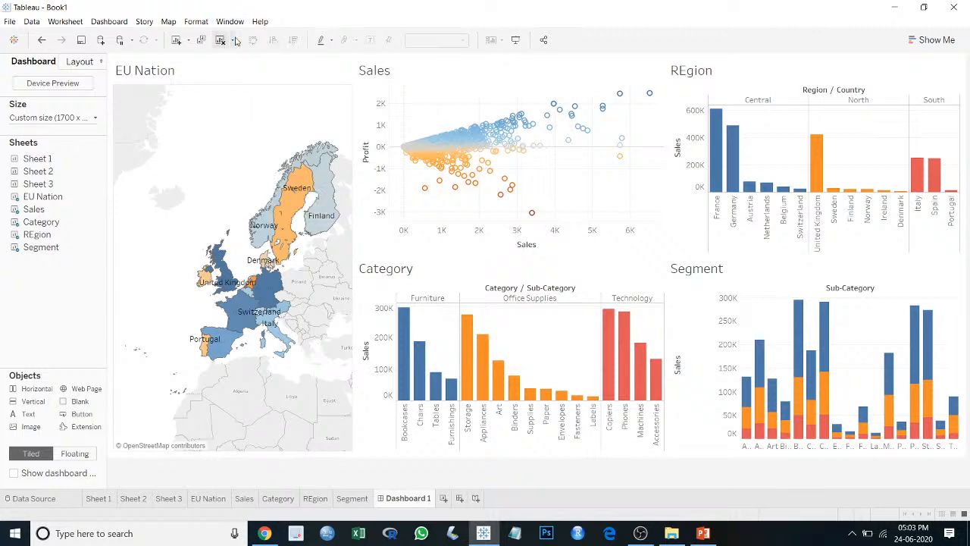
click(244, 196)
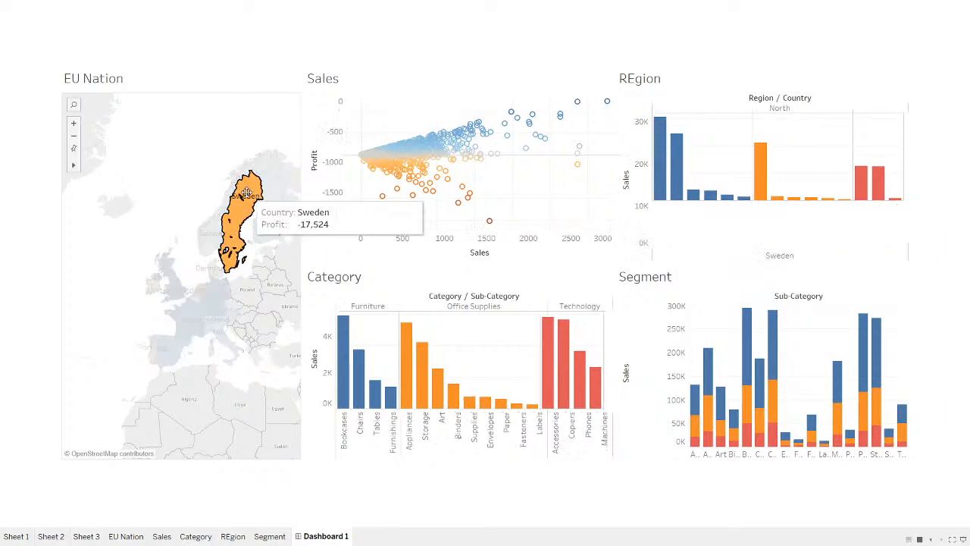
click(221, 214)
click(171, 274)
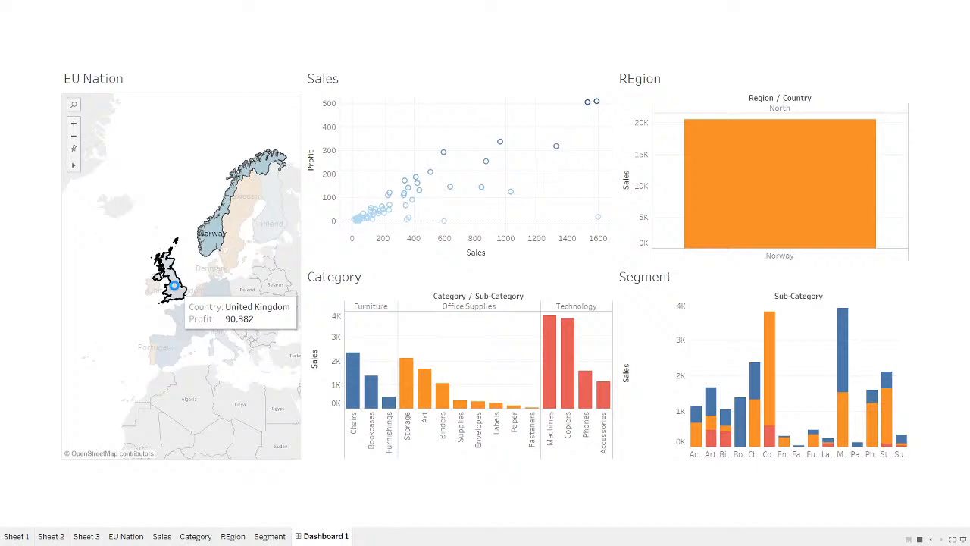
click(195, 185)
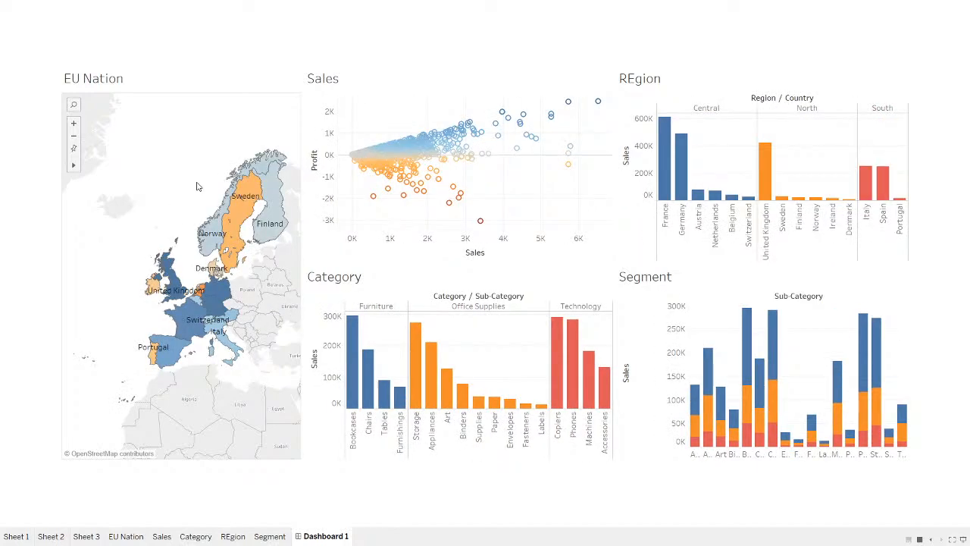
key(Escape)
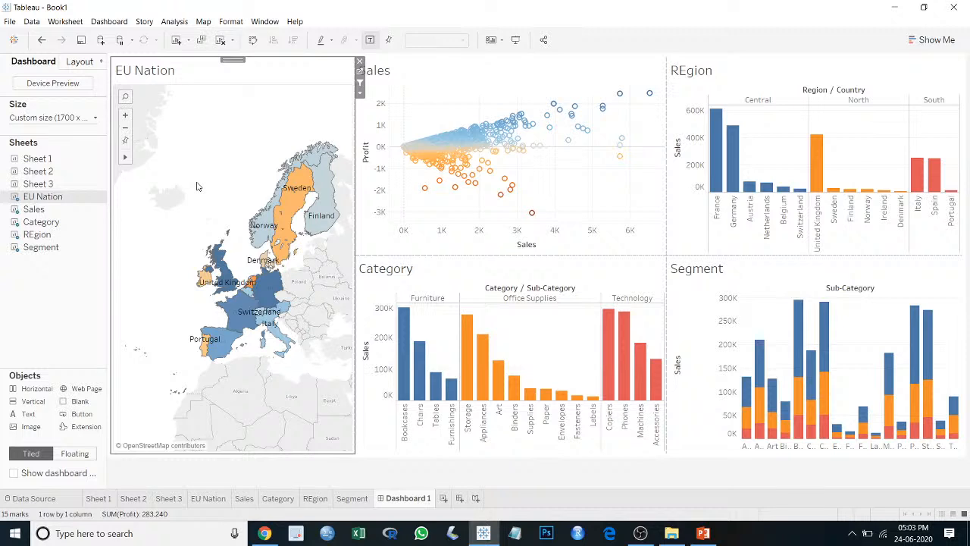
Step: Insert the Sales sheet below the profit line in the tooltip of the EU Nation worksheet's map
click(113, 266)
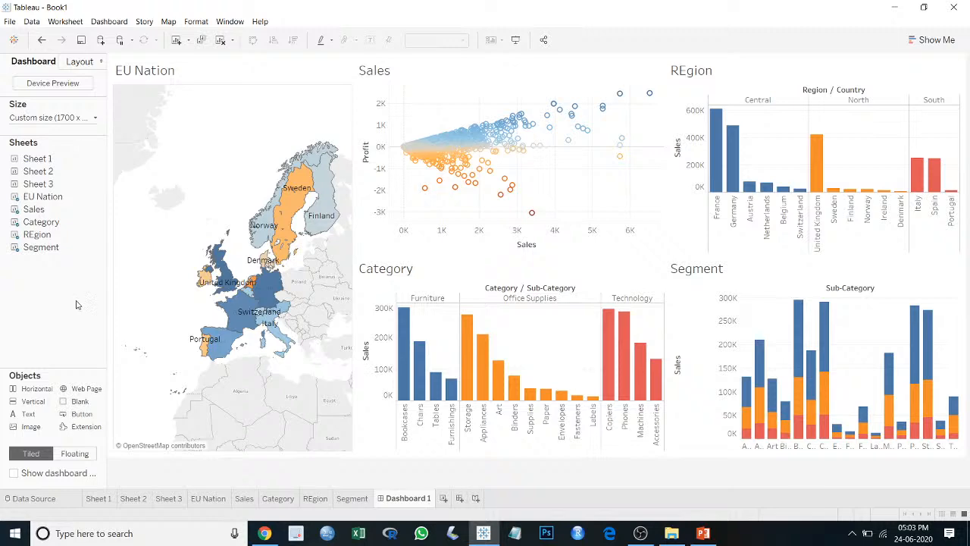
click(209, 500)
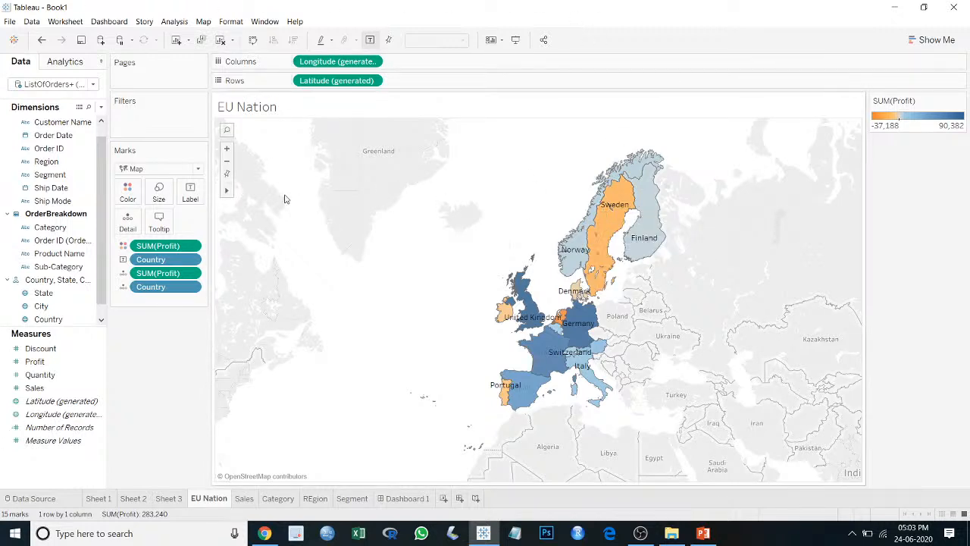
click(157, 223)
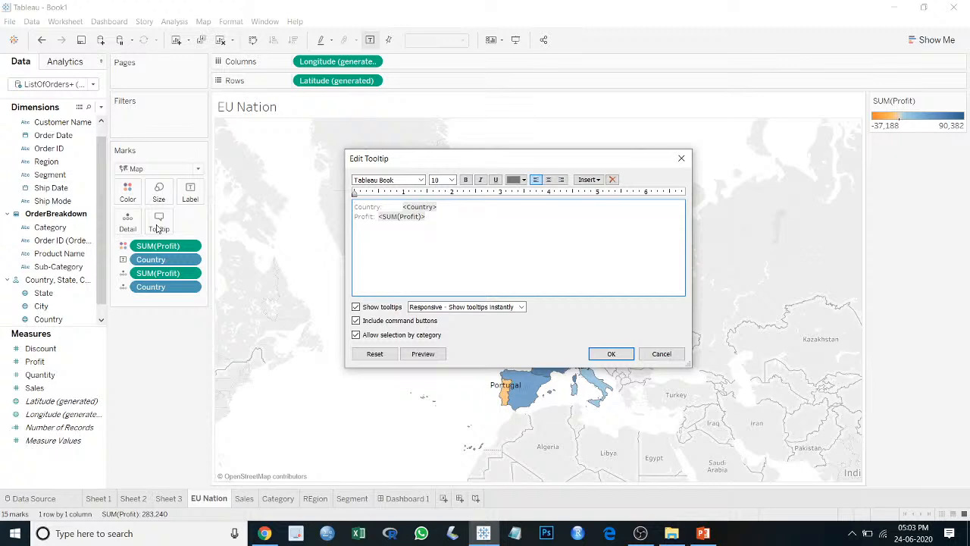
click(457, 216)
click(594, 182)
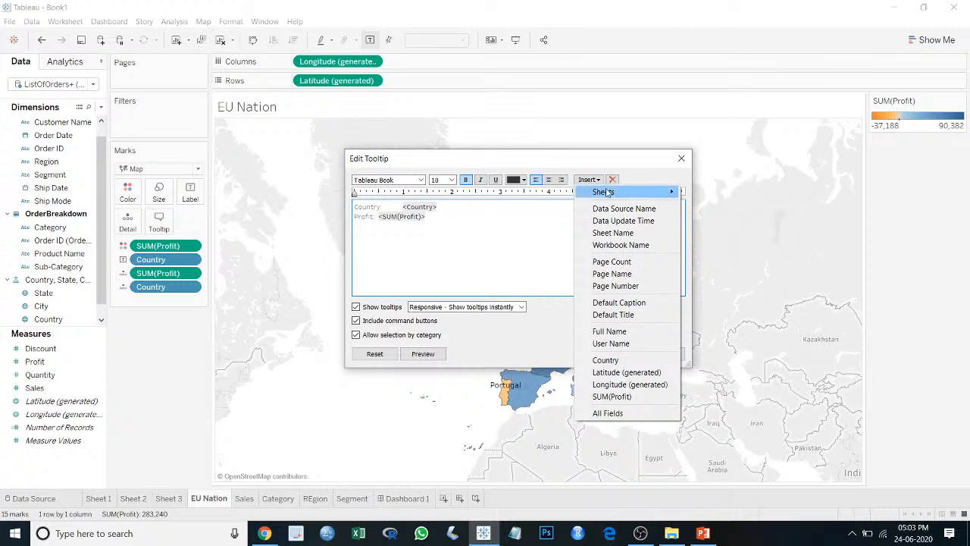
mouse_move(608, 191)
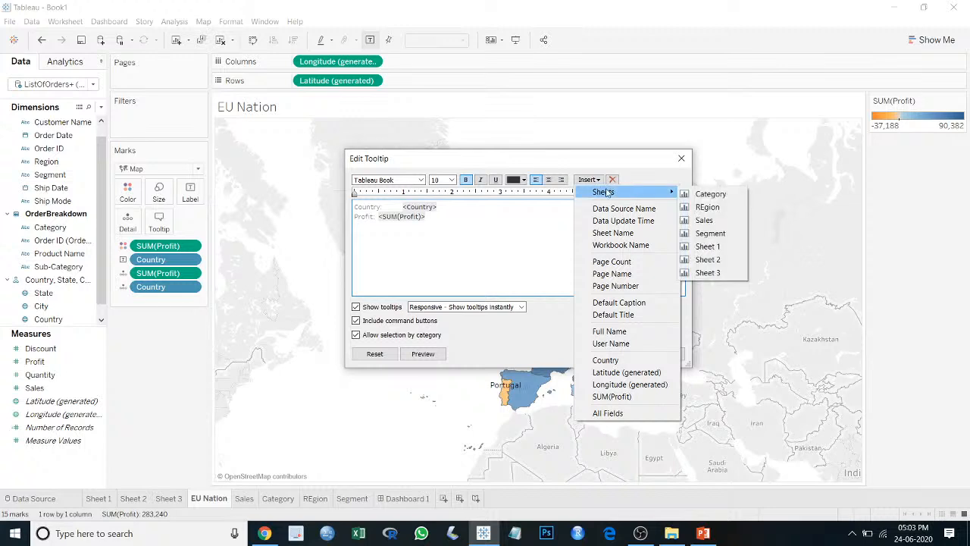
click(703, 220)
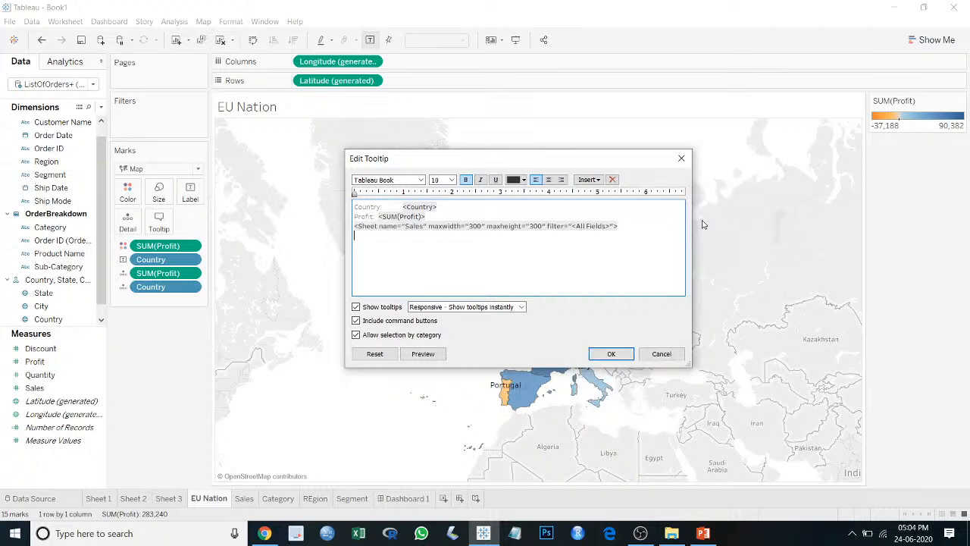
Step: Add the Segment sheet to the map tooltip, apply it, and check the tooltips of Finland, Germany and United Kingdom
click(597, 180)
mouse_move(614, 194)
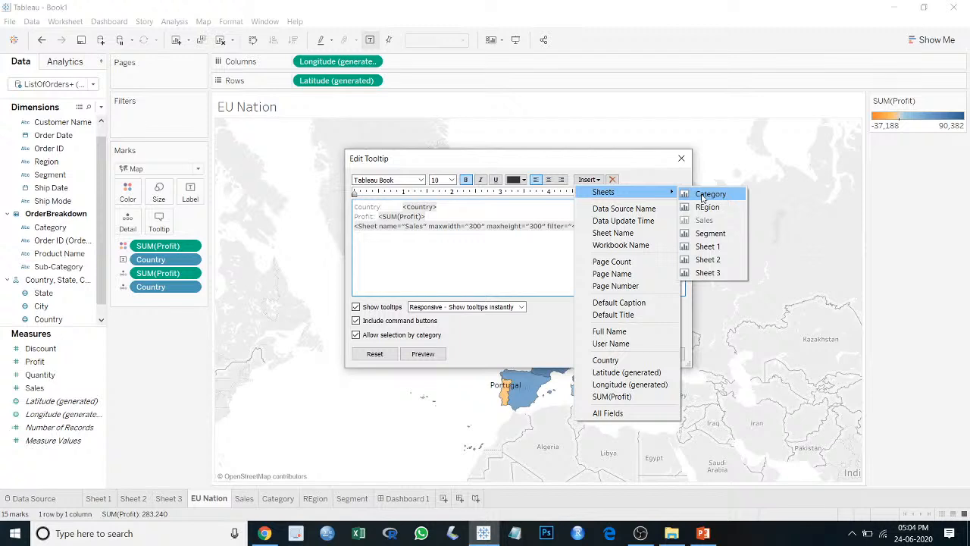
click(710, 233)
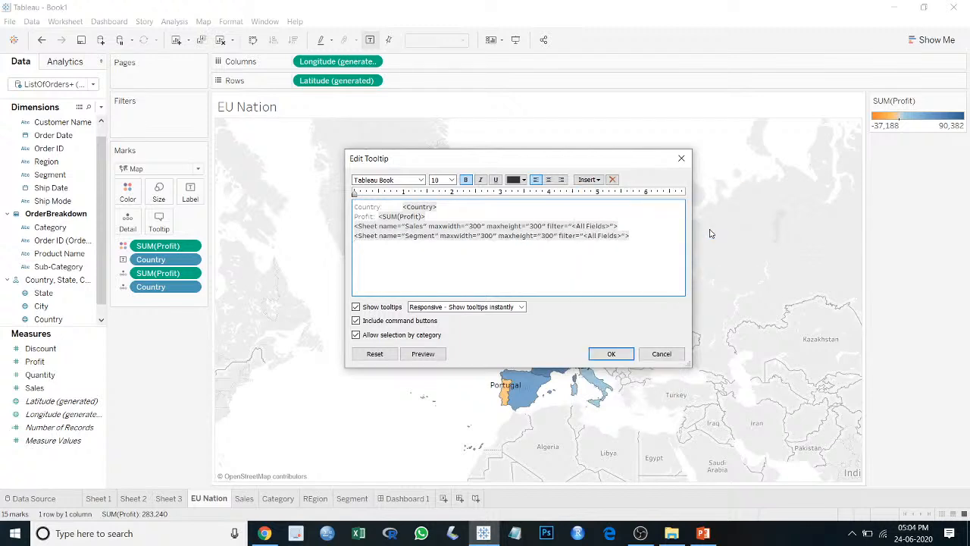
click(620, 357)
mouse_move(644, 205)
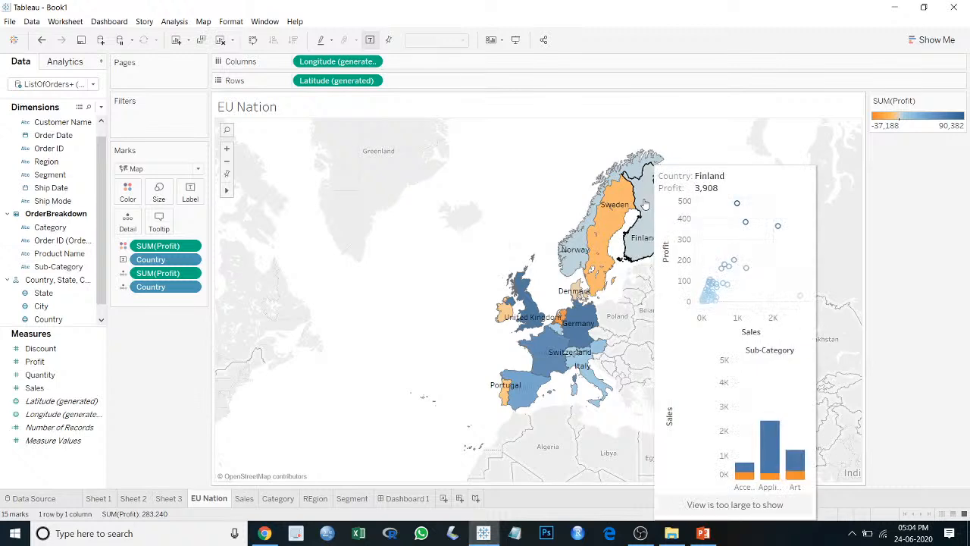
mouse_move(600, 258)
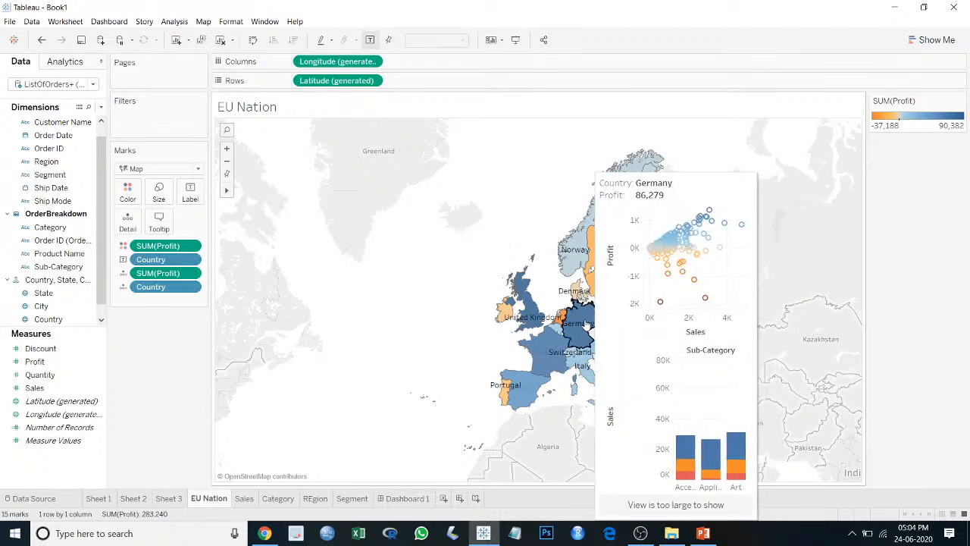
mouse_move(565, 324)
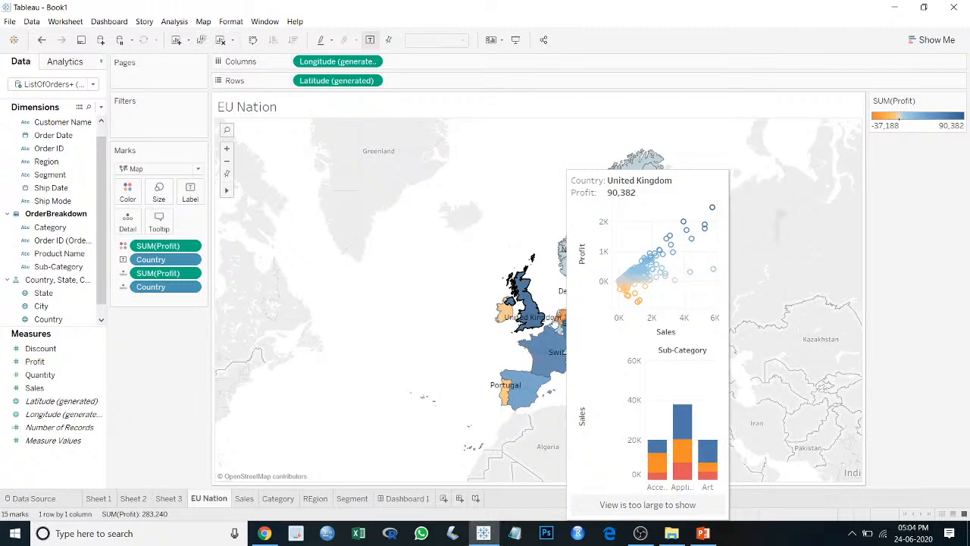
mouse_move(528, 303)
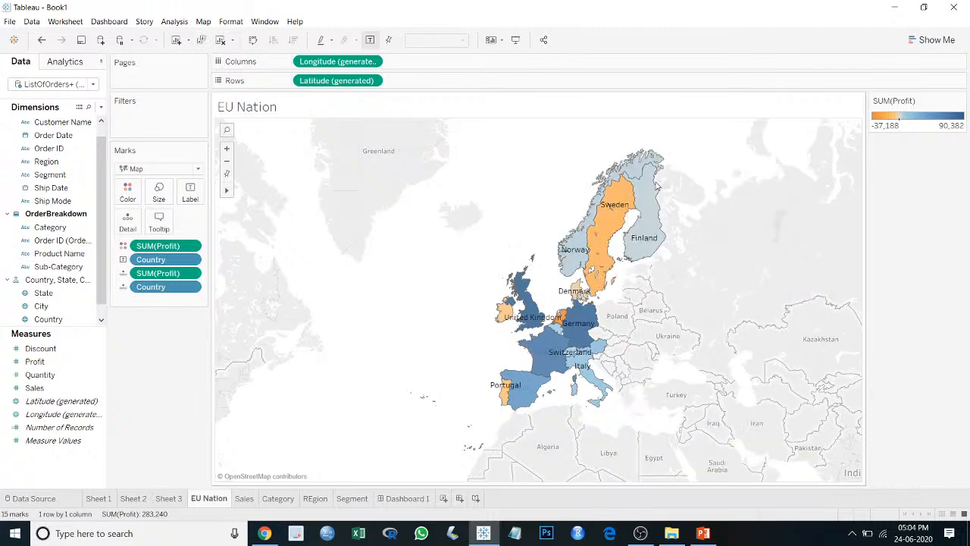
Step: Remove the Country and Profit labels from the map tooltip and join both fields on one line as "<Country>: <SUM(Profit)>"
click(159, 221)
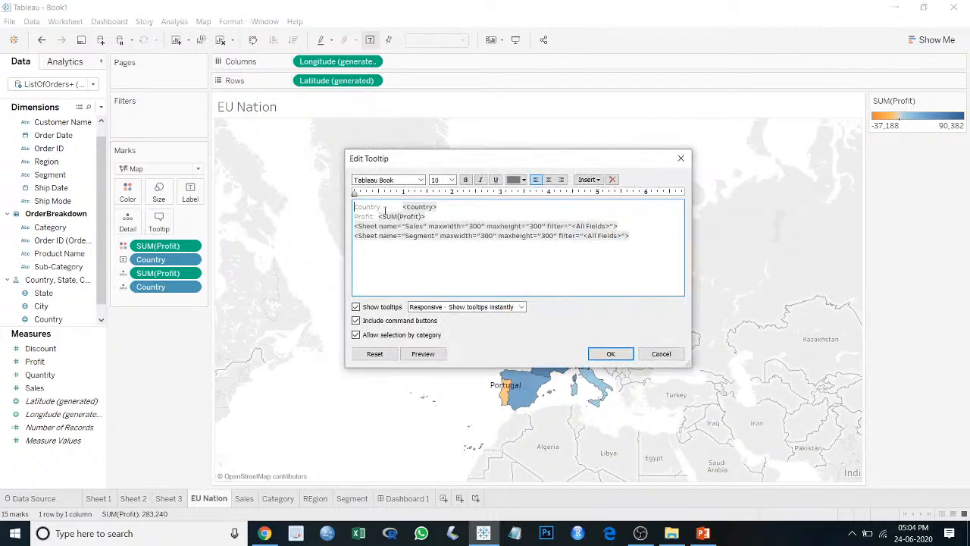
drag(402, 207, 314, 211)
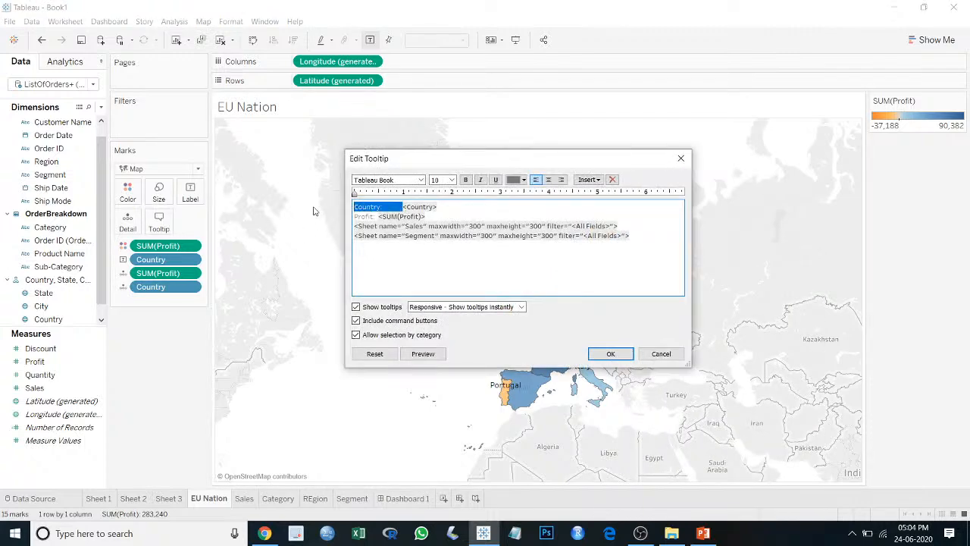
key(BackSpace)
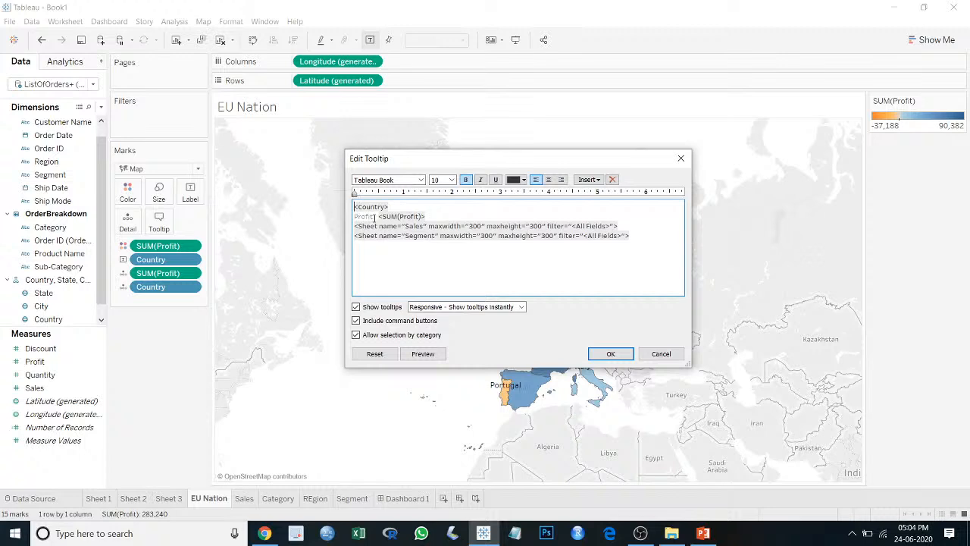
drag(373, 217, 327, 224)
key(BackSpace)
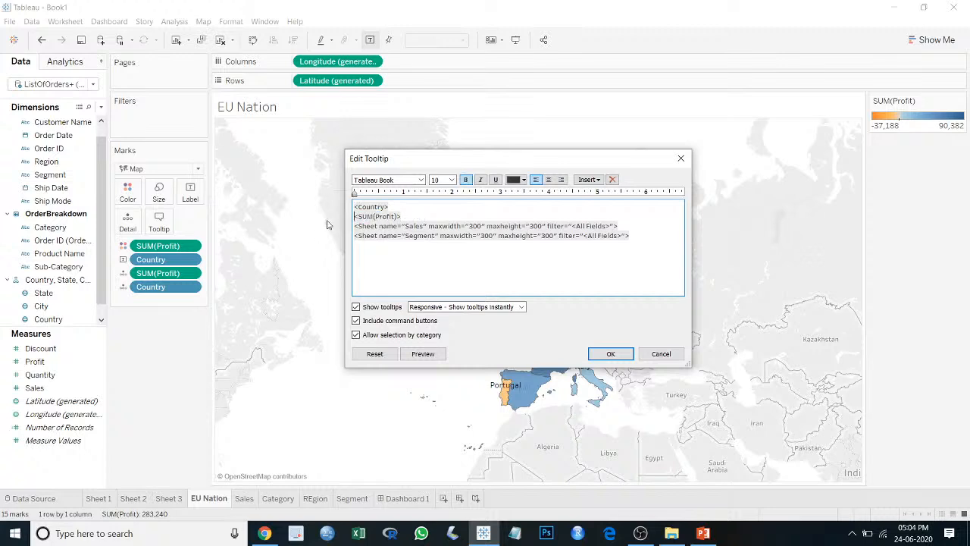
key(BackSpace)
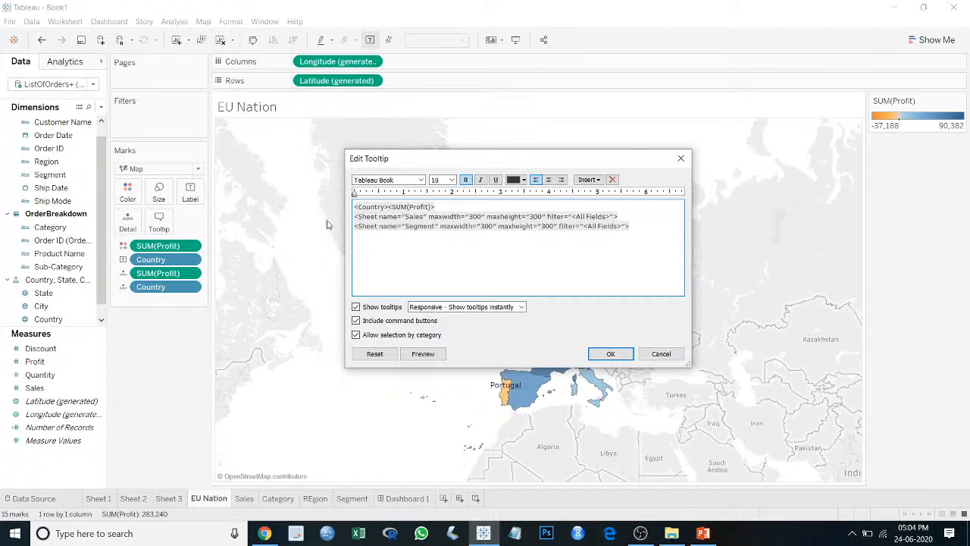
text(:)
Step: Format the Country and Profit line of the map tooltip in orange at size 14 and add a blank line below it
drag(438, 207, 335, 211)
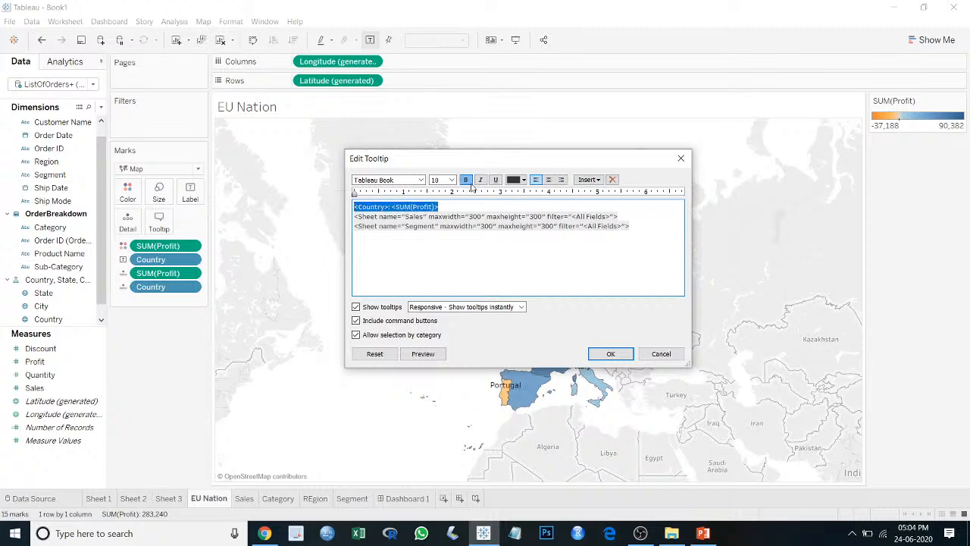
click(523, 180)
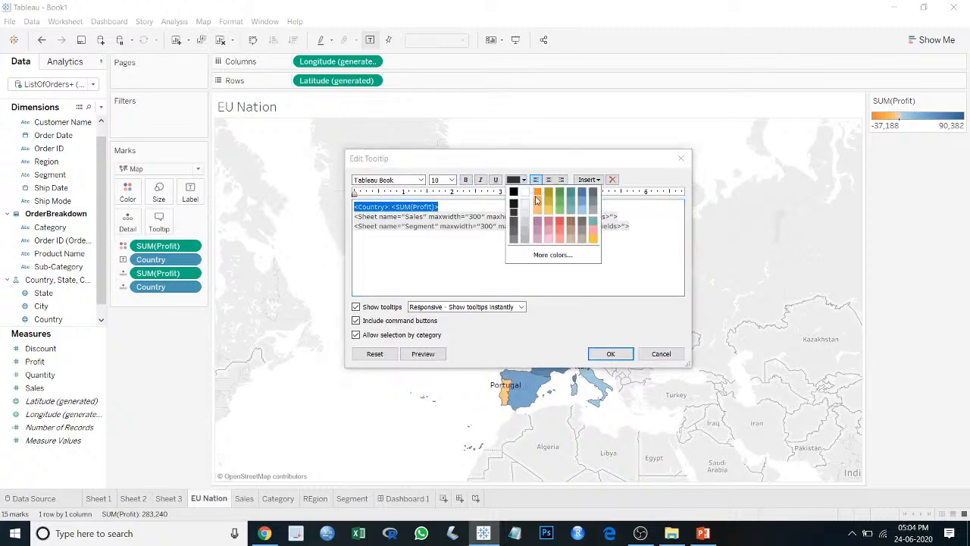
click(540, 197)
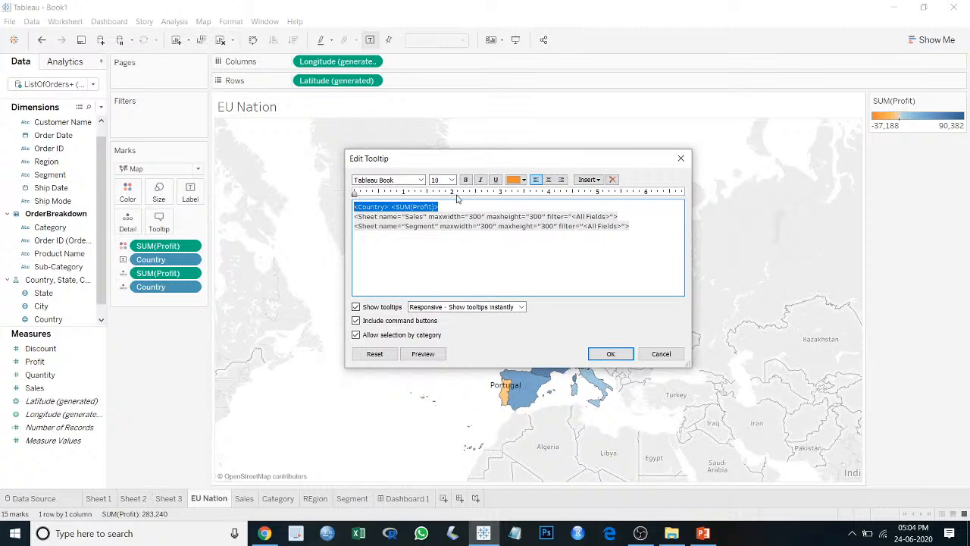
click(451, 180)
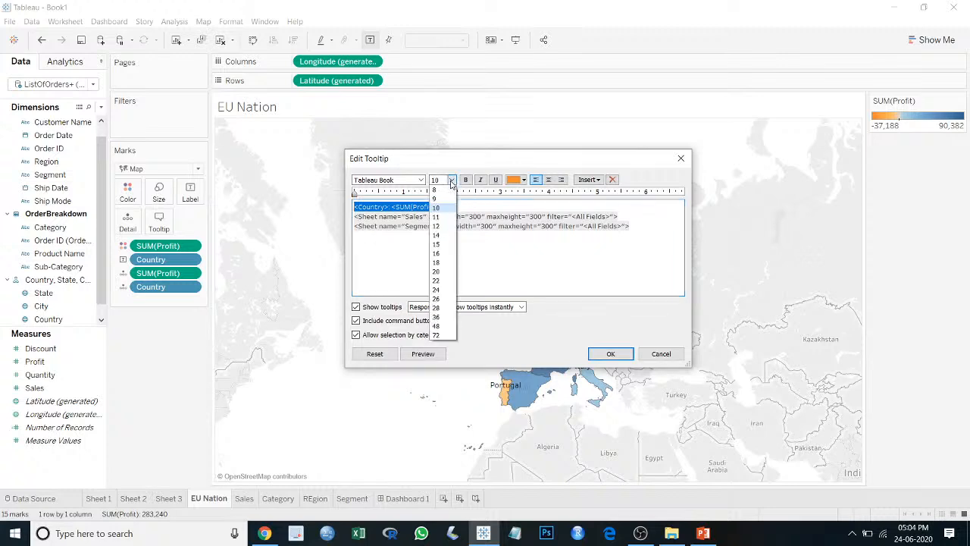
click(438, 235)
click(489, 208)
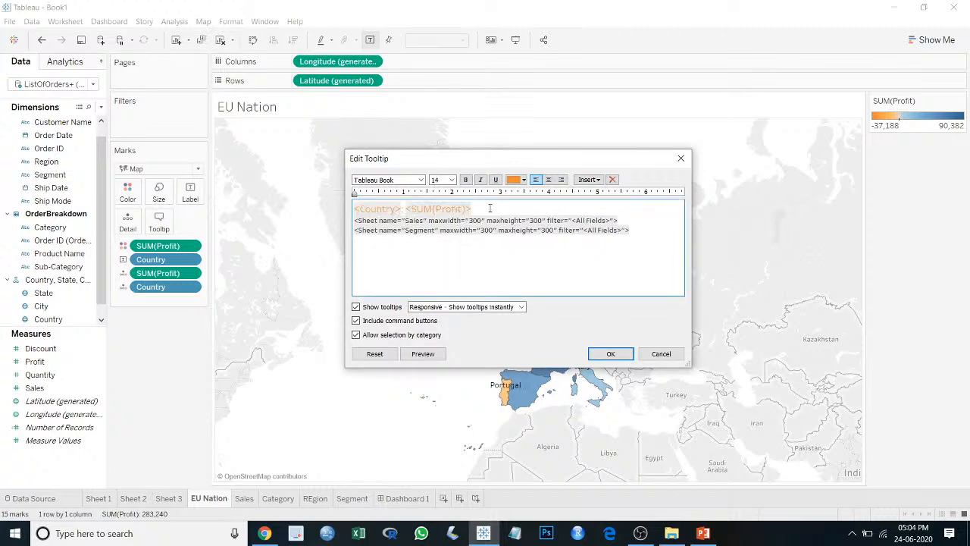
key(Return)
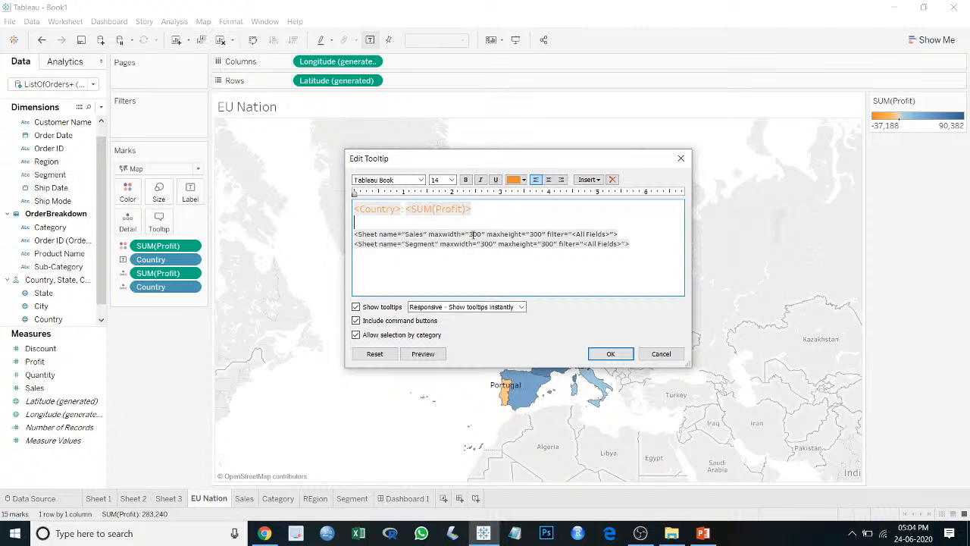
Step: Set the maxwidth of both the Sales and Segment sheets in the tooltip to 200
triple_click(475, 234)
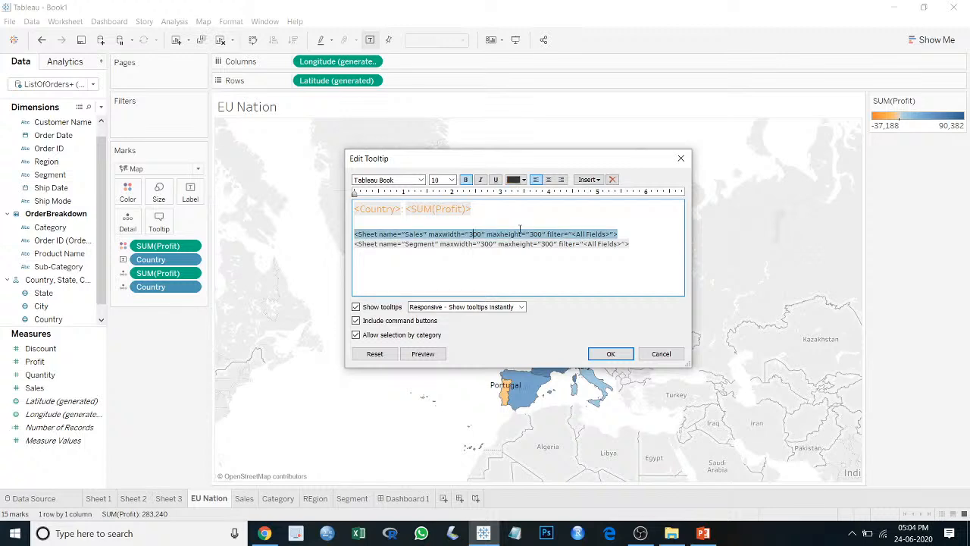
key(BackSpace)
text(2)
key(Down)
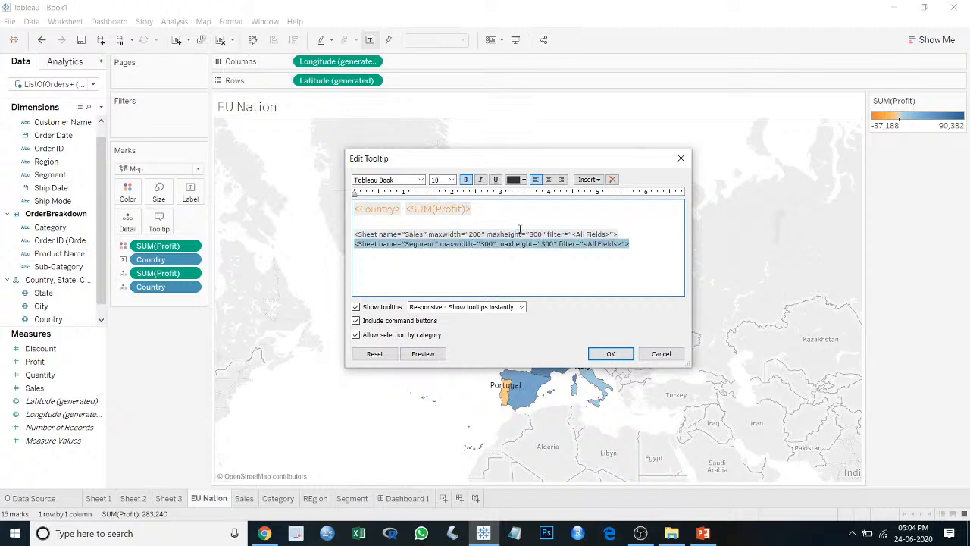
key(BackSpace)
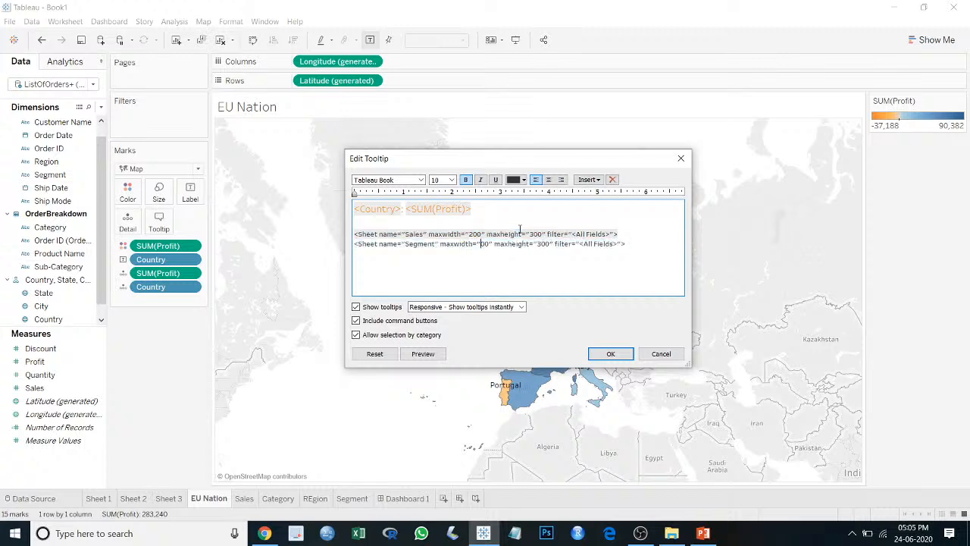
text(2)
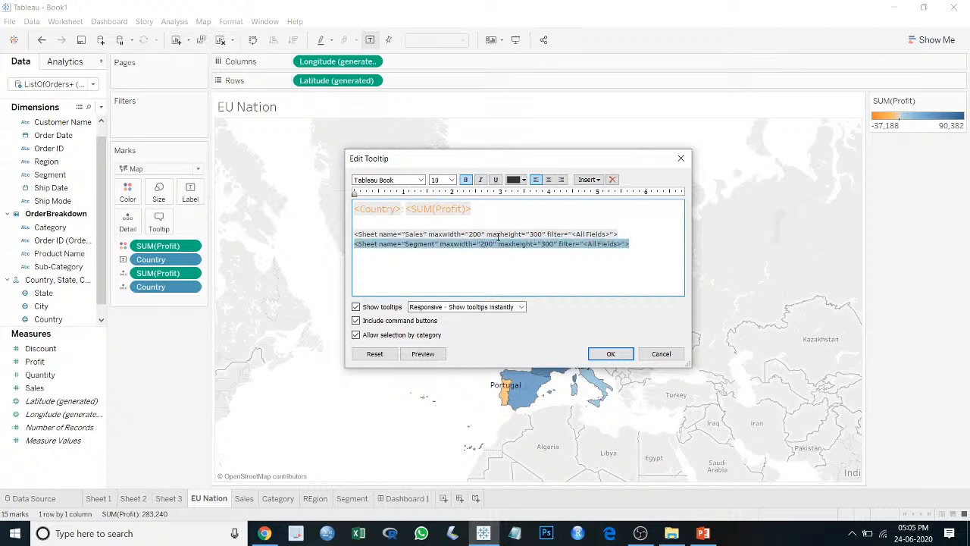
Step: Set the font of the tooltip's Country and Profit line to Arial Black, apply the changes, and check the tooltips on the map
drag(471, 209, 309, 202)
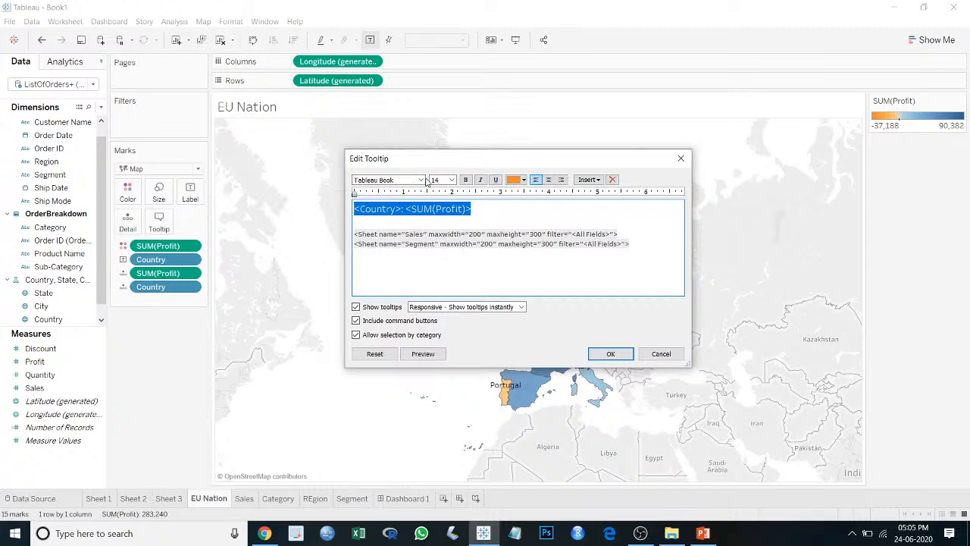
click(422, 179)
scroll(432, 265, up, 7)
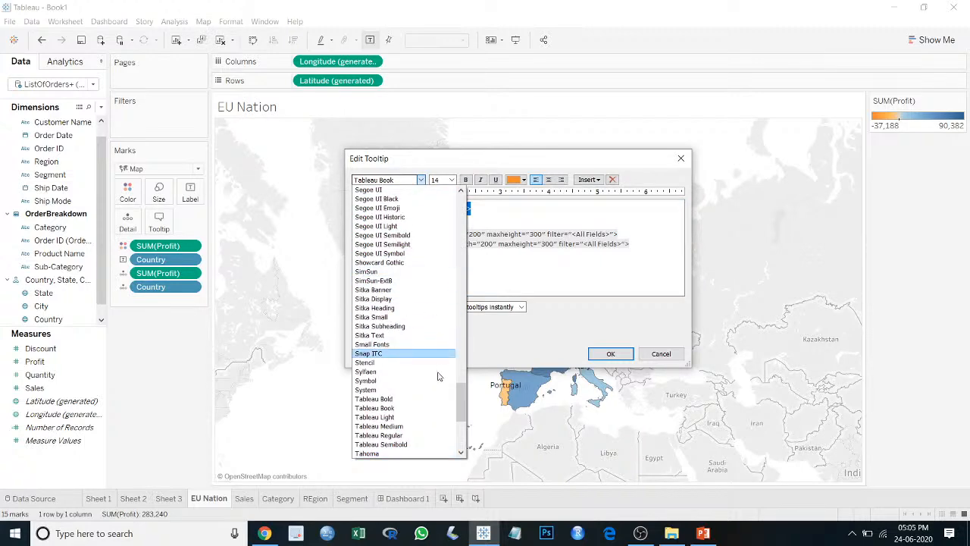
drag(460, 400, 457, 226)
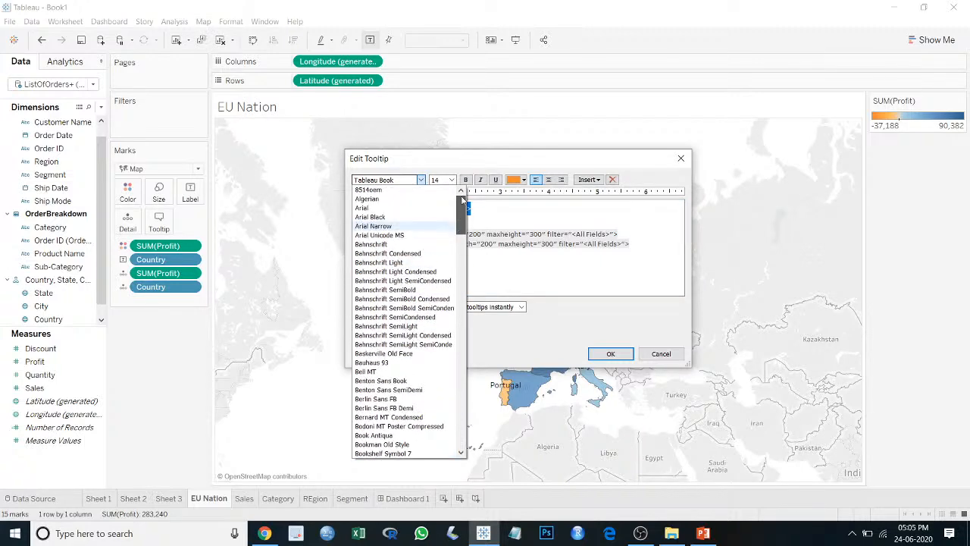
click(390, 219)
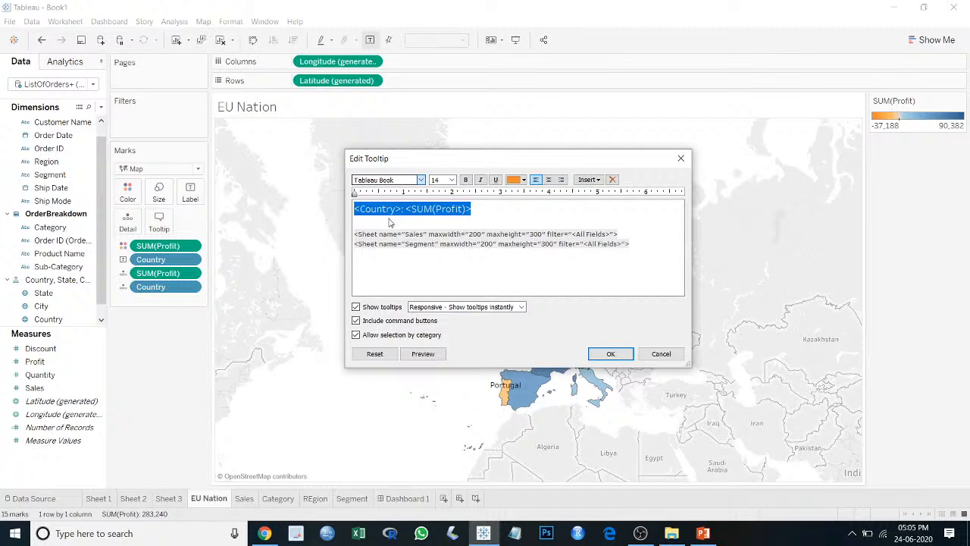
click(550, 209)
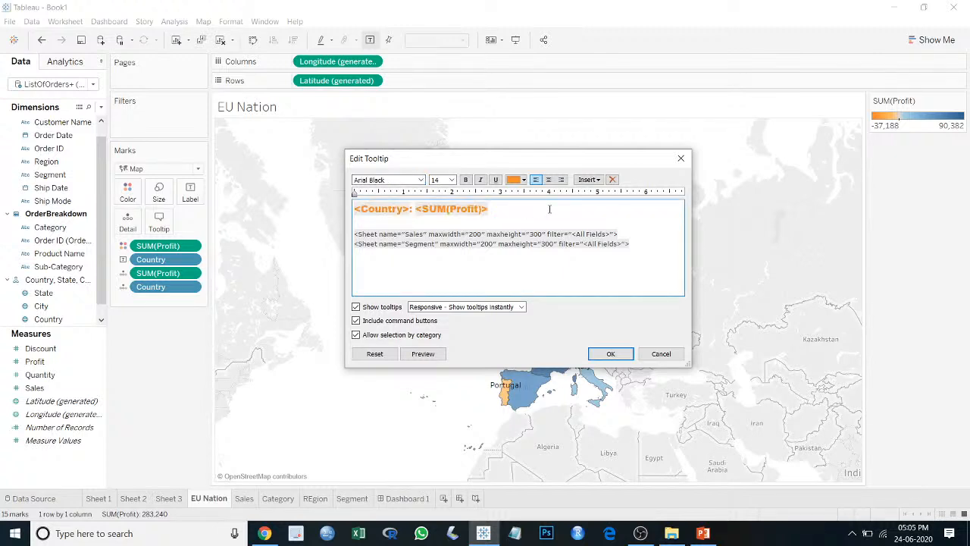
click(610, 353)
mouse_move(620, 215)
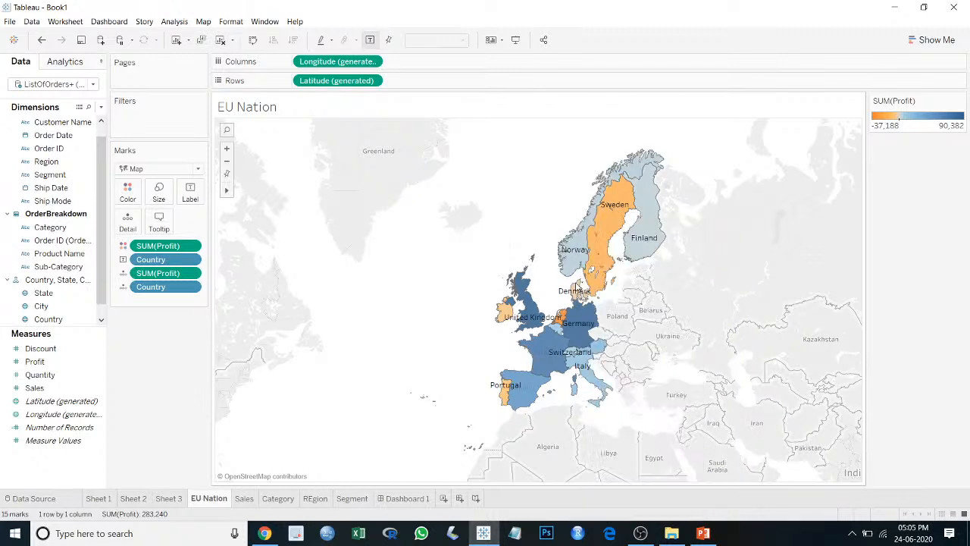
mouse_move(578, 292)
Step: Edit the map tooltip again and set the Sales sheet's maxwidth to 350
click(158, 221)
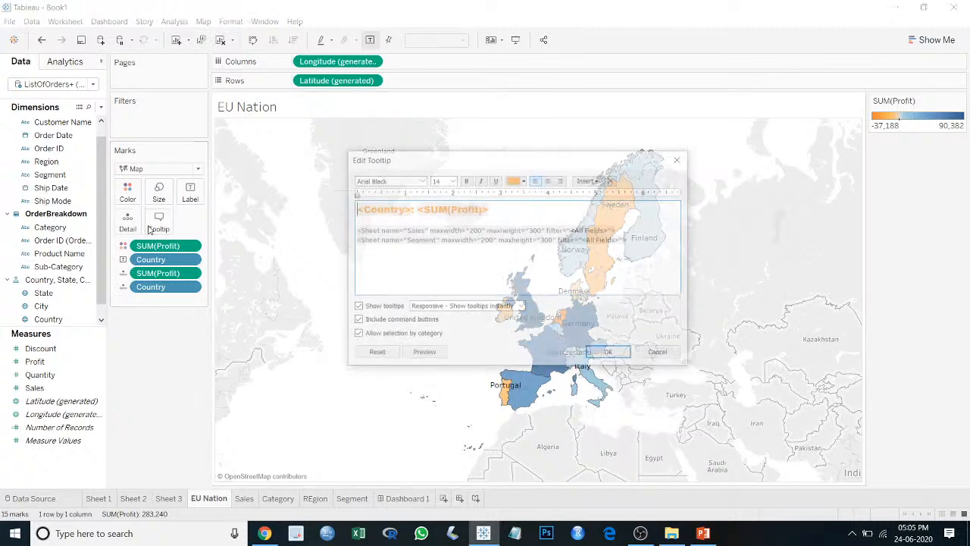
triple_click(472, 230)
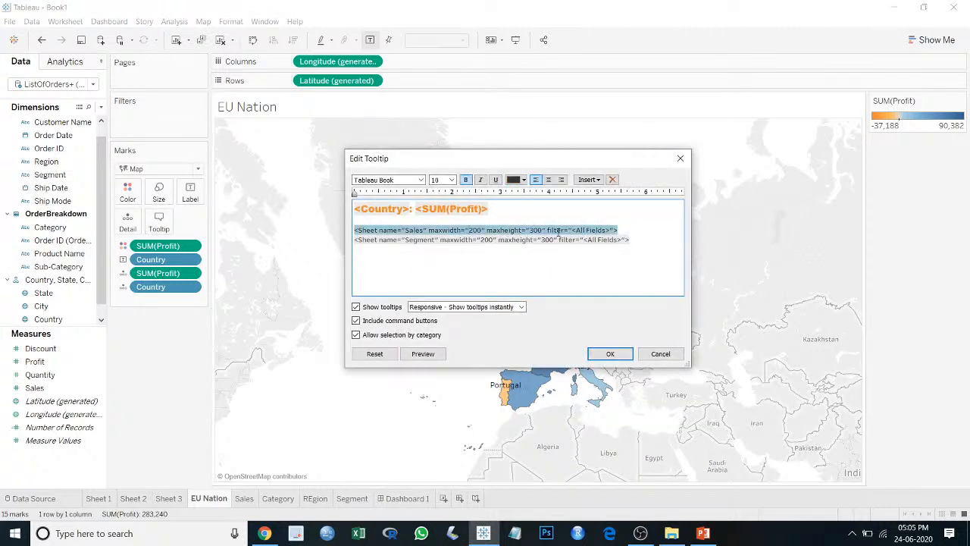
click(470, 230)
key(BackSpace)
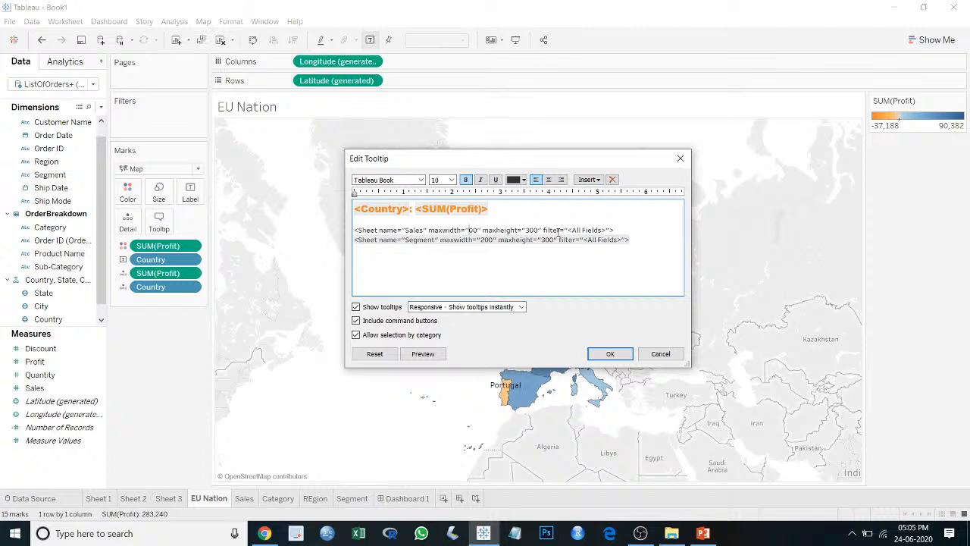
text(3)
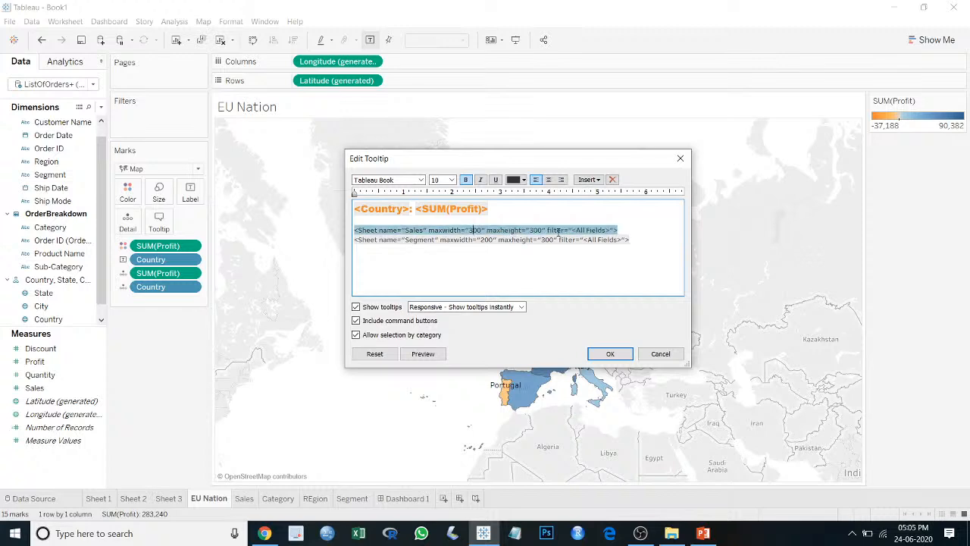
key(Delete)
text(5)
Step: Set the Segment sheet's maxwidth in the tooltip to 350 and apply the tooltip changes
key(Down)
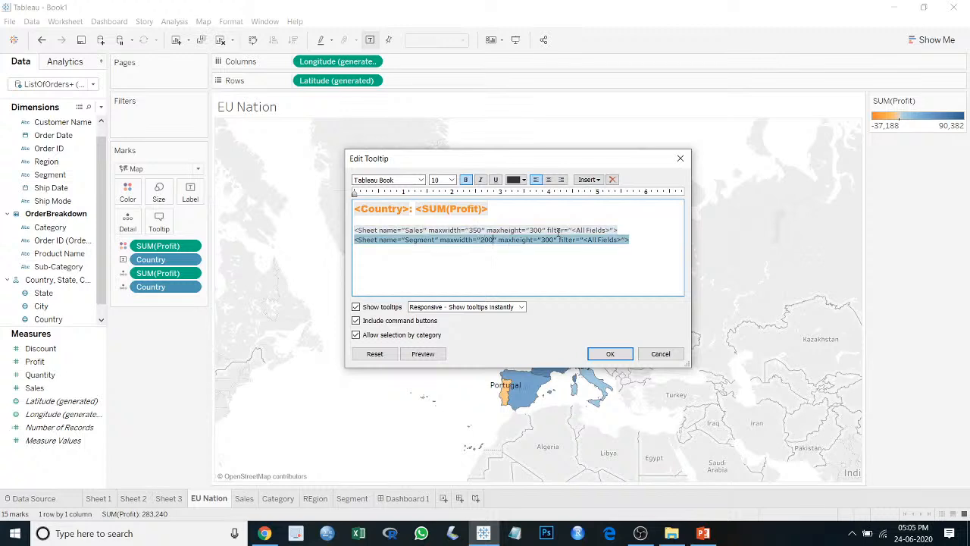
key(BackSpace)
key(BackSpace)
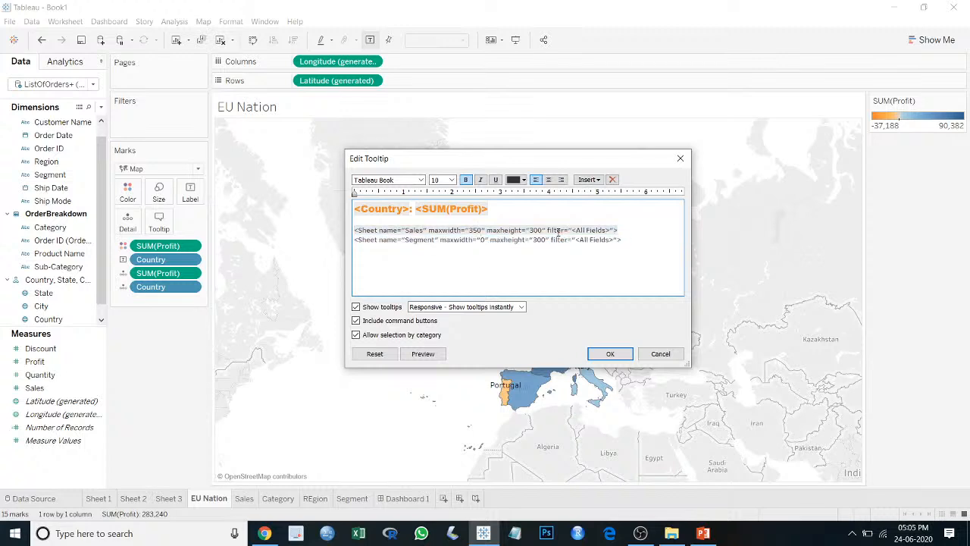
text(35)
key(End)
key(shift+Home)
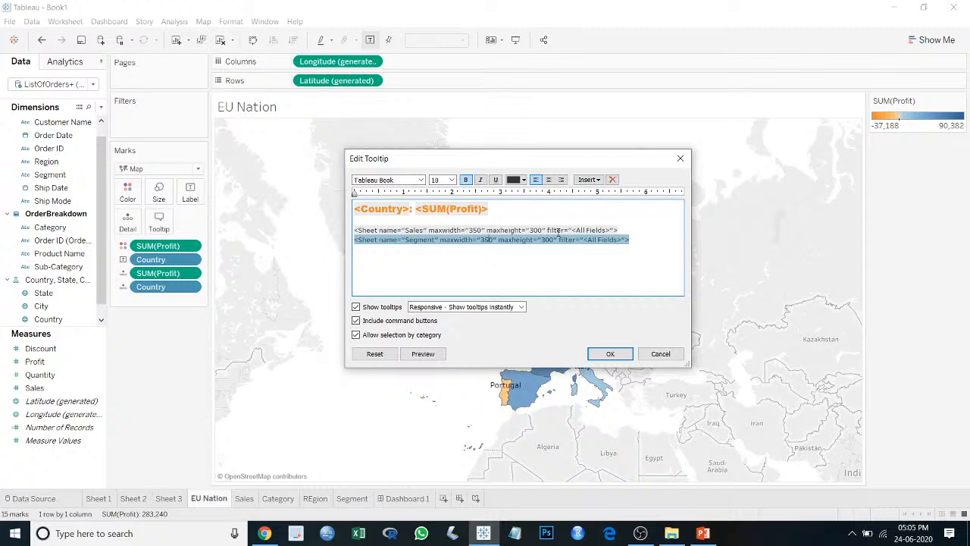
click(610, 353)
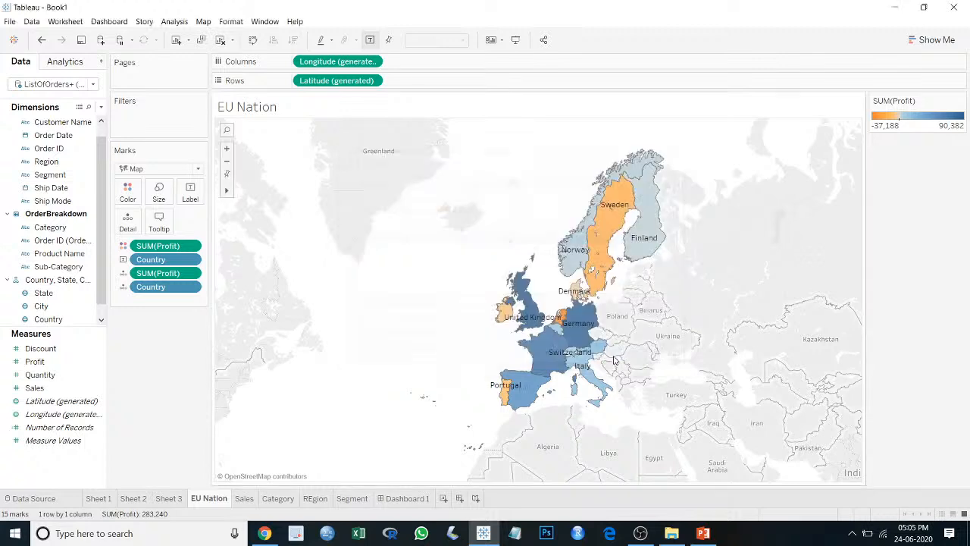
Step: Check the map tooltips of several countries, including Norway, United Kingdom, Portugal, Finland and Germany
mouse_move(578, 250)
mouse_move(560, 320)
mouse_move(540, 306)
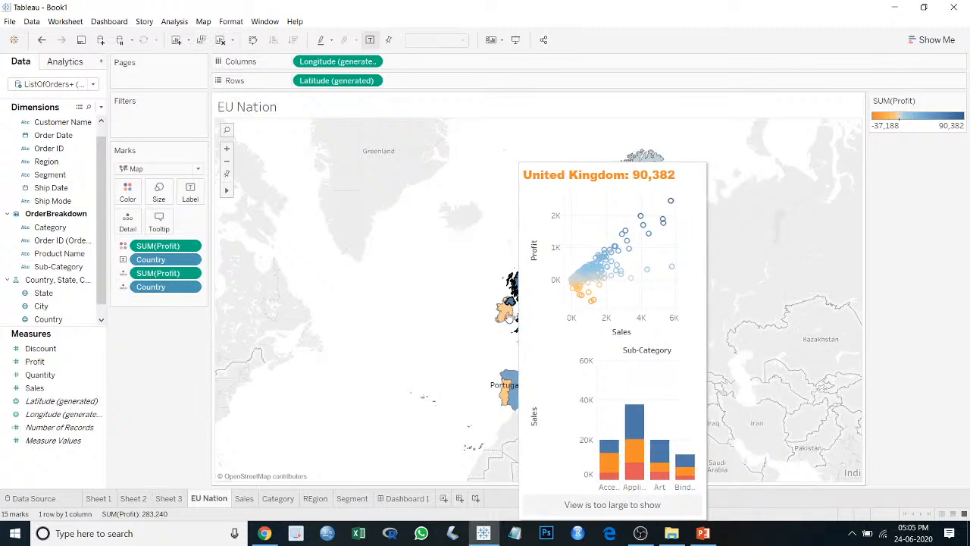
mouse_move(507, 393)
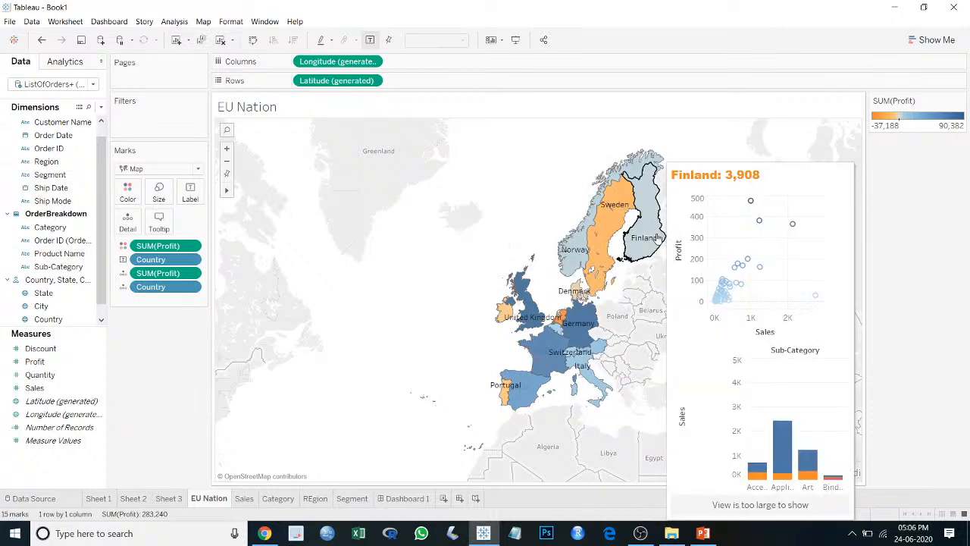
mouse_move(585, 332)
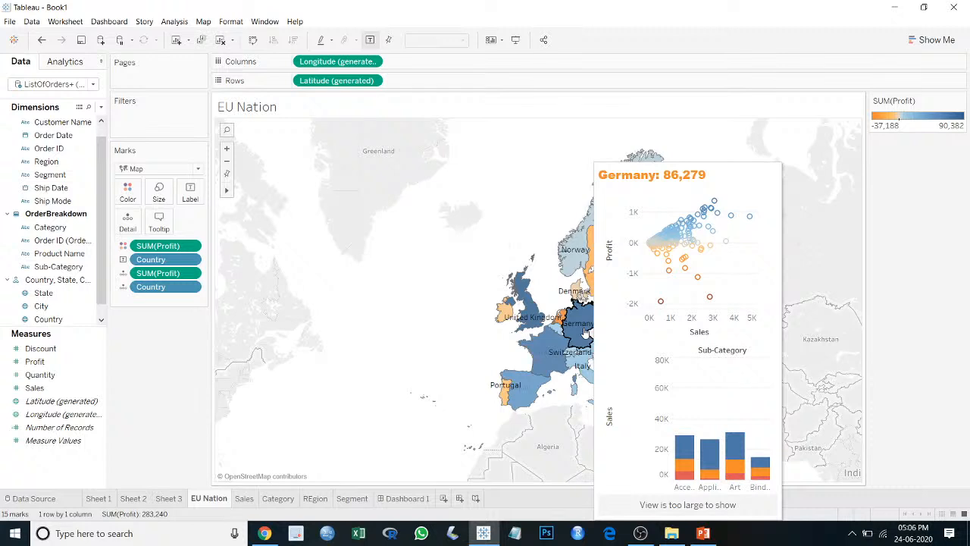
mouse_move(561, 321)
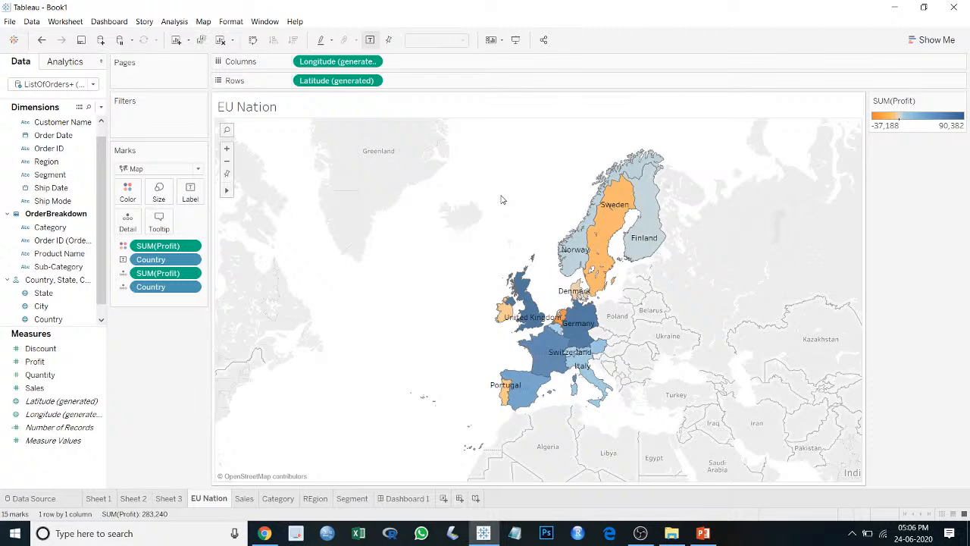
Step: Review the workbook's worksheets in order: Sheet 1, Sheet 2, Sheet 3, EU Nation, Sales, Category, REgion and Segment
click(100, 498)
click(128, 499)
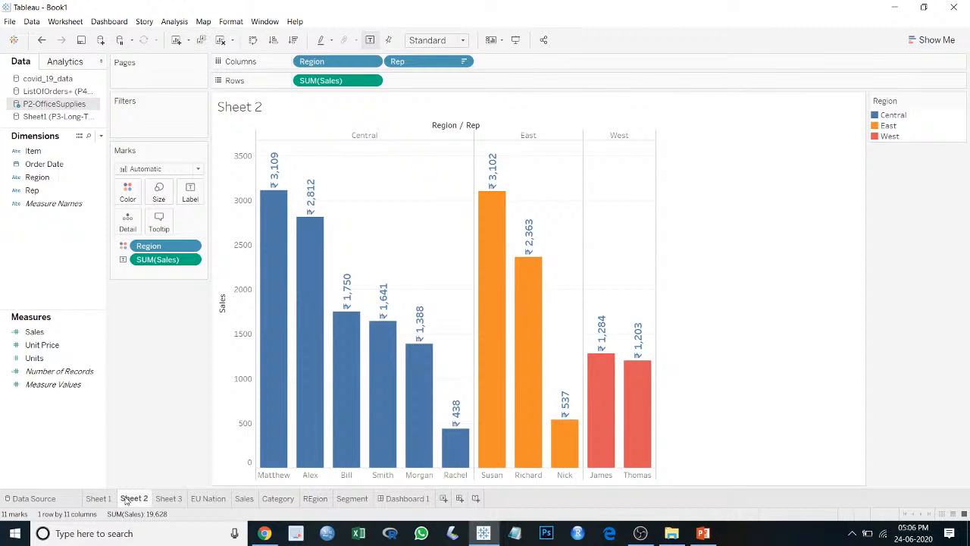
click(159, 498)
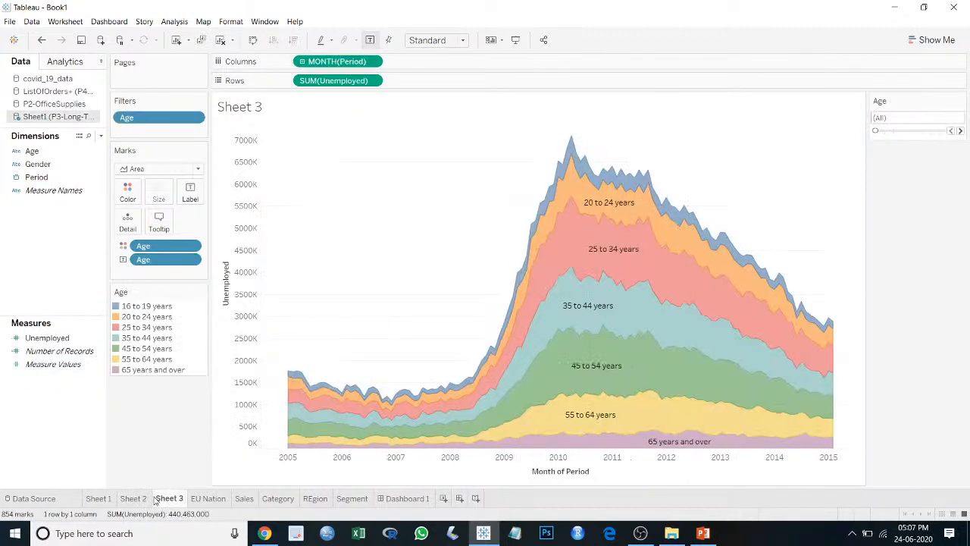
click(197, 498)
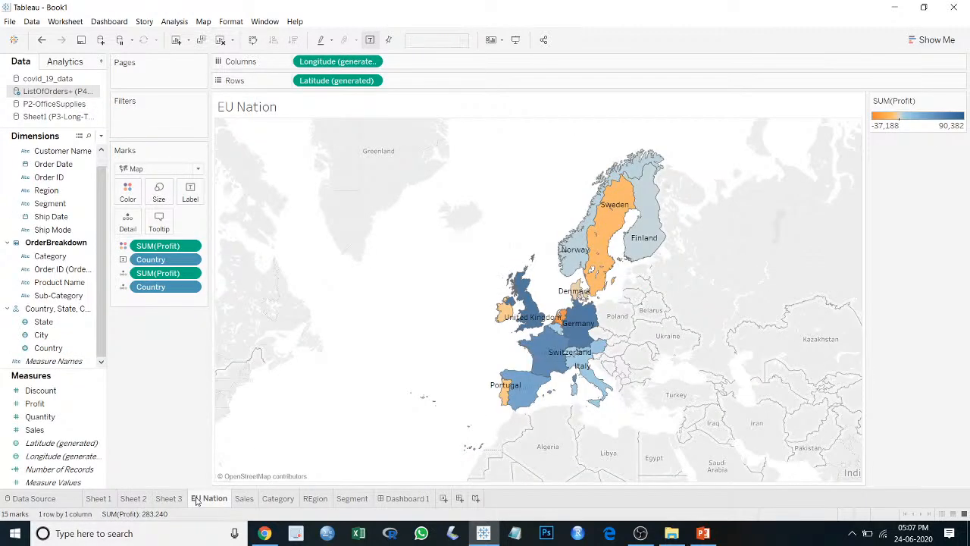
click(241, 500)
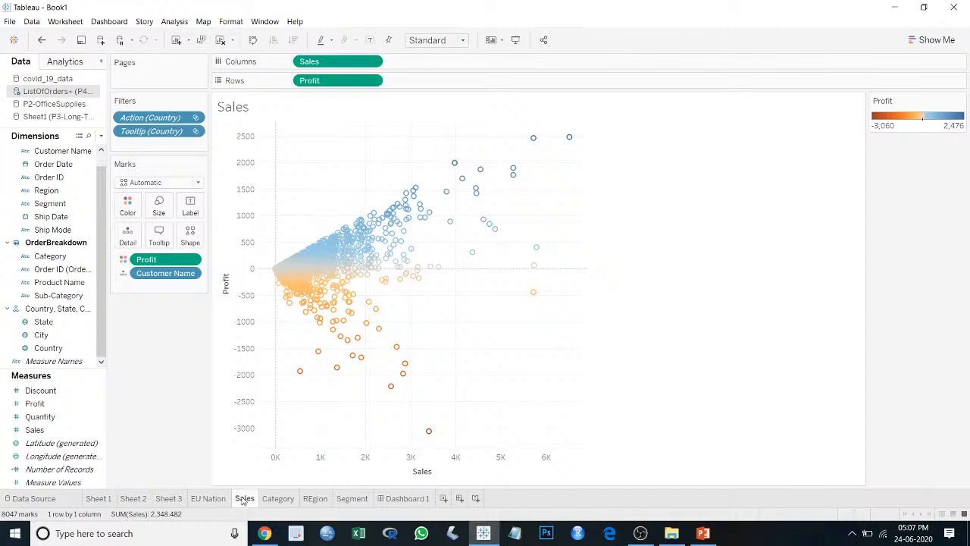
click(273, 501)
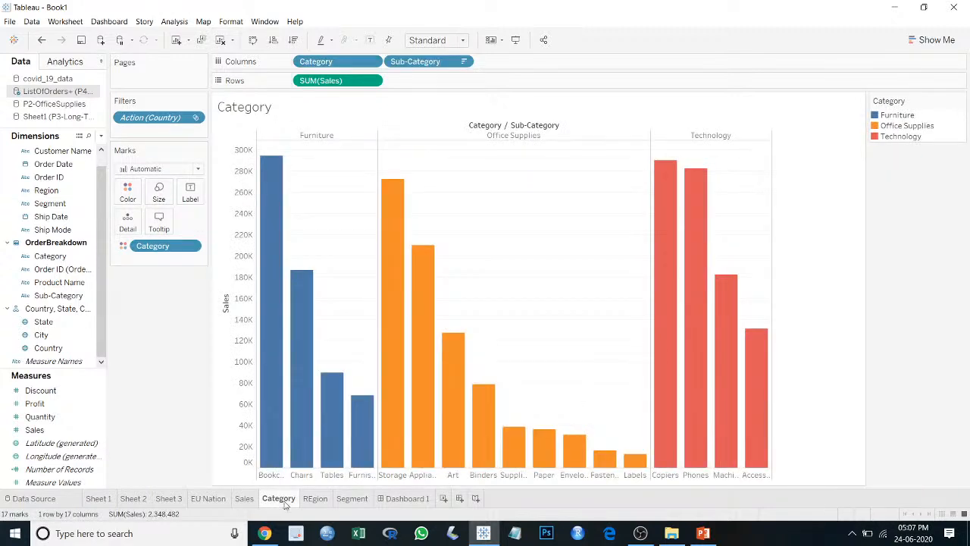
click(317, 500)
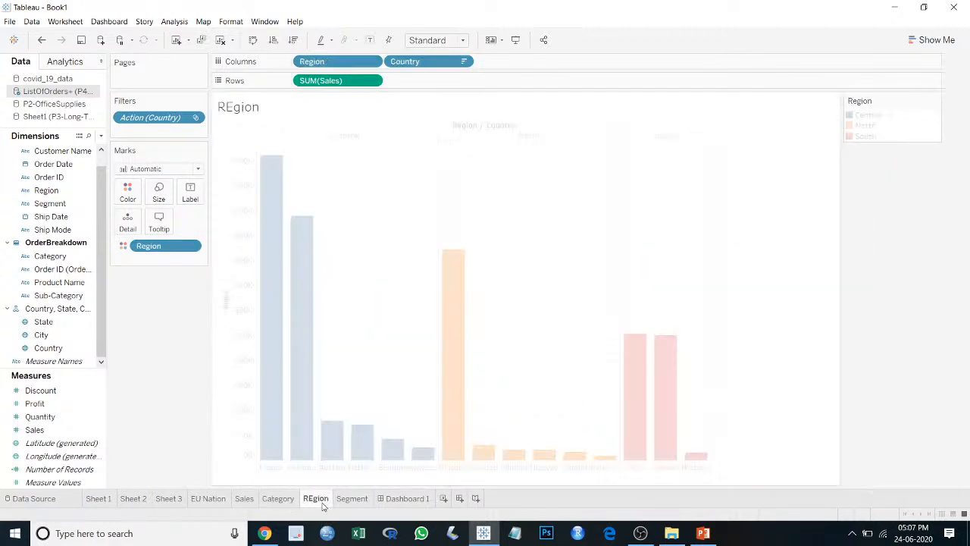
click(348, 500)
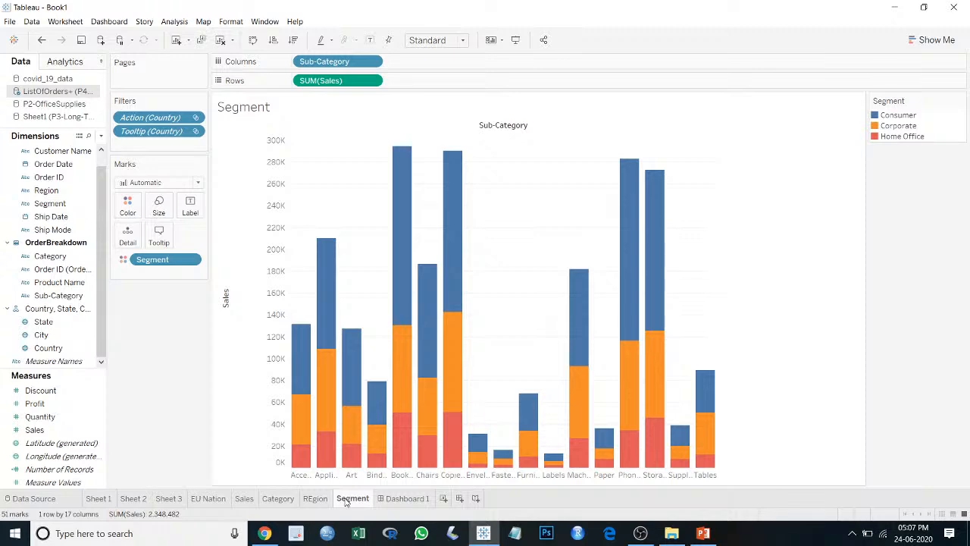
Step: View Dashboard 1 with its map filtered to Spain and then unfiltered, and return to the EU Nation worksheet
click(401, 498)
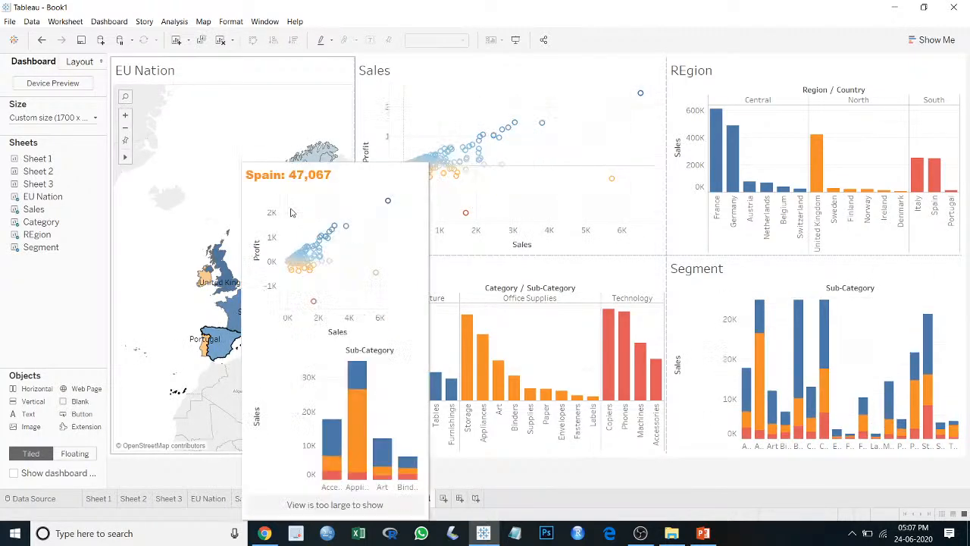
click(285, 221)
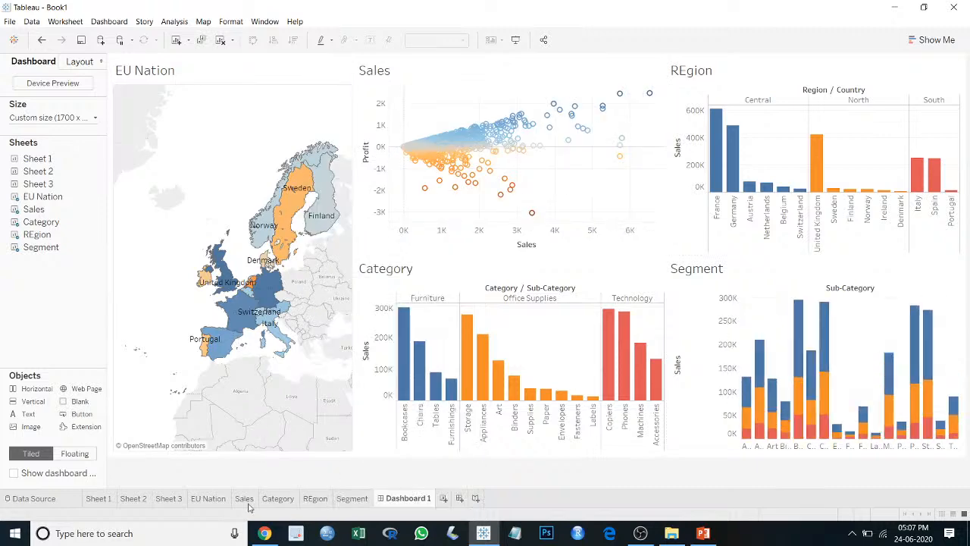
click(218, 500)
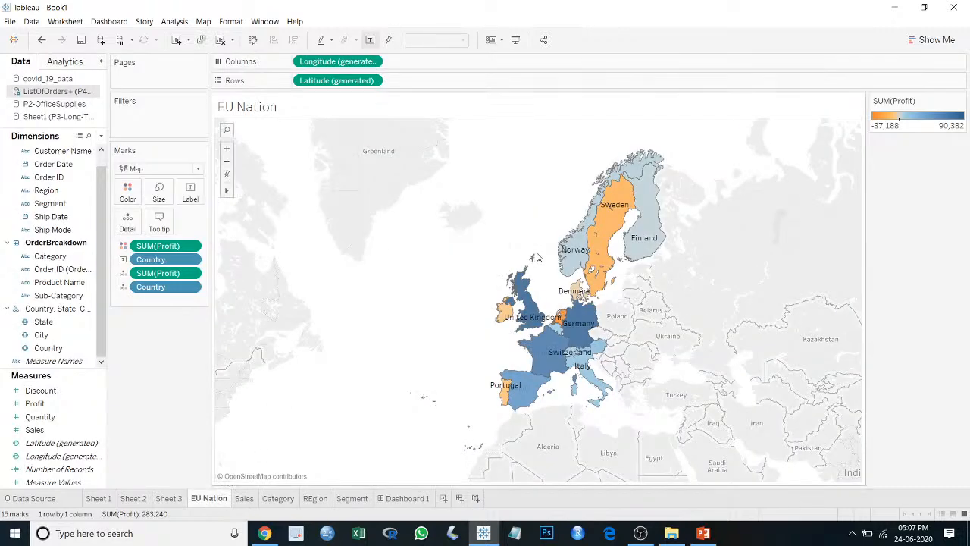